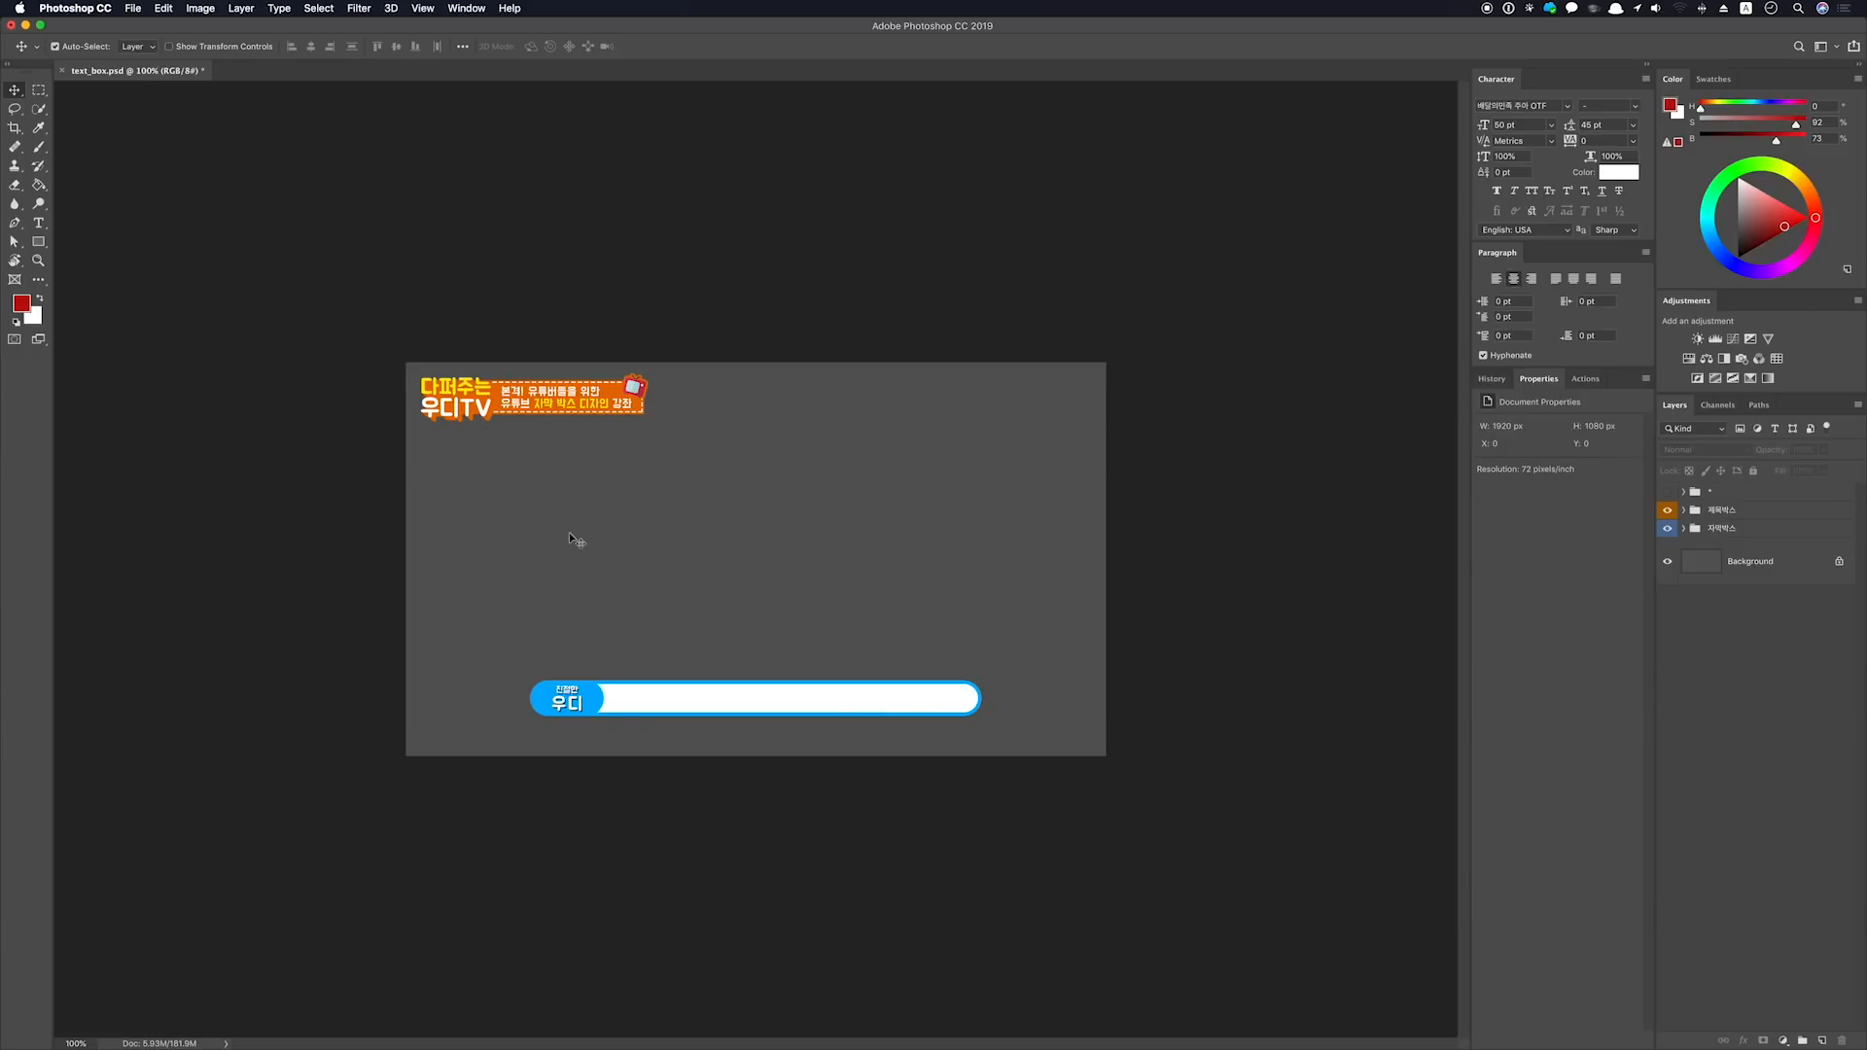
Create a new document from the Film & Video preset HDTV 1080p, 1920 x 1080 px at 72 ppi
{"action": "key", "text": "super+n"}
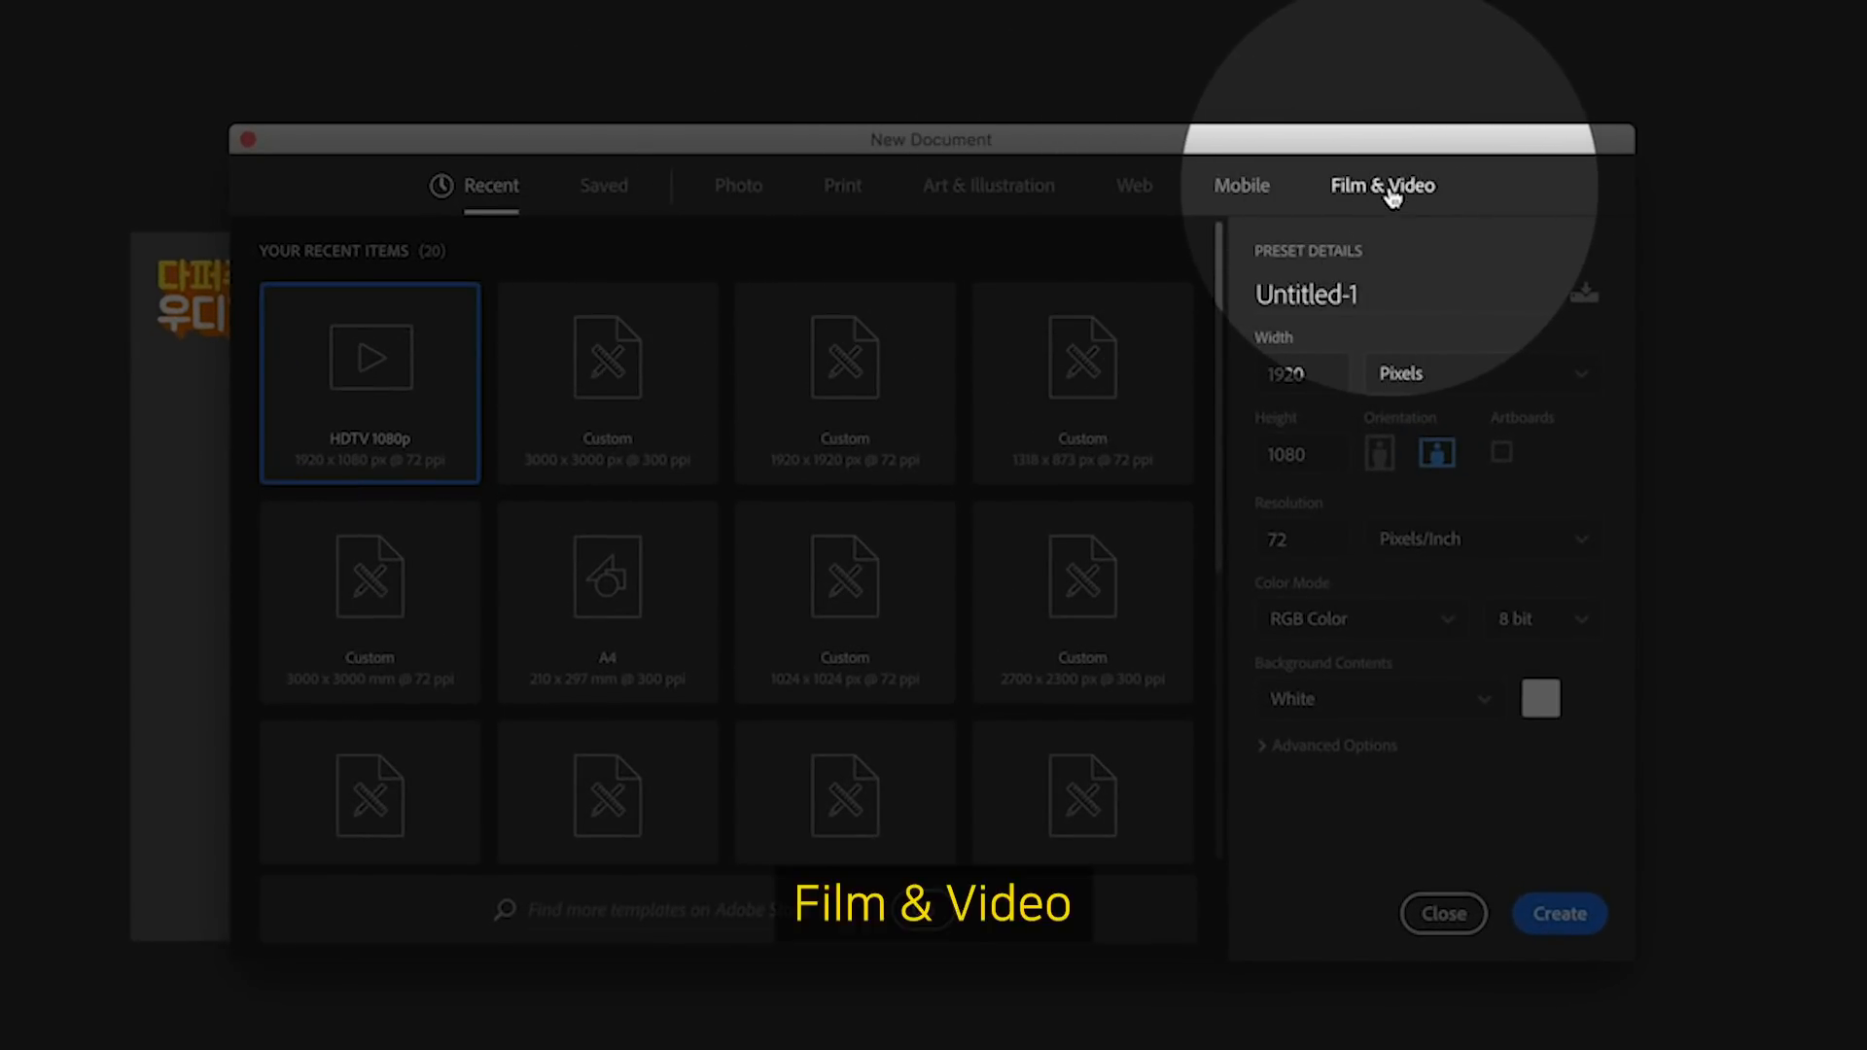
{"action": "left_click", "coordinate": [1391, 192]}
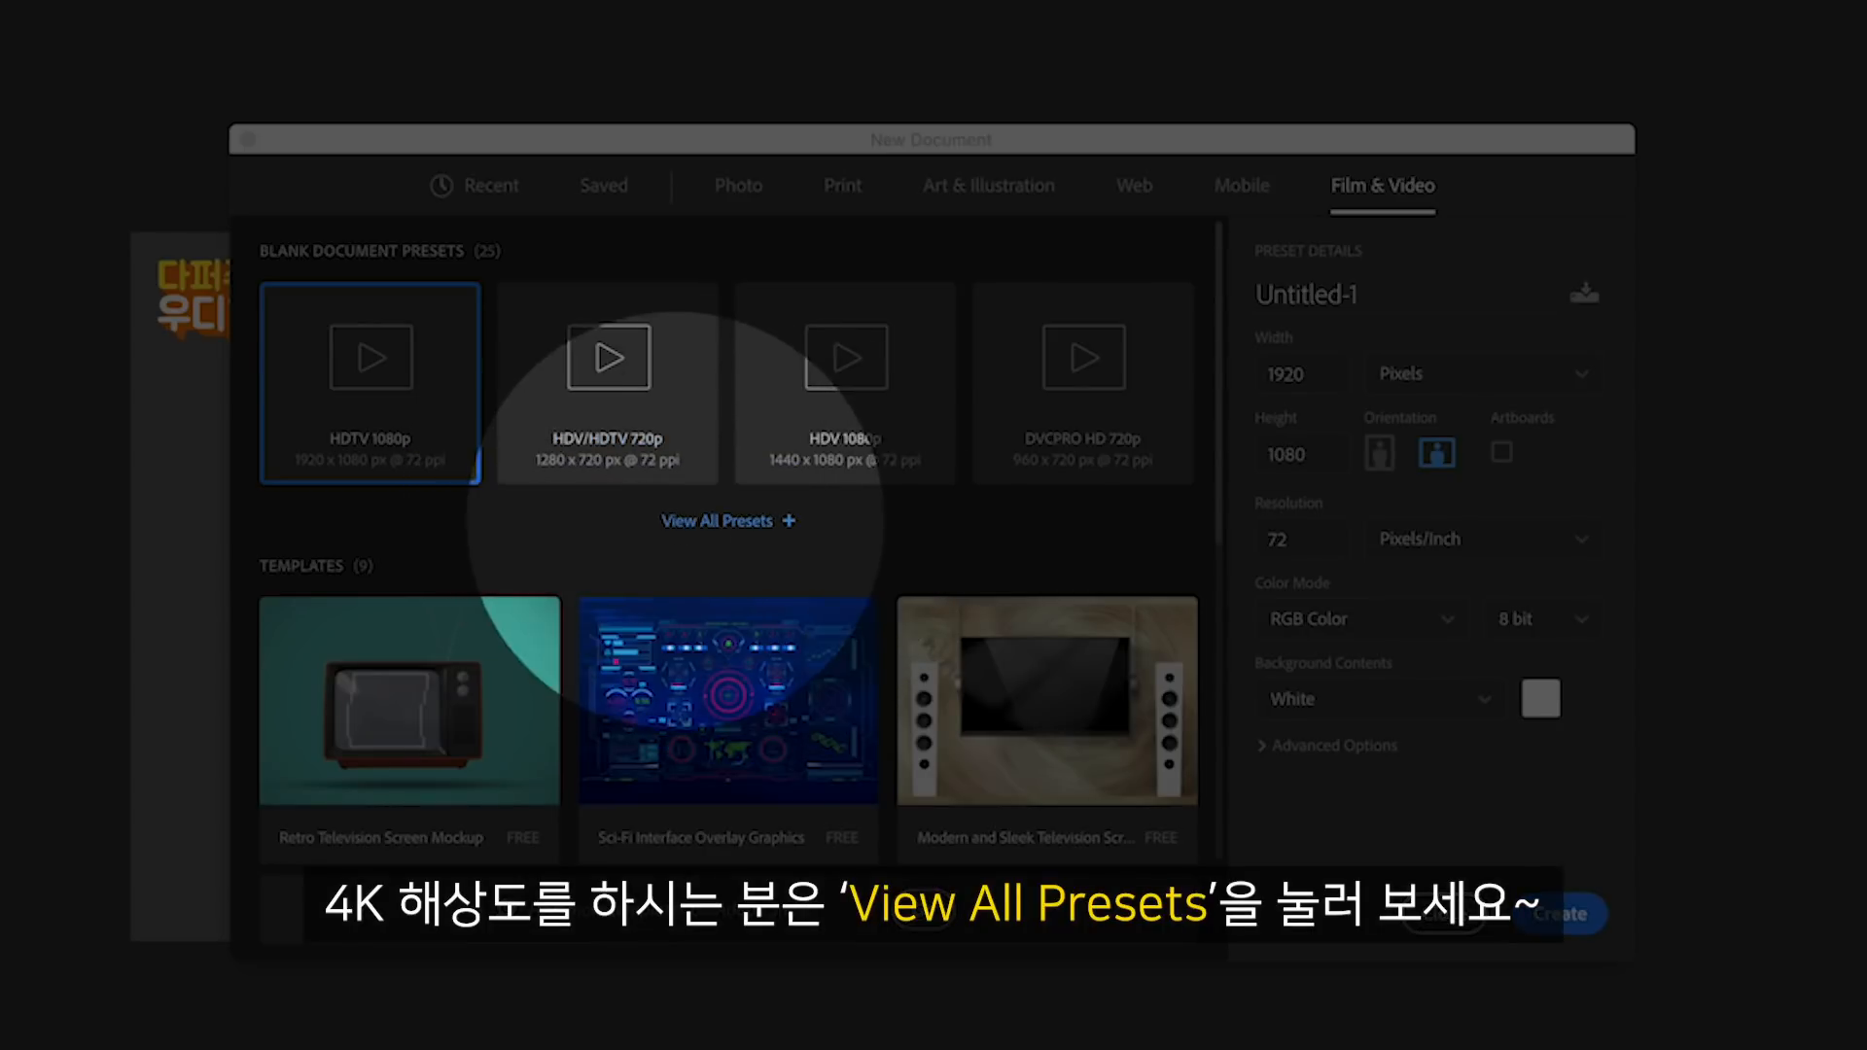
{"action": "left_click", "coordinate": [737, 527]}
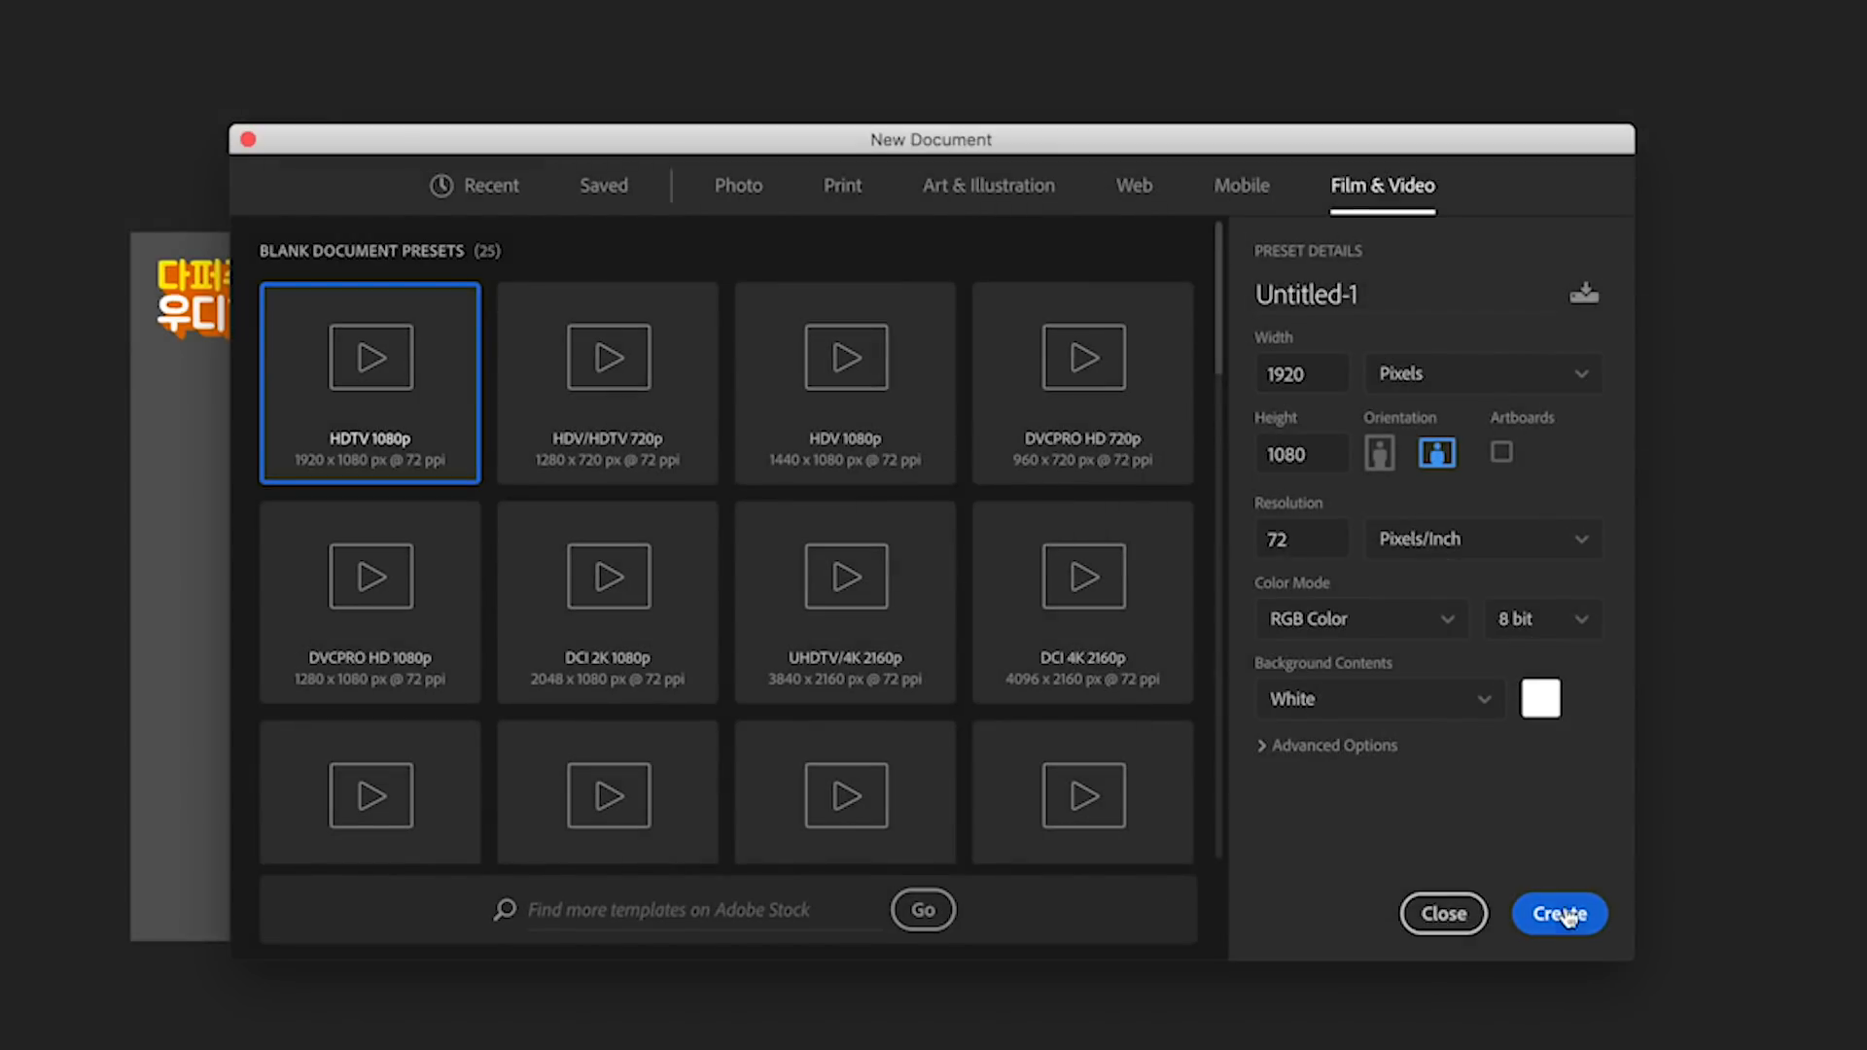
{"action": "left_click", "coordinate": [1560, 914]}
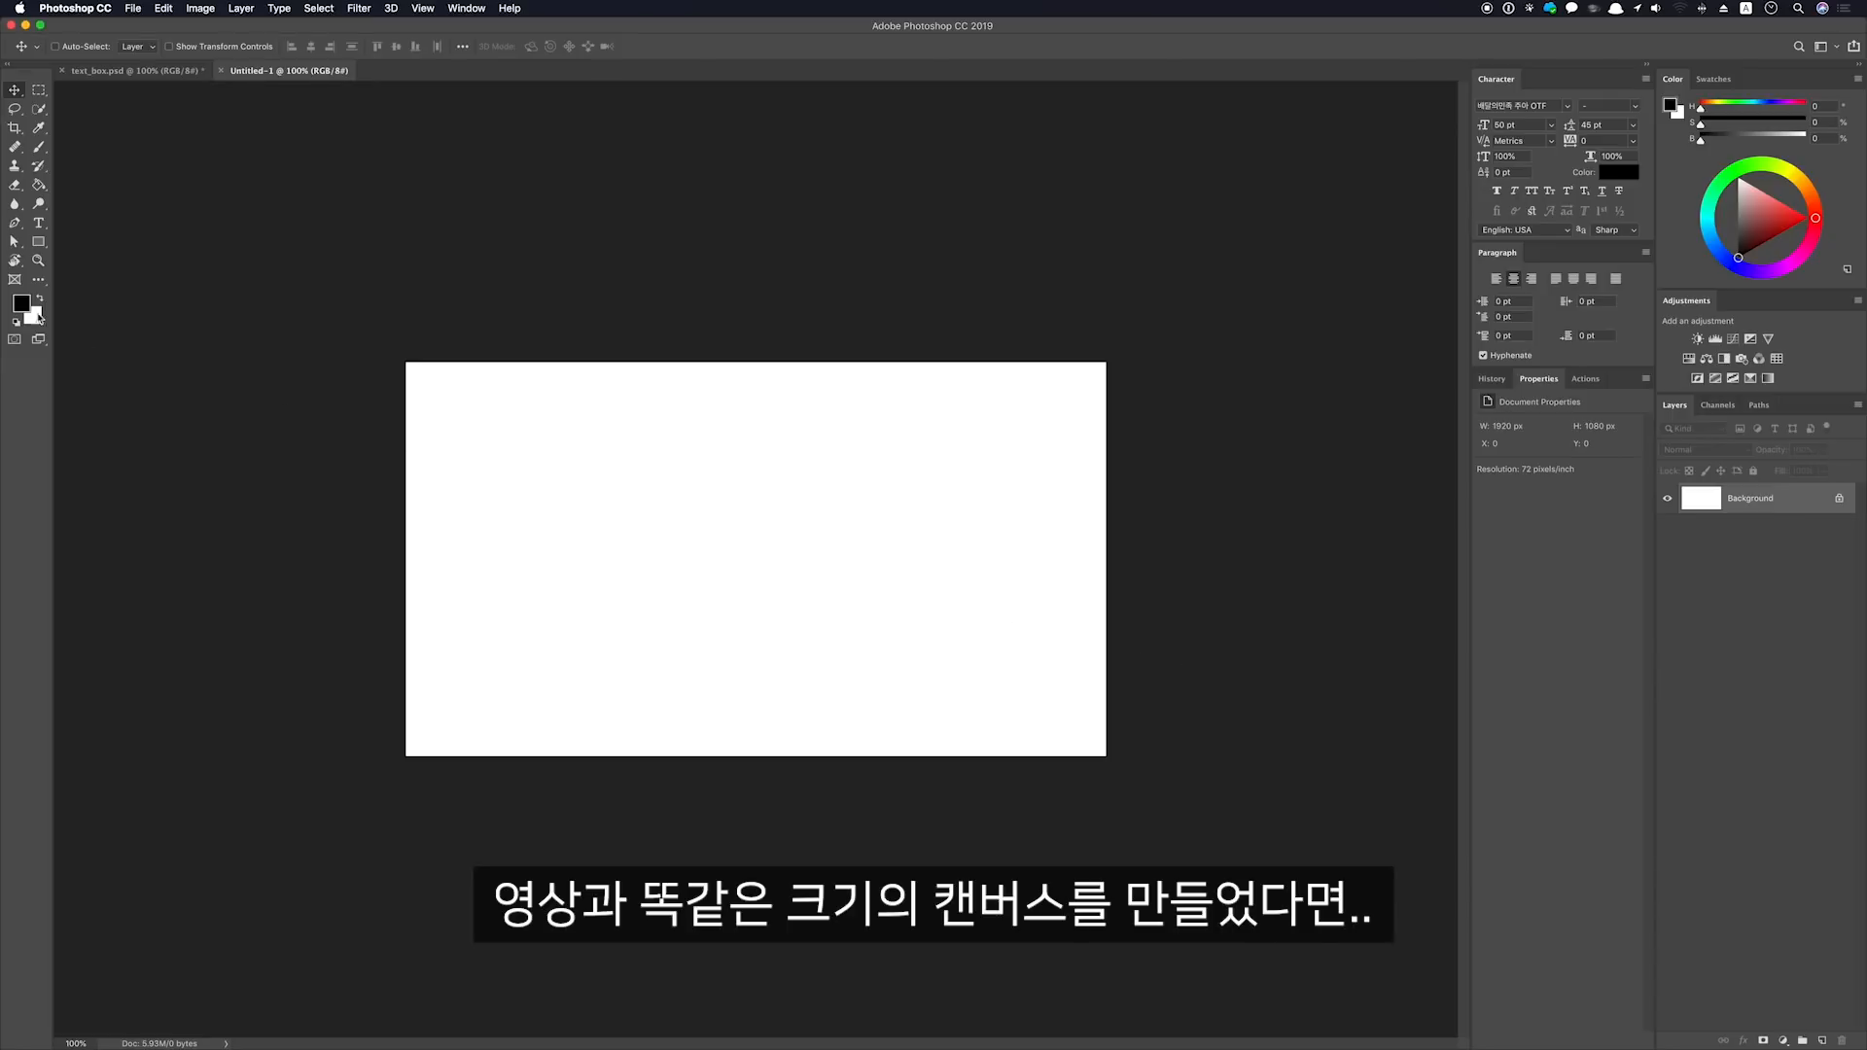
Set the foreground color to mid grey #8f8f8f and fill the Background layer with it
{"action": "left_click", "coordinate": [27, 309]}
{"action": "left_click_drag", "start_coordinate": [1276, 540], "coordinate": [1225, 556]}
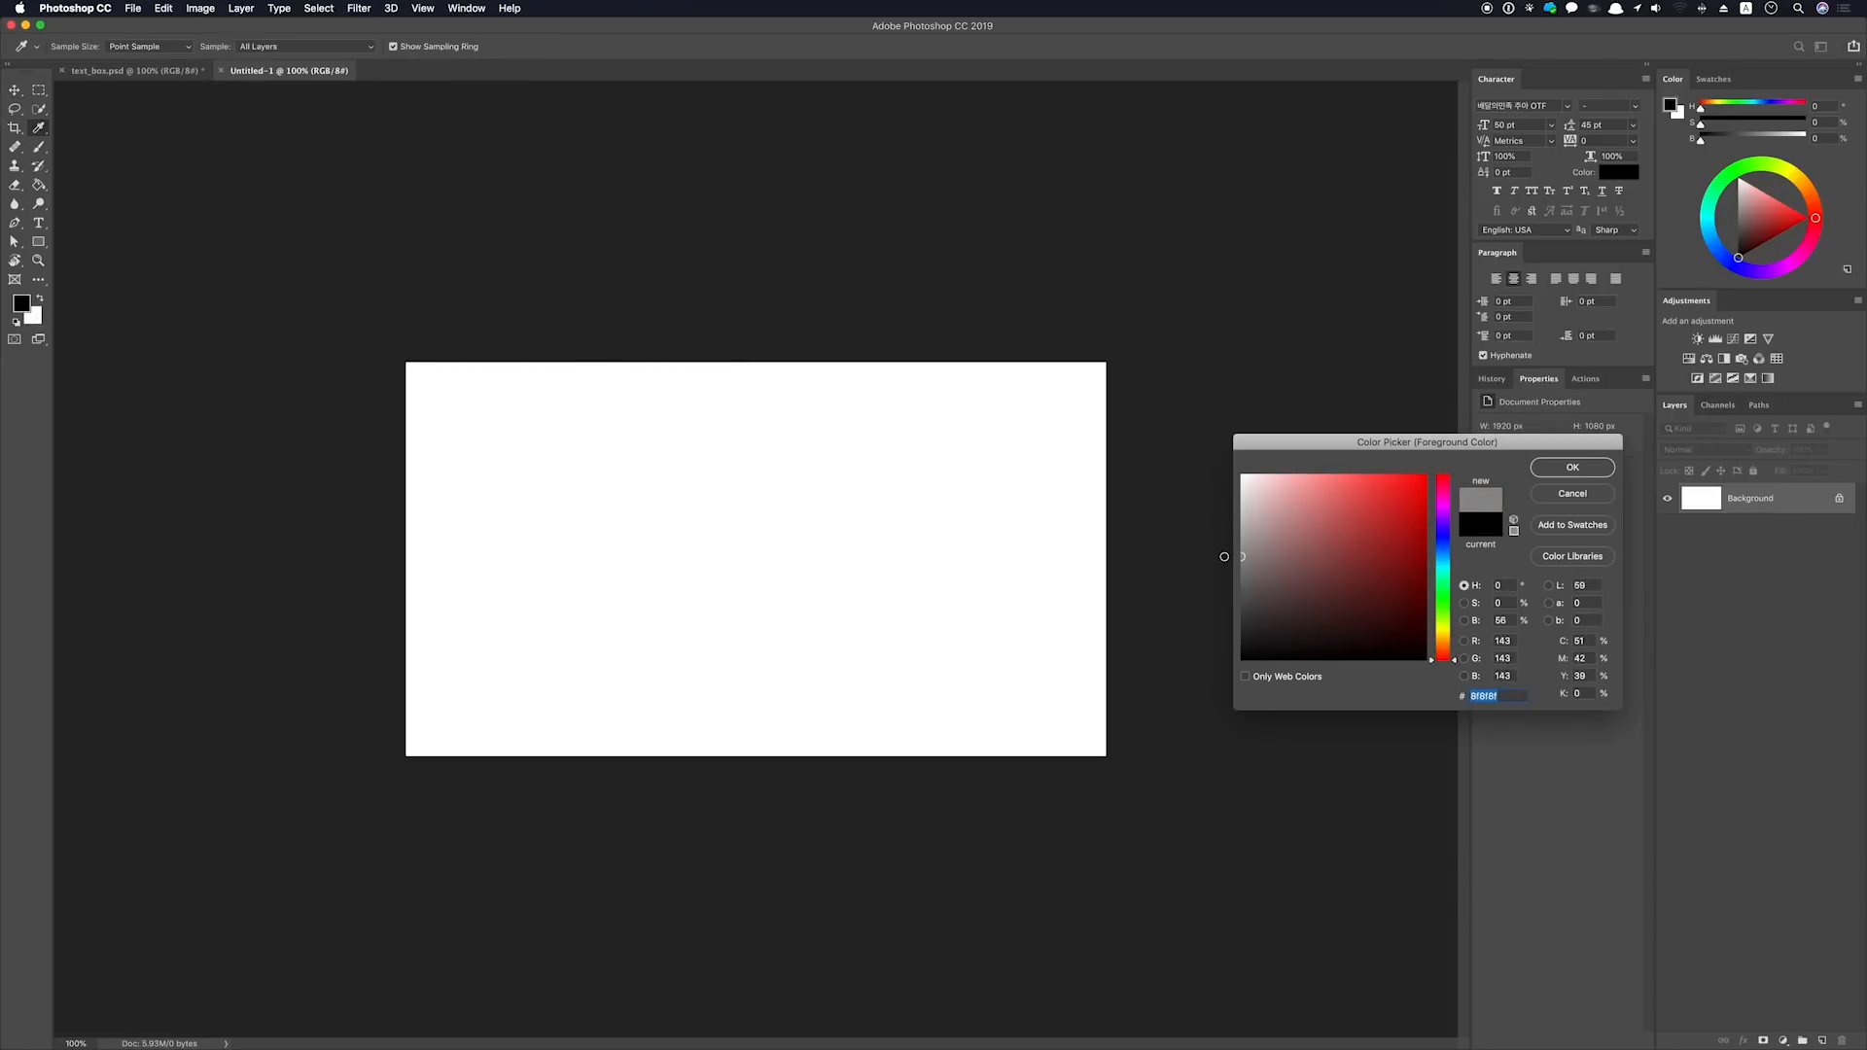
{"action": "left_click", "coordinate": [1566, 470]}
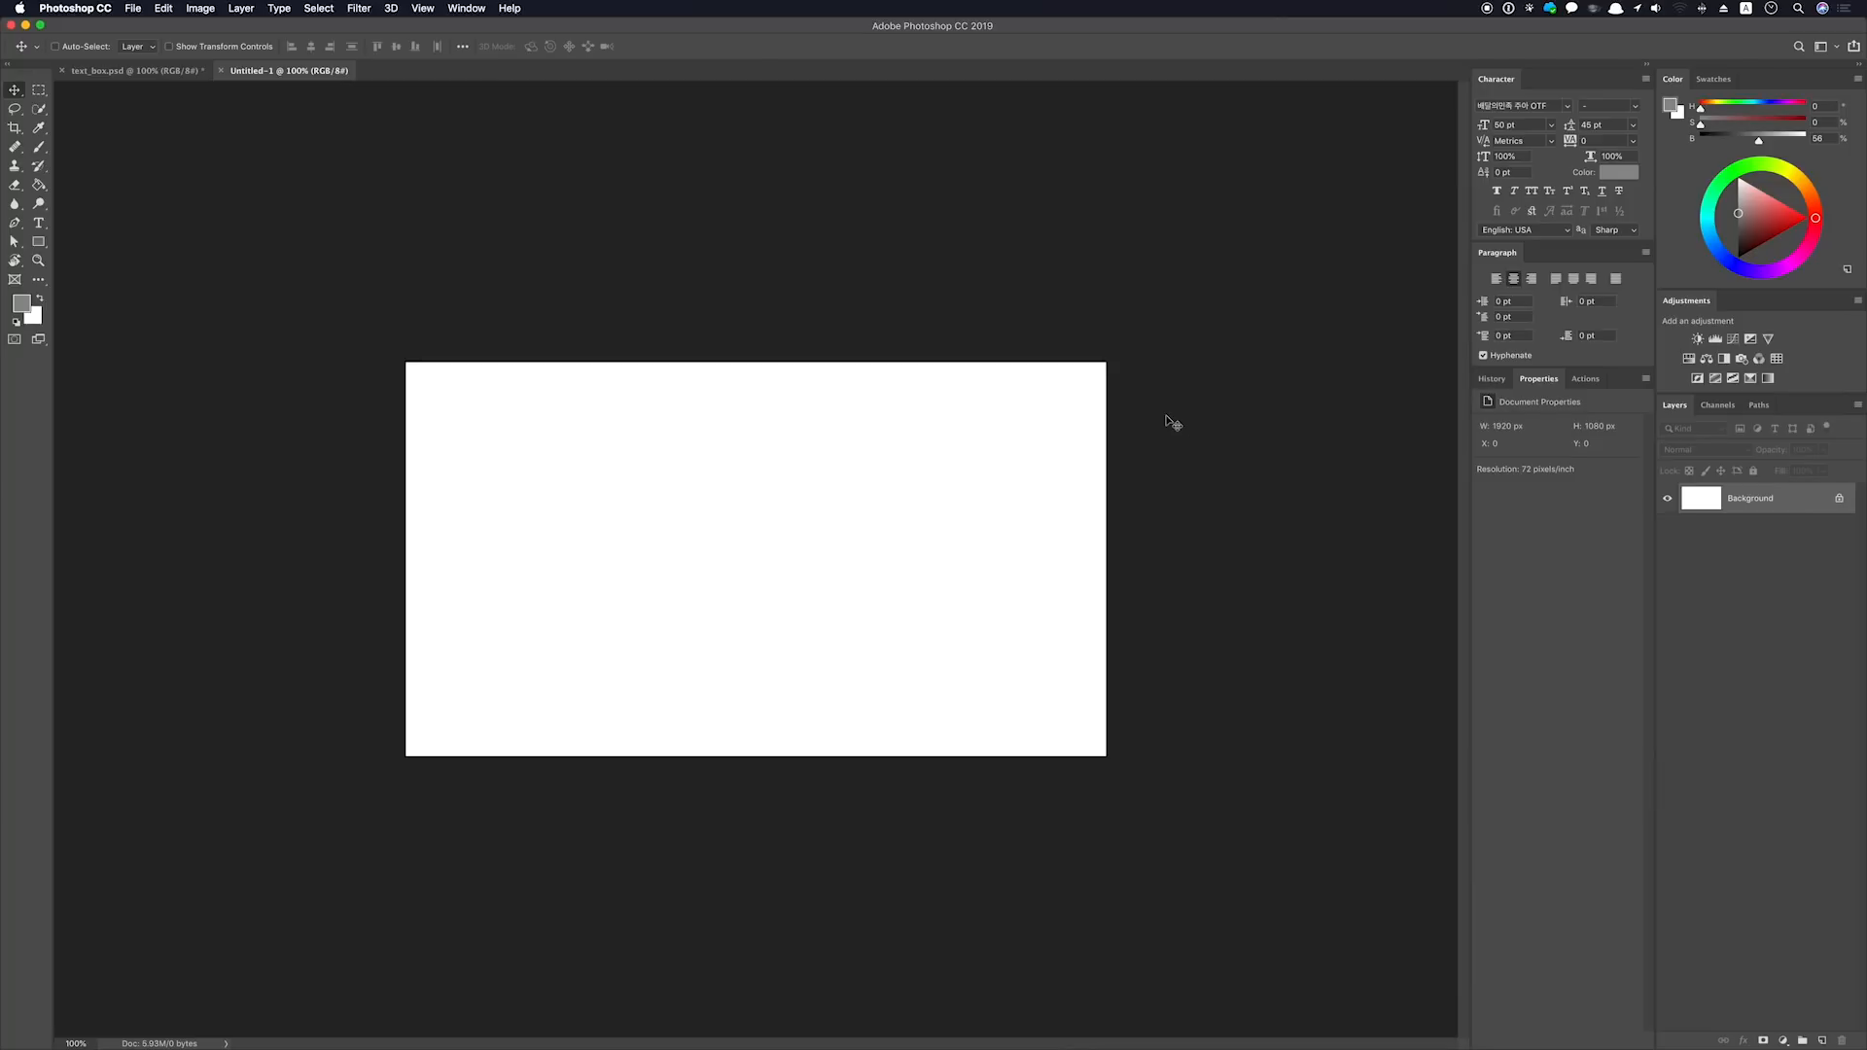
{"action": "key", "text": "alt+BackSpace"}
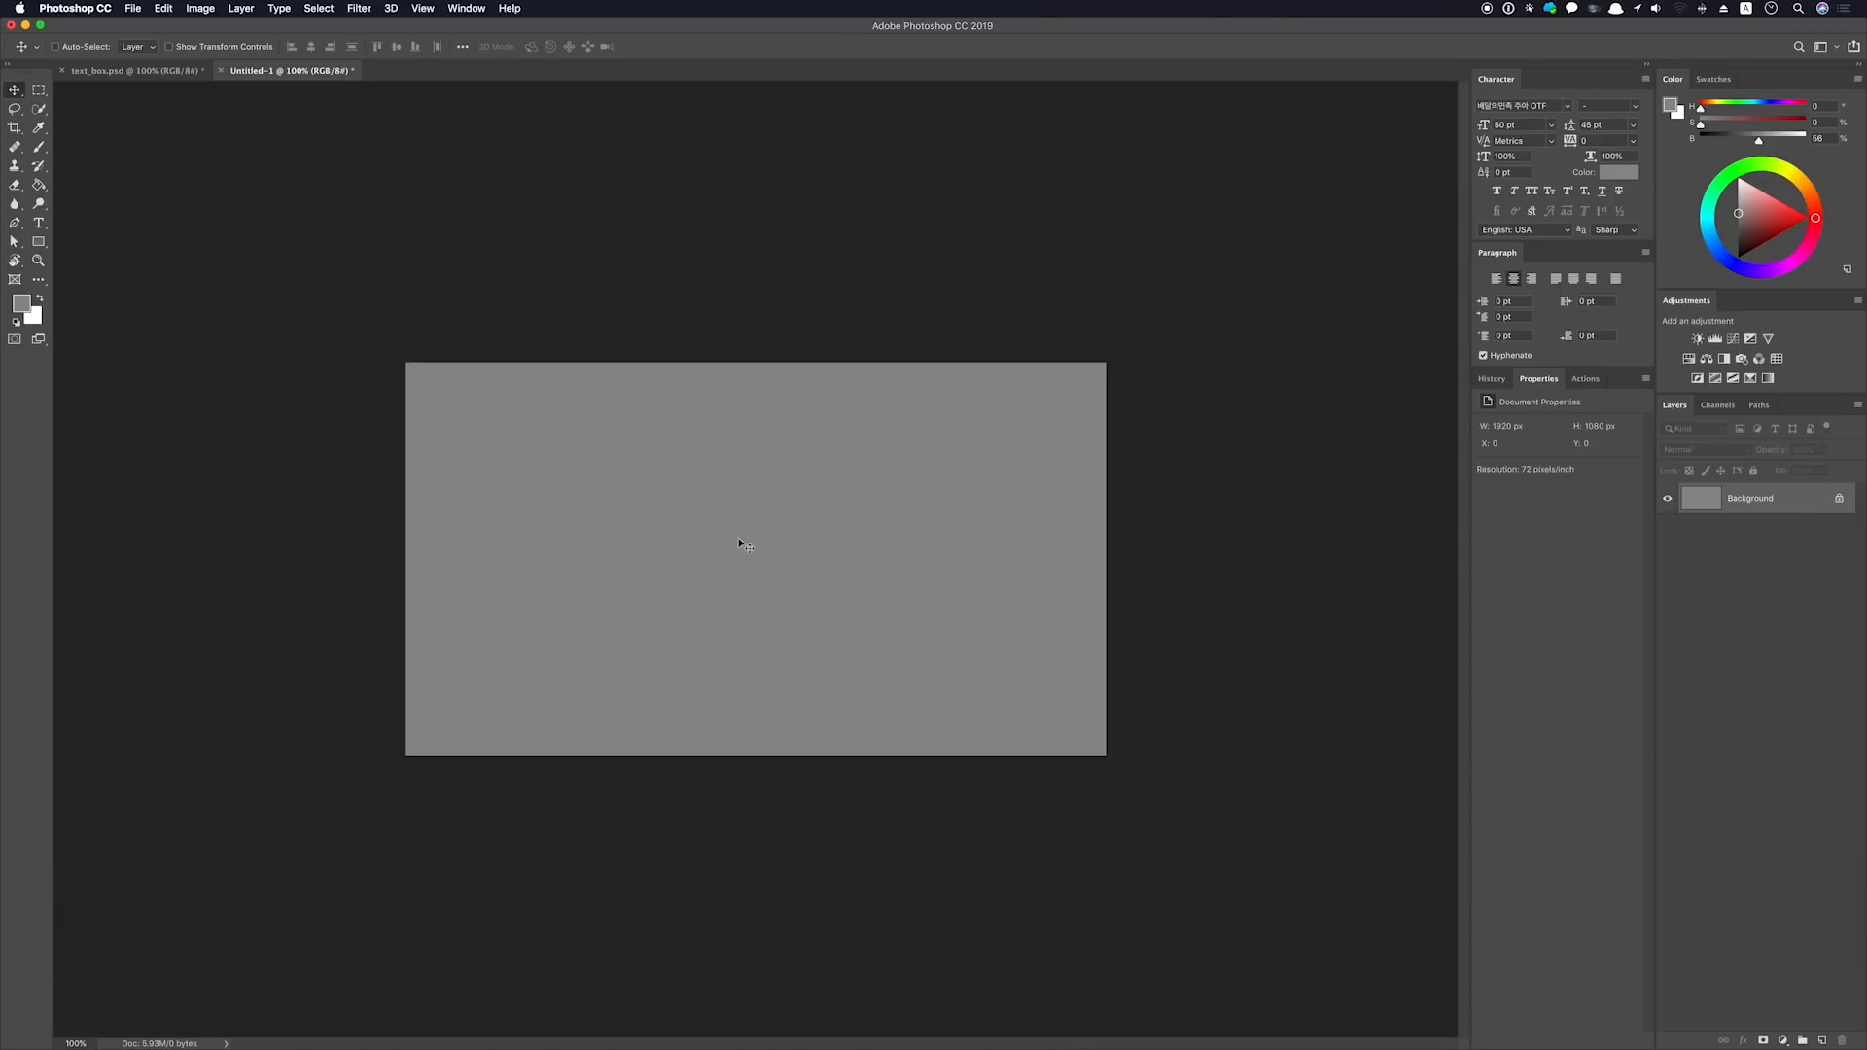
{"action": "left_click", "coordinate": [153, 72]}
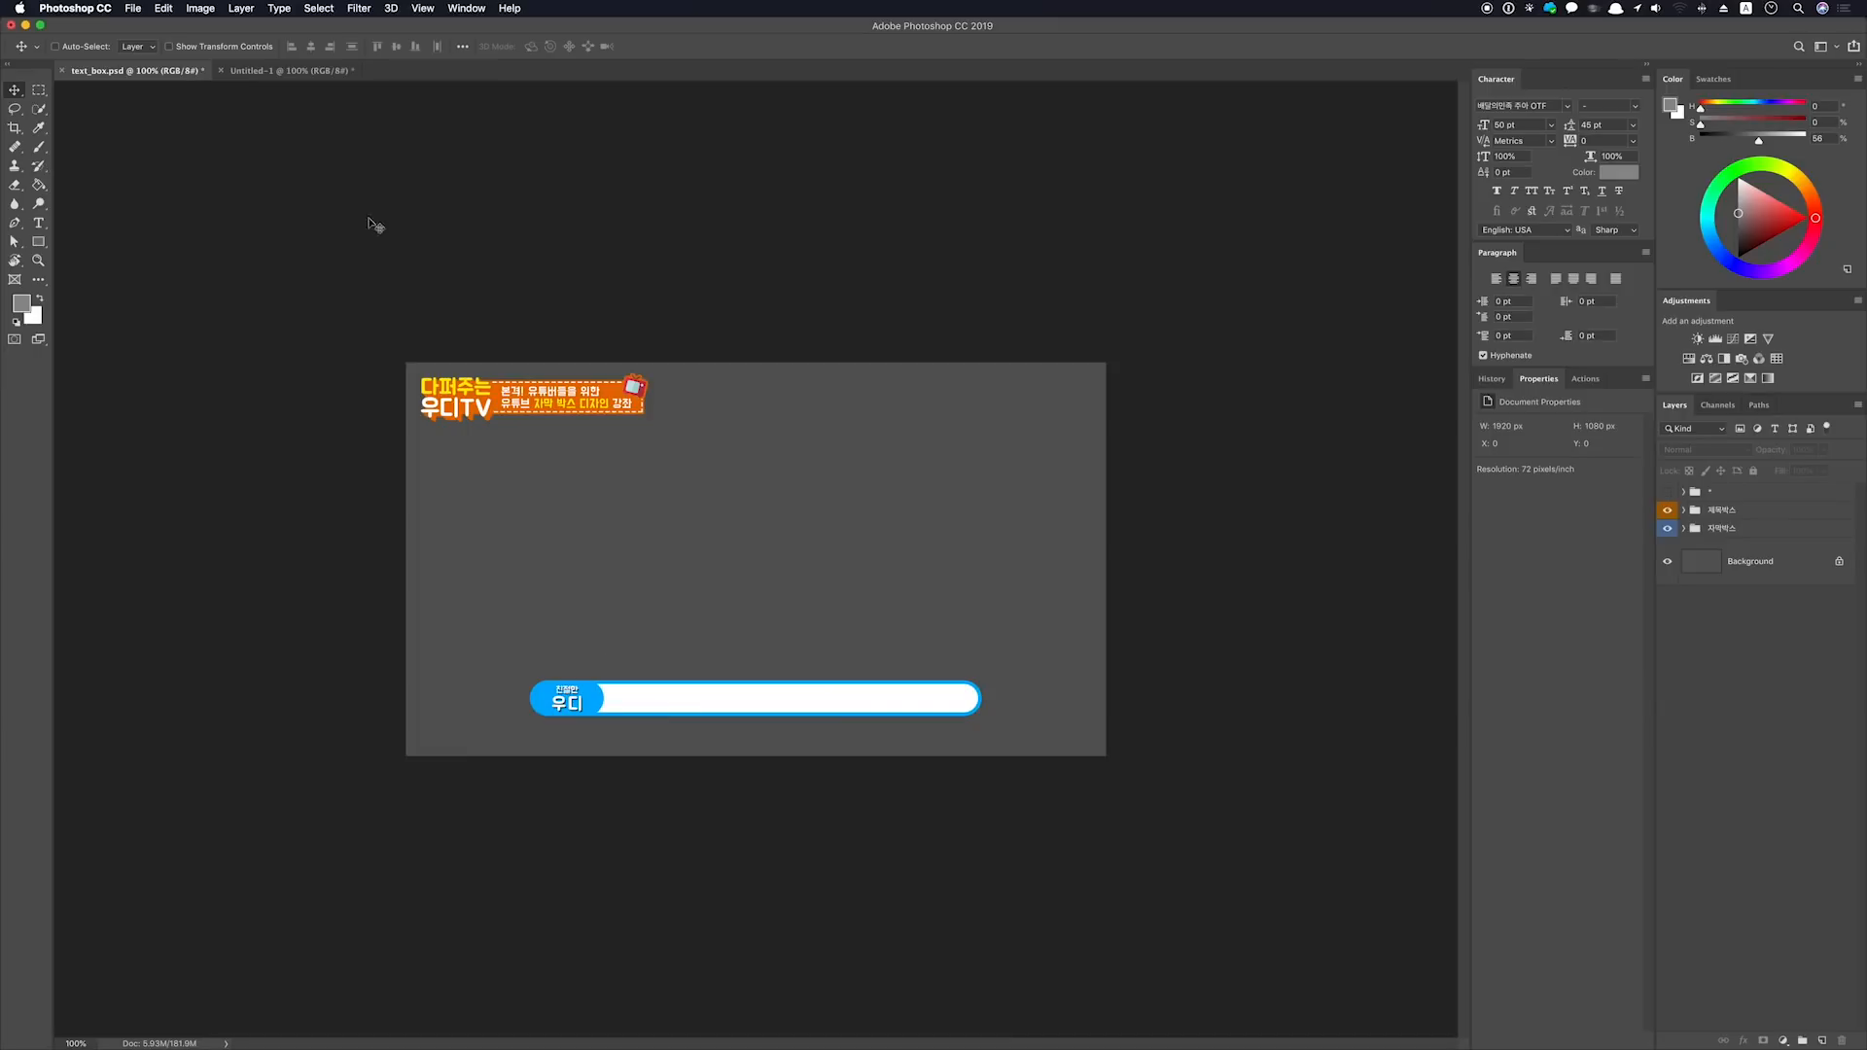
{"action": "left_click", "coordinate": [282, 70]}
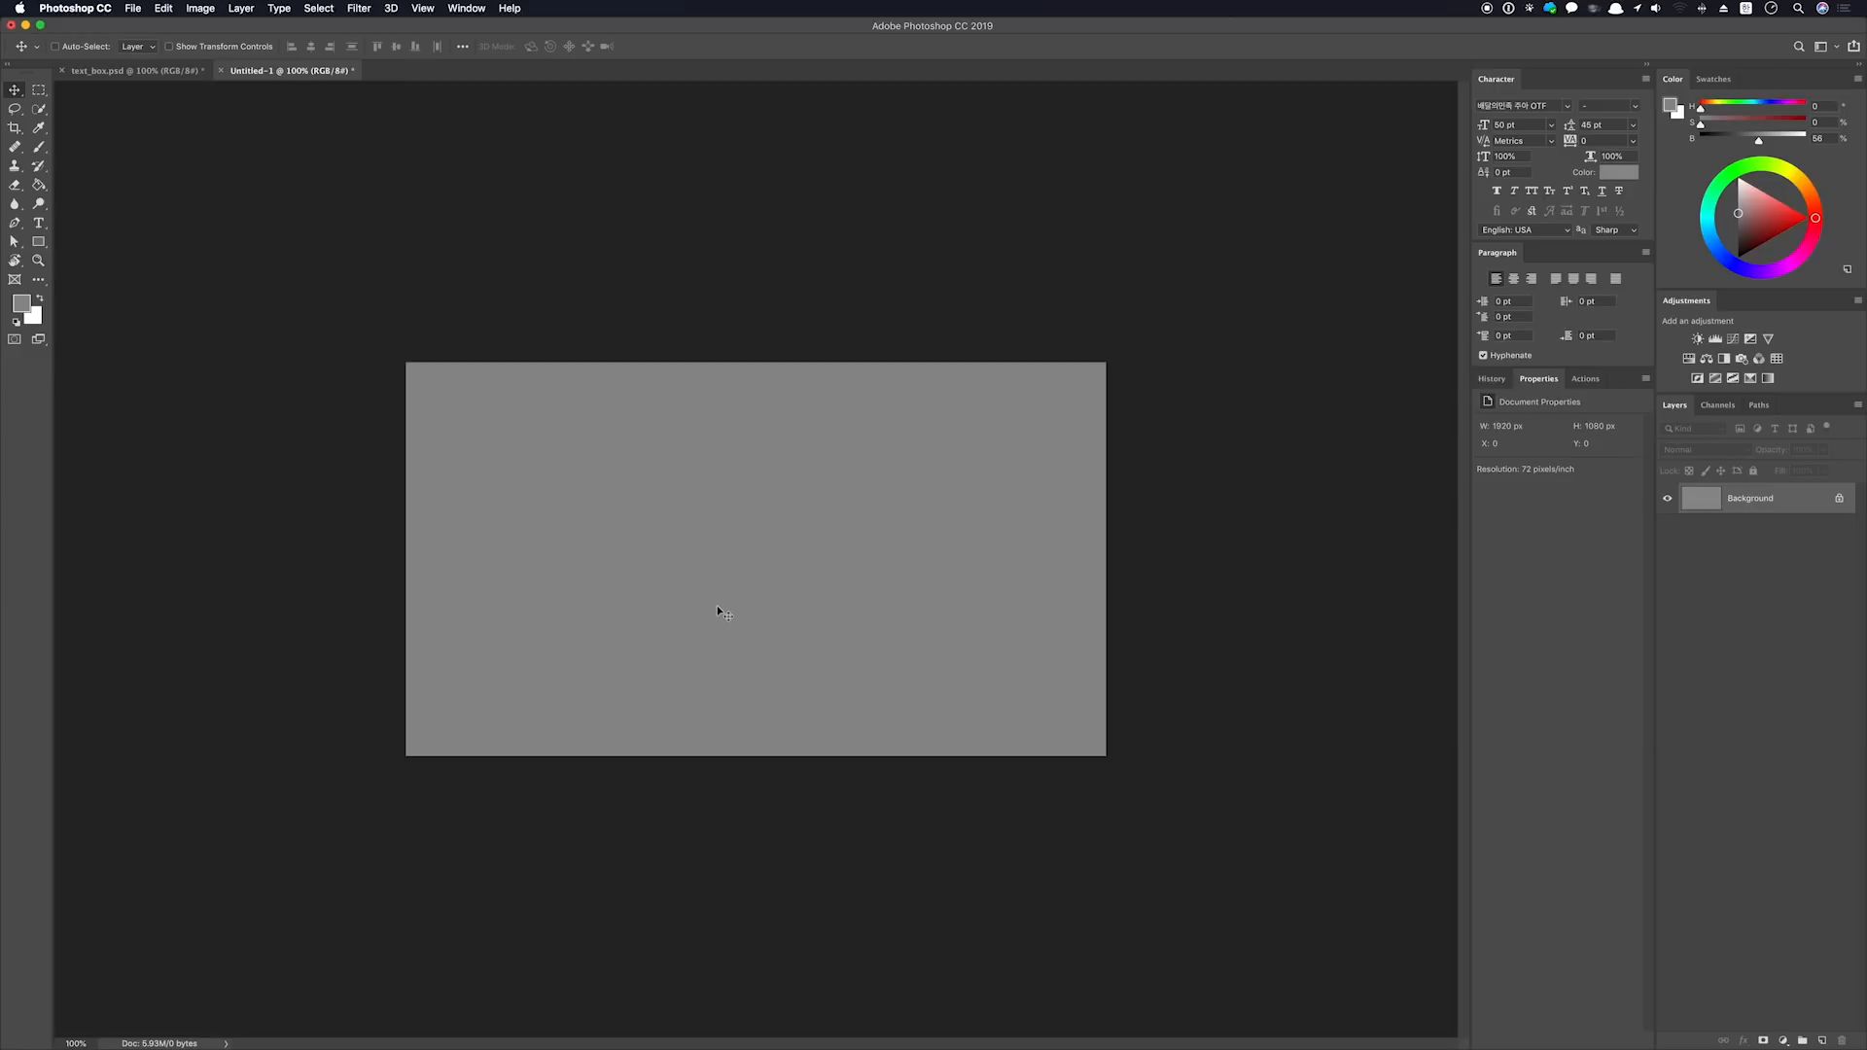
Reset to the default colors and add a black text line reading "롤스토리 디자인 연구소 테스트 입니다" on the canvas
{"action": "key", "text": "d"}
{"action": "key", "text": "t"}
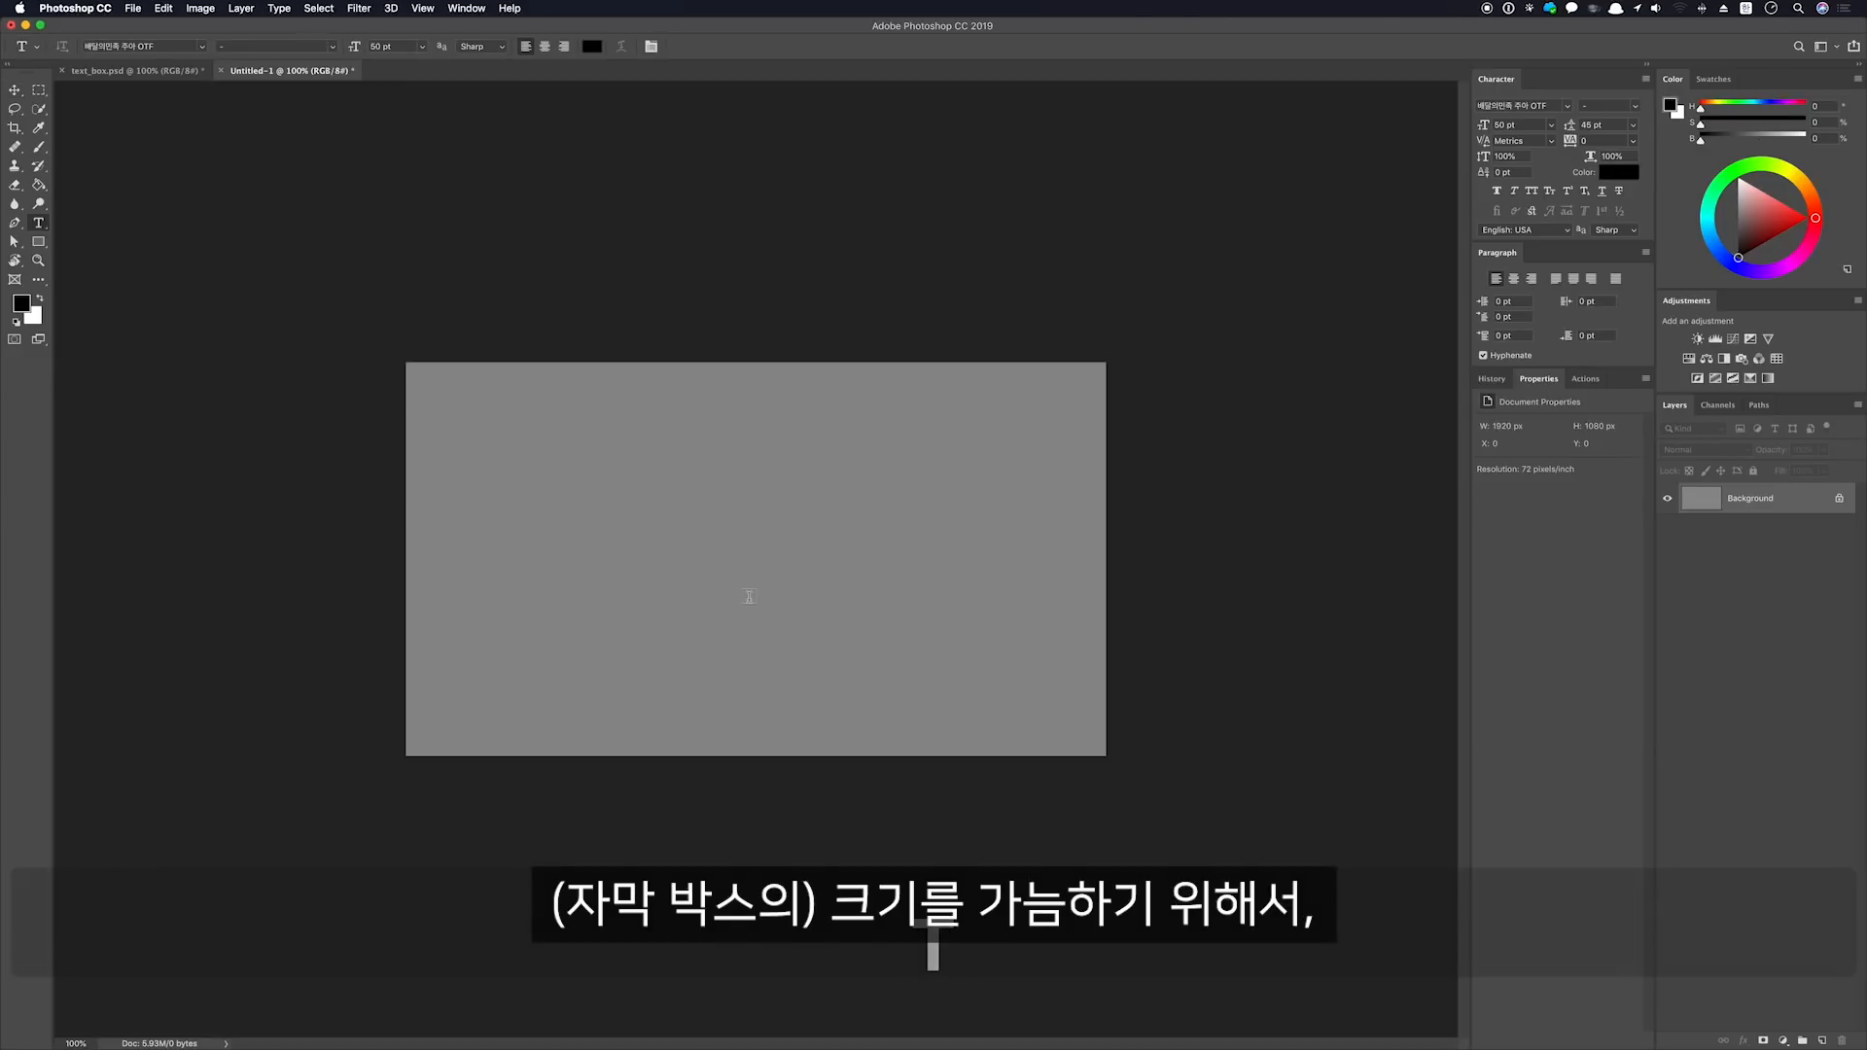
{"action": "left_click", "coordinate": [749, 596]}
{"action": "type", "text": "ㅇ"}
{"action": "key", "text": "BackSpace"}
{"action": "type", "text": "롤스토리 디자인 연구"}
{"action": "type", "text": "소 테스트 이"}
{"action": "type", "text": "ㅂ니다"}
{"action": "key", "text": "ctrl+Return"}
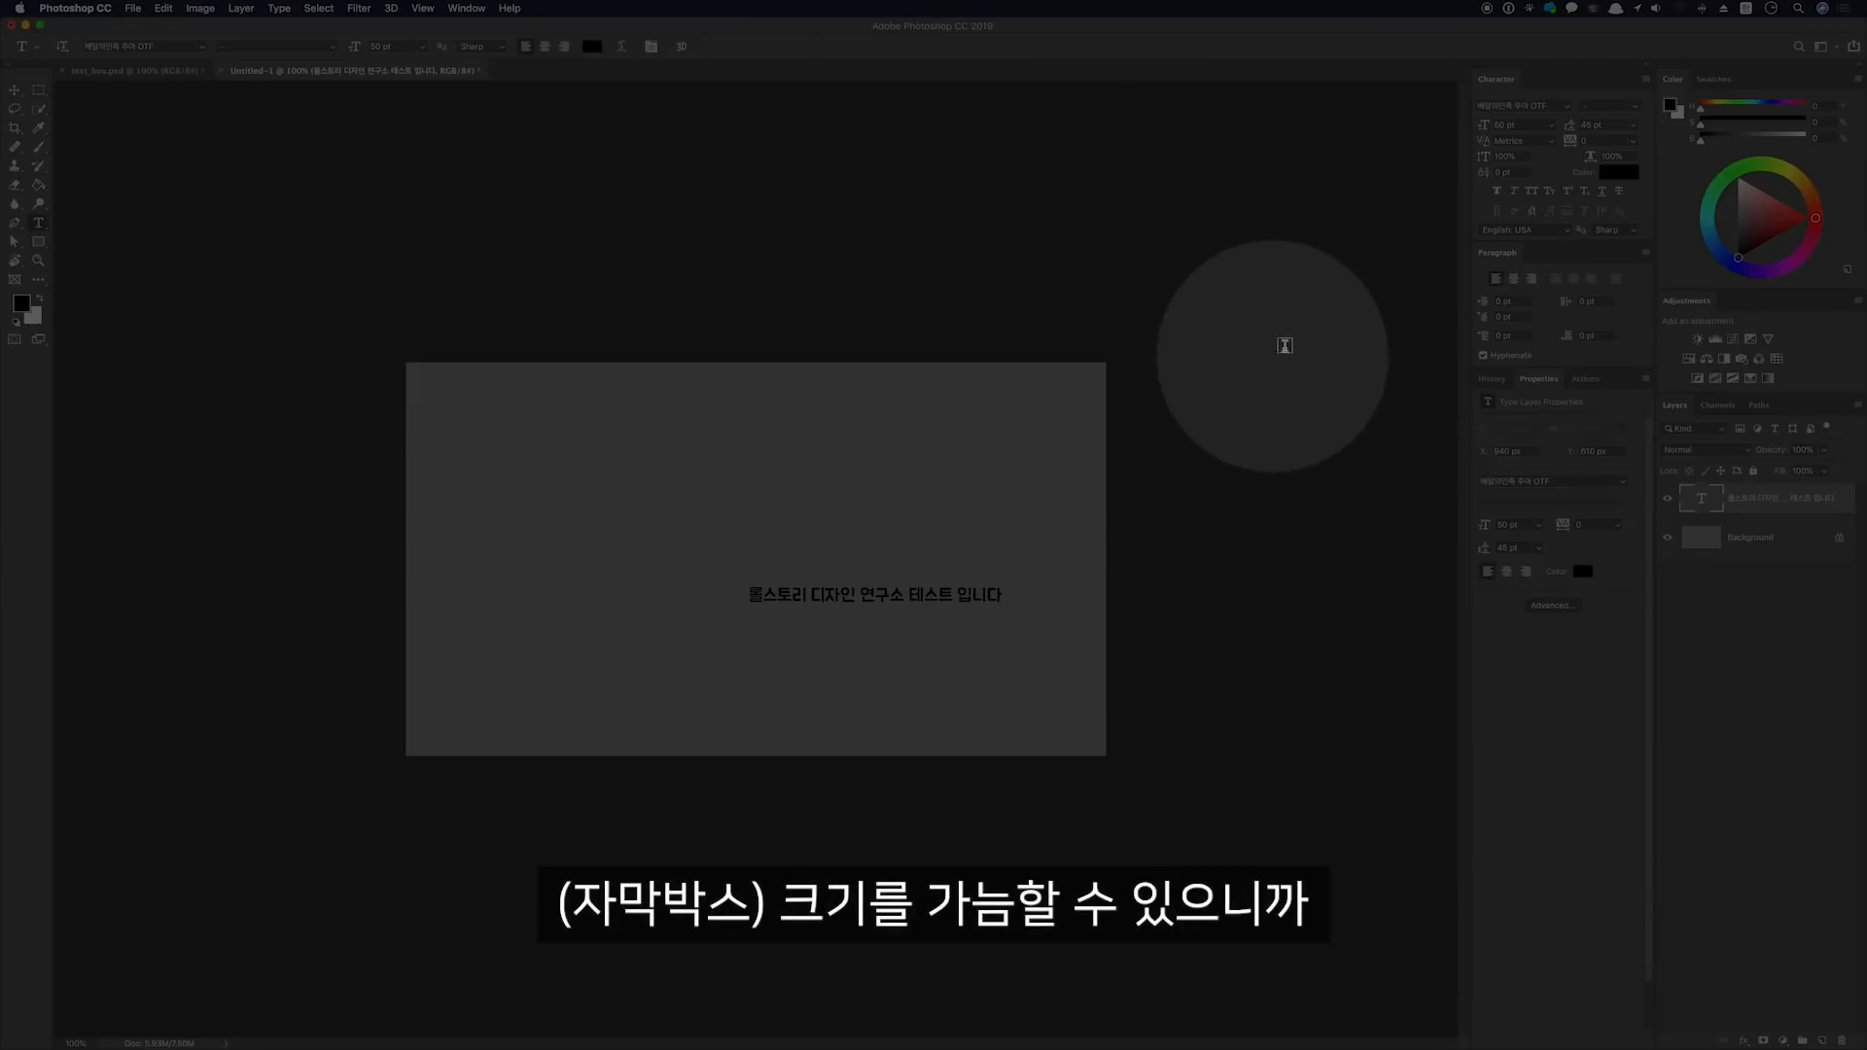
Change the text's font to 나눔스퀘어OTF and move the line to the lower centre of the canvas
{"action": "left_click", "coordinate": [1565, 106]}
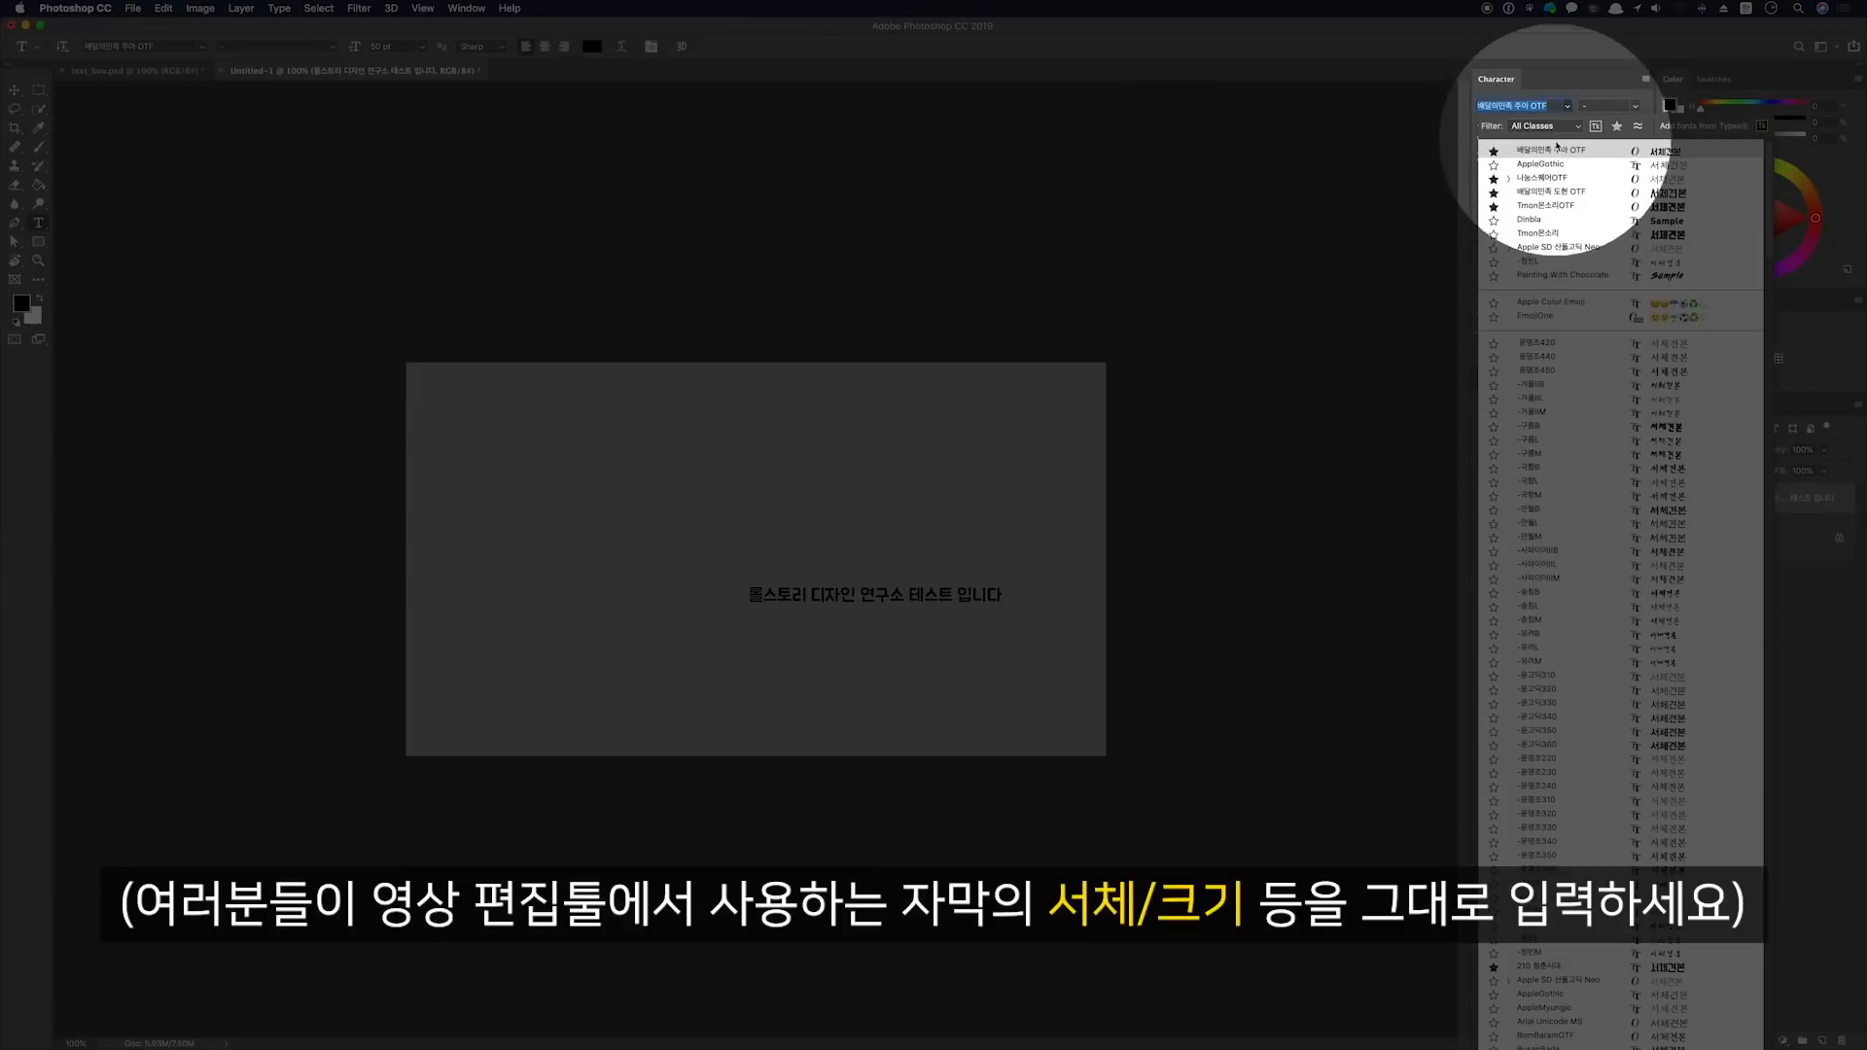
{"action": "left_click", "coordinate": [1544, 179]}
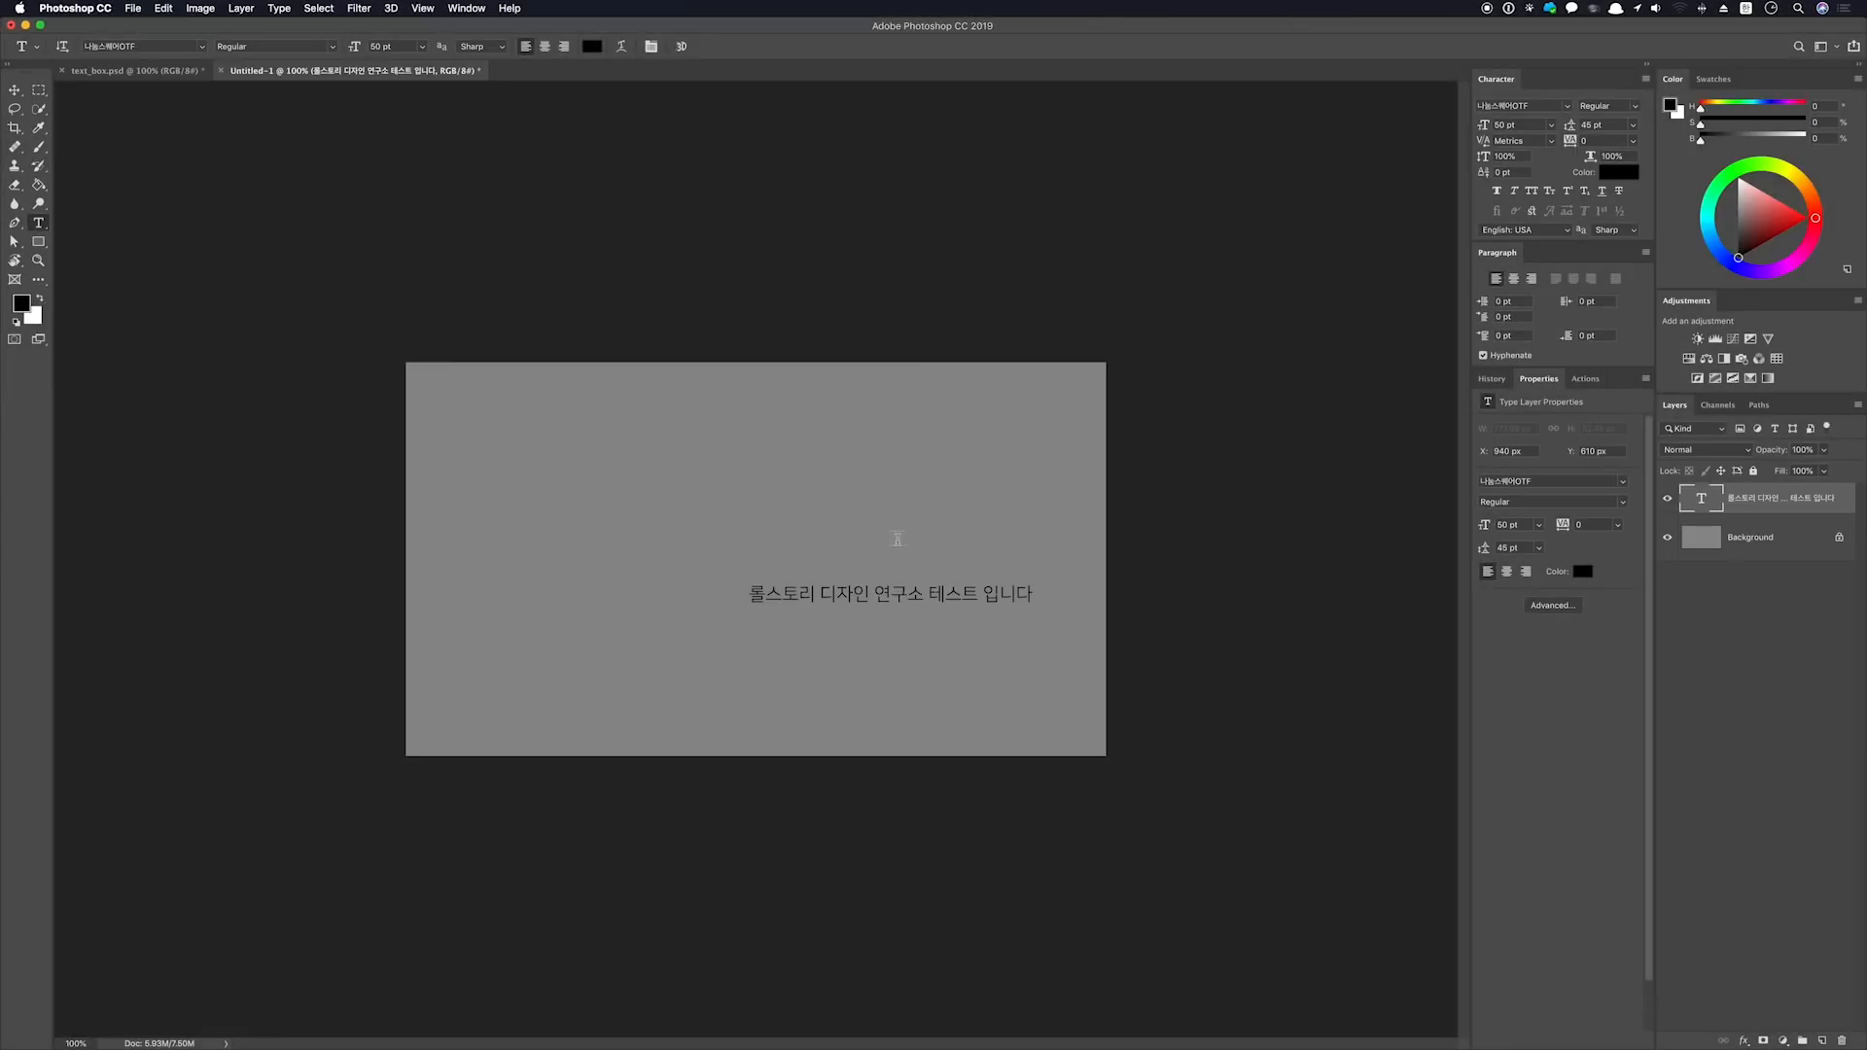
{"action": "key", "text": "v"}
{"action": "left_click_drag", "start_coordinate": [846, 593], "coordinate": [716, 702]}
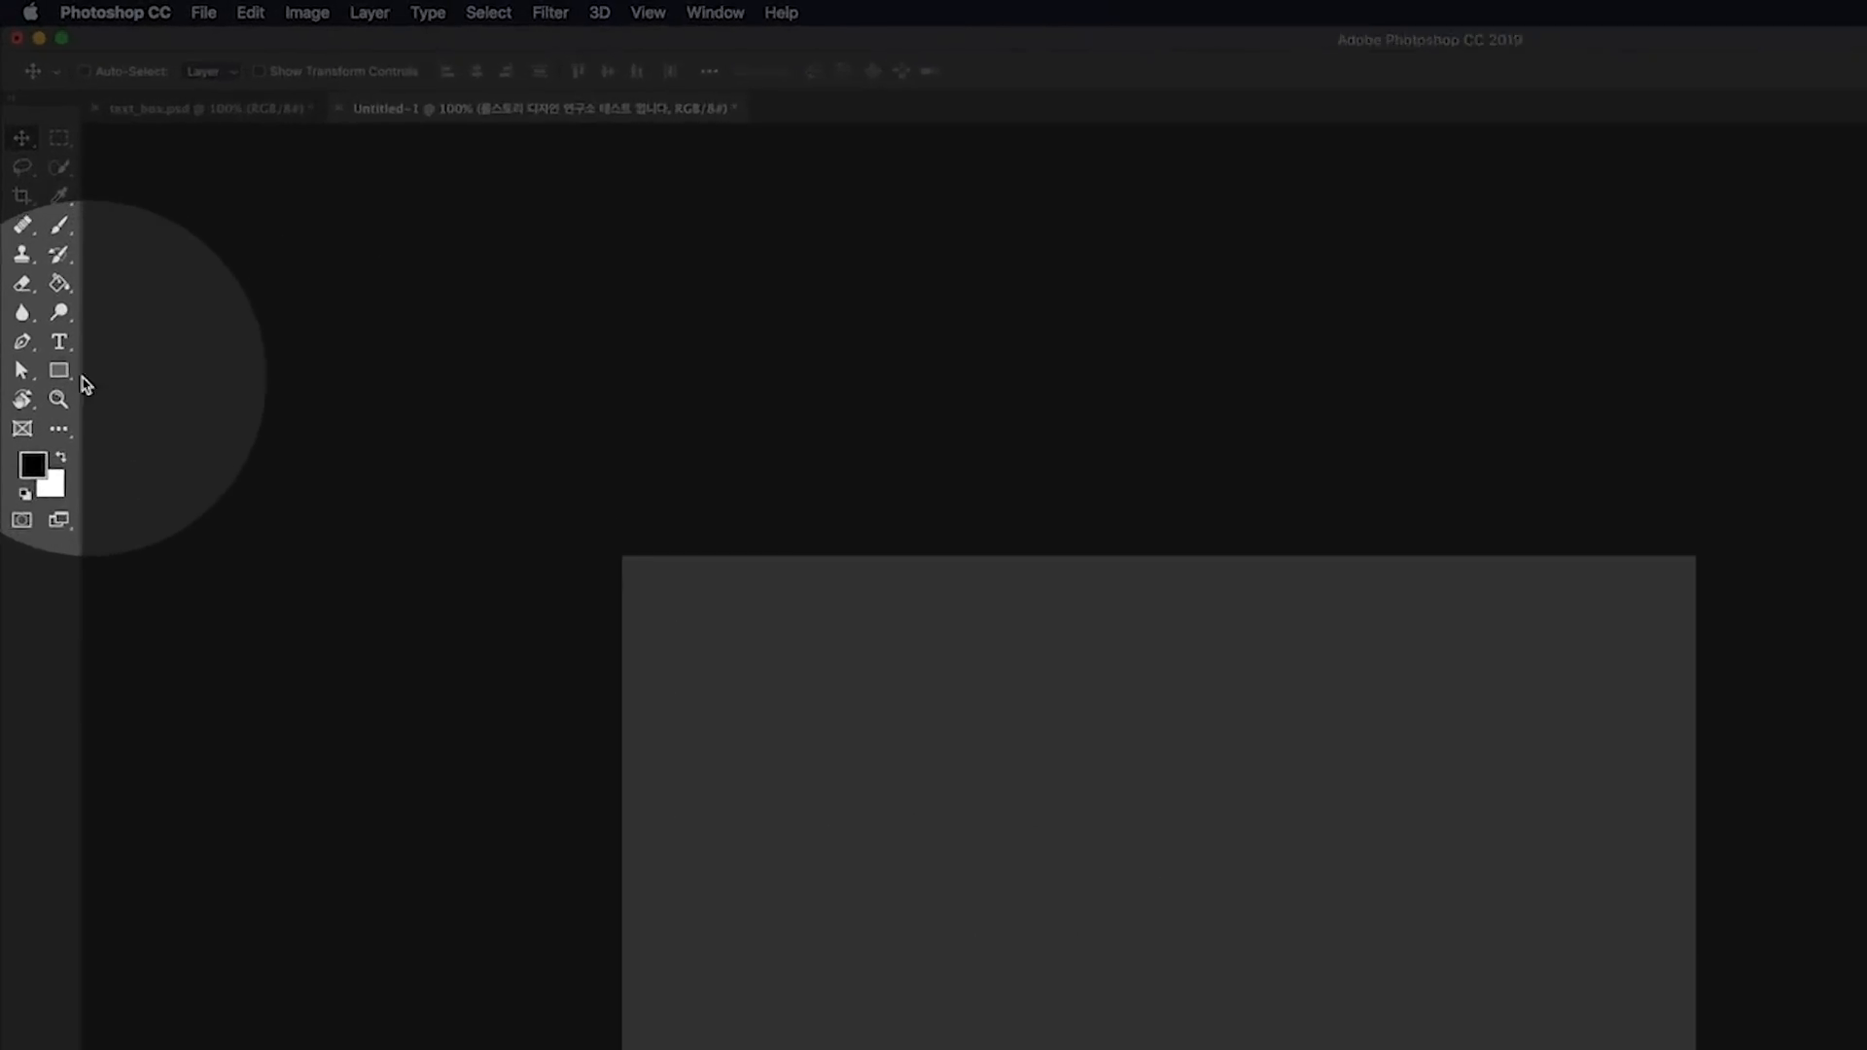
Set up the Rounded Rectangle Tool with a white fill, no stroke and a corner radius of 100 px
{"action": "left_click", "coordinate": [39, 242]}
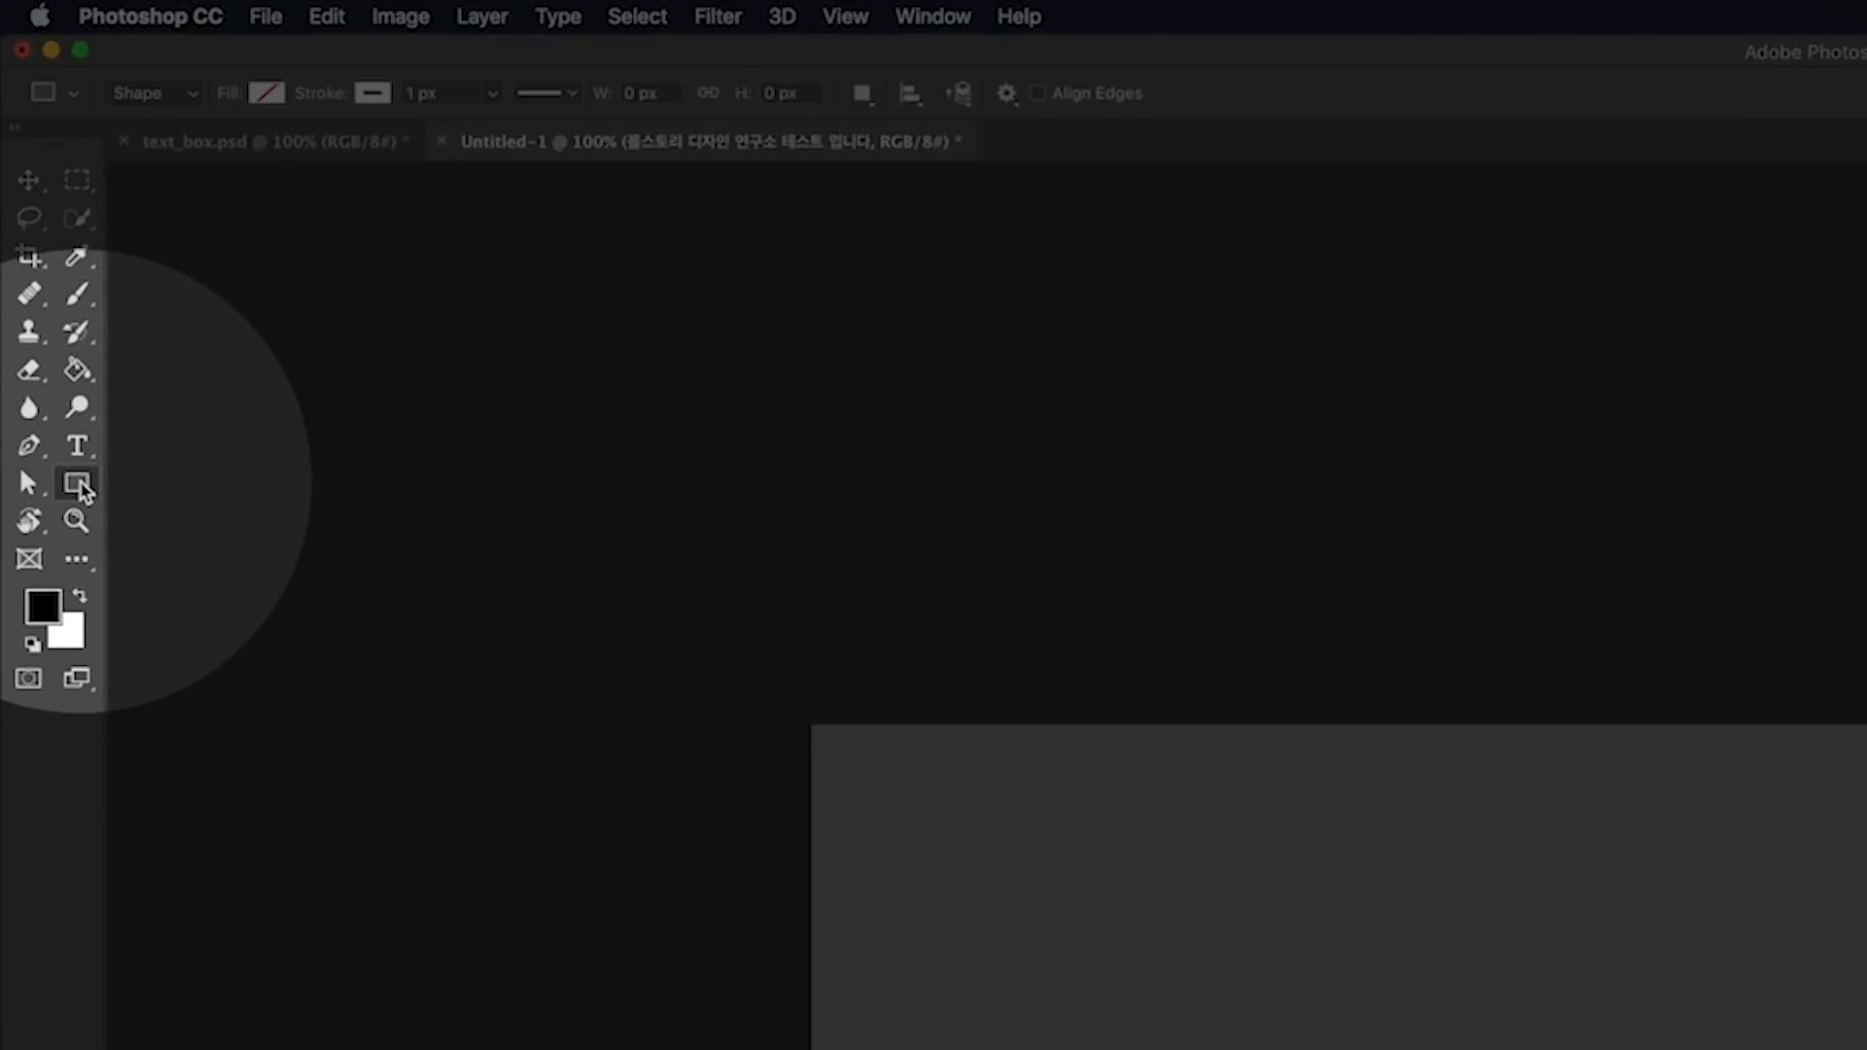
{"action": "left_click", "coordinate": [81, 484]}
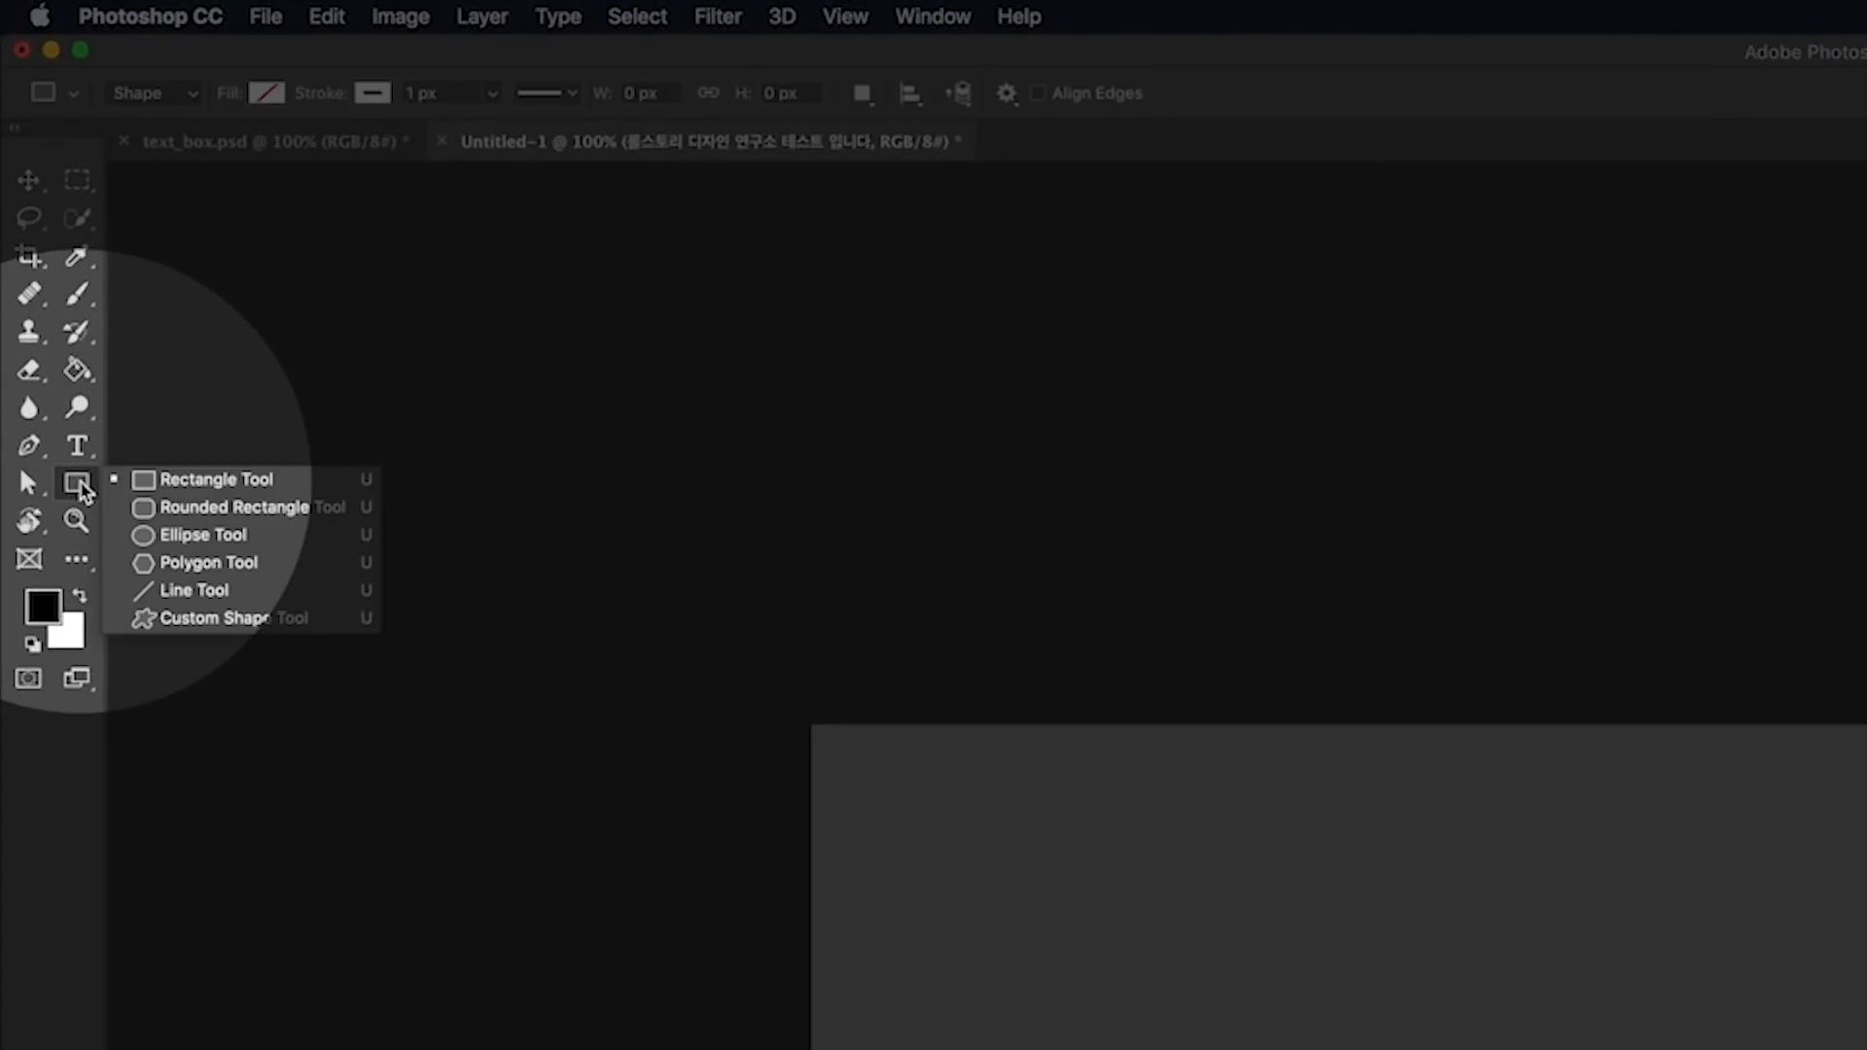
{"action": "left_click", "coordinate": [243, 508]}
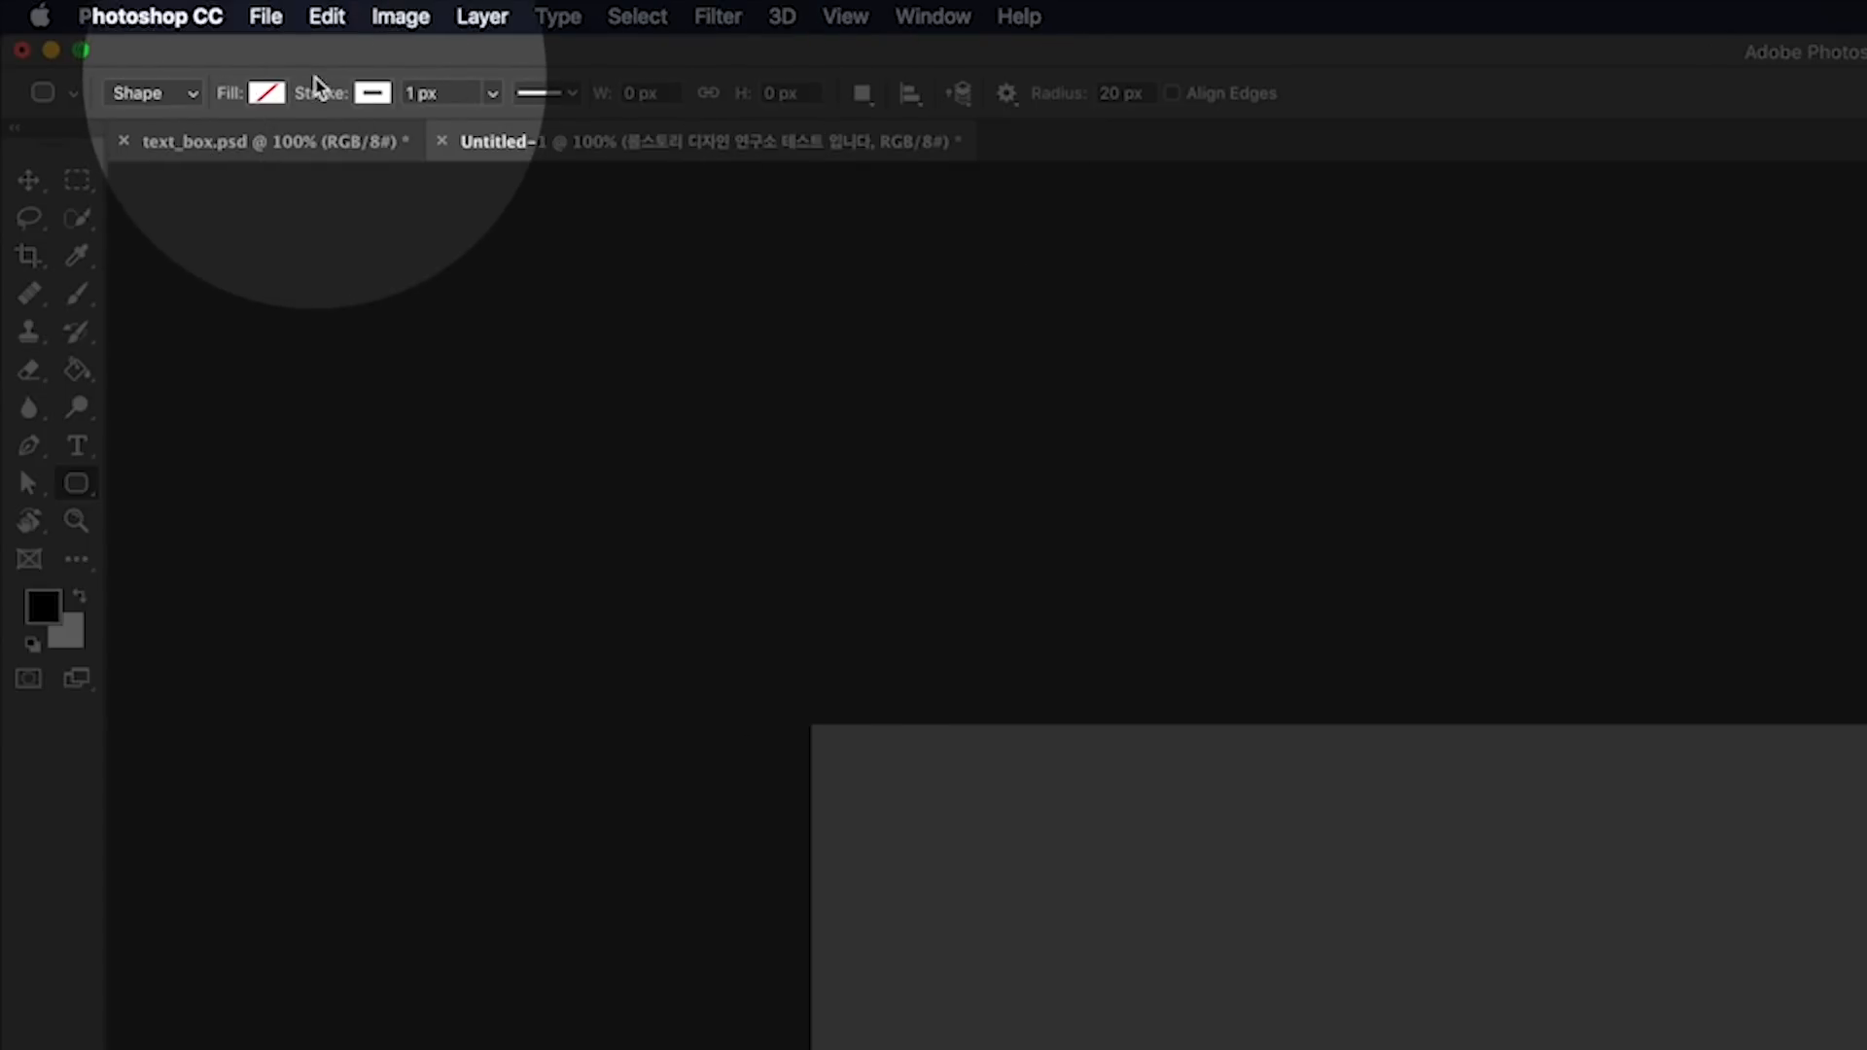
{"action": "left_click", "coordinate": [268, 92]}
{"action": "left_click", "coordinate": [125, 247]}
{"action": "left_click", "coordinate": [374, 93]}
{"action": "left_click", "coordinate": [373, 93]}
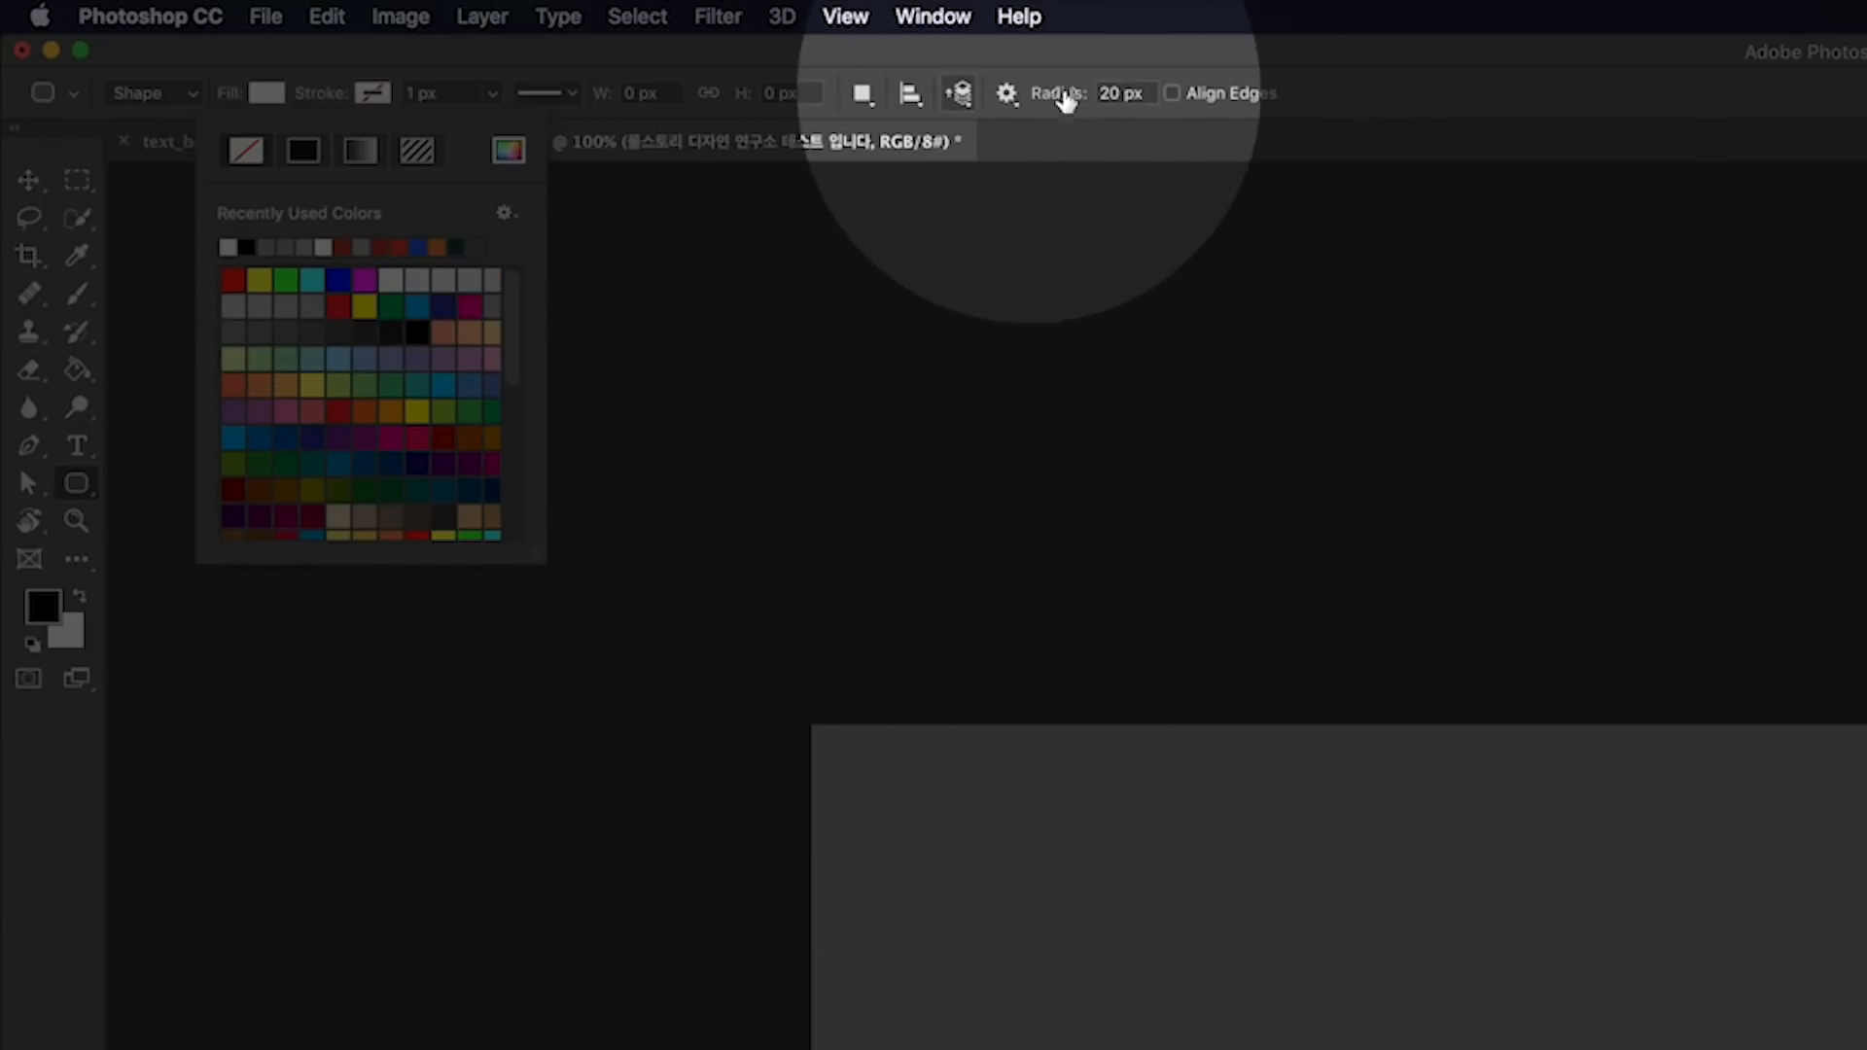
{"action": "left_click", "coordinate": [1119, 92]}
{"action": "left_click_drag", "start_coordinate": [1119, 92], "coordinate": [1096, 92]}
{"action": "type", "text": "100"}
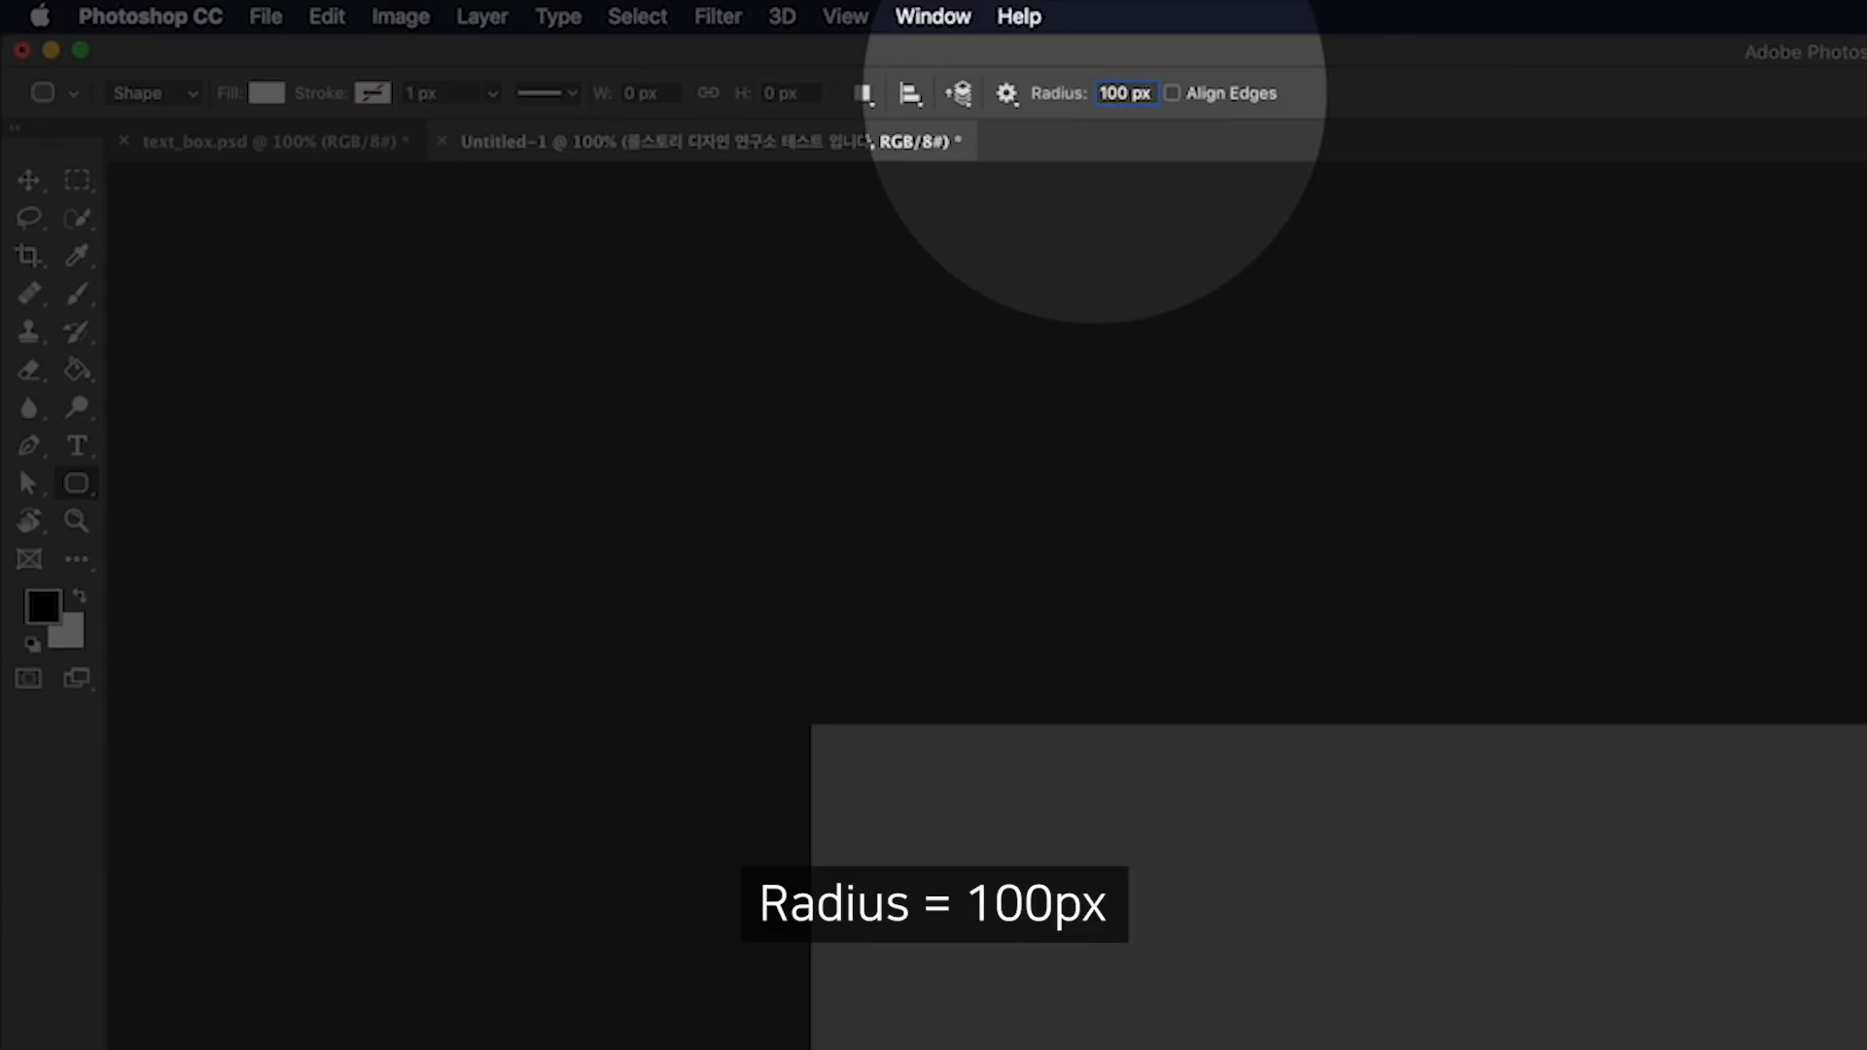
{"action": "key", "text": "Return"}
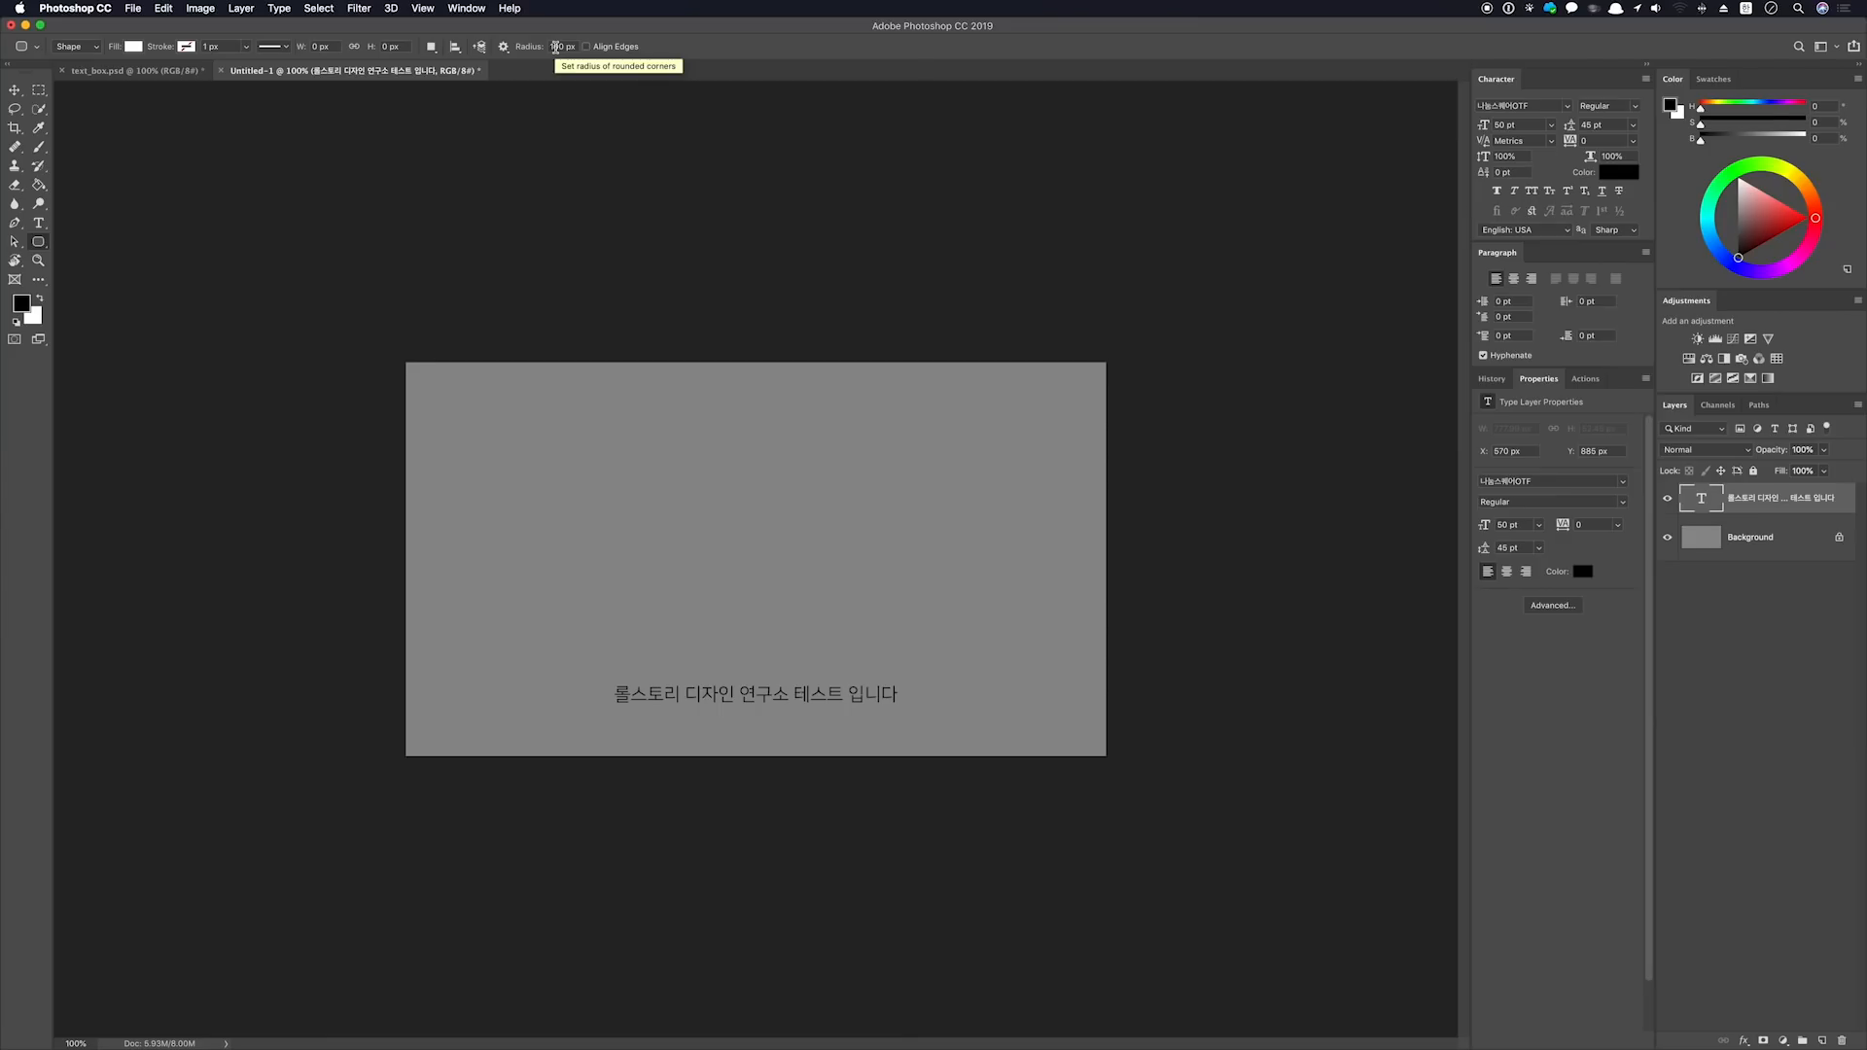
Show the guides and draw a white rounded bar about 1133 x 73 px over the text line
{"action": "key", "text": "super+semicolon"}
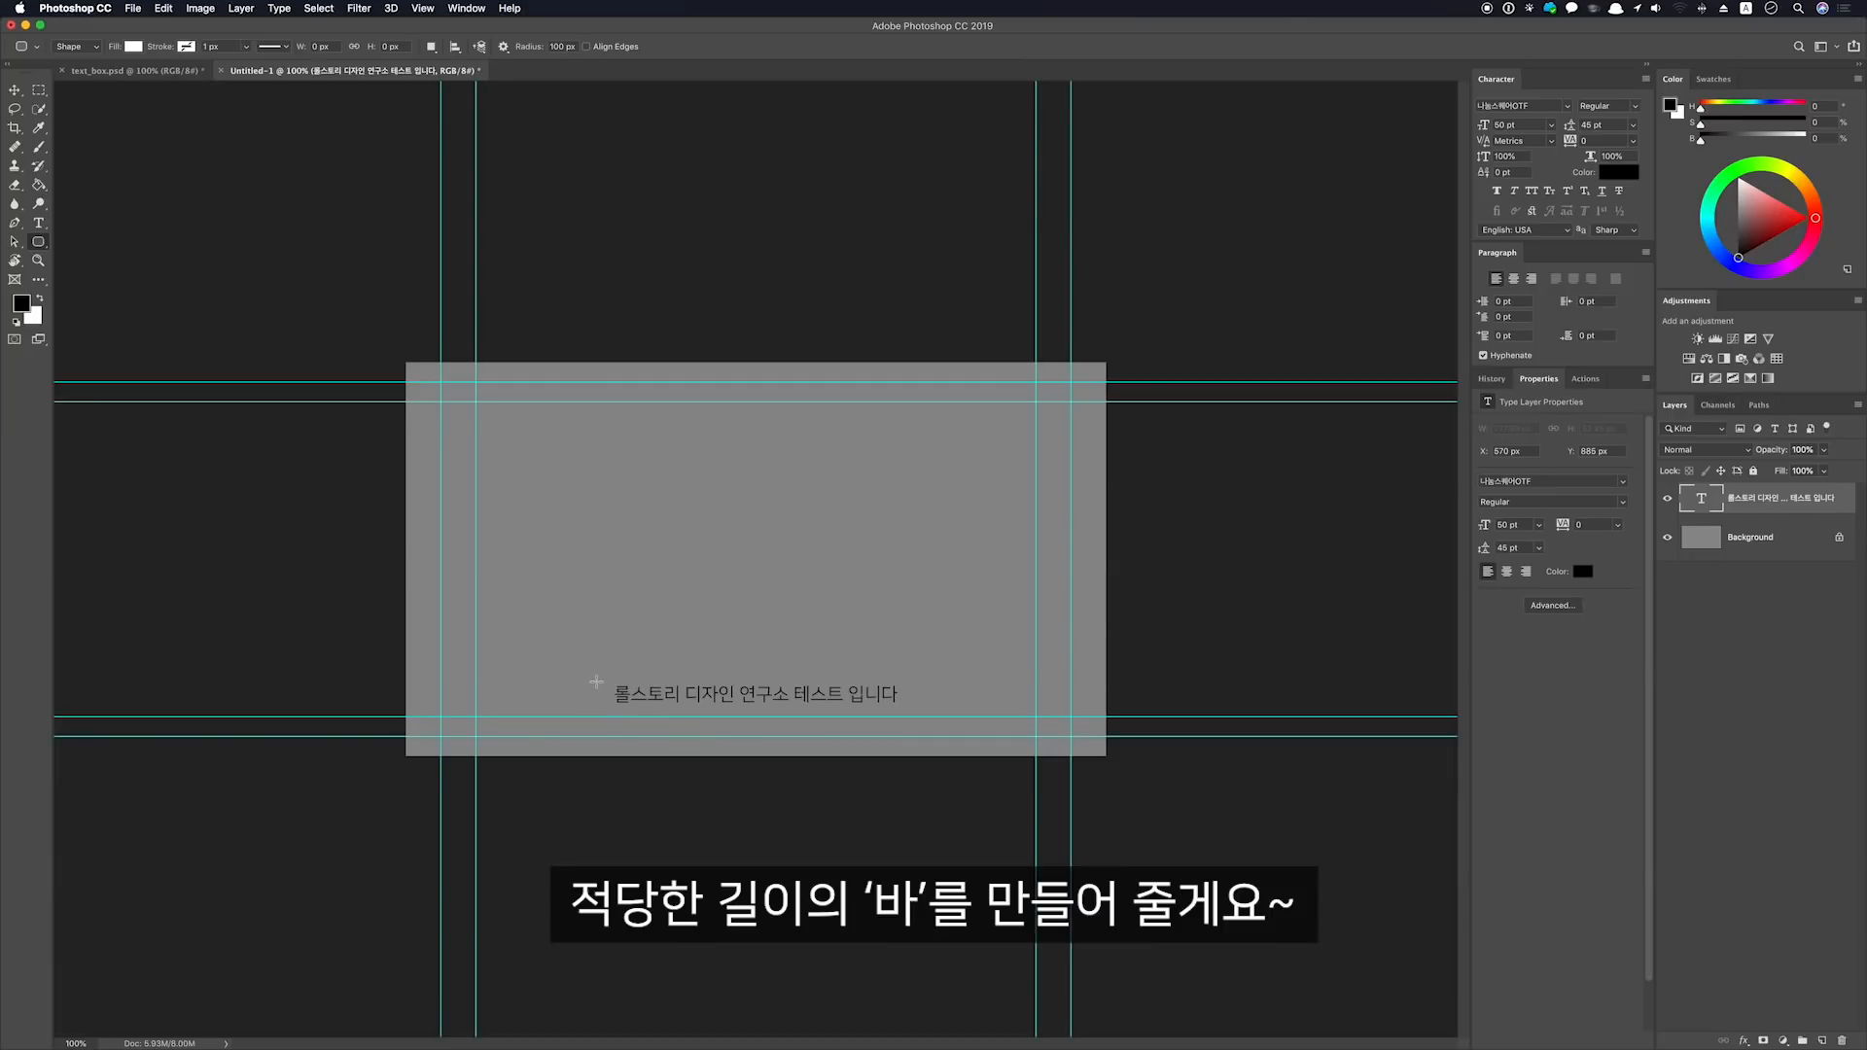
{"action": "left_click_drag", "start_coordinate": [598, 684], "coordinate": [981, 707]}
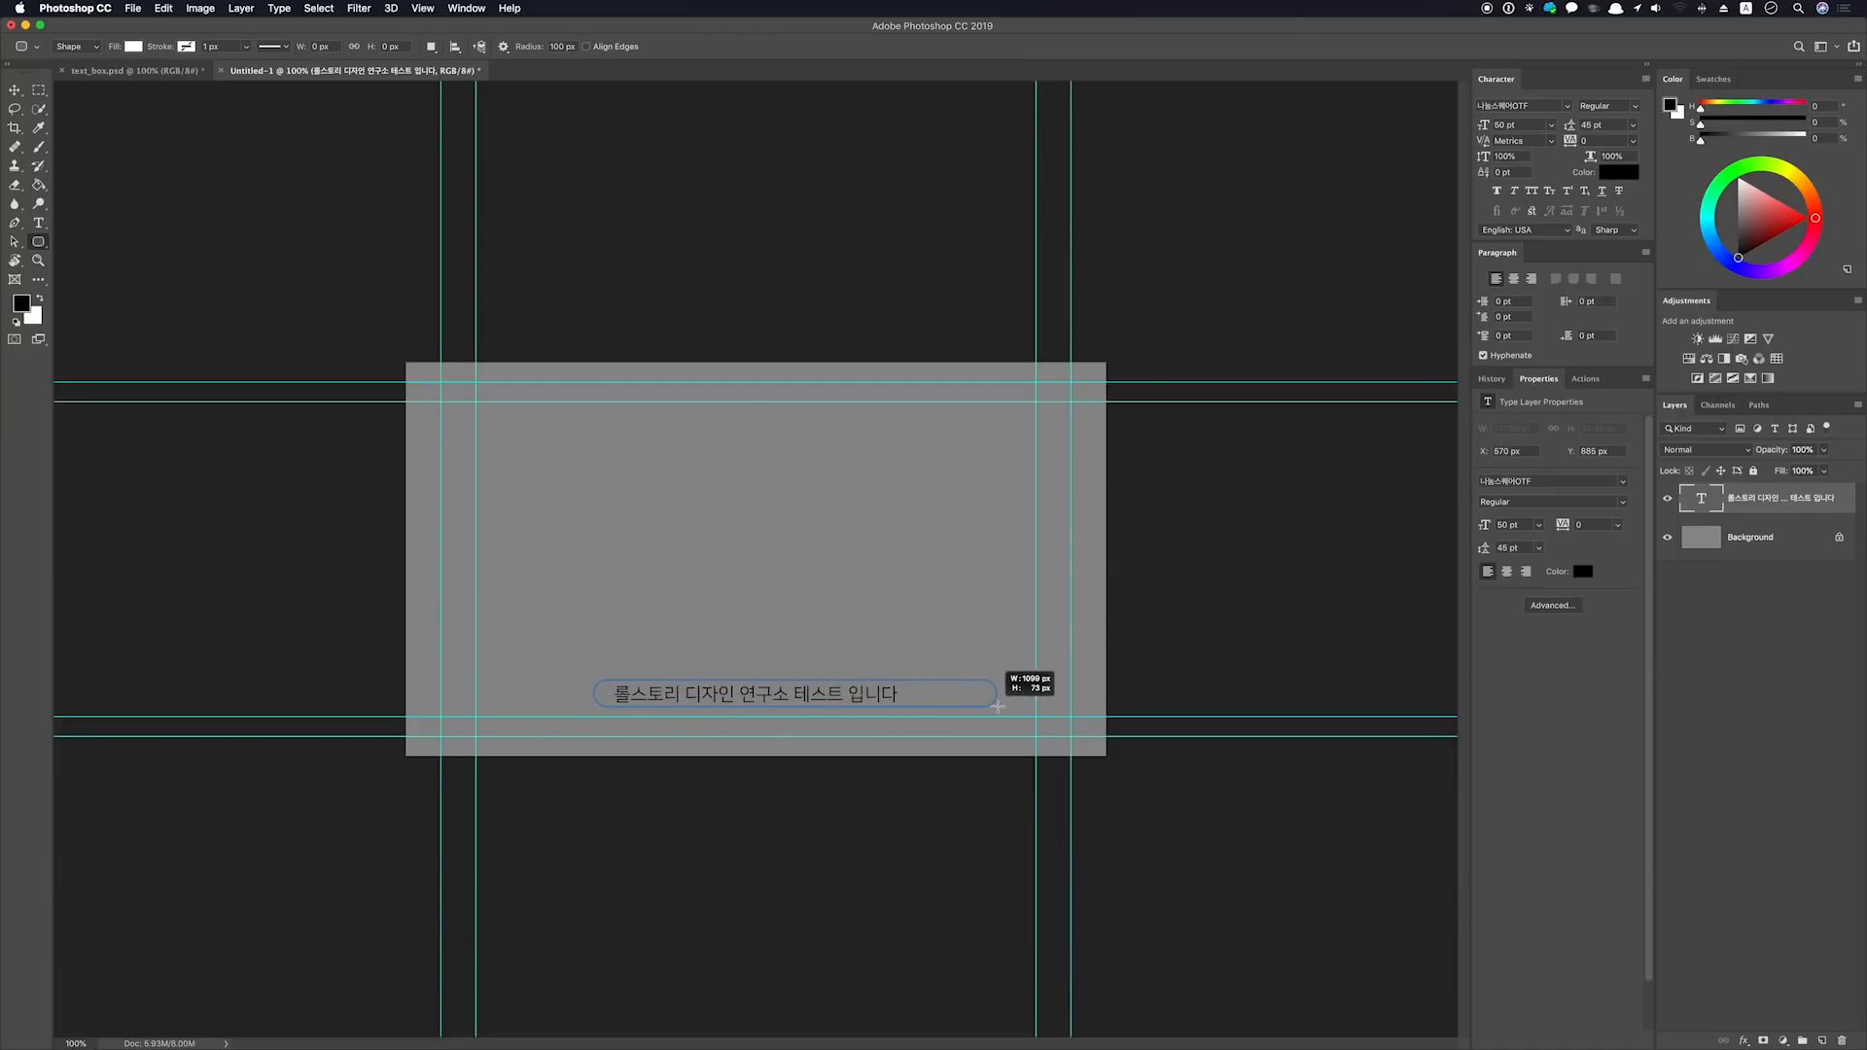
{"action": "left_click_drag", "start_coordinate": [1007, 707], "coordinate": [1005, 707]}
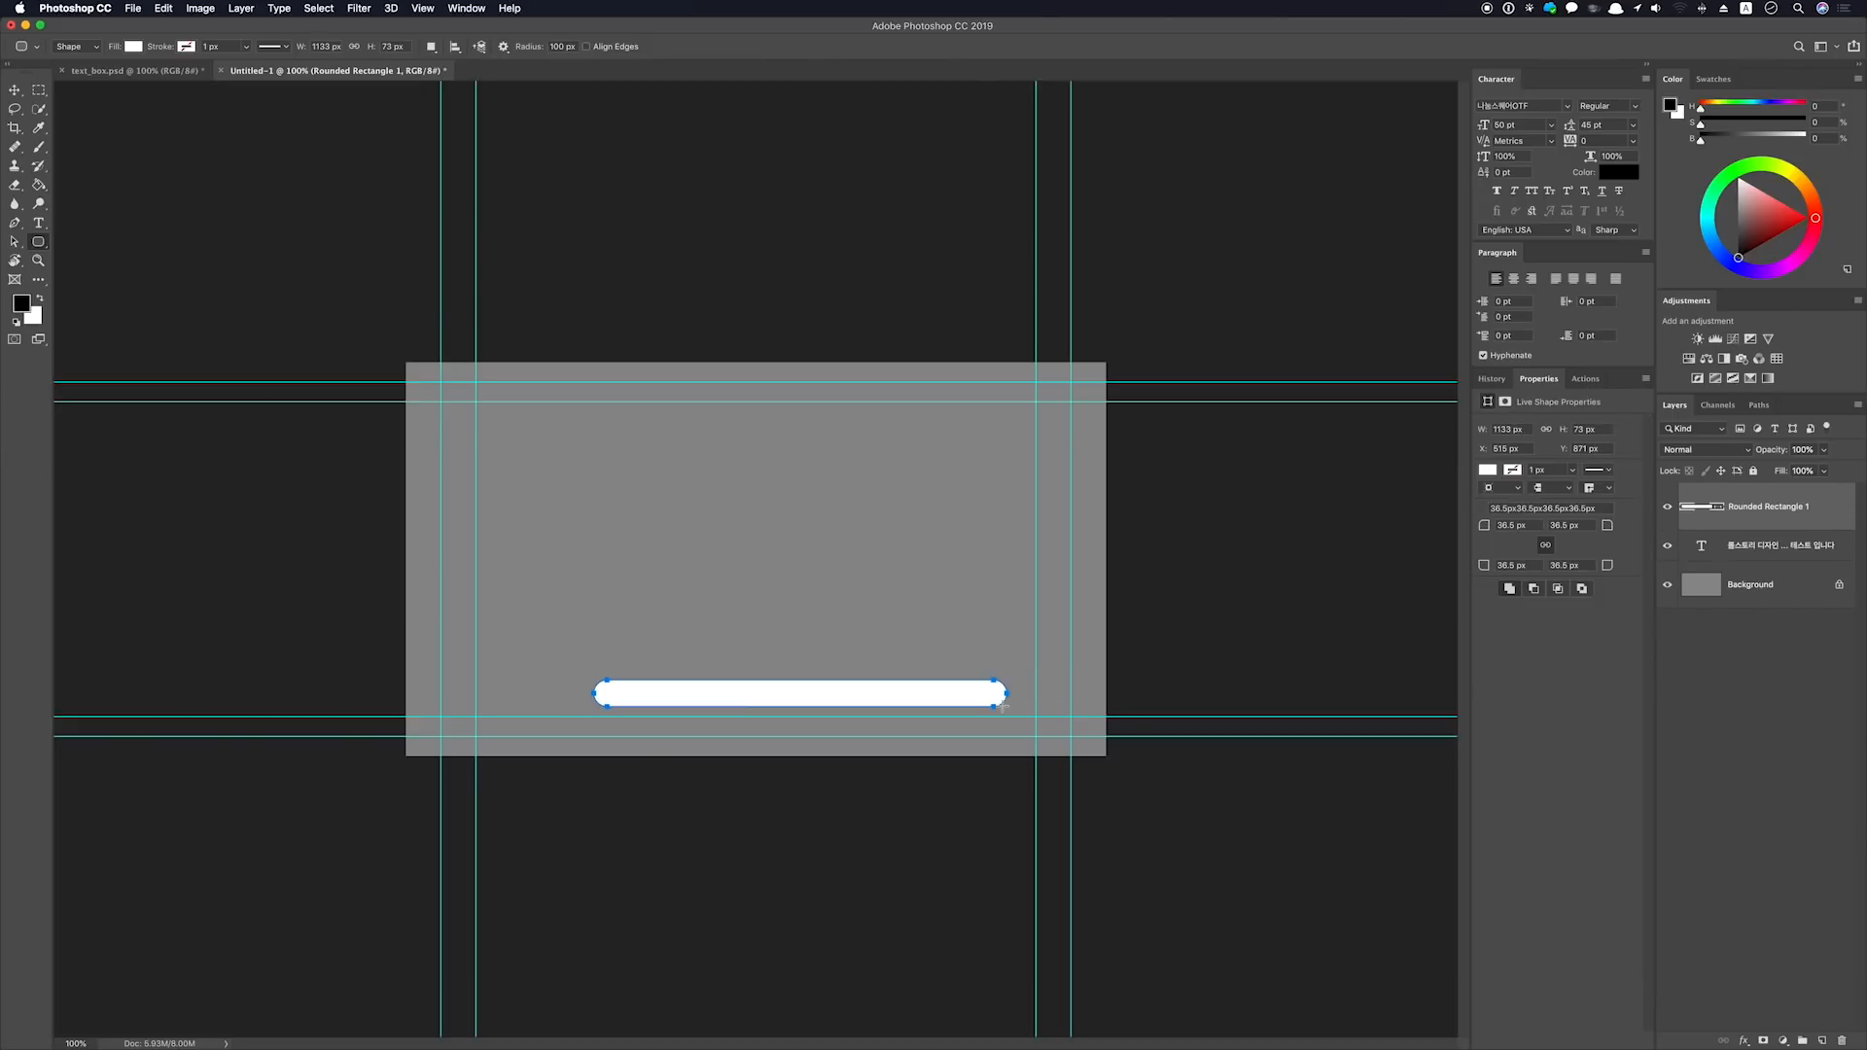
Centre the white bar horizontally on the canvas and place the text layer above it
{"action": "key", "text": "super"}
{"action": "key", "text": "super+t"}
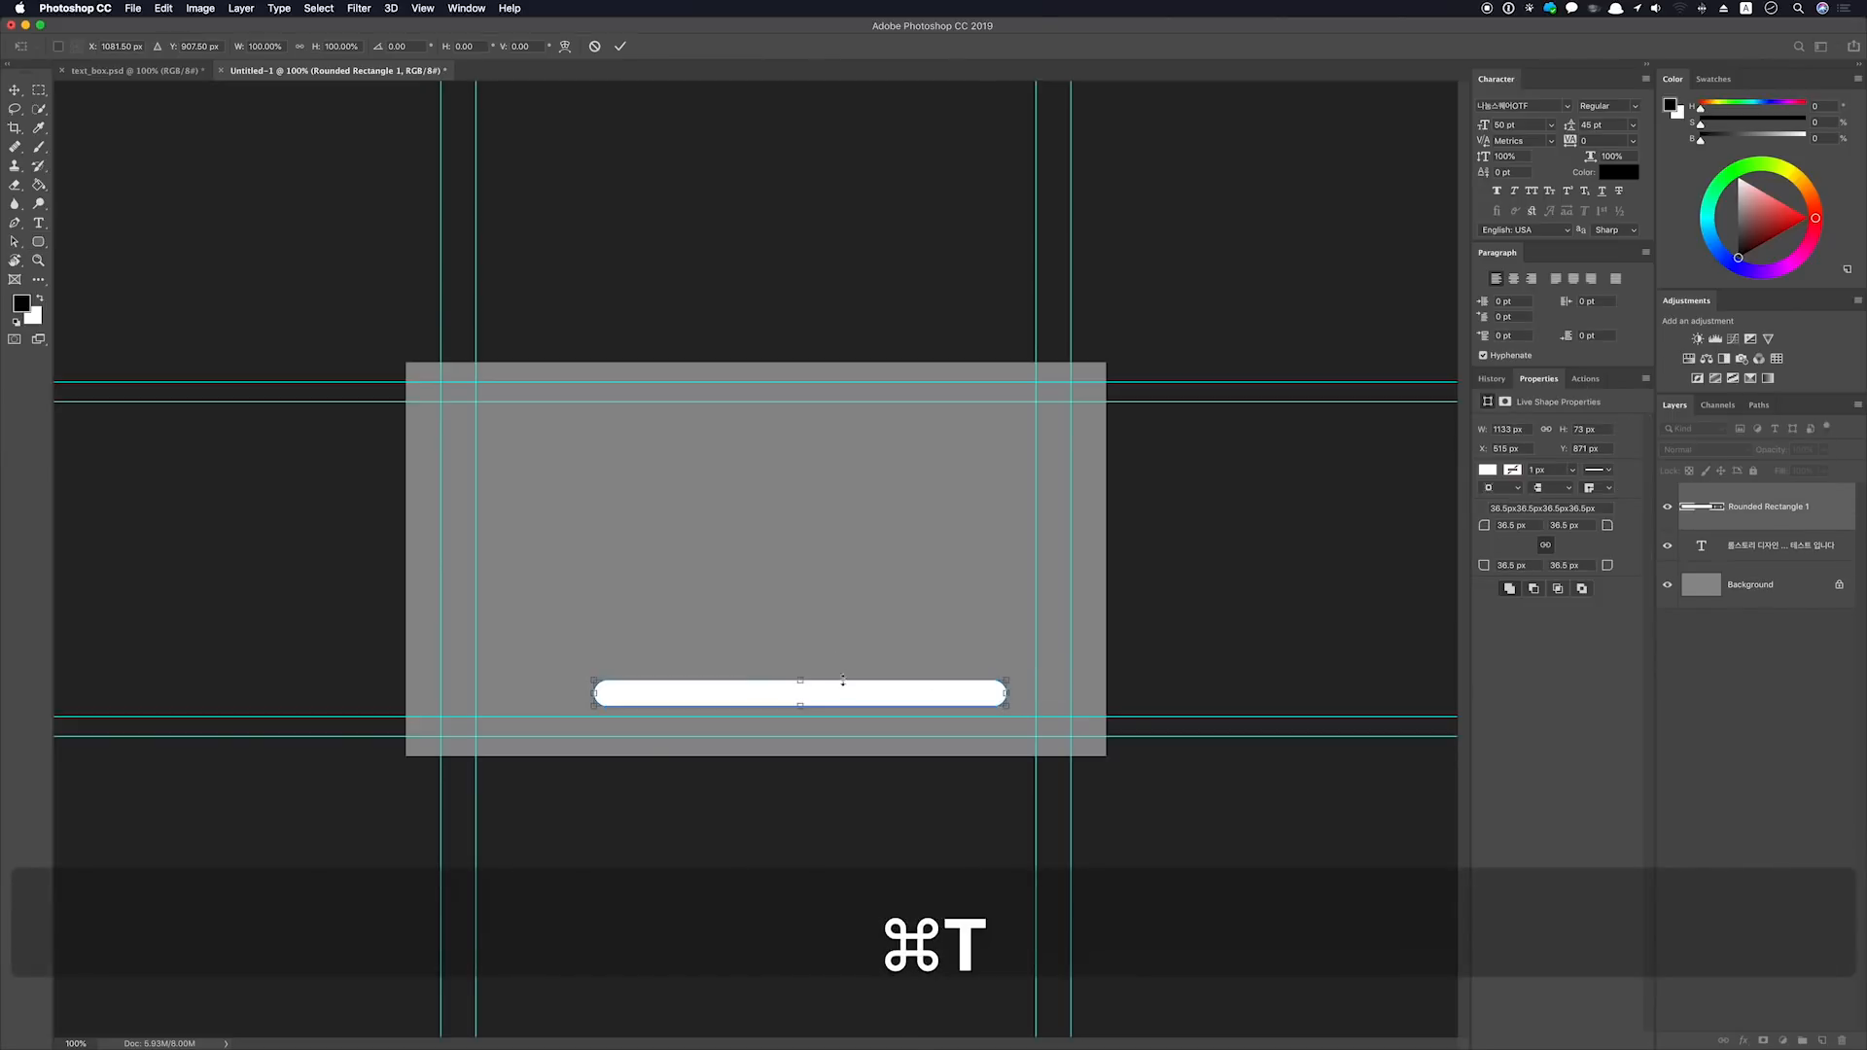
{"action": "left_click_drag", "start_coordinate": [845, 696], "coordinate": [800, 694]}
{"action": "key", "text": "Return"}
{"action": "left_click_drag", "start_coordinate": [1754, 545], "coordinate": [1747, 494]}
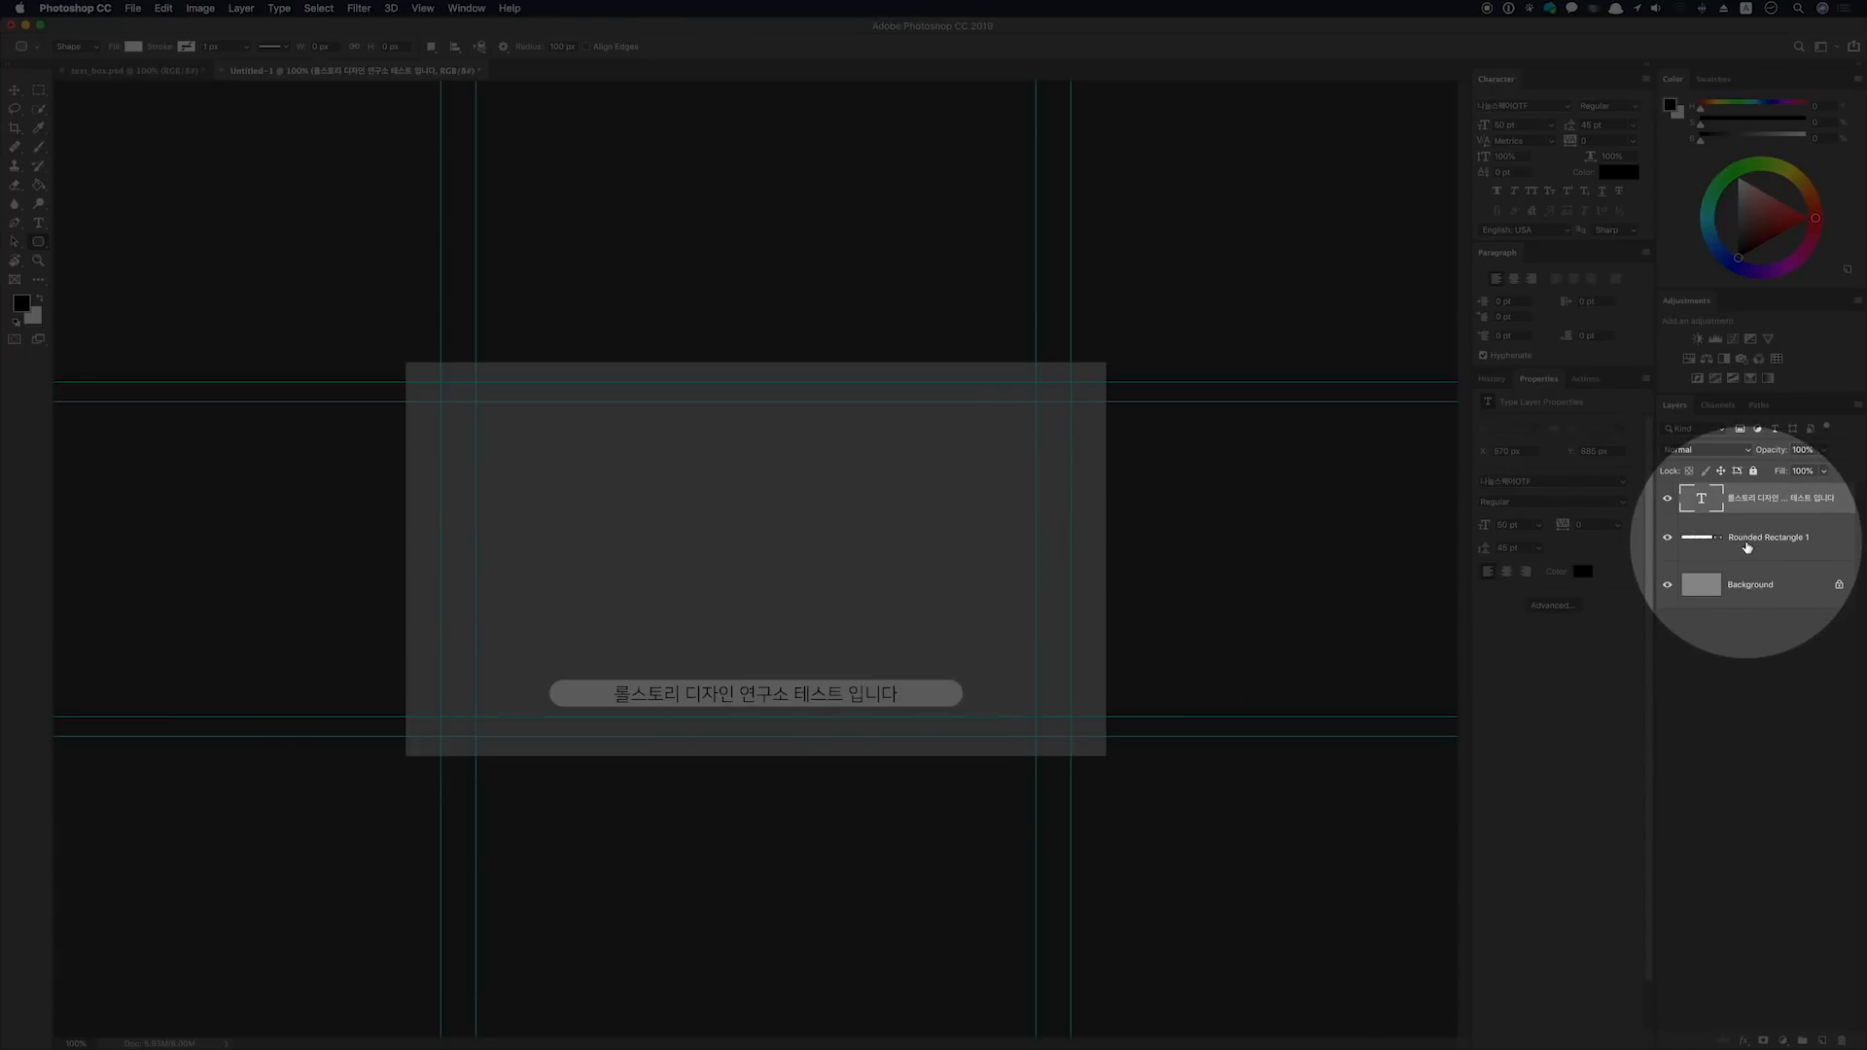
Duplicate the white bar and shorten the copy to about 158 px by moving its right-end anchor points with the Direct Selection Tool
{"action": "left_click", "coordinate": [1747, 544]}
{"action": "key", "text": "super+j"}
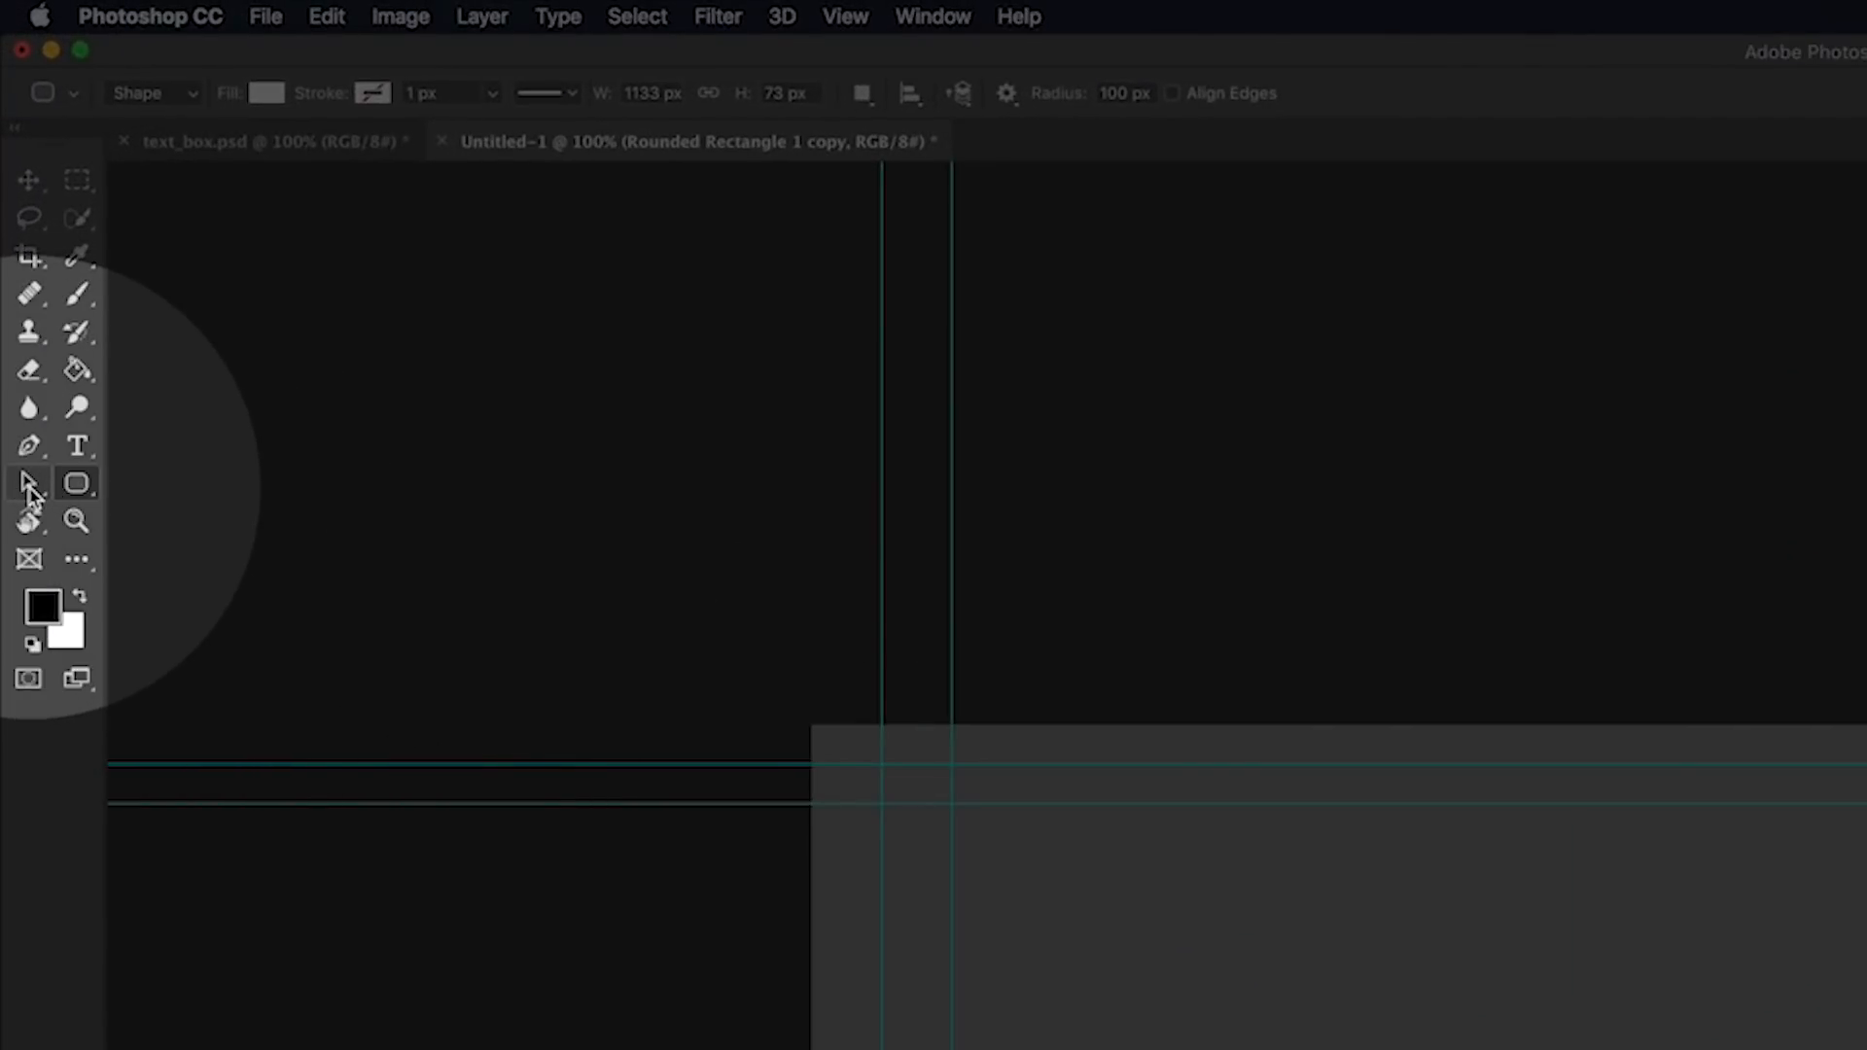
{"action": "left_click", "coordinate": [28, 489]}
{"action": "right_click", "coordinate": [29, 489]}
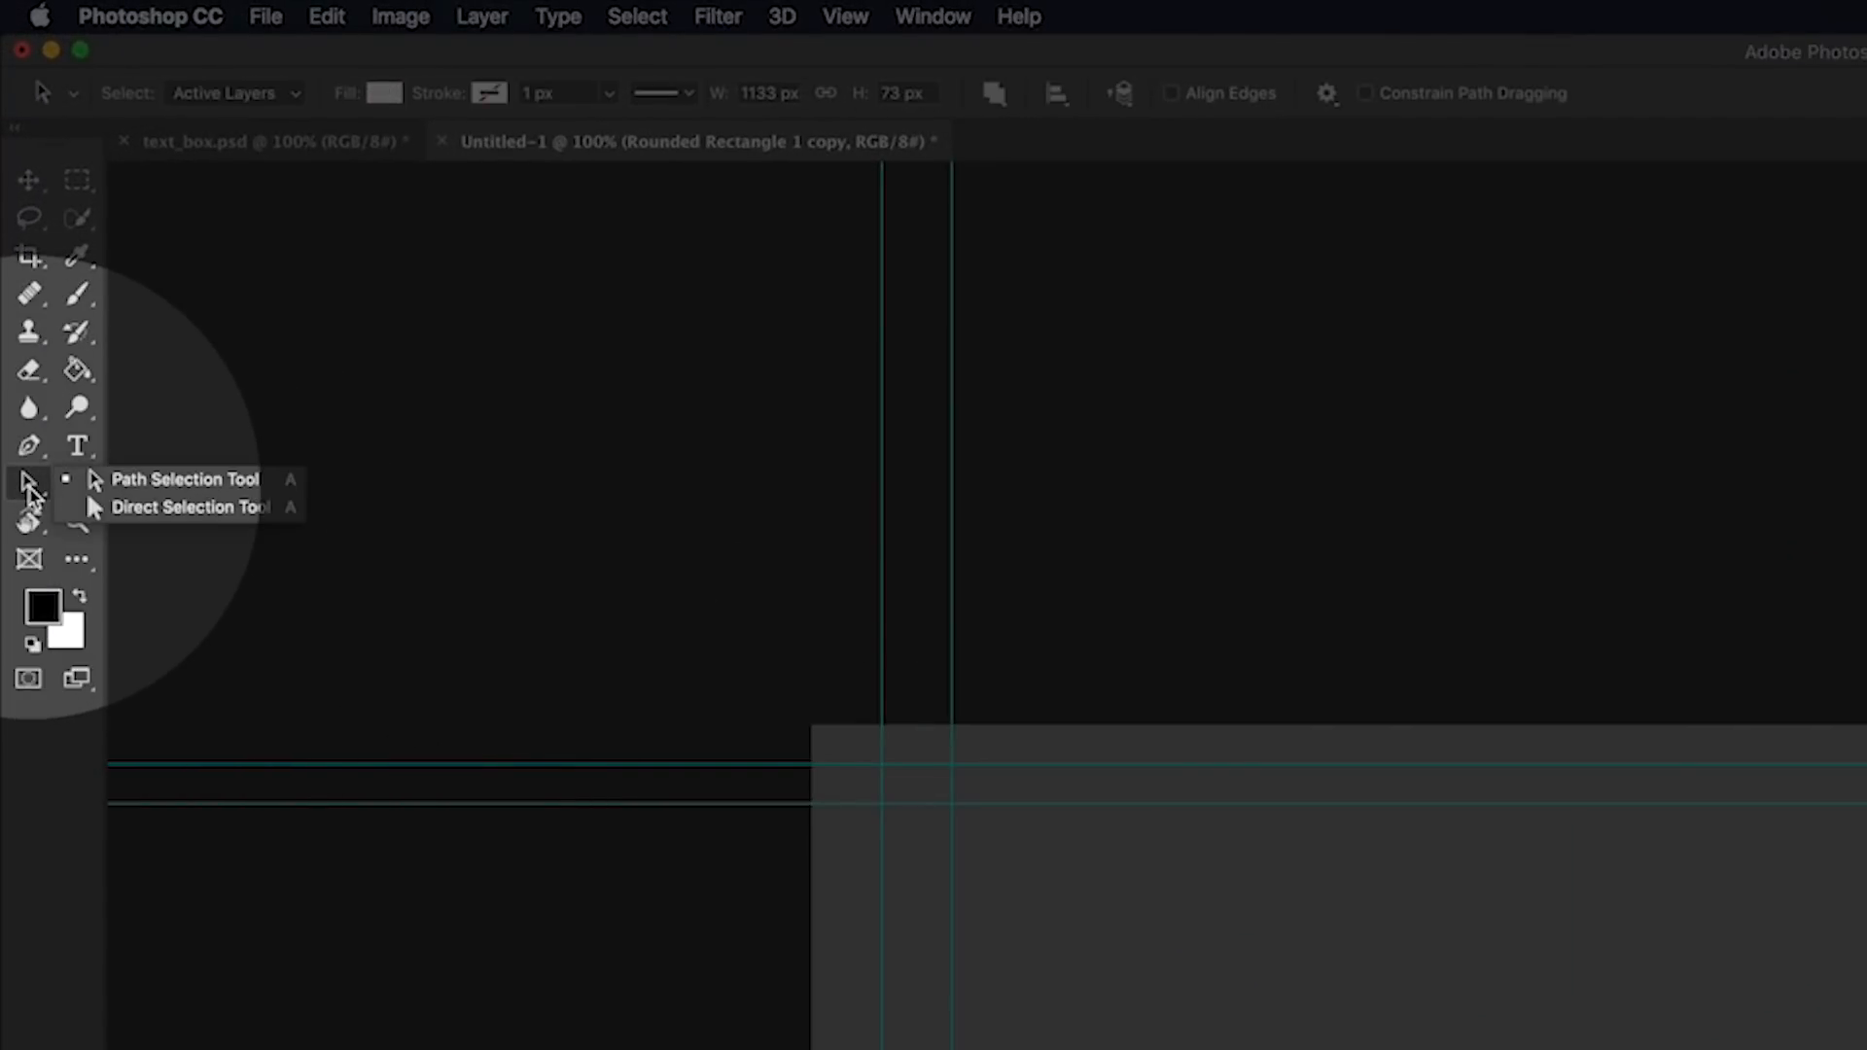
{"action": "left_click", "coordinate": [164, 516]}
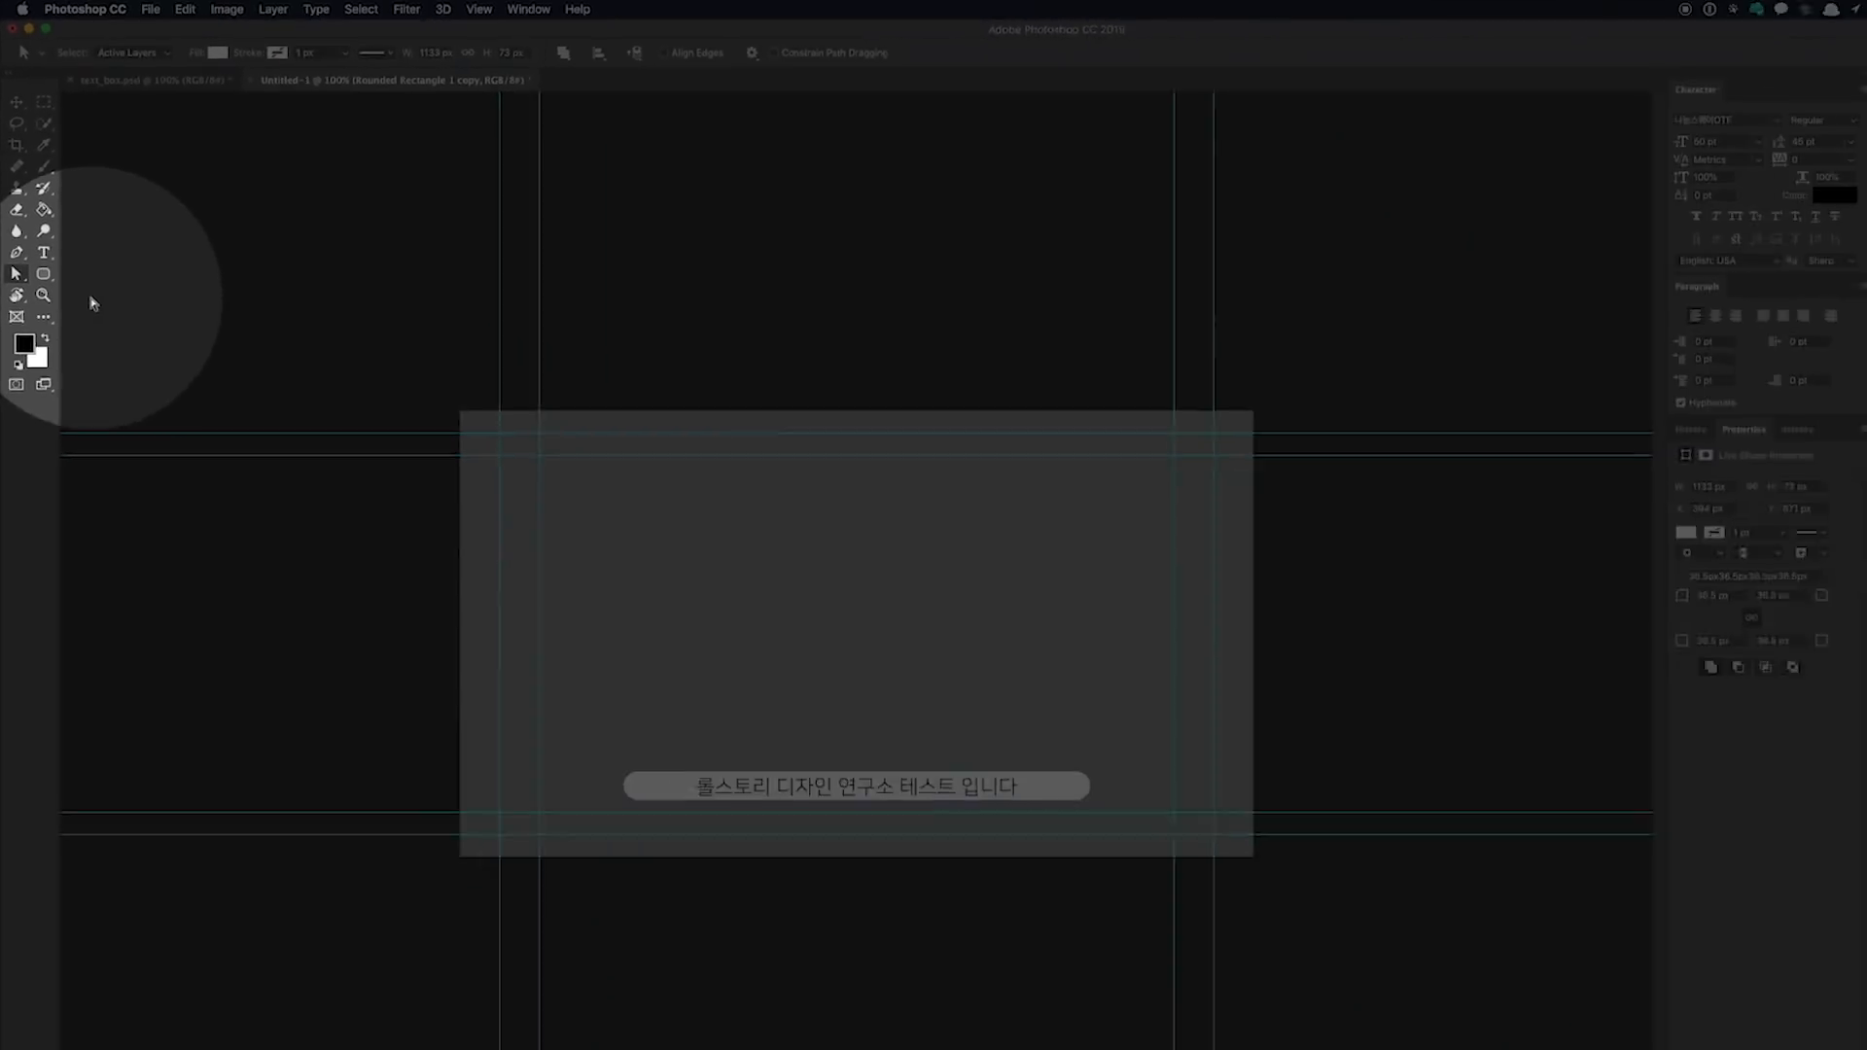
{"action": "key", "text": "super+equal"}
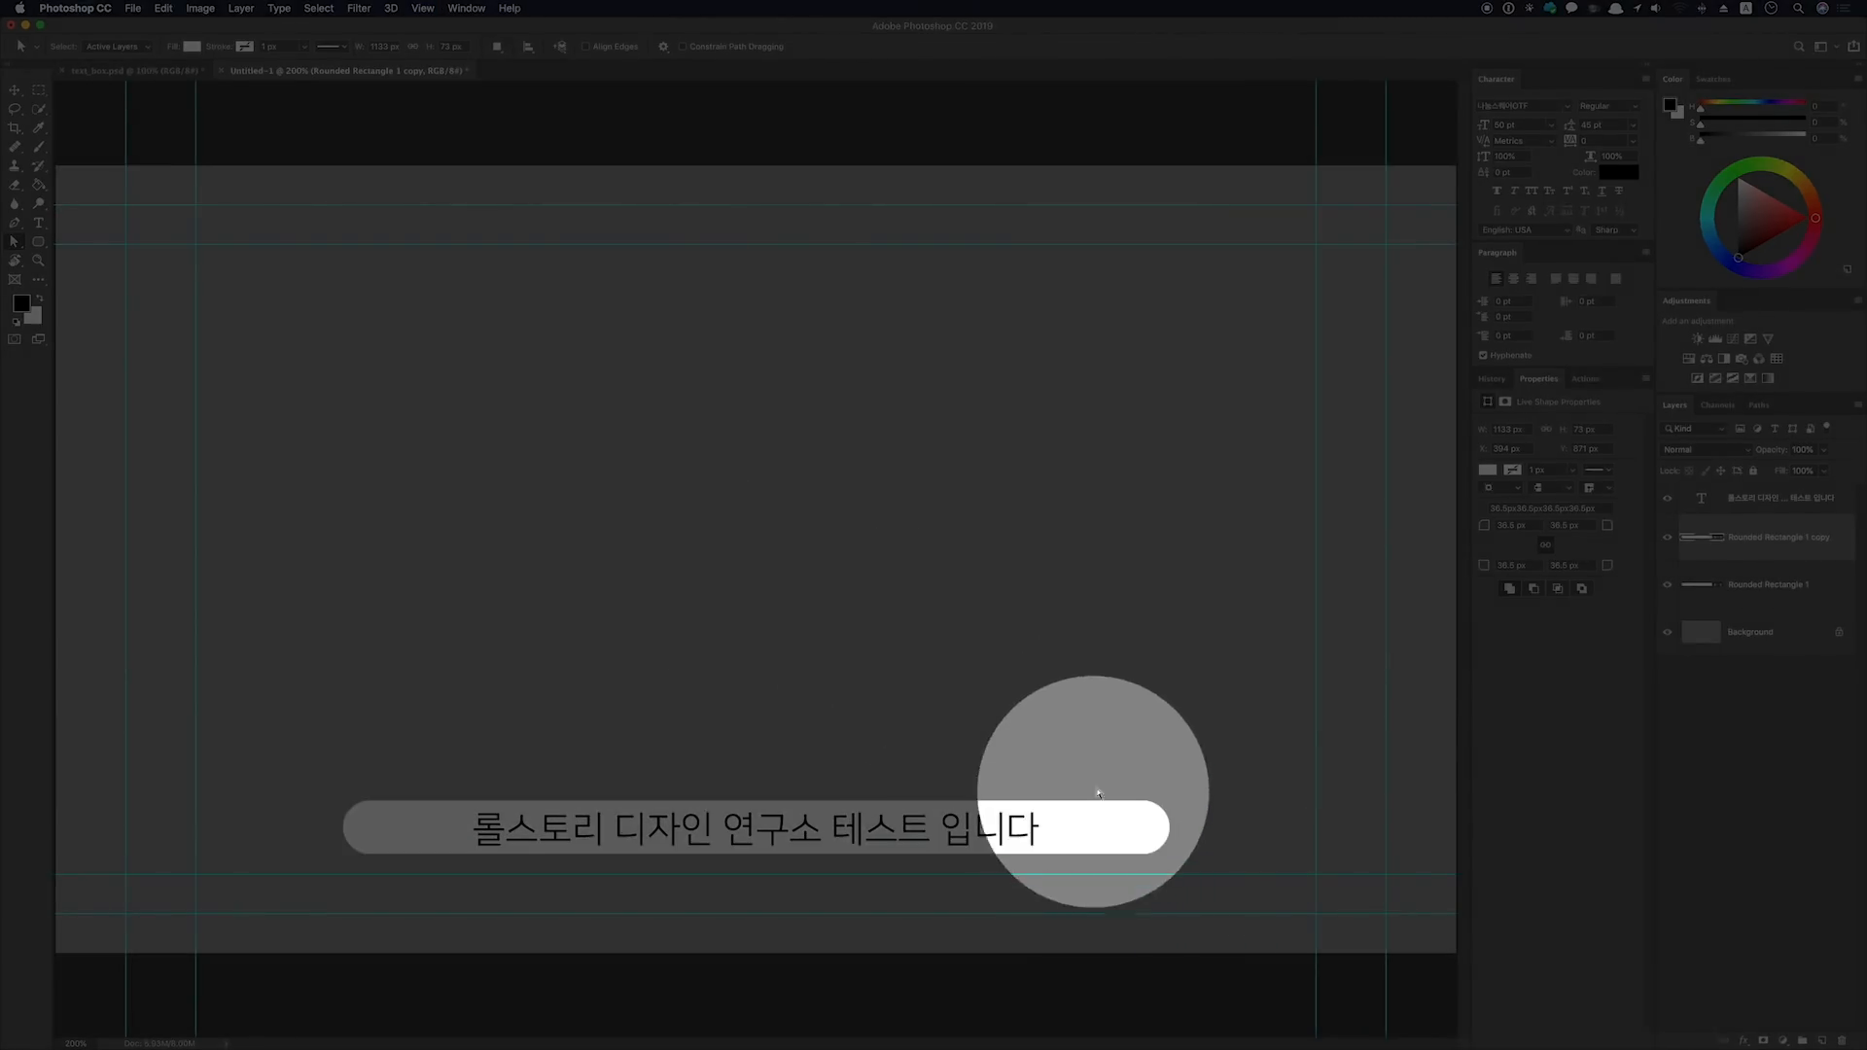
{"action": "left_click_drag", "start_coordinate": [1195, 740], "coordinate": [1119, 856]}
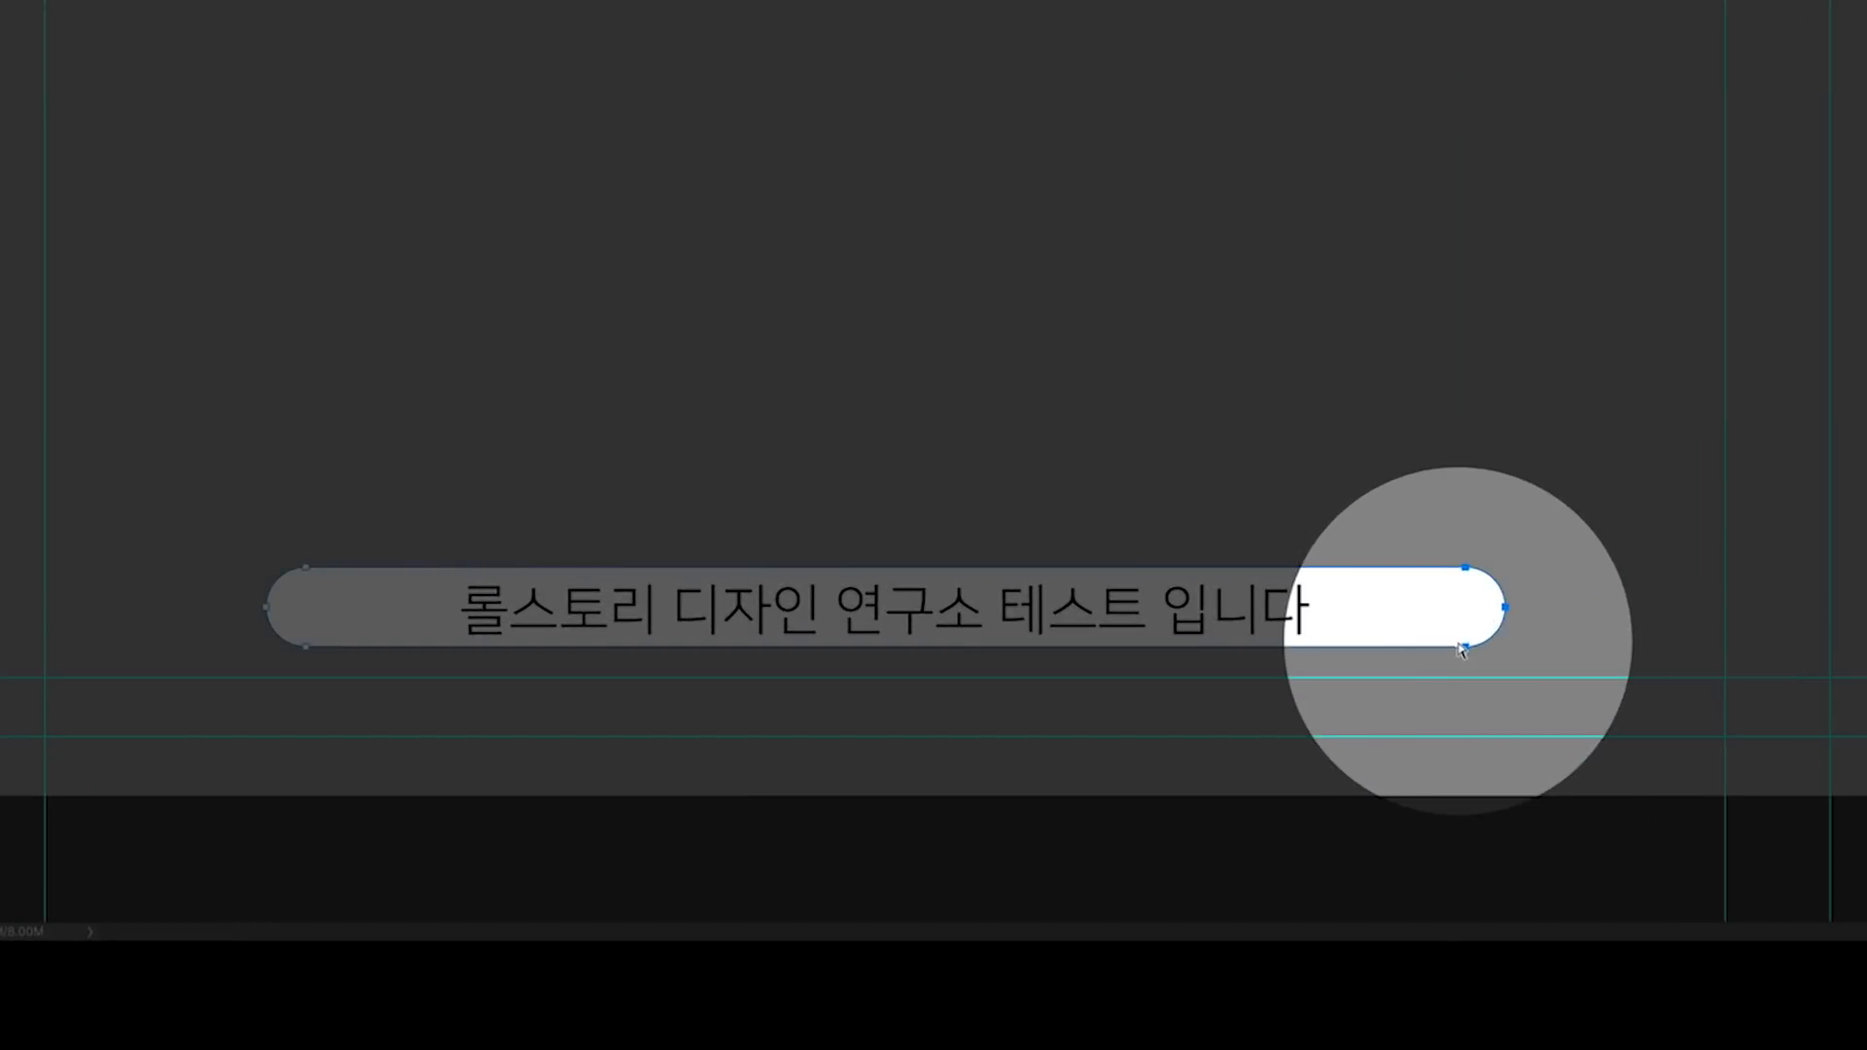
{"action": "key", "text": "shift"}
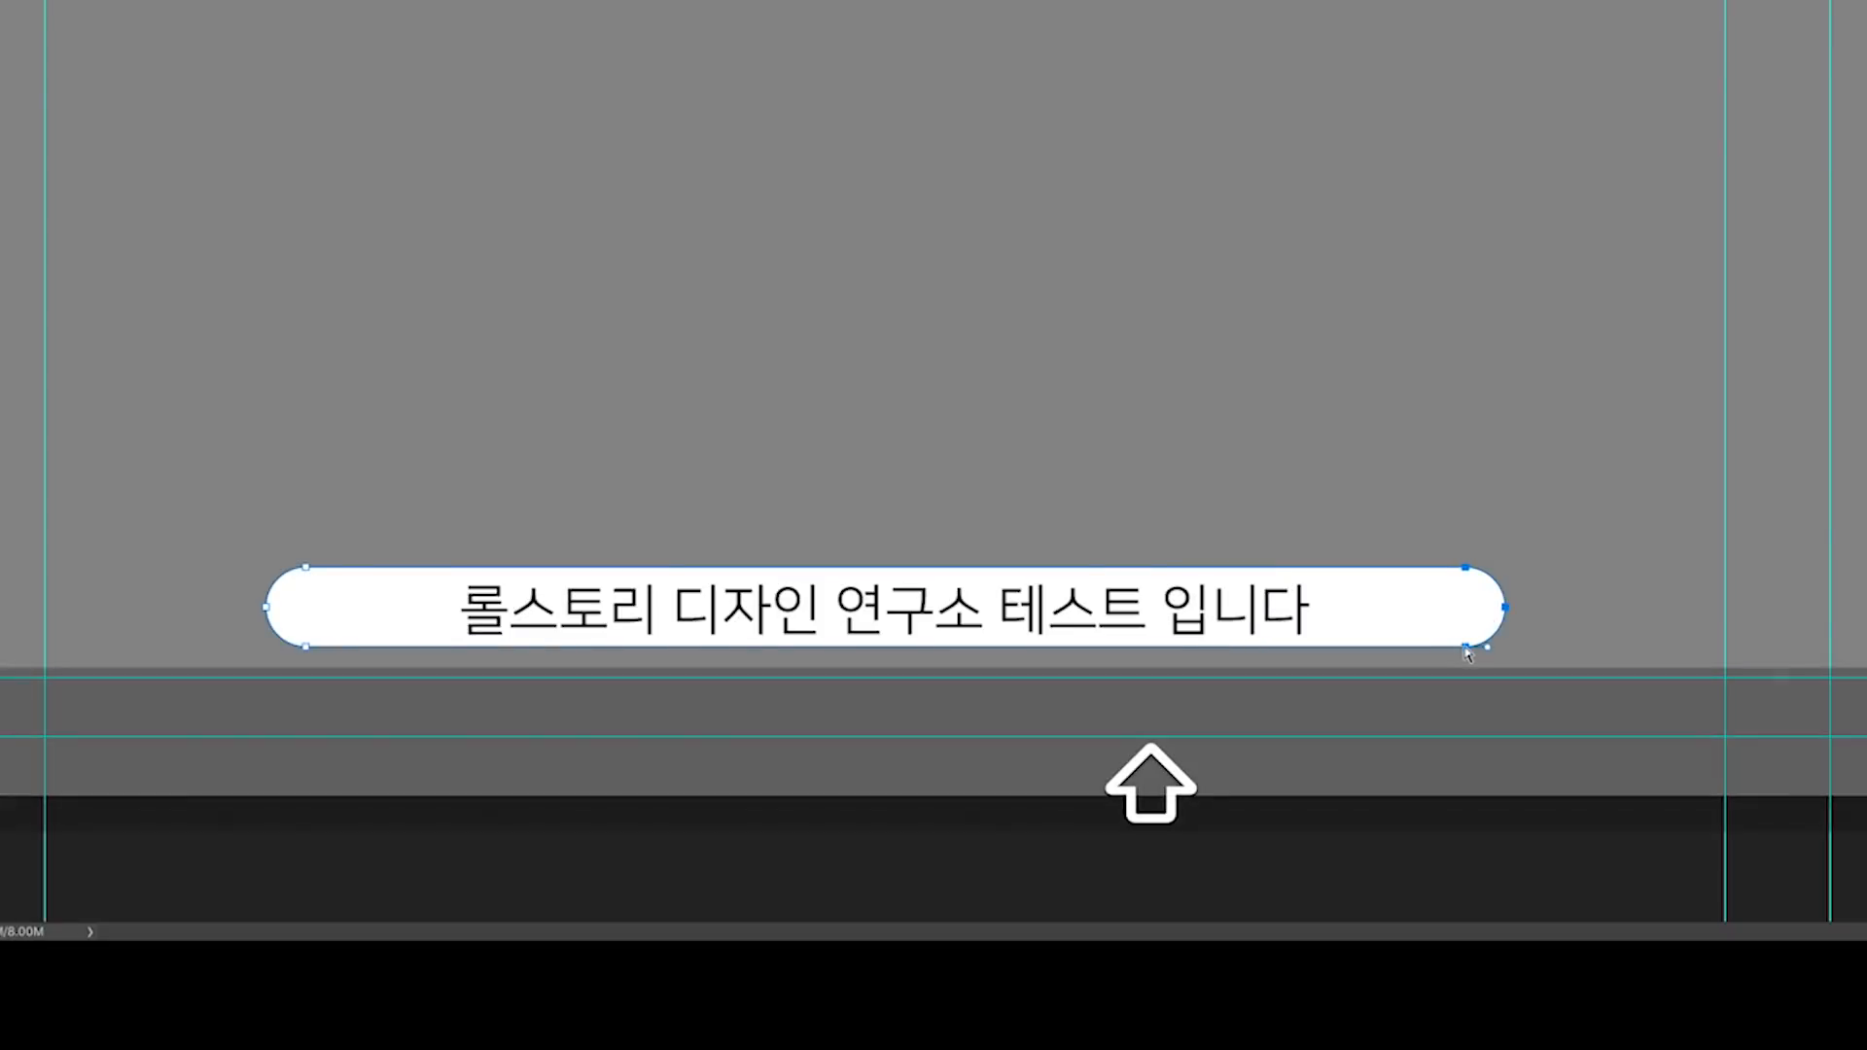
{"action": "left_click_drag", "start_coordinate": [1449, 653], "coordinate": [398, 639]}
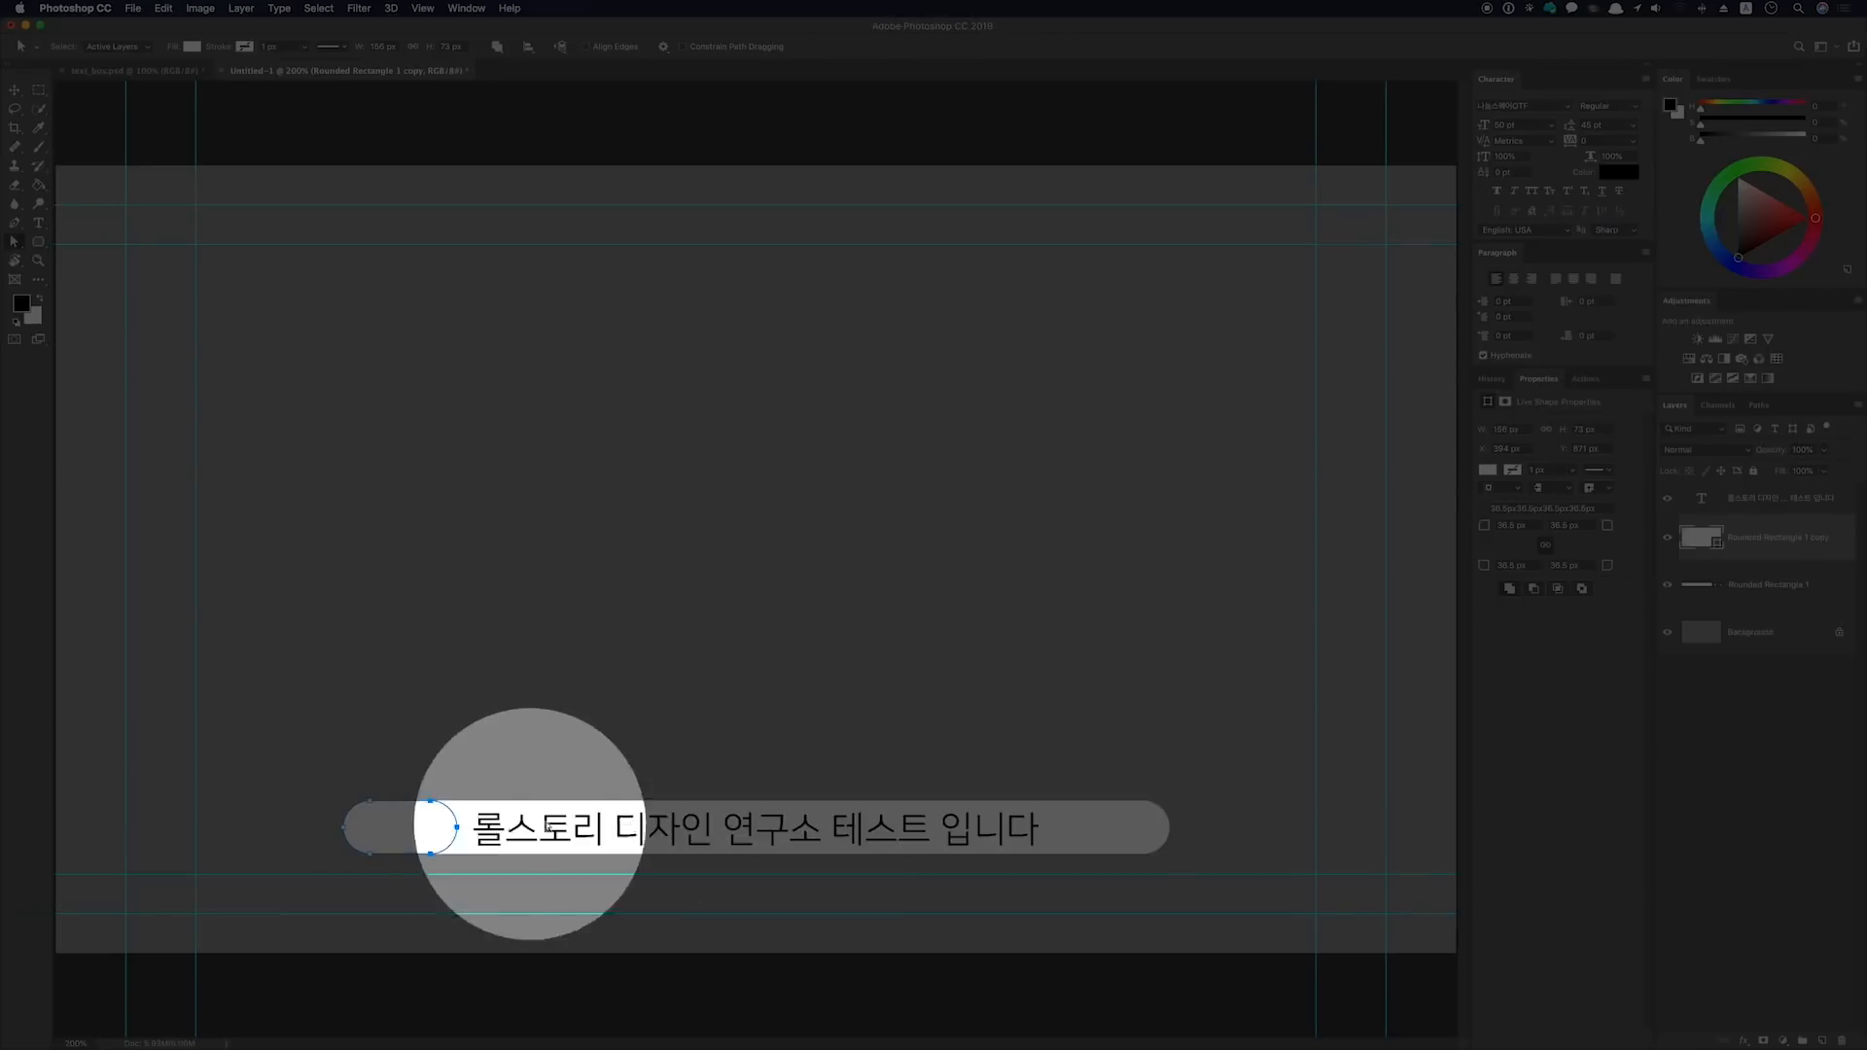
Recolour the short rounded bar copy to the blue 00a2ff
{"action": "double_click", "coordinate": [1700, 537]}
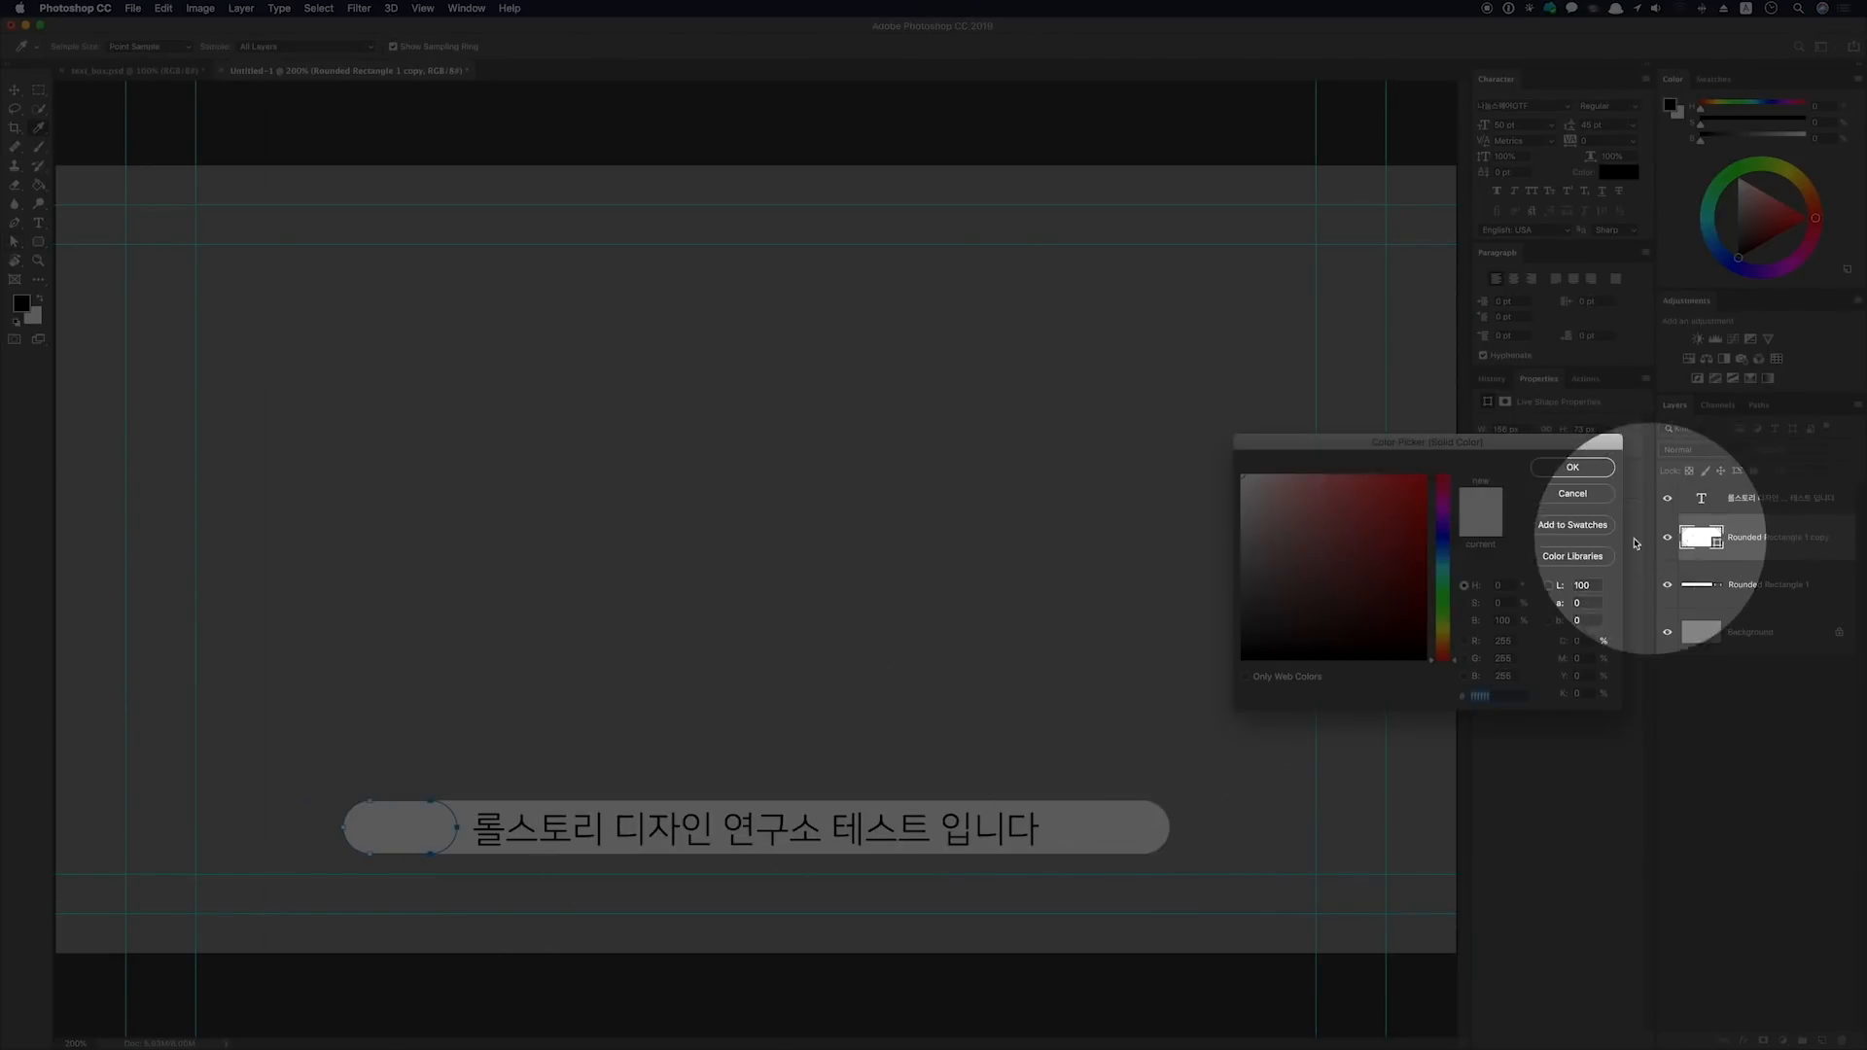
{"action": "left_click", "coordinate": [1434, 555]}
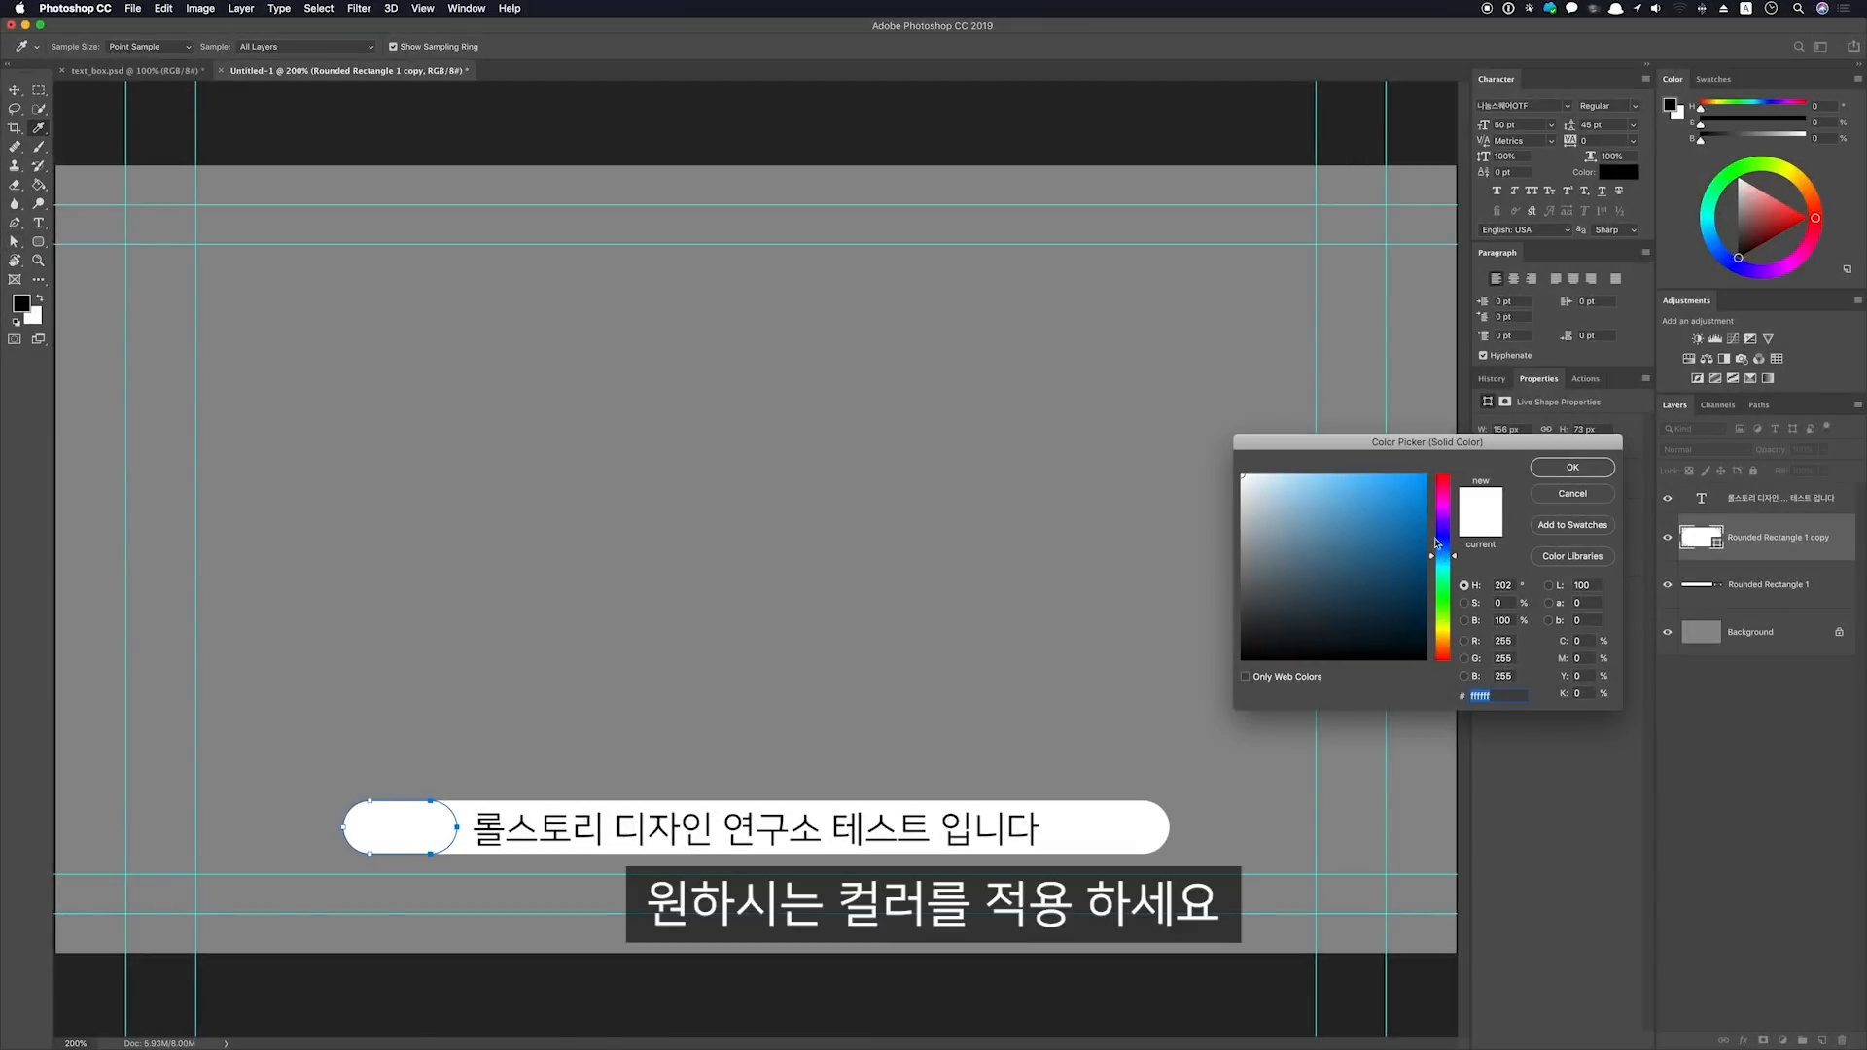
{"action": "left_click", "coordinate": [1423, 480]}
{"action": "left_click_drag", "start_coordinate": [1439, 471], "coordinate": [1440, 469]}
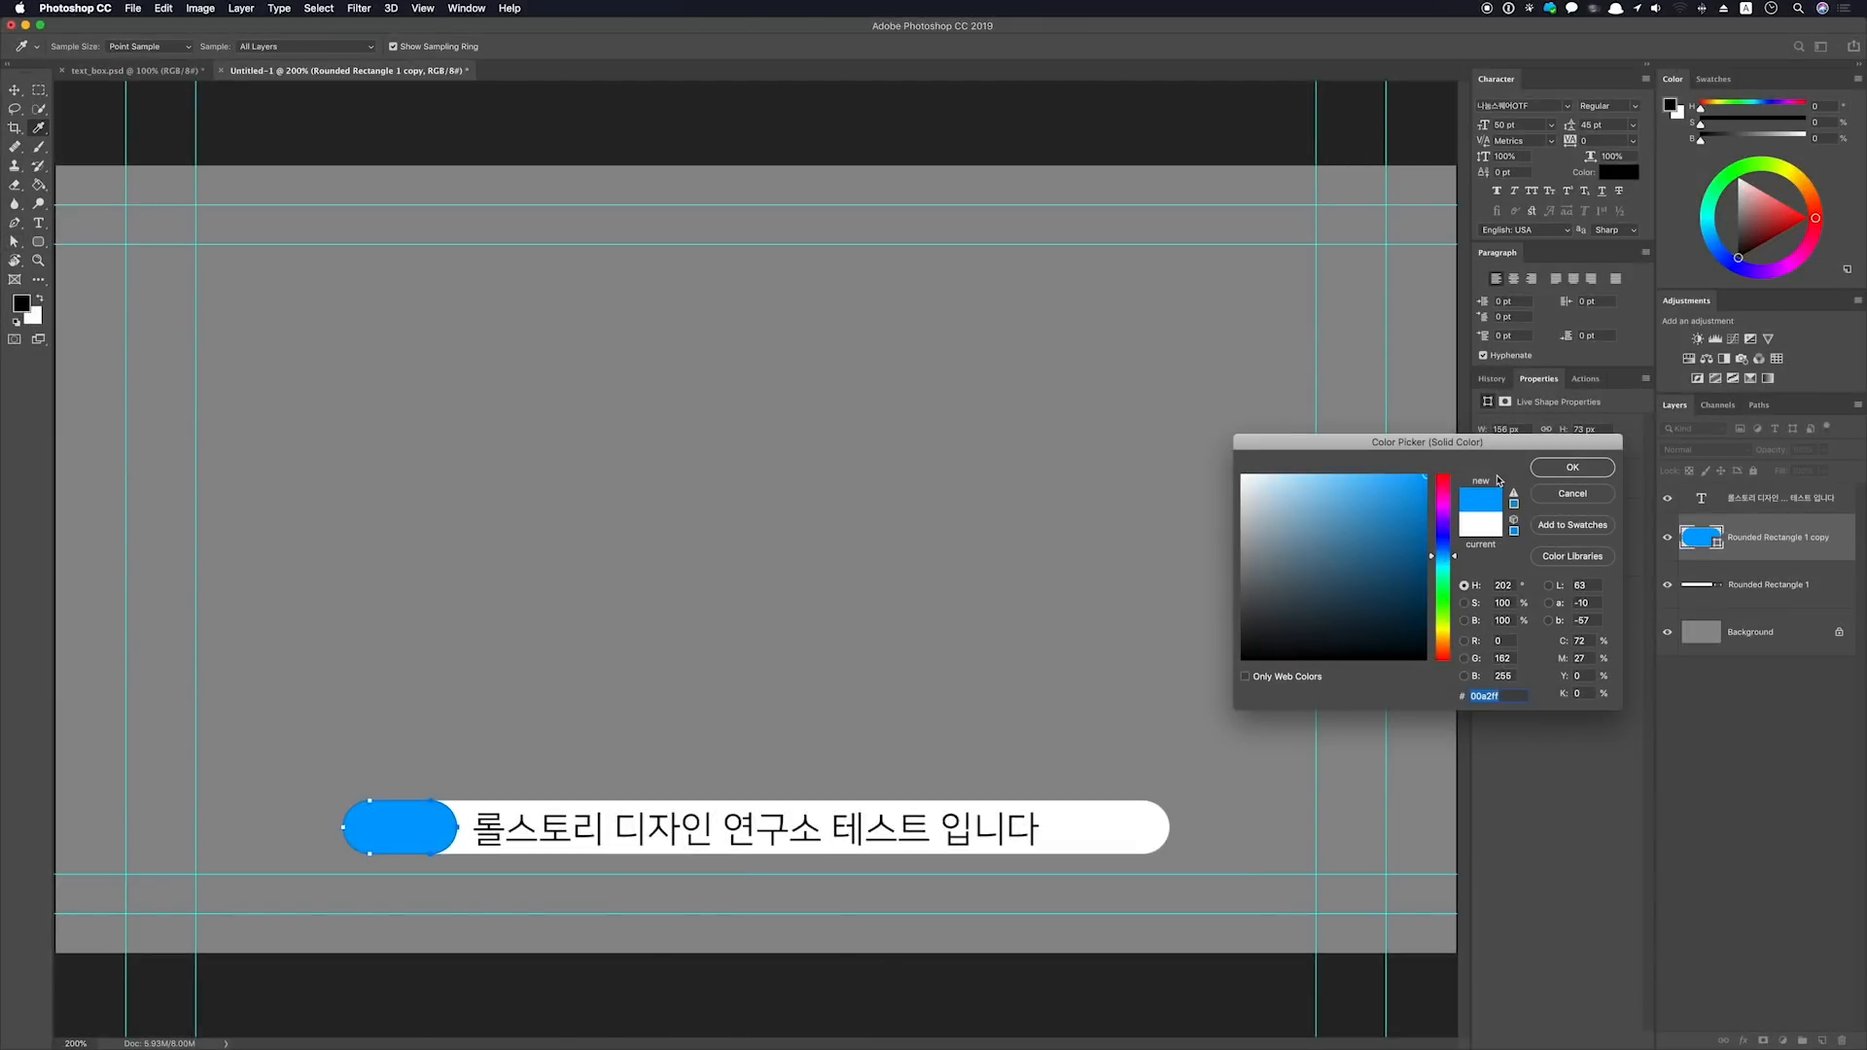
{"action": "left_click", "coordinate": [1571, 468]}
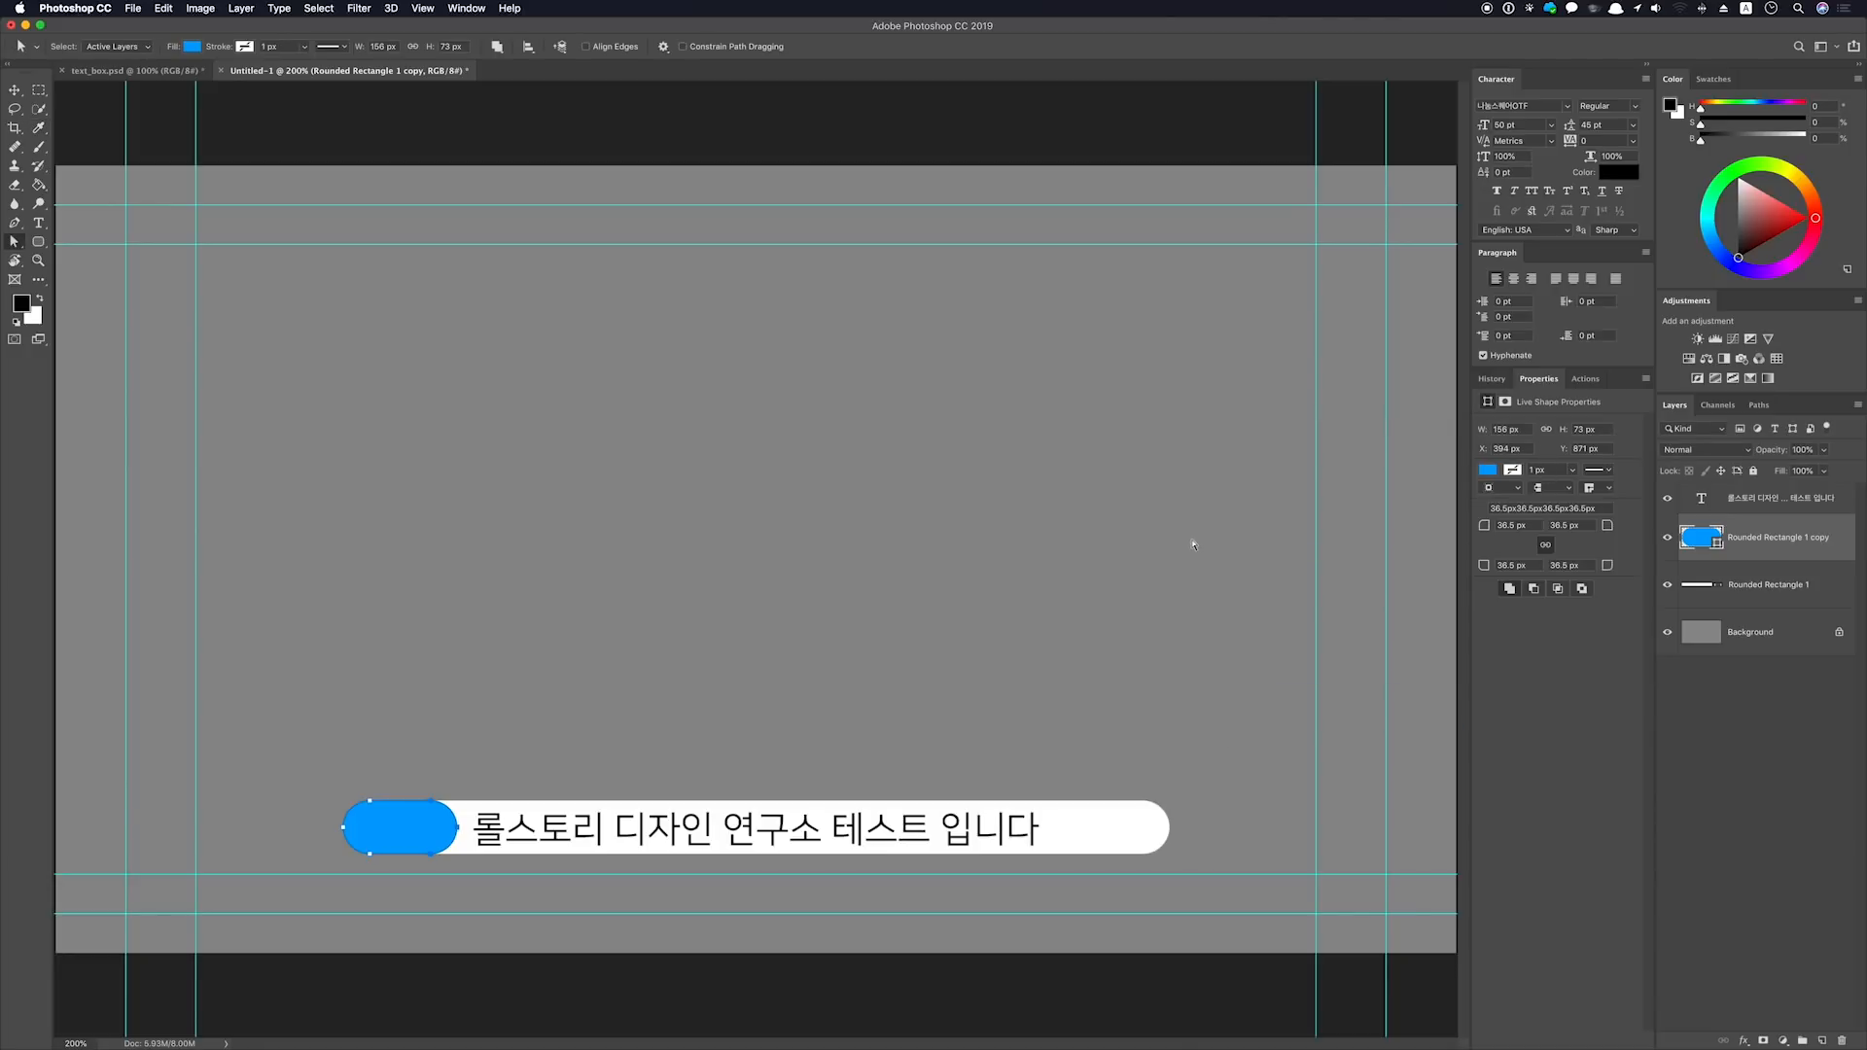
Add a 10 px outside Stroke layer style to the long white bar, sampling its colour from the blue tag
{"action": "key", "text": "super+minus"}
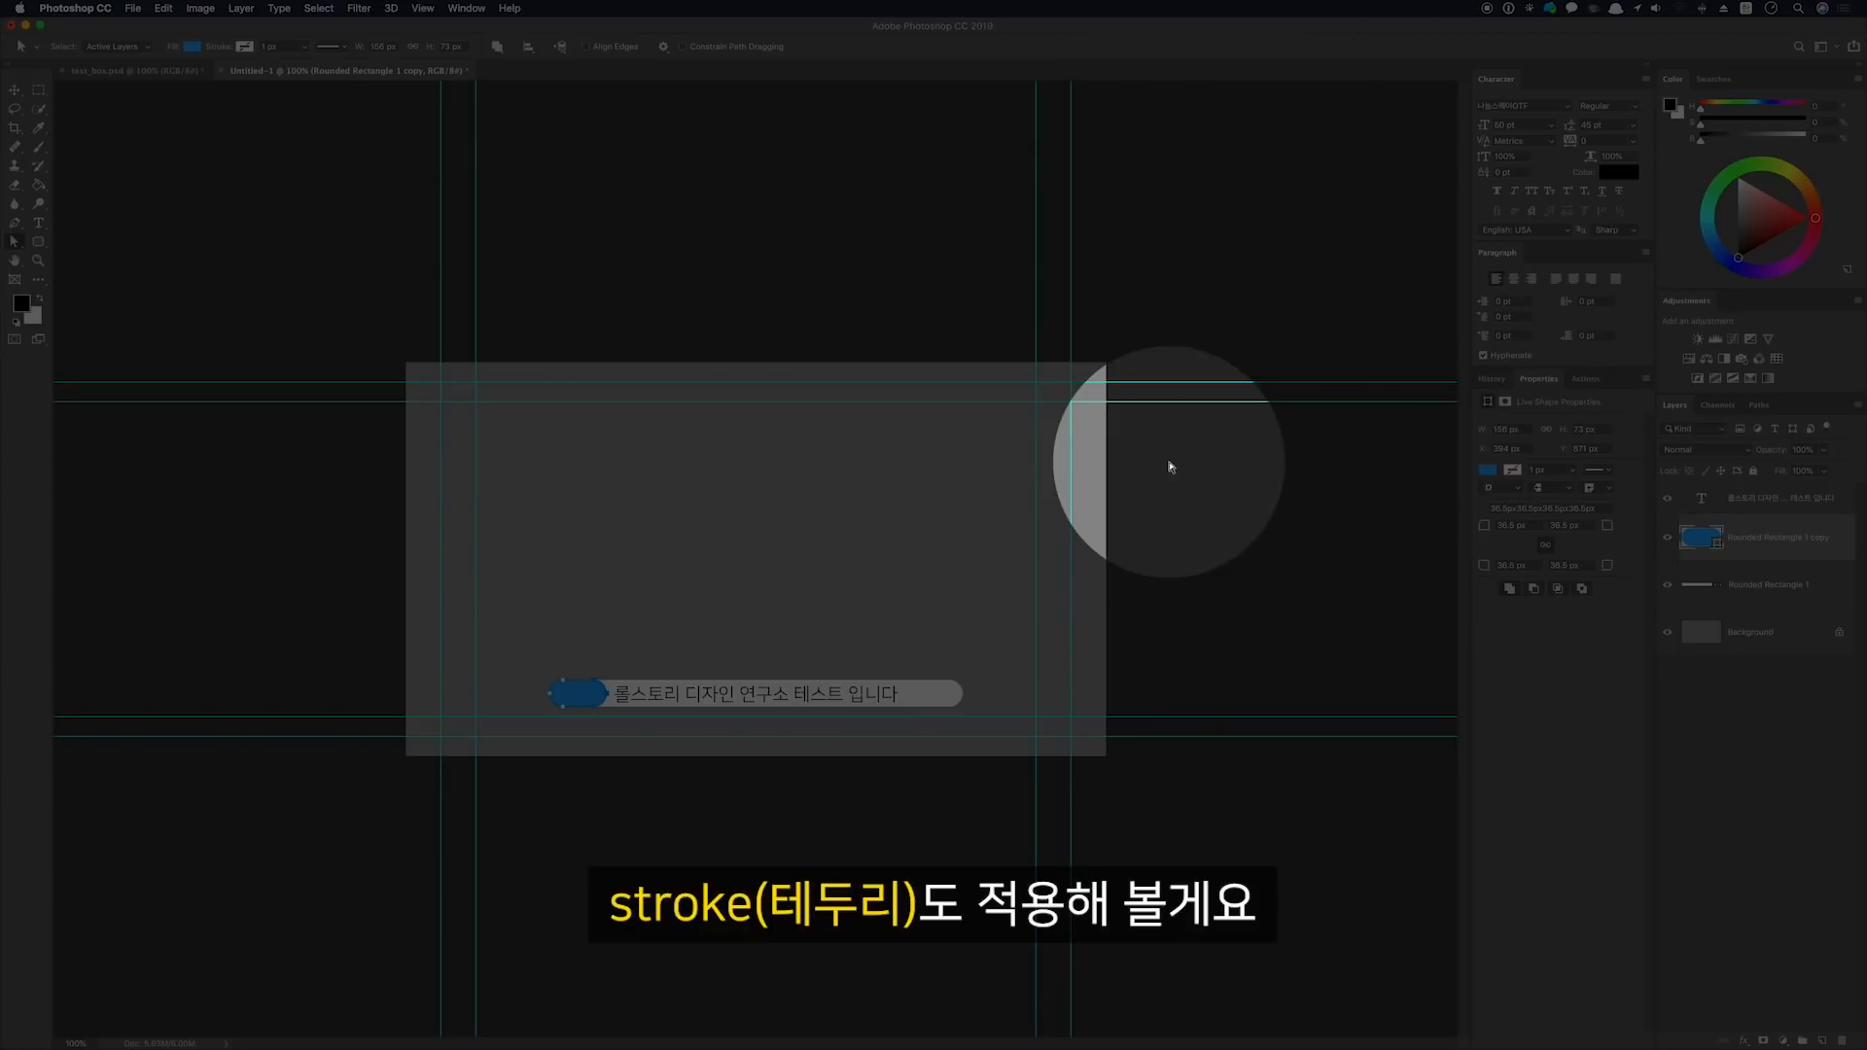
{"action": "double_click", "coordinate": [1825, 582]}
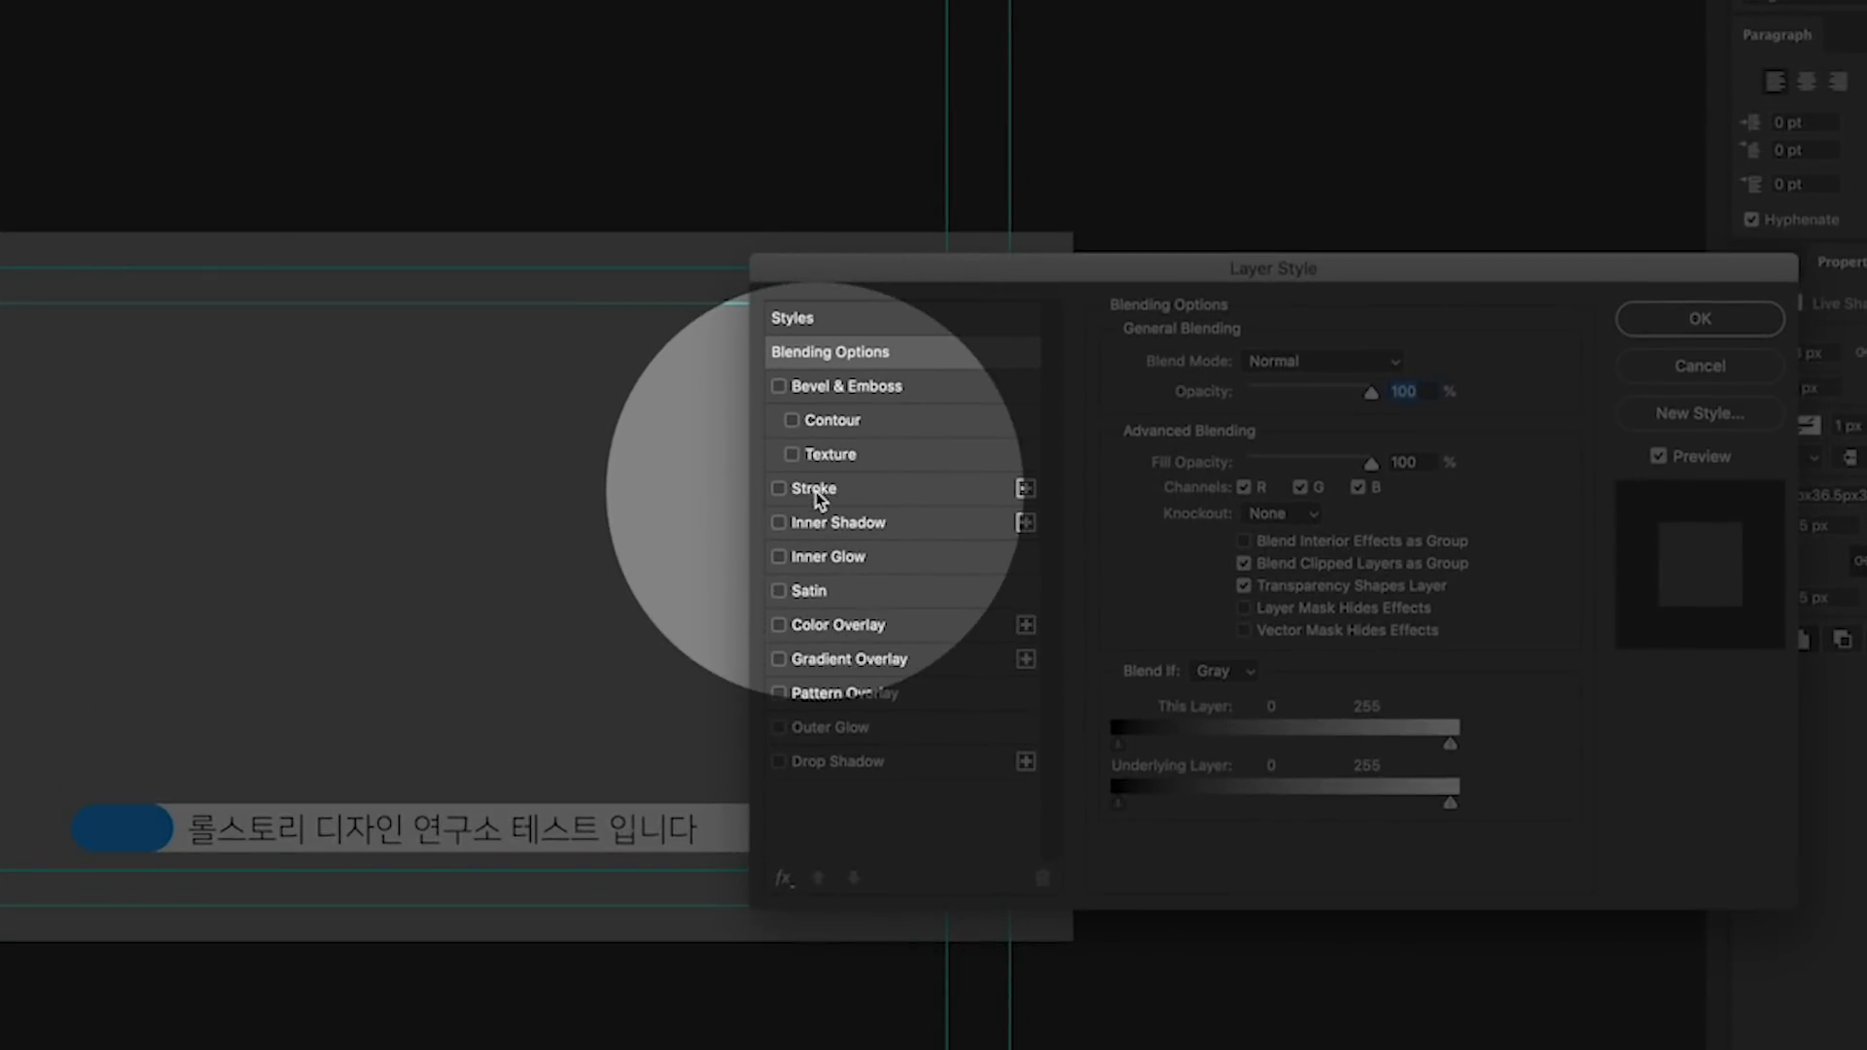
{"action": "left_click", "coordinate": [815, 489]}
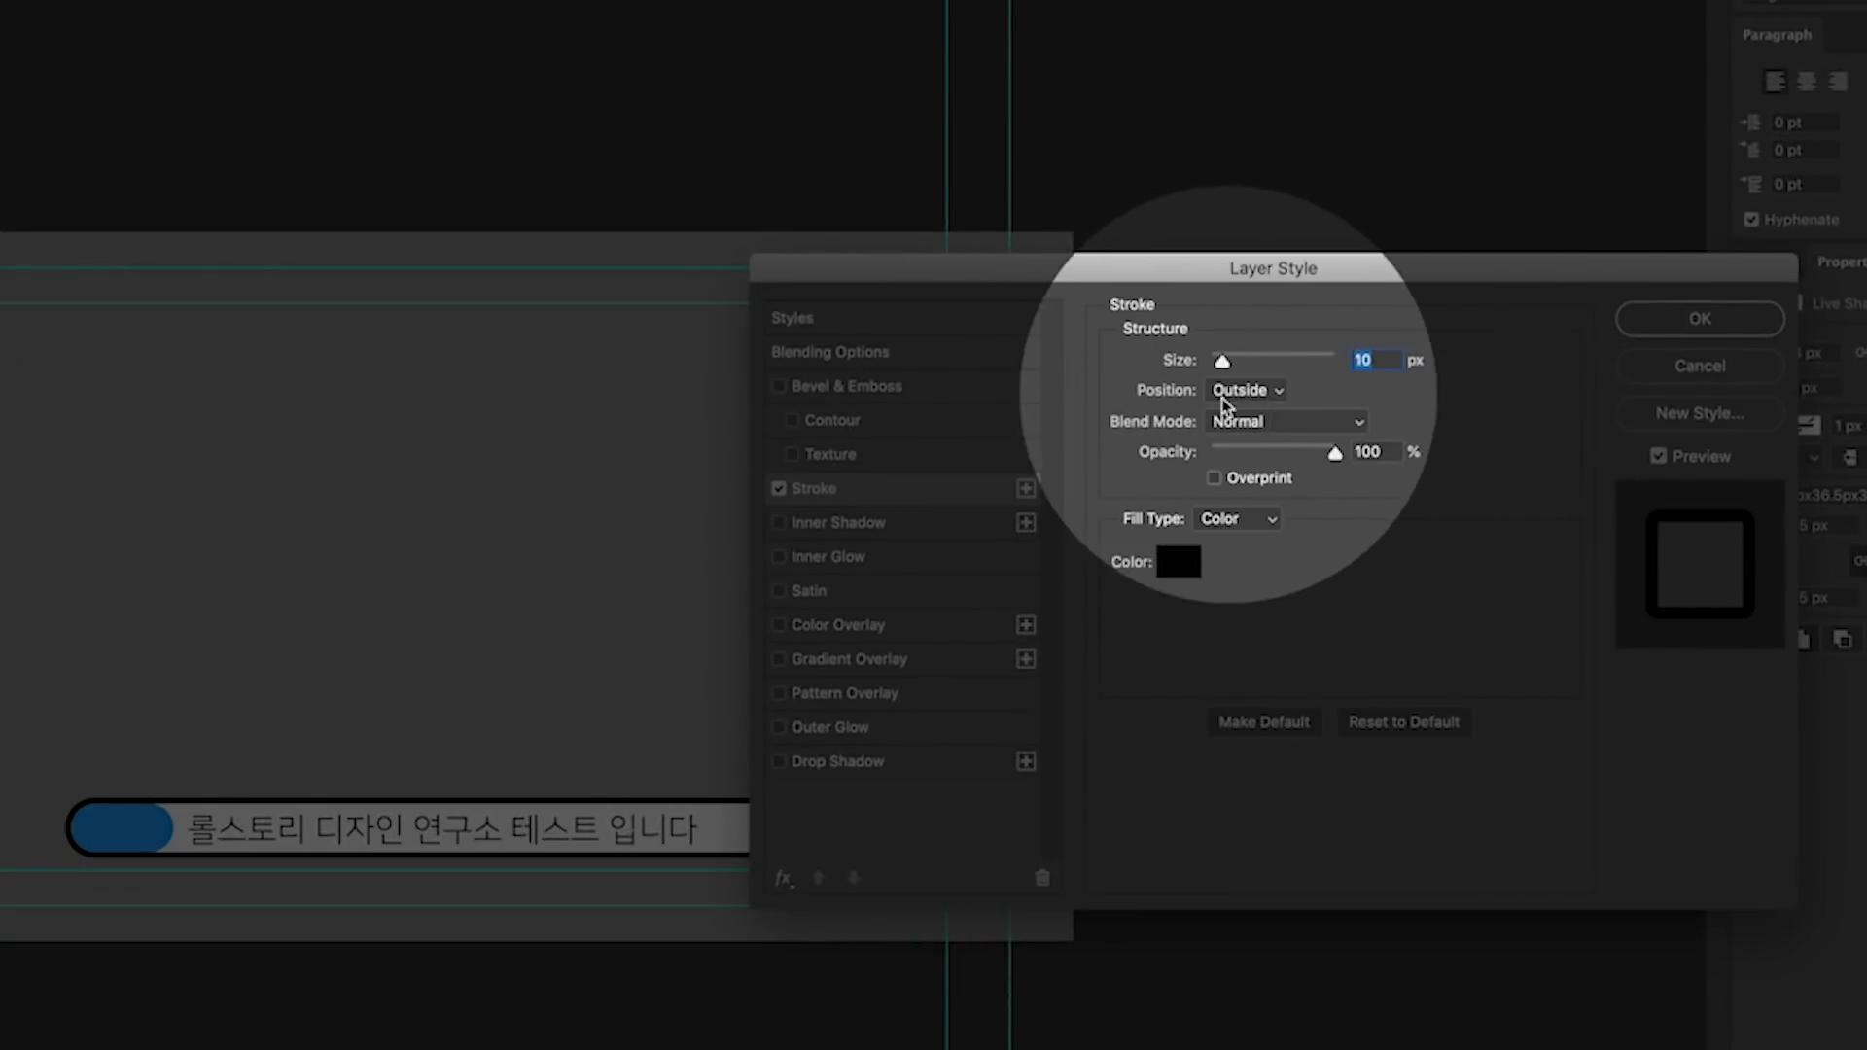
{"action": "left_click", "coordinate": [1192, 564]}
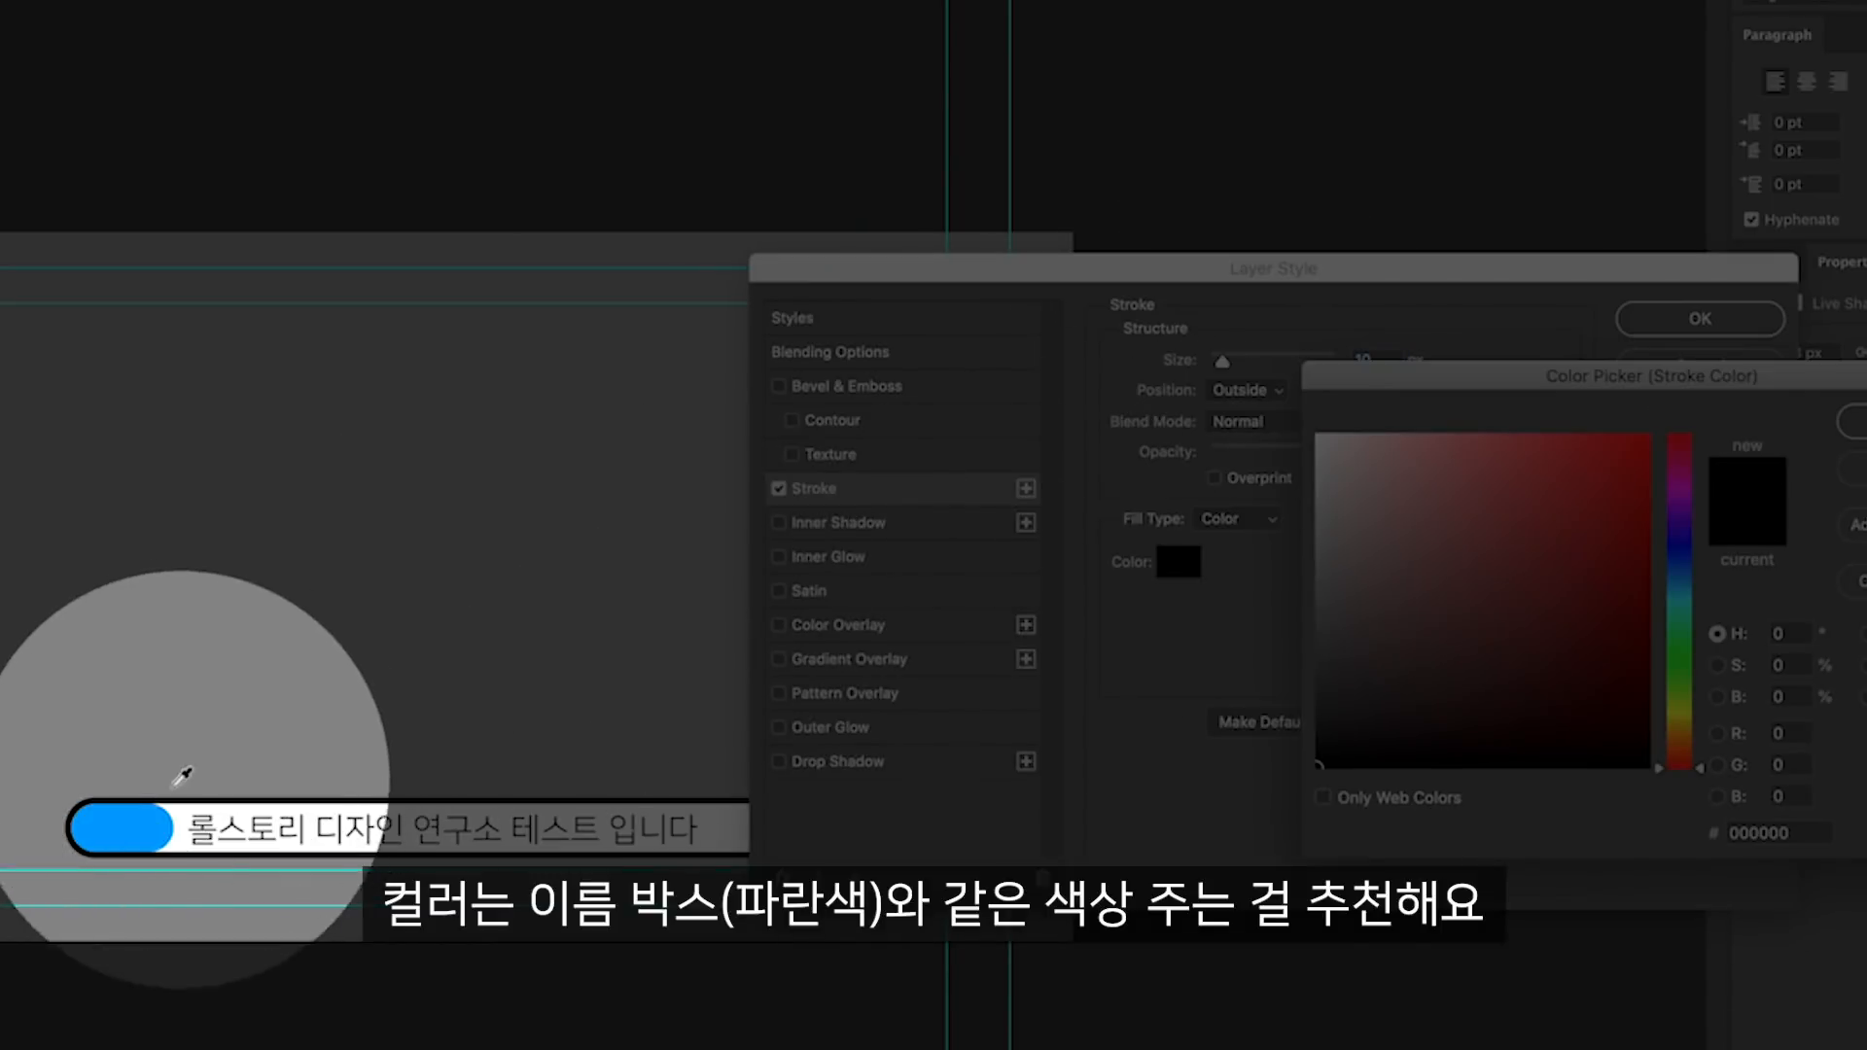
{"action": "left_click", "coordinate": [126, 826]}
{"action": "key", "text": "Return"}
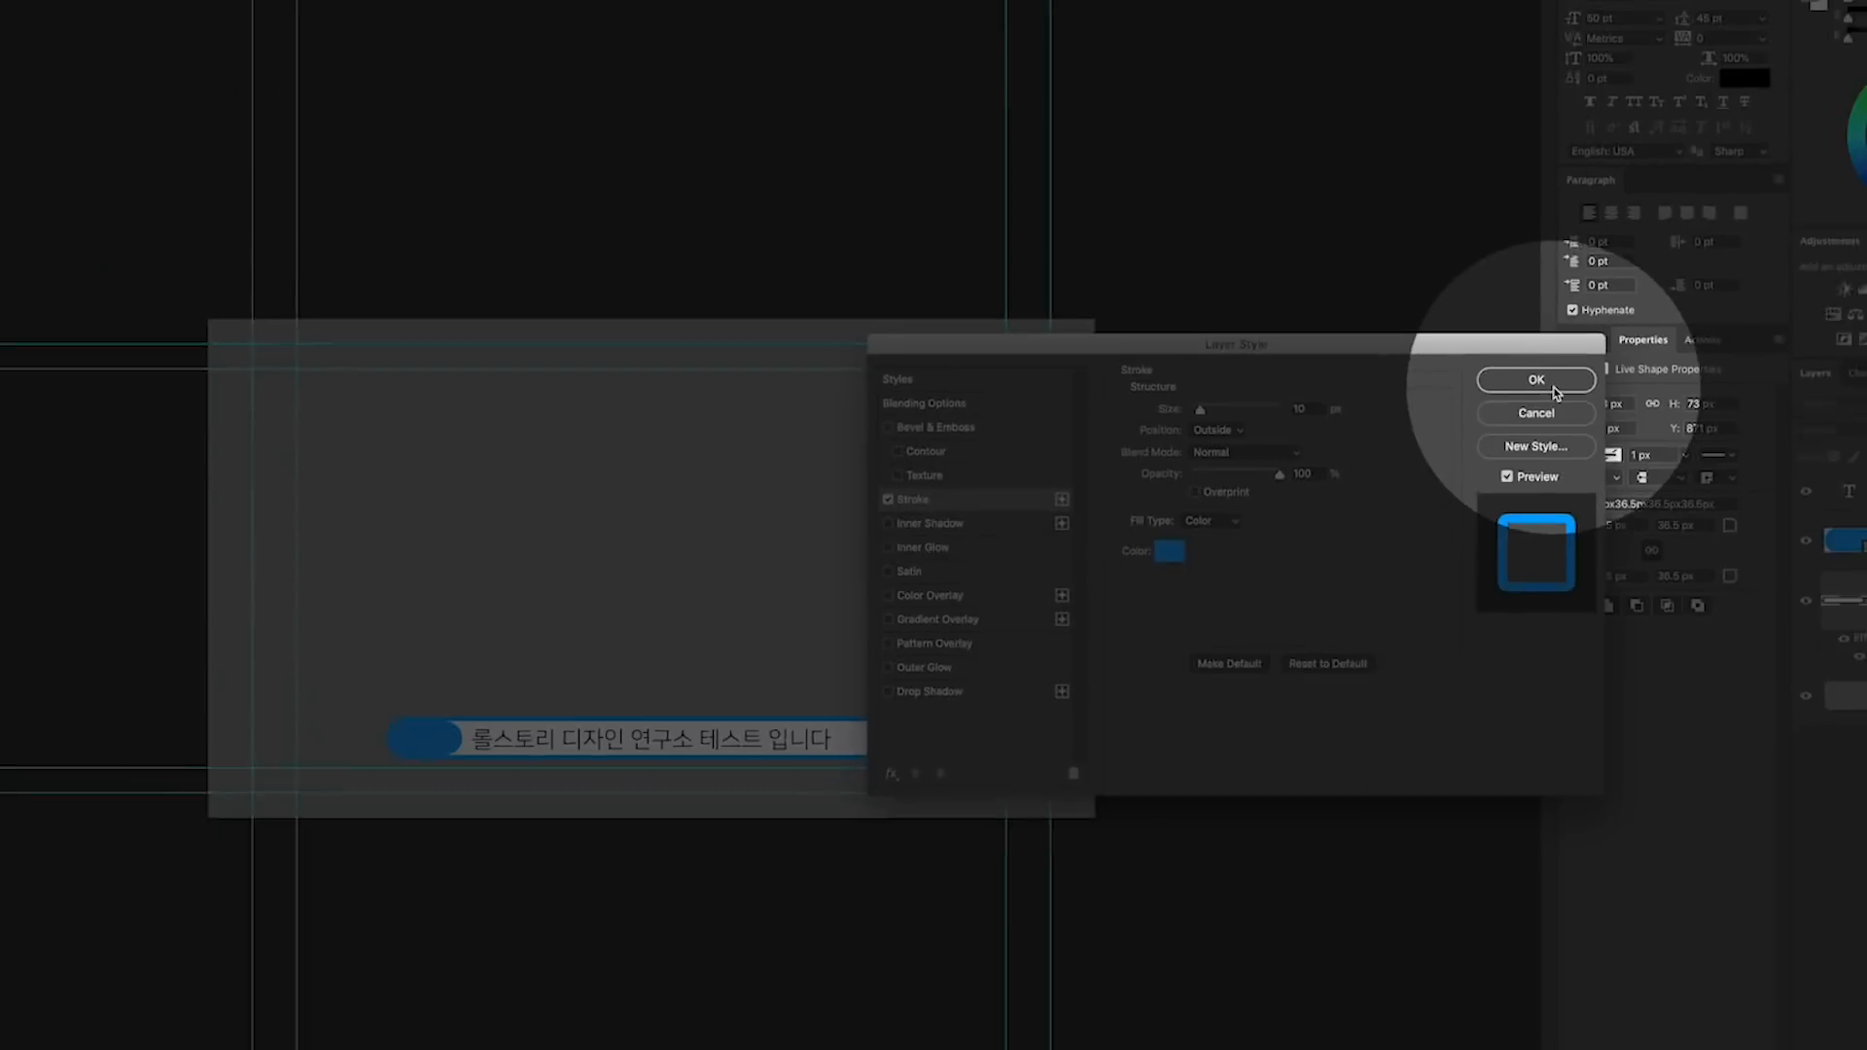
{"action": "left_click", "coordinate": [1700, 319]}
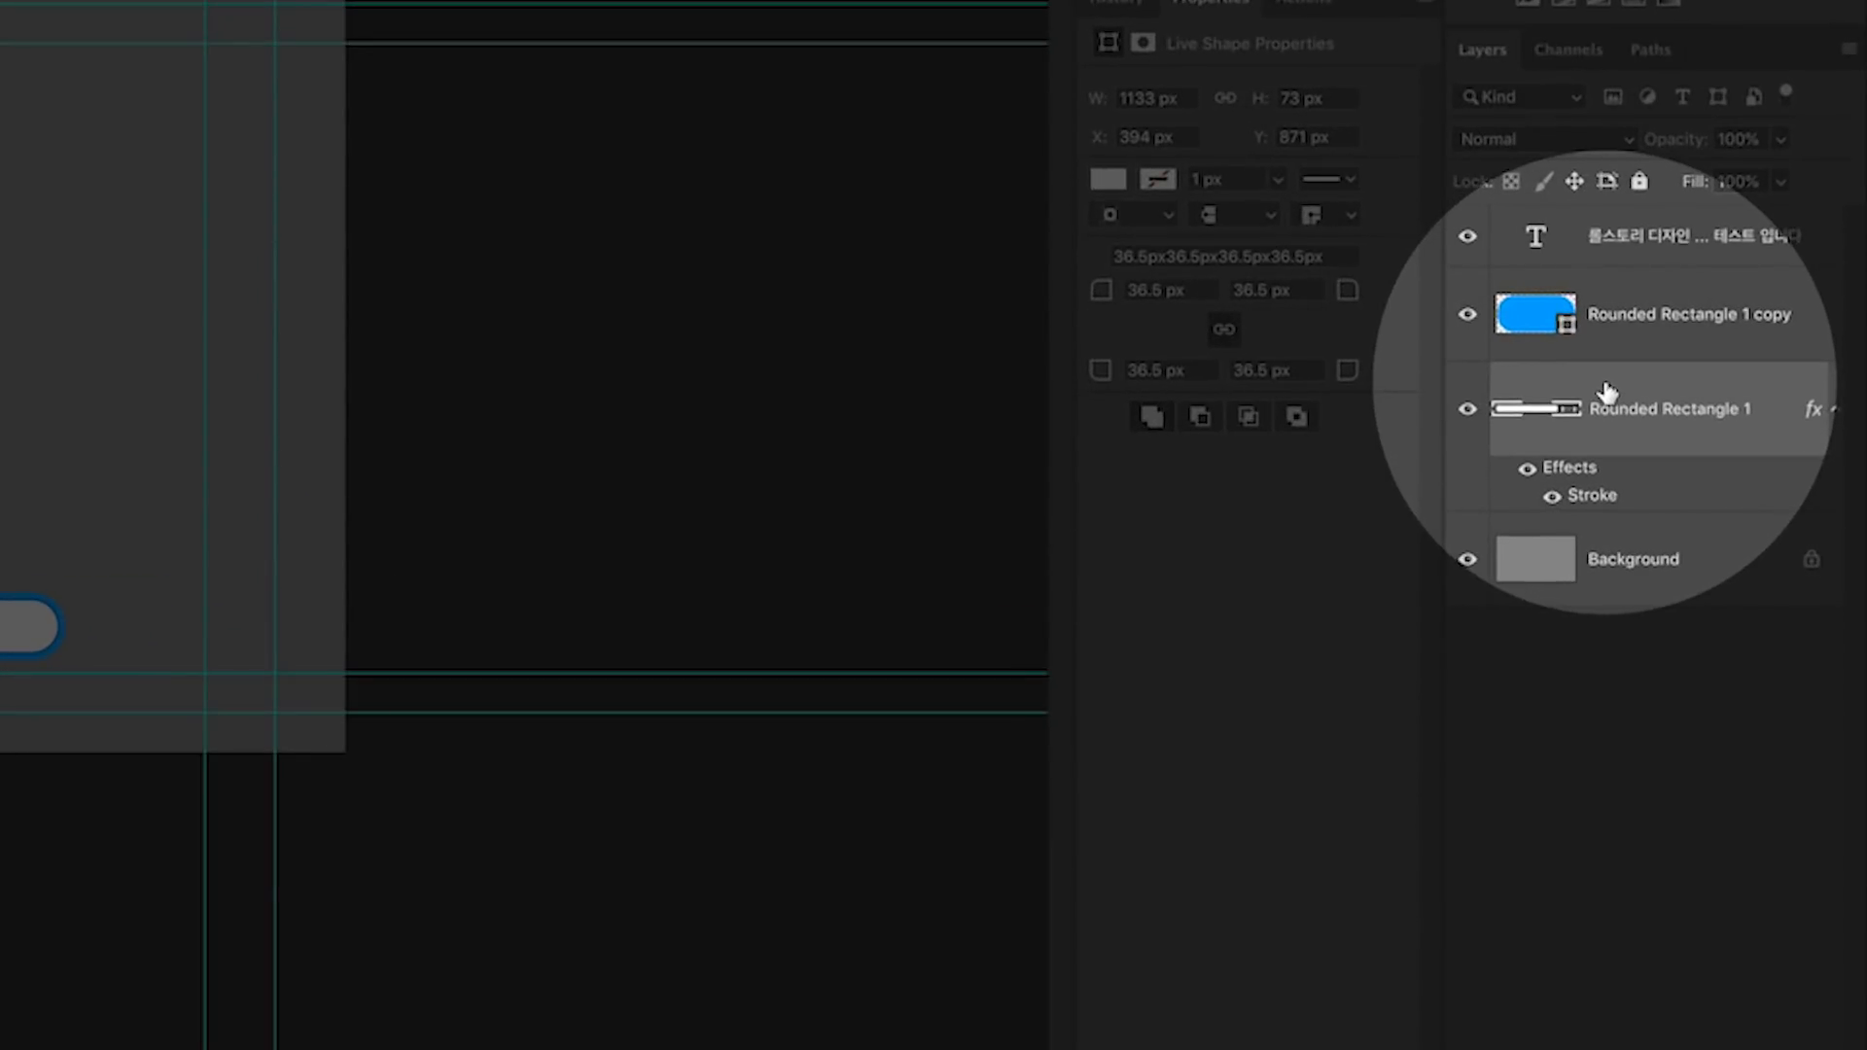
Copy the white bar's layer style and paste it onto the blue tag's layer
{"action": "right_click", "coordinate": [1737, 577]}
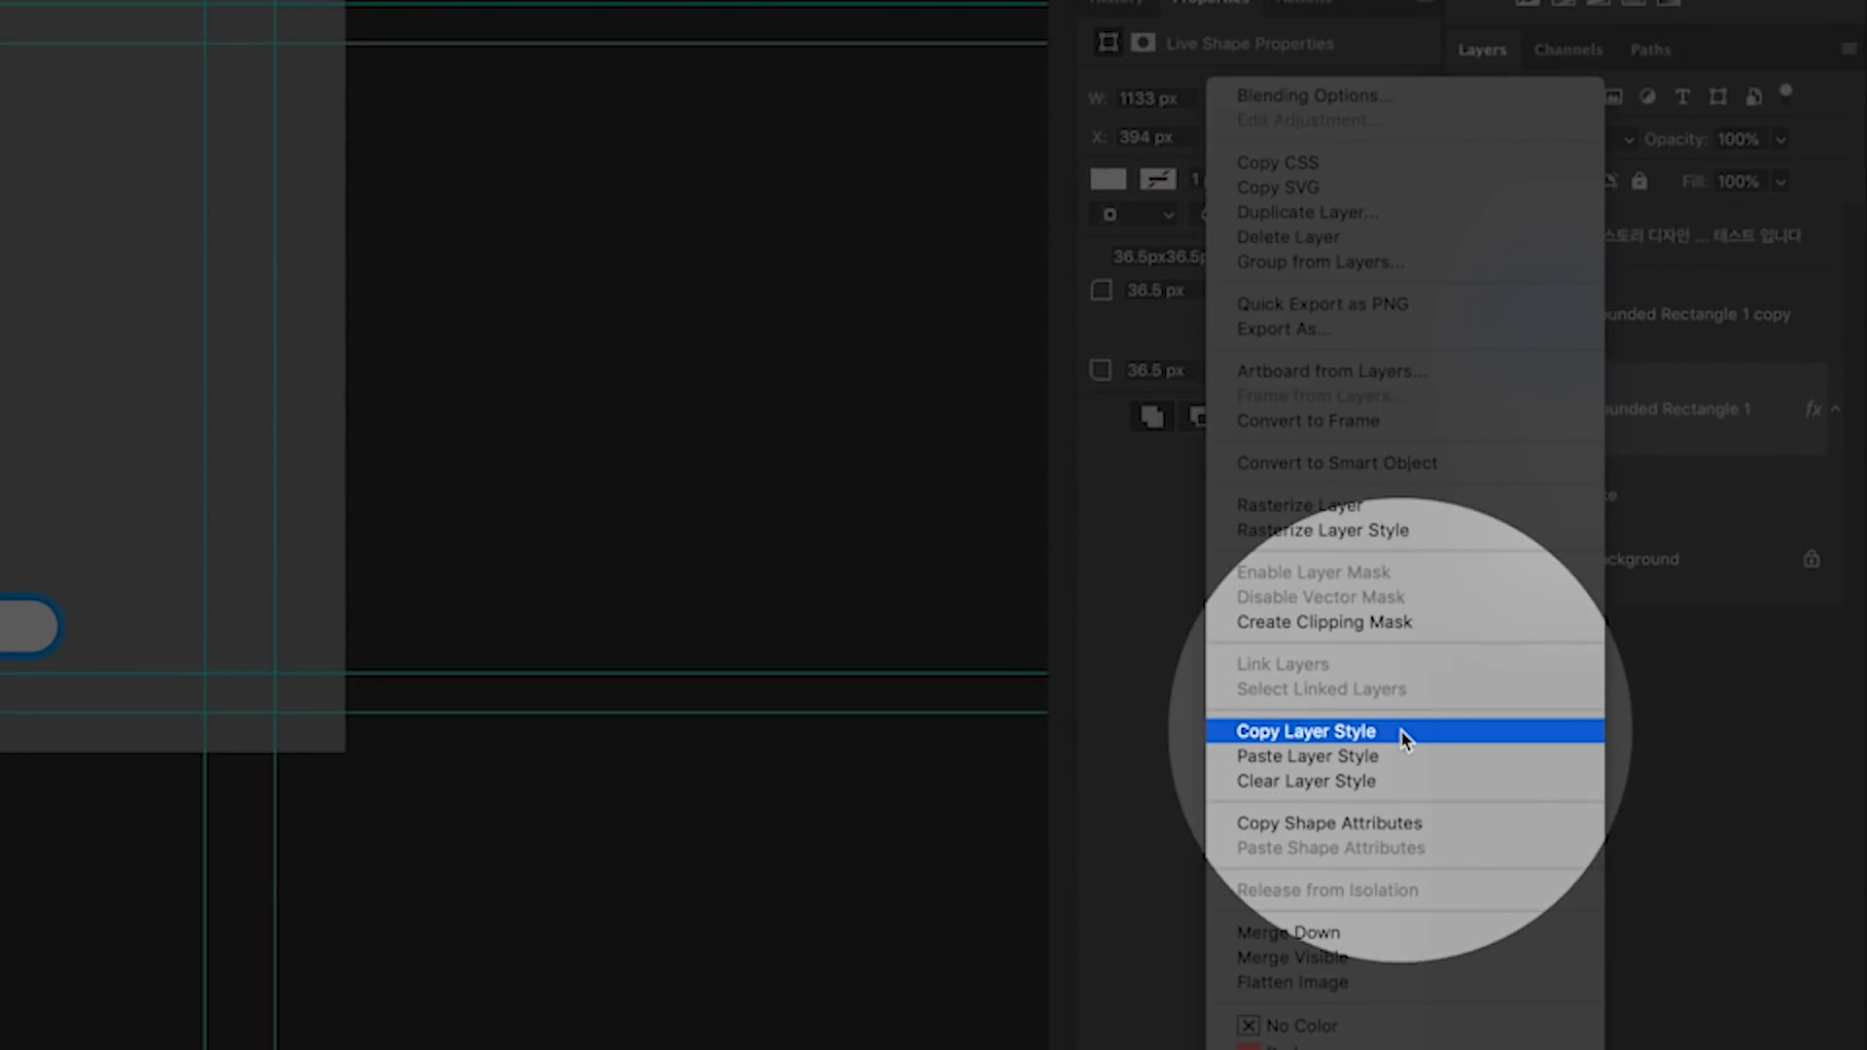
{"action": "left_click", "coordinate": [1405, 731]}
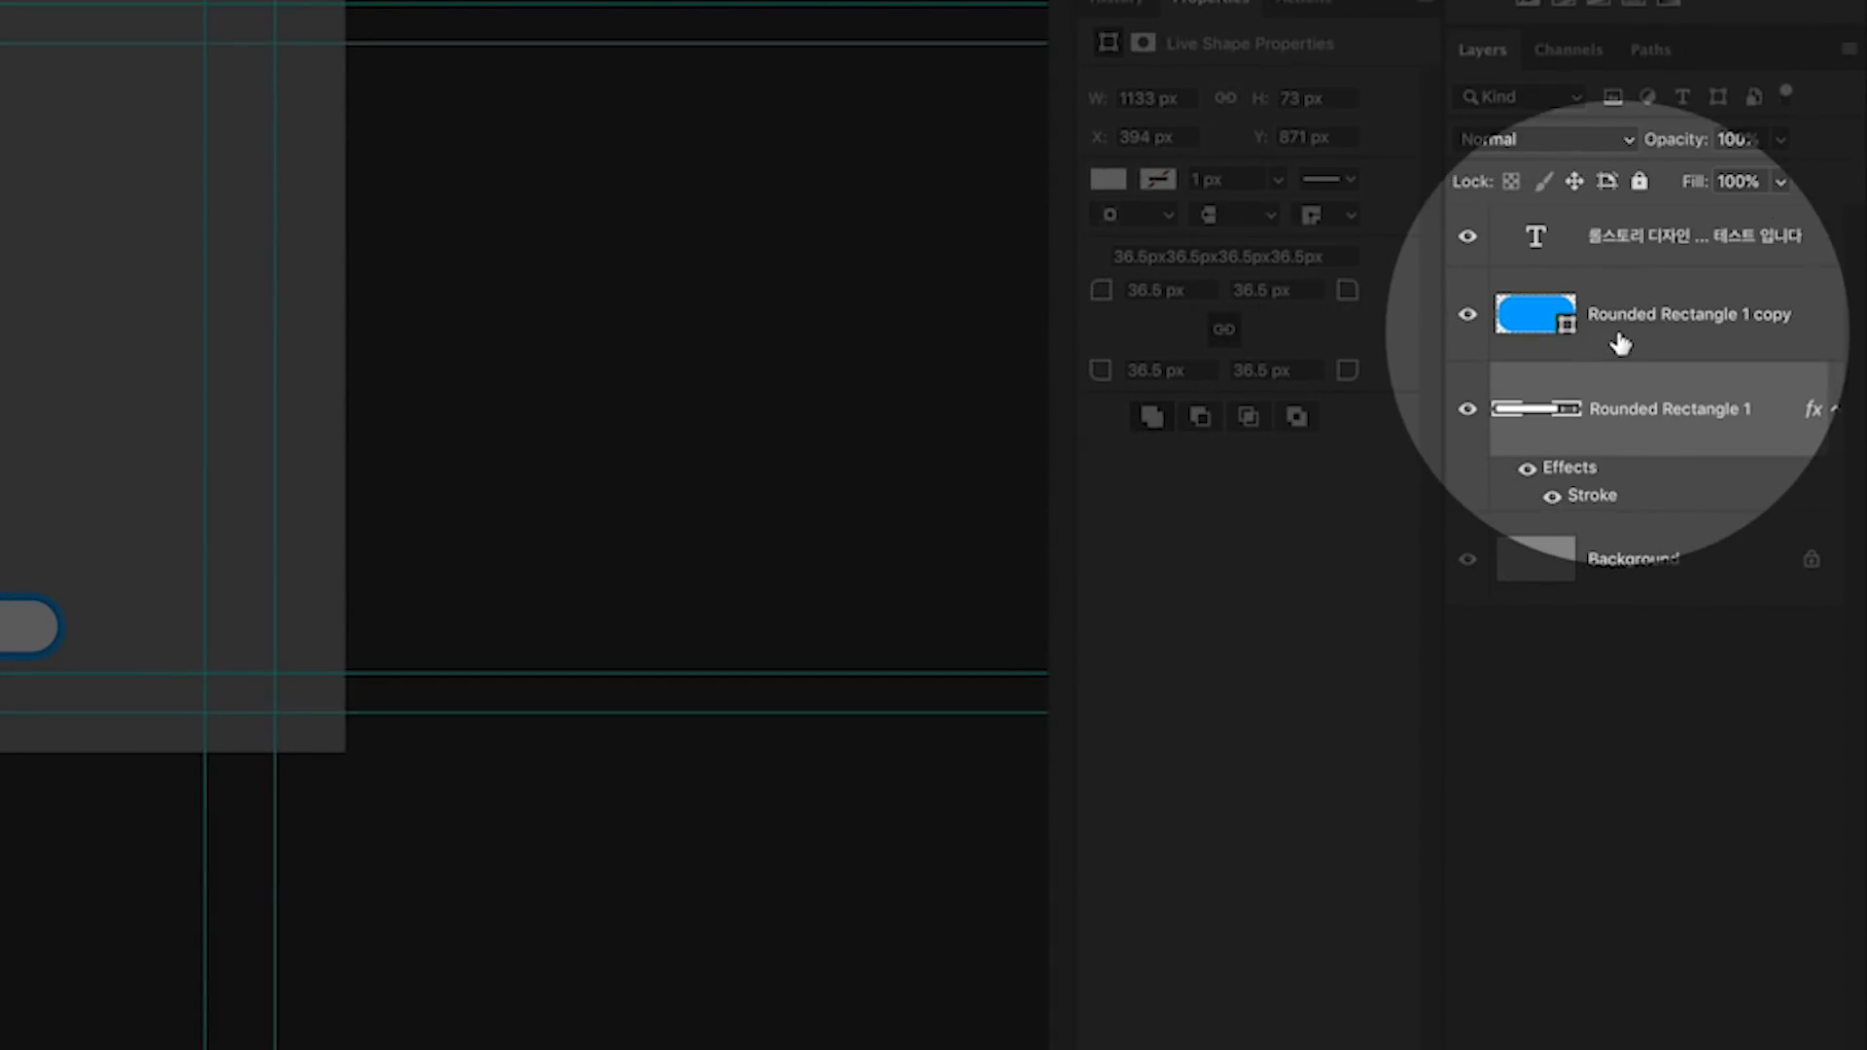
{"action": "left_click", "coordinate": [1620, 343]}
{"action": "right_click", "coordinate": [1615, 343]}
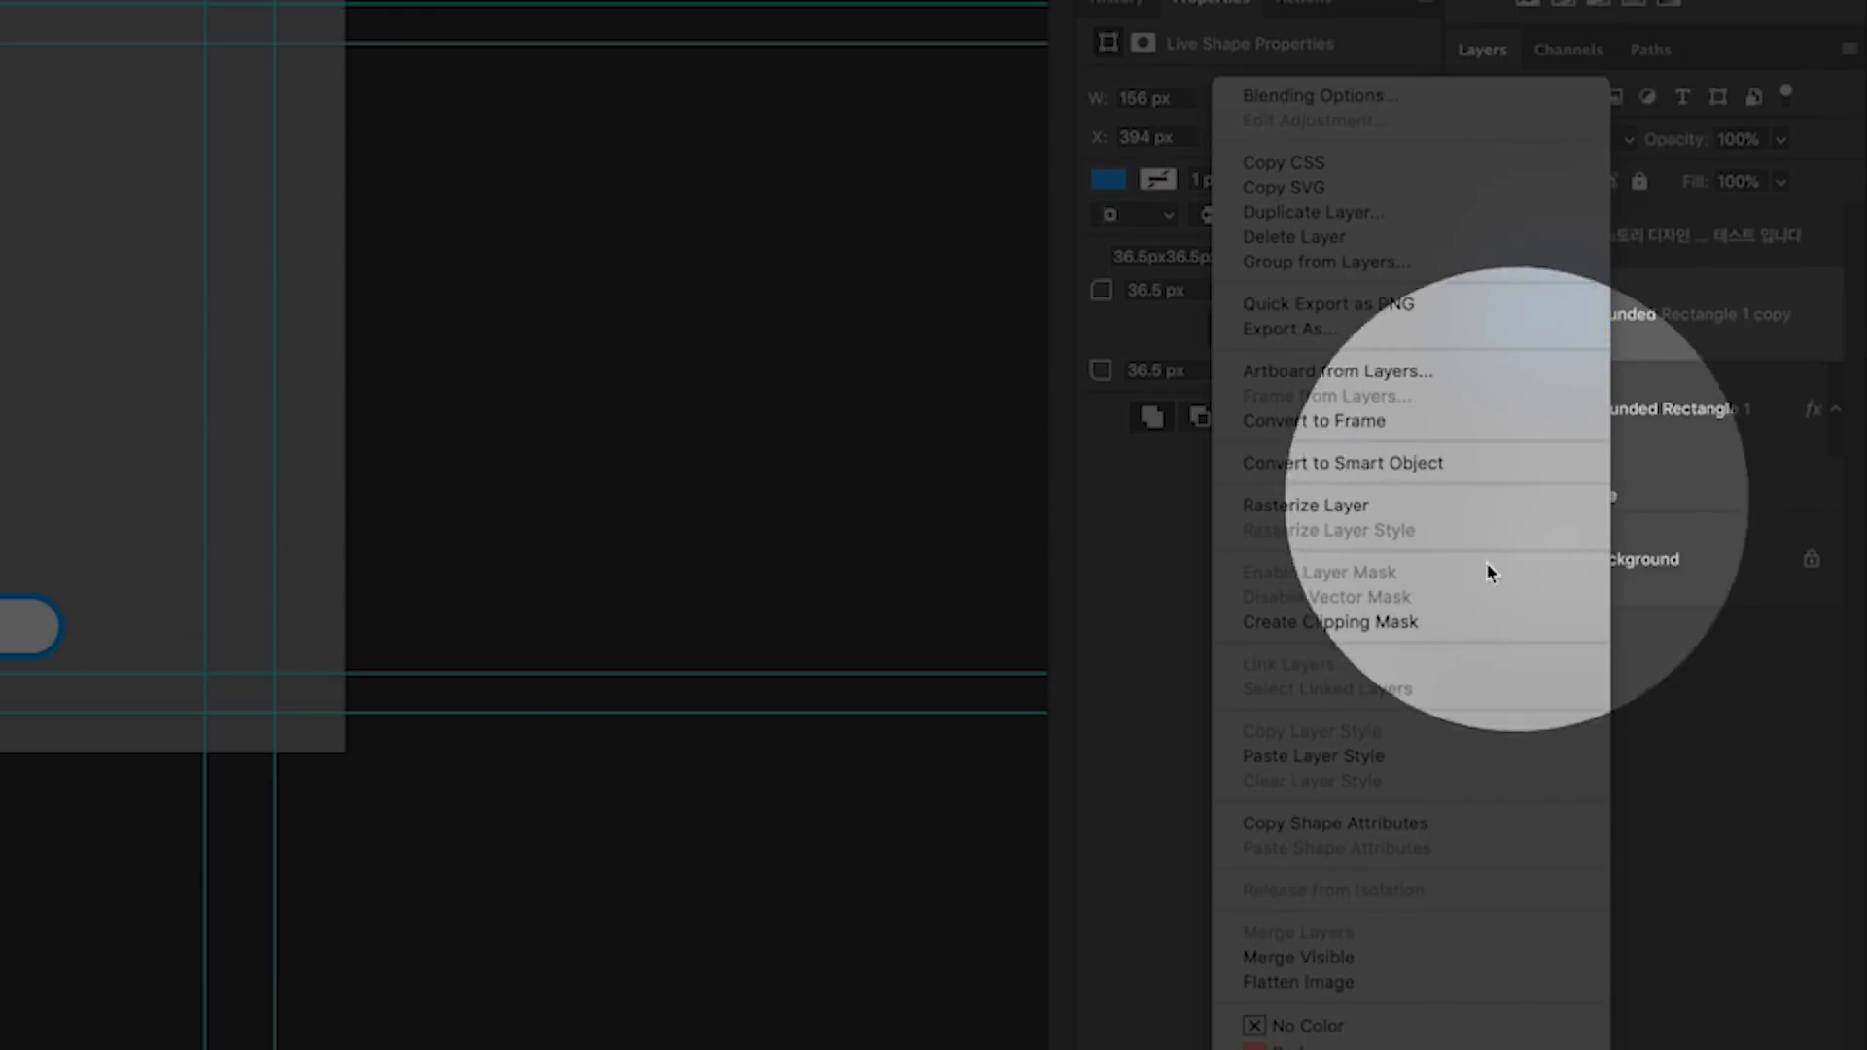
{"action": "left_click", "coordinate": [1386, 756]}
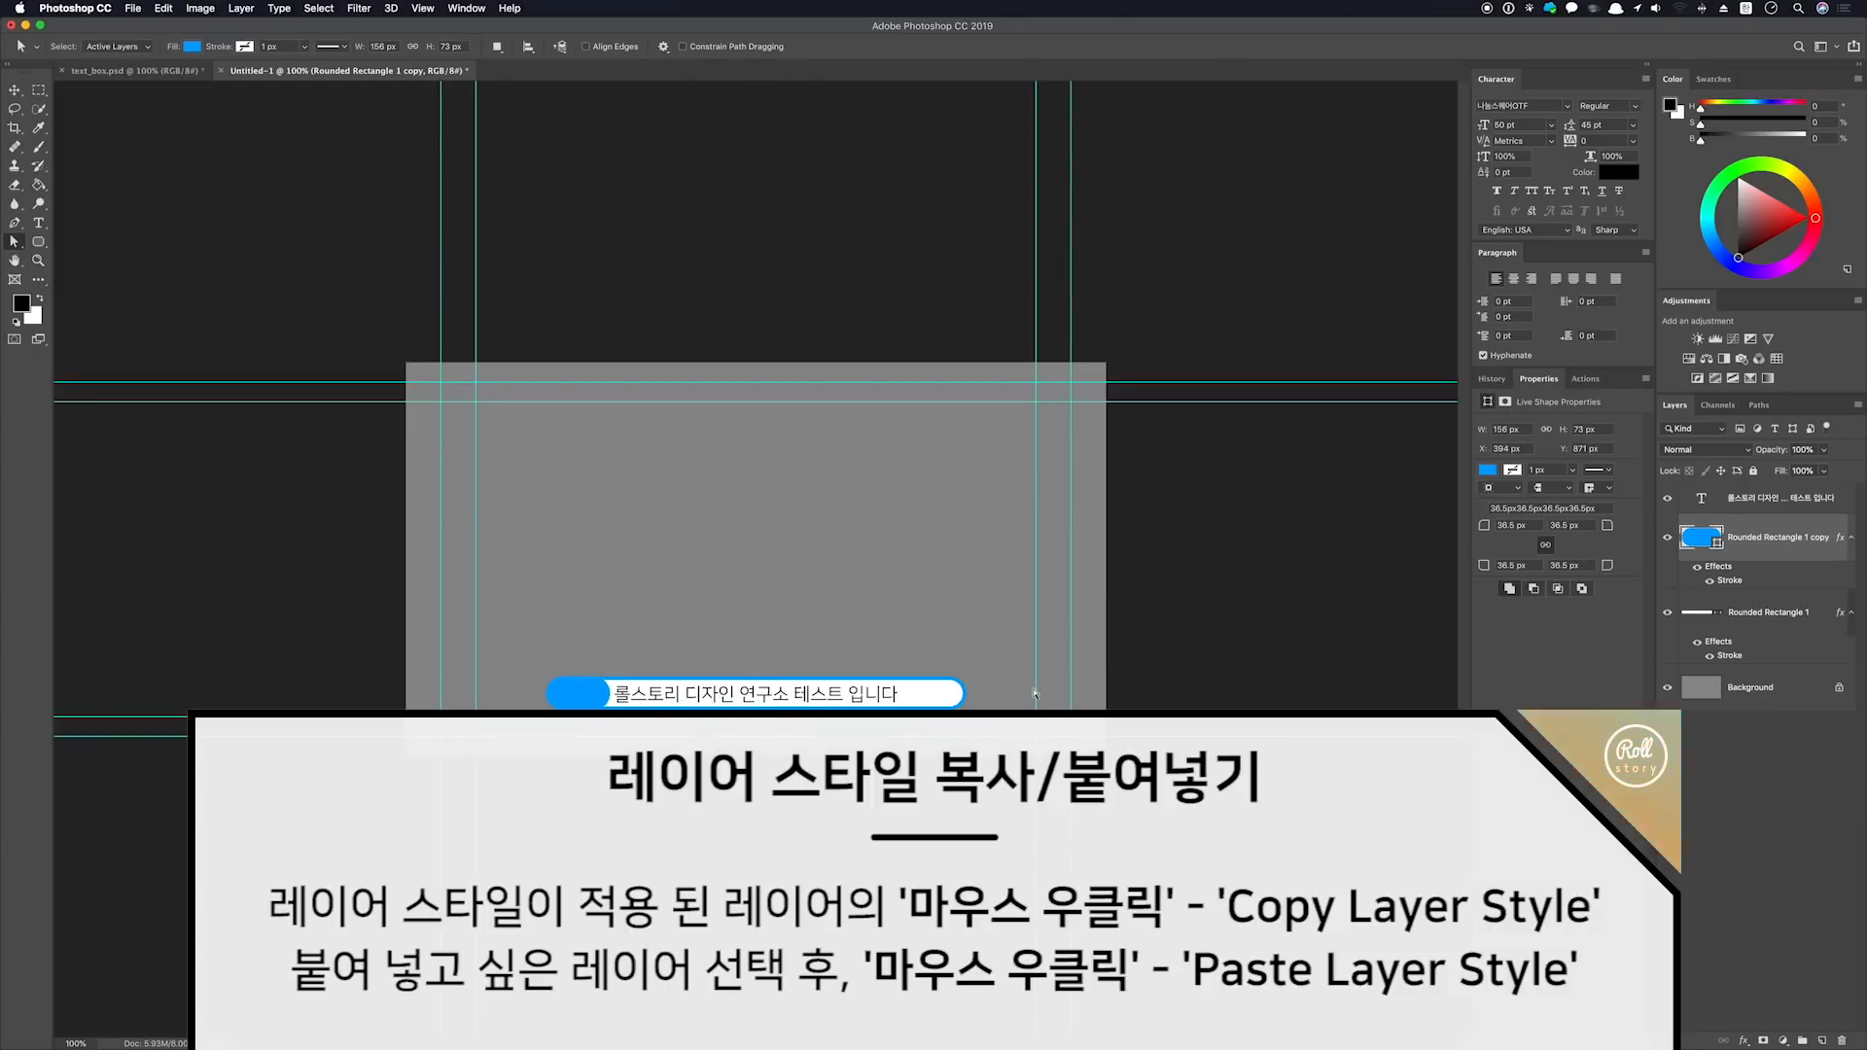
Add the two-line text "친절한 / 우디씨" on the empty canvas area and set its font to 배달의민족 주아 OTF
{"action": "key", "text": "t"}
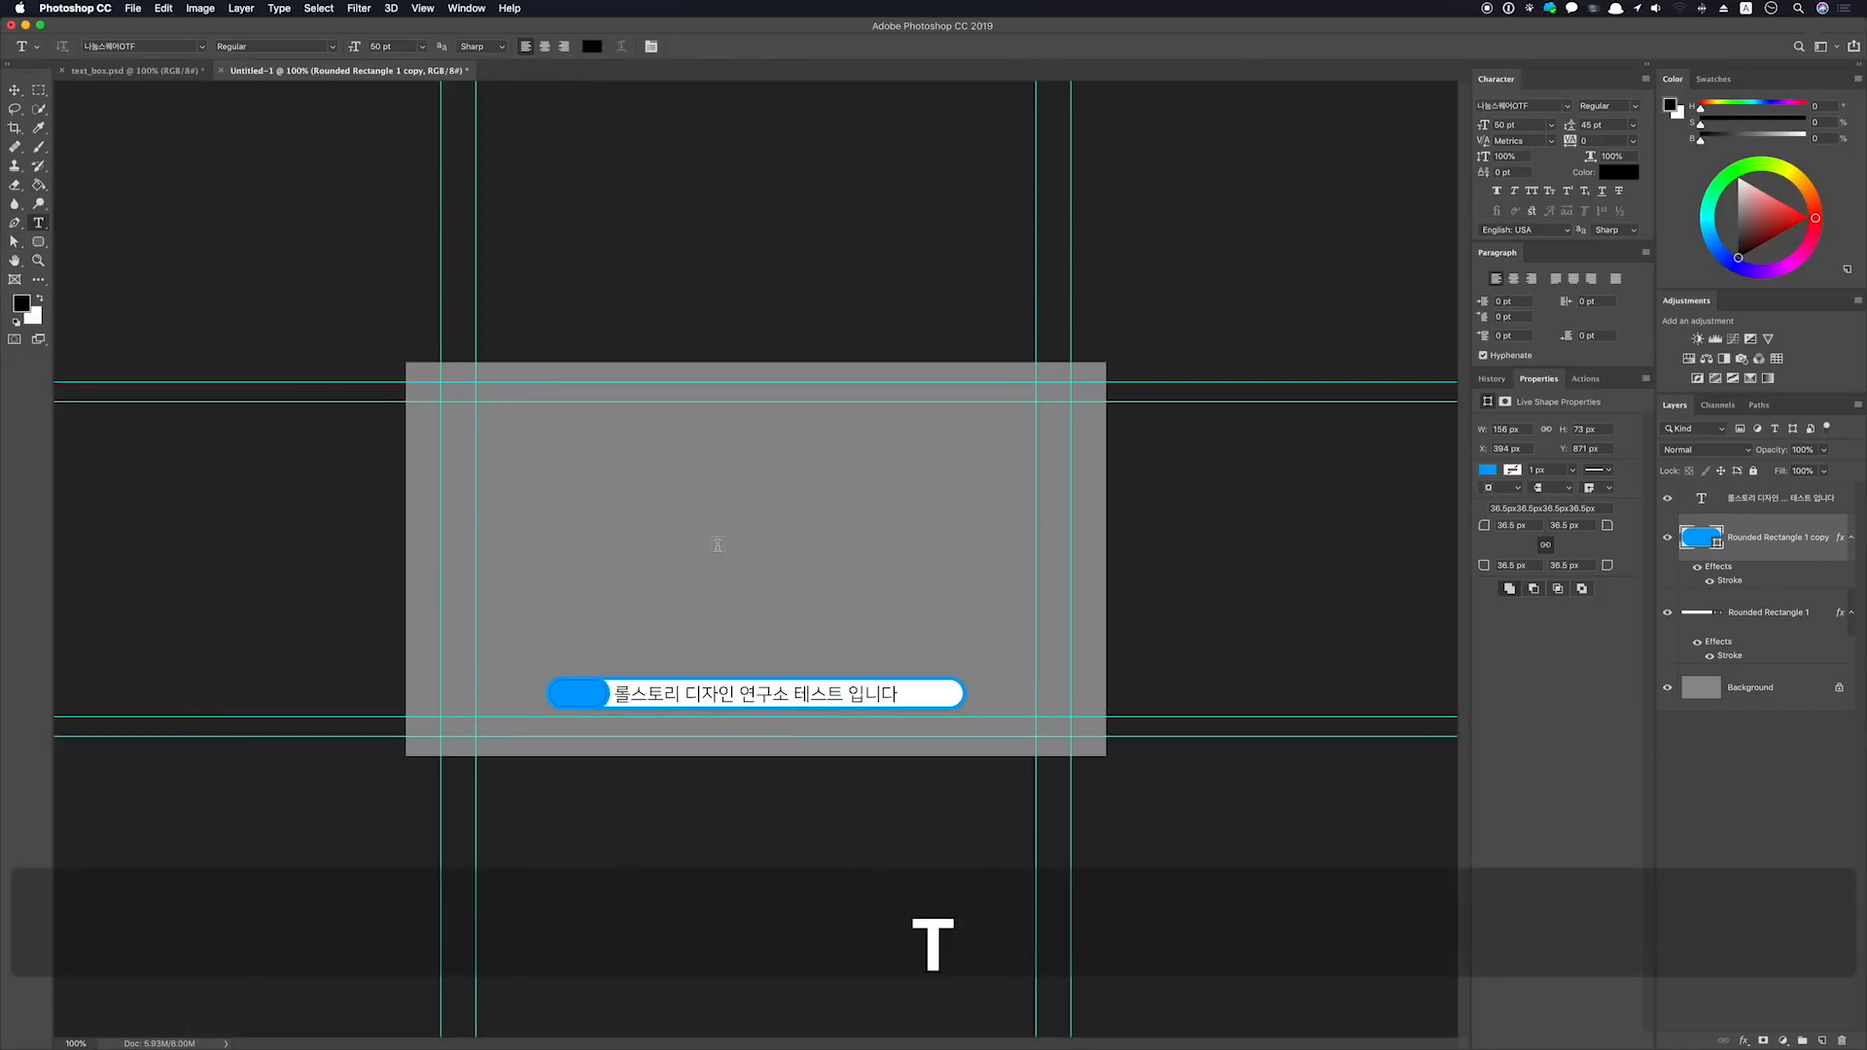
{"action": "left_click", "coordinate": [717, 544]}
{"action": "type", "text": "d친절한"}
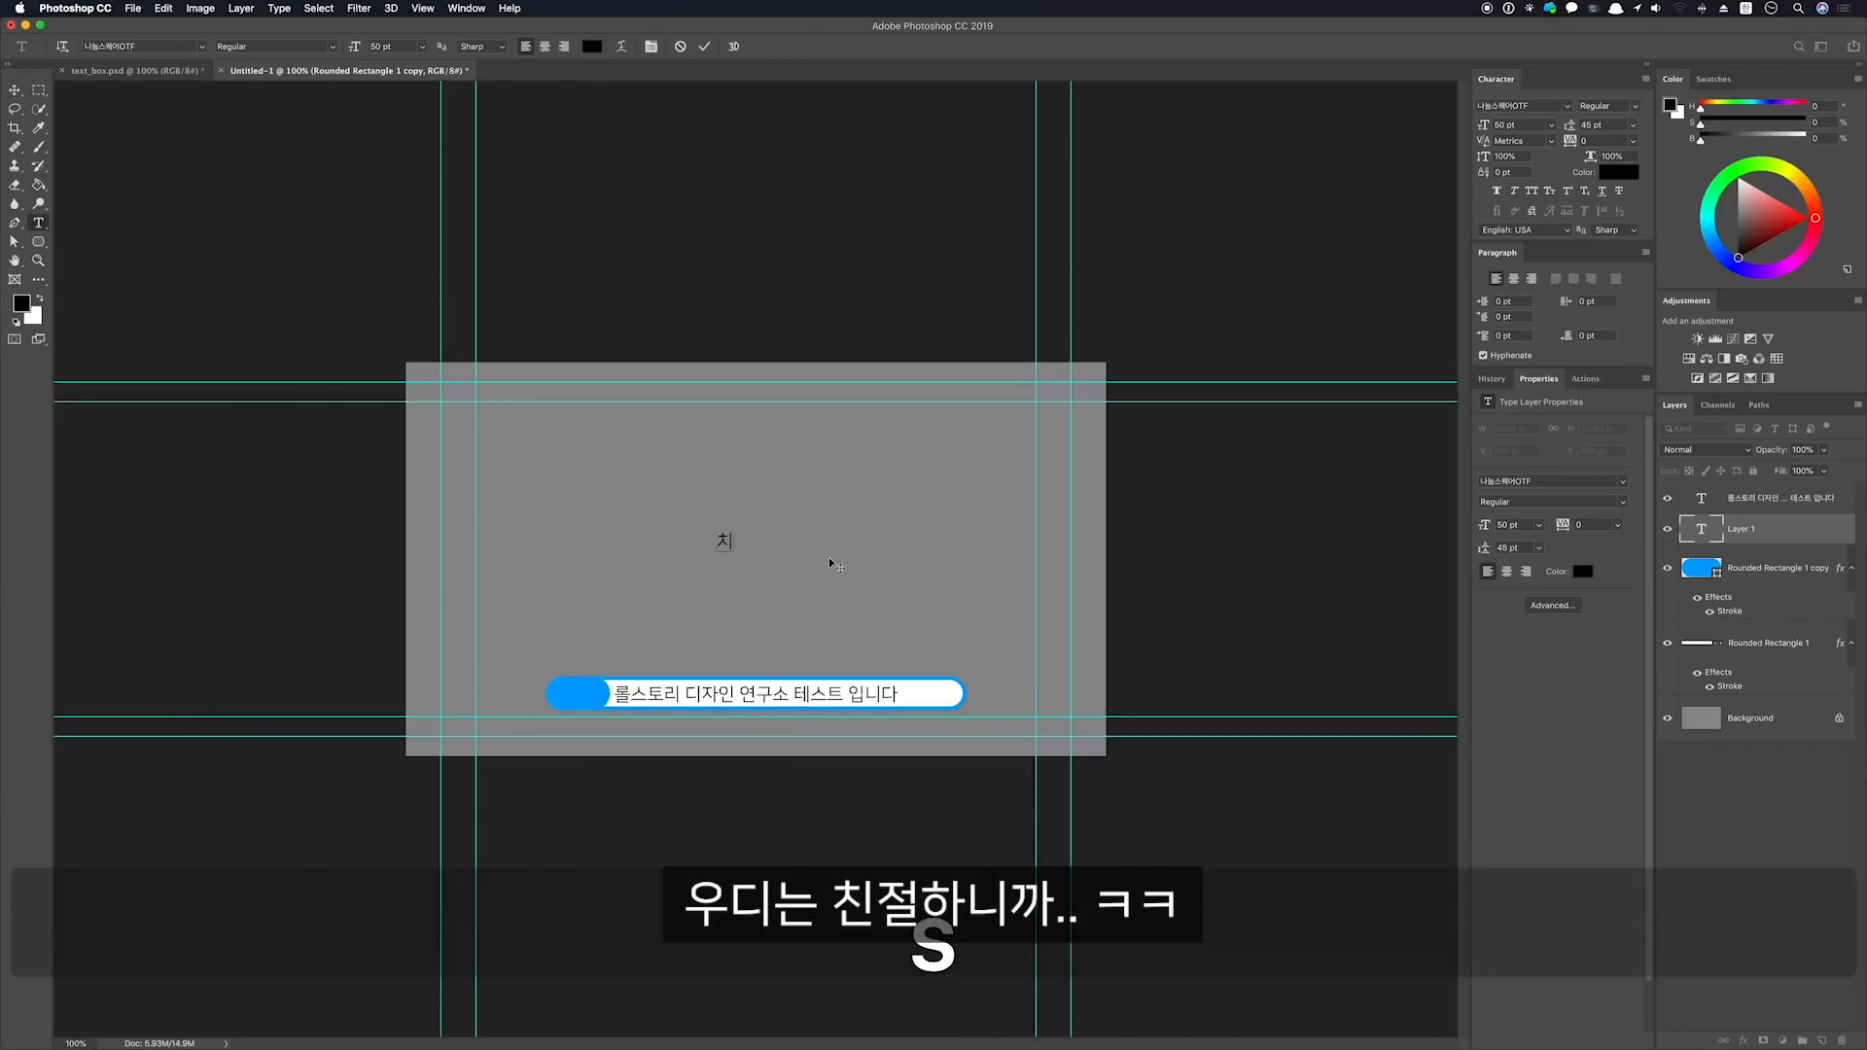
{"action": "type", "text": "우디씨"}
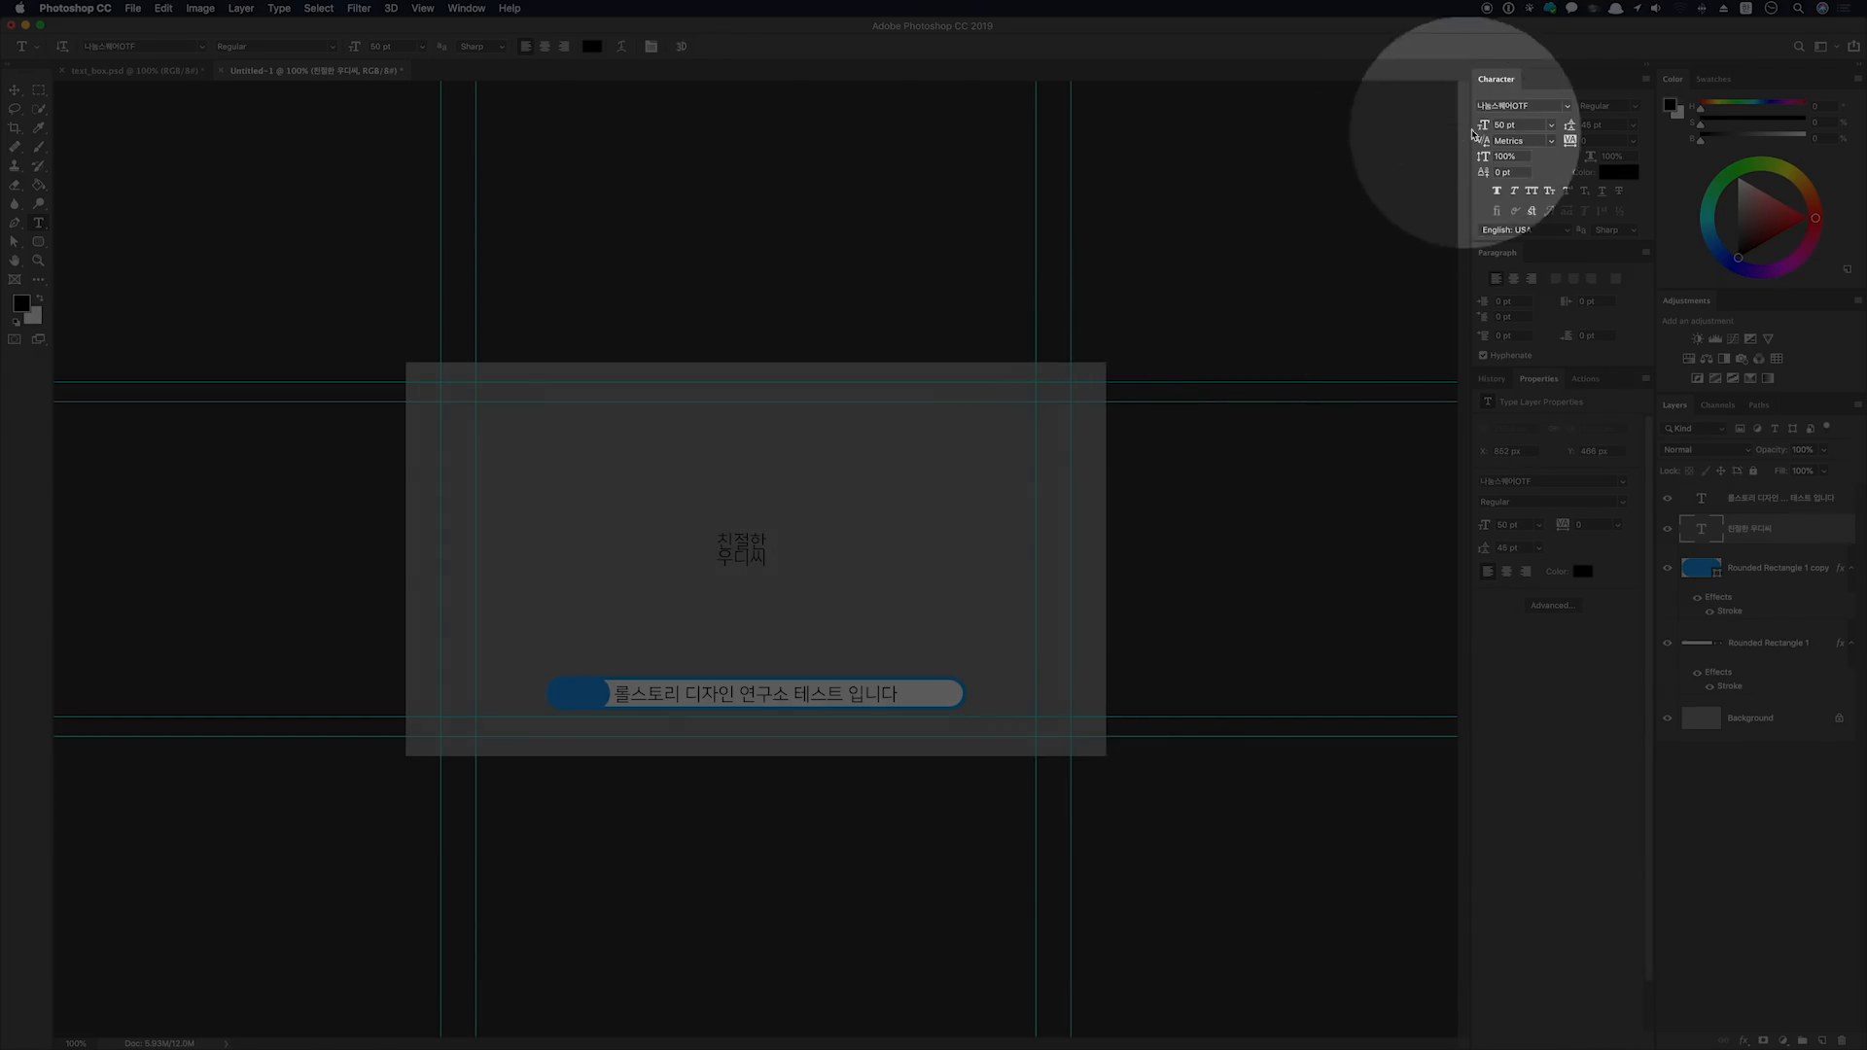
{"action": "left_click", "coordinate": [1566, 105]}
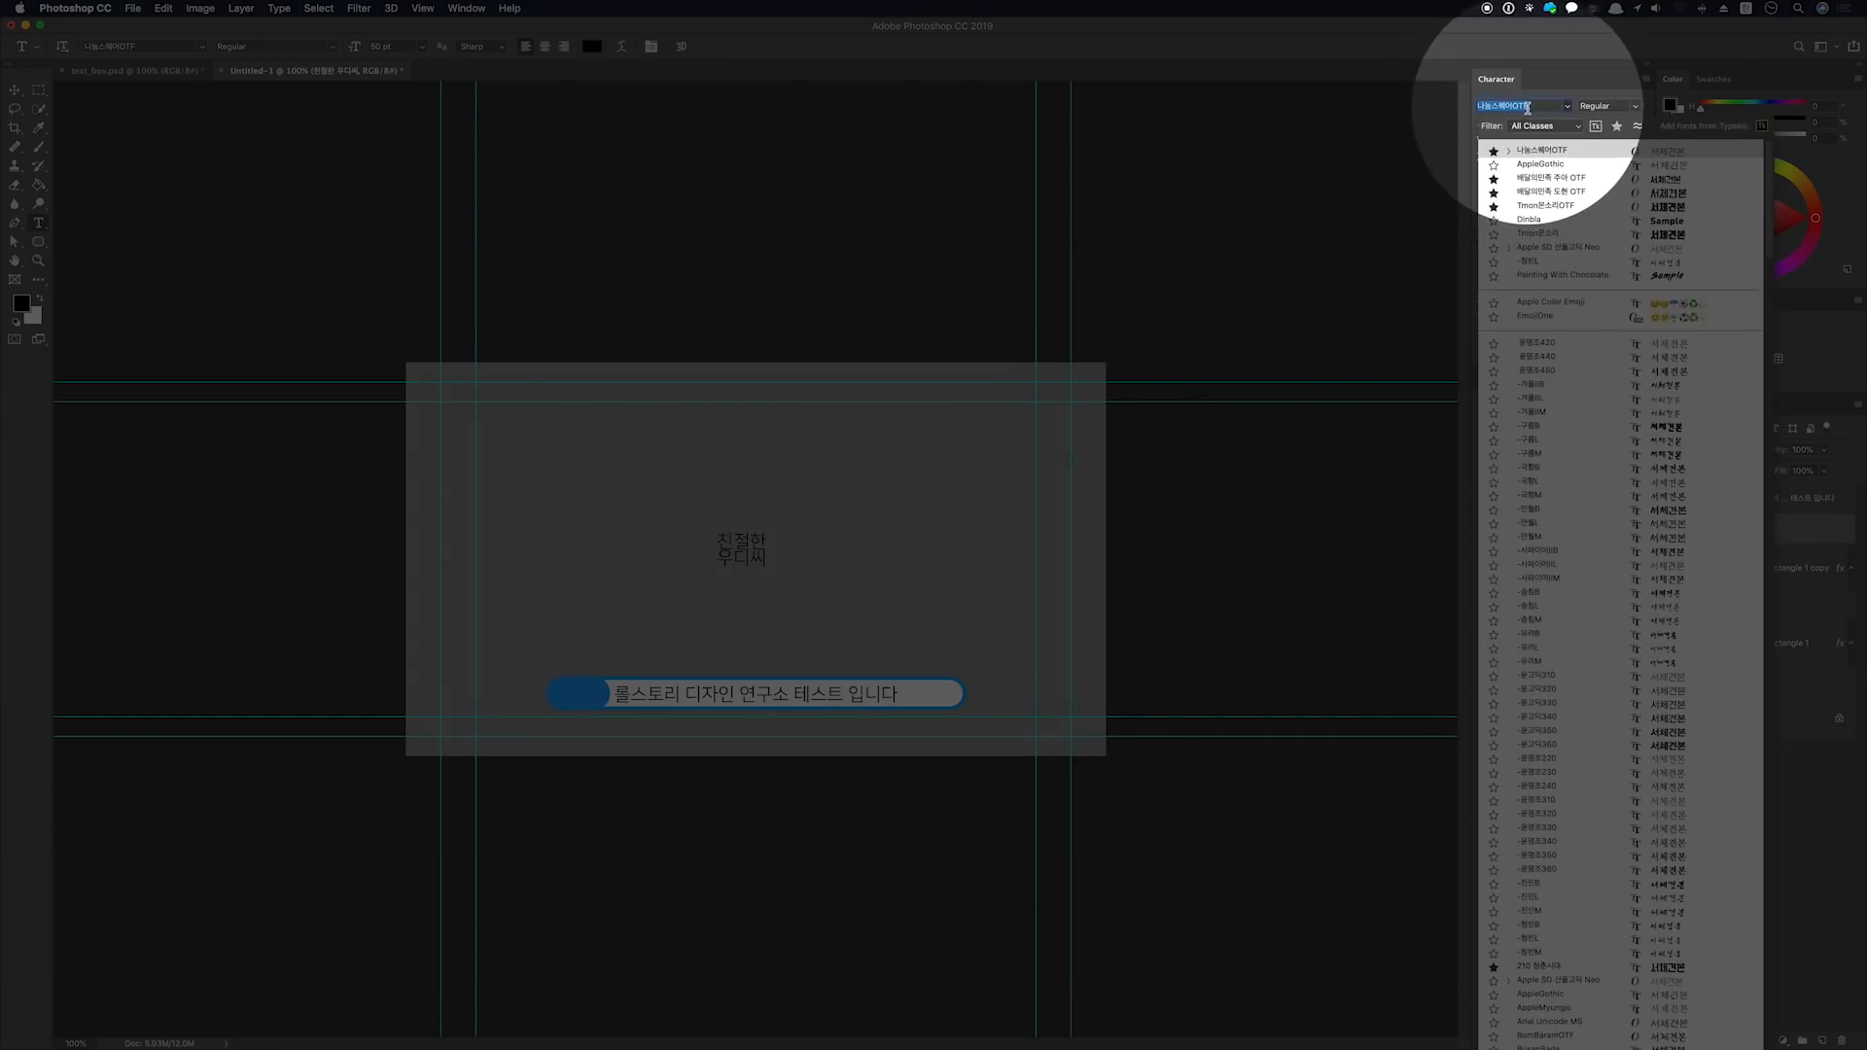
{"action": "left_click", "coordinate": [1541, 180]}
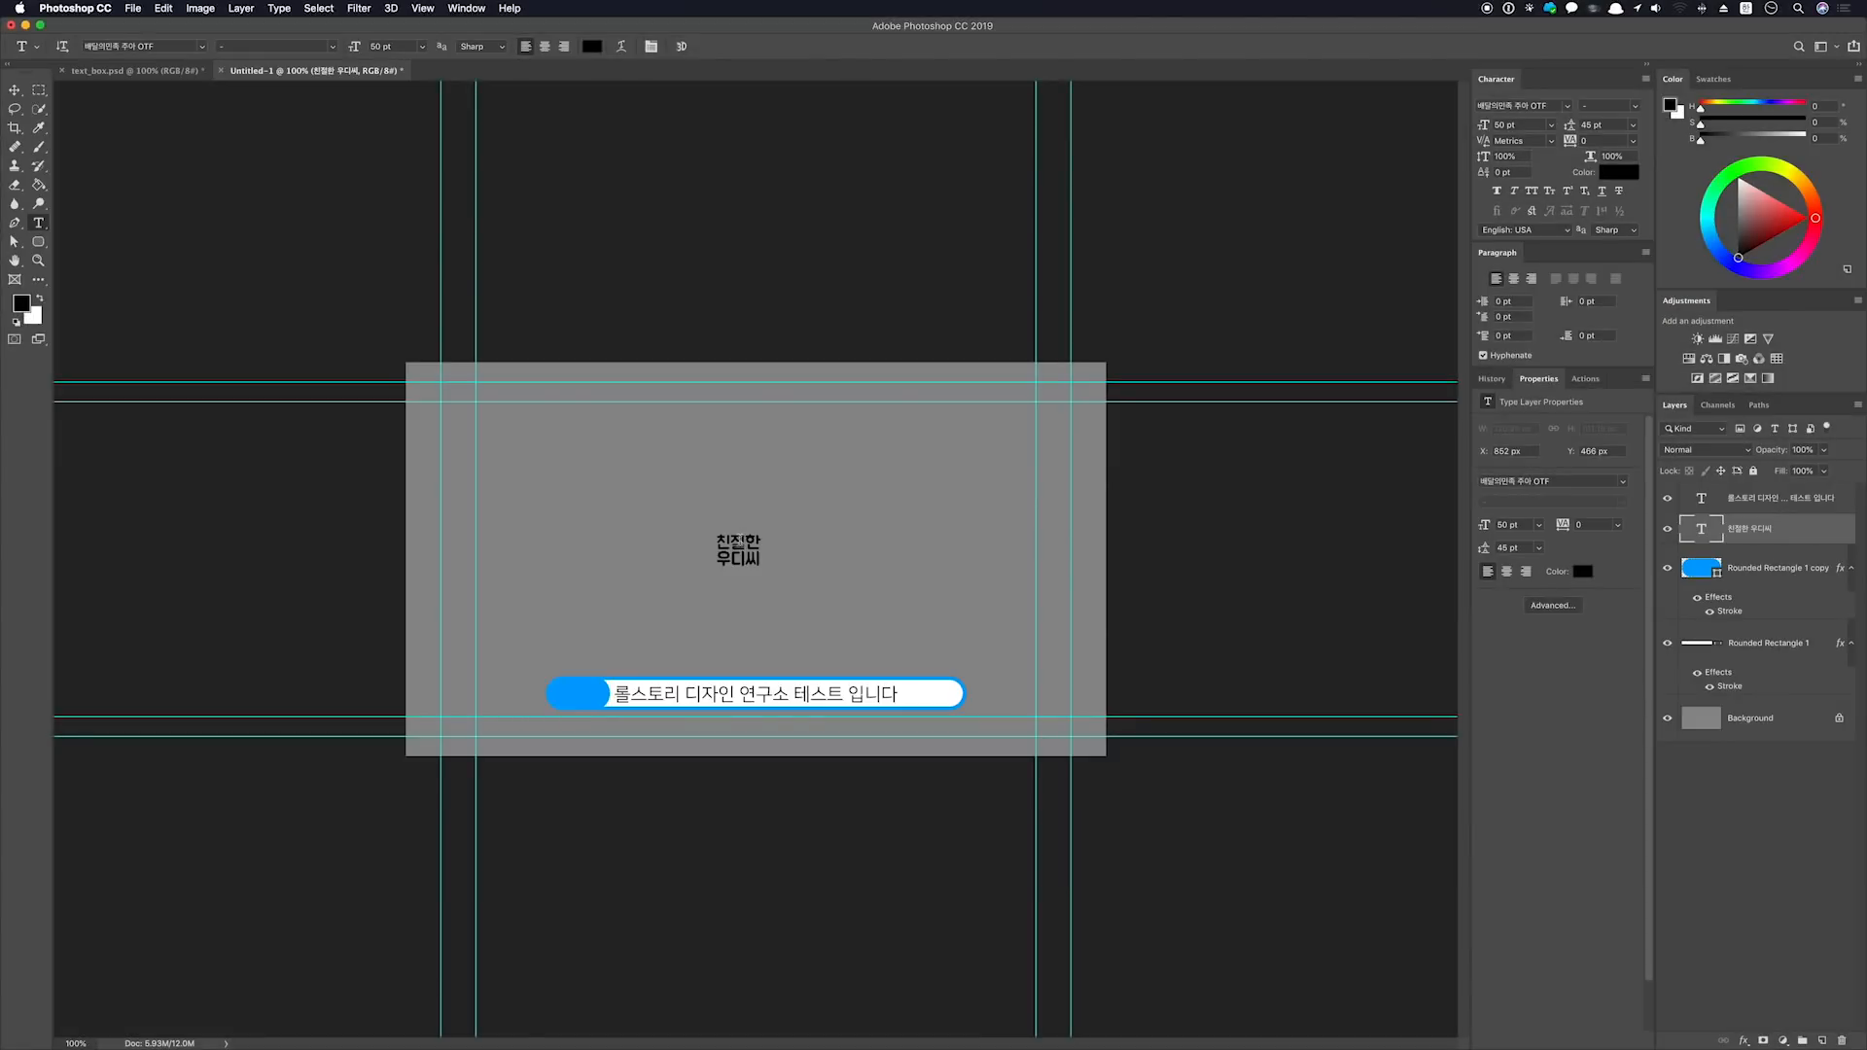
Set the text's first line "친절한" to 25 pt and centre-align the two-line text
{"action": "key", "text": "super+equal"}
{"action": "double_click", "coordinate": [739, 532]}
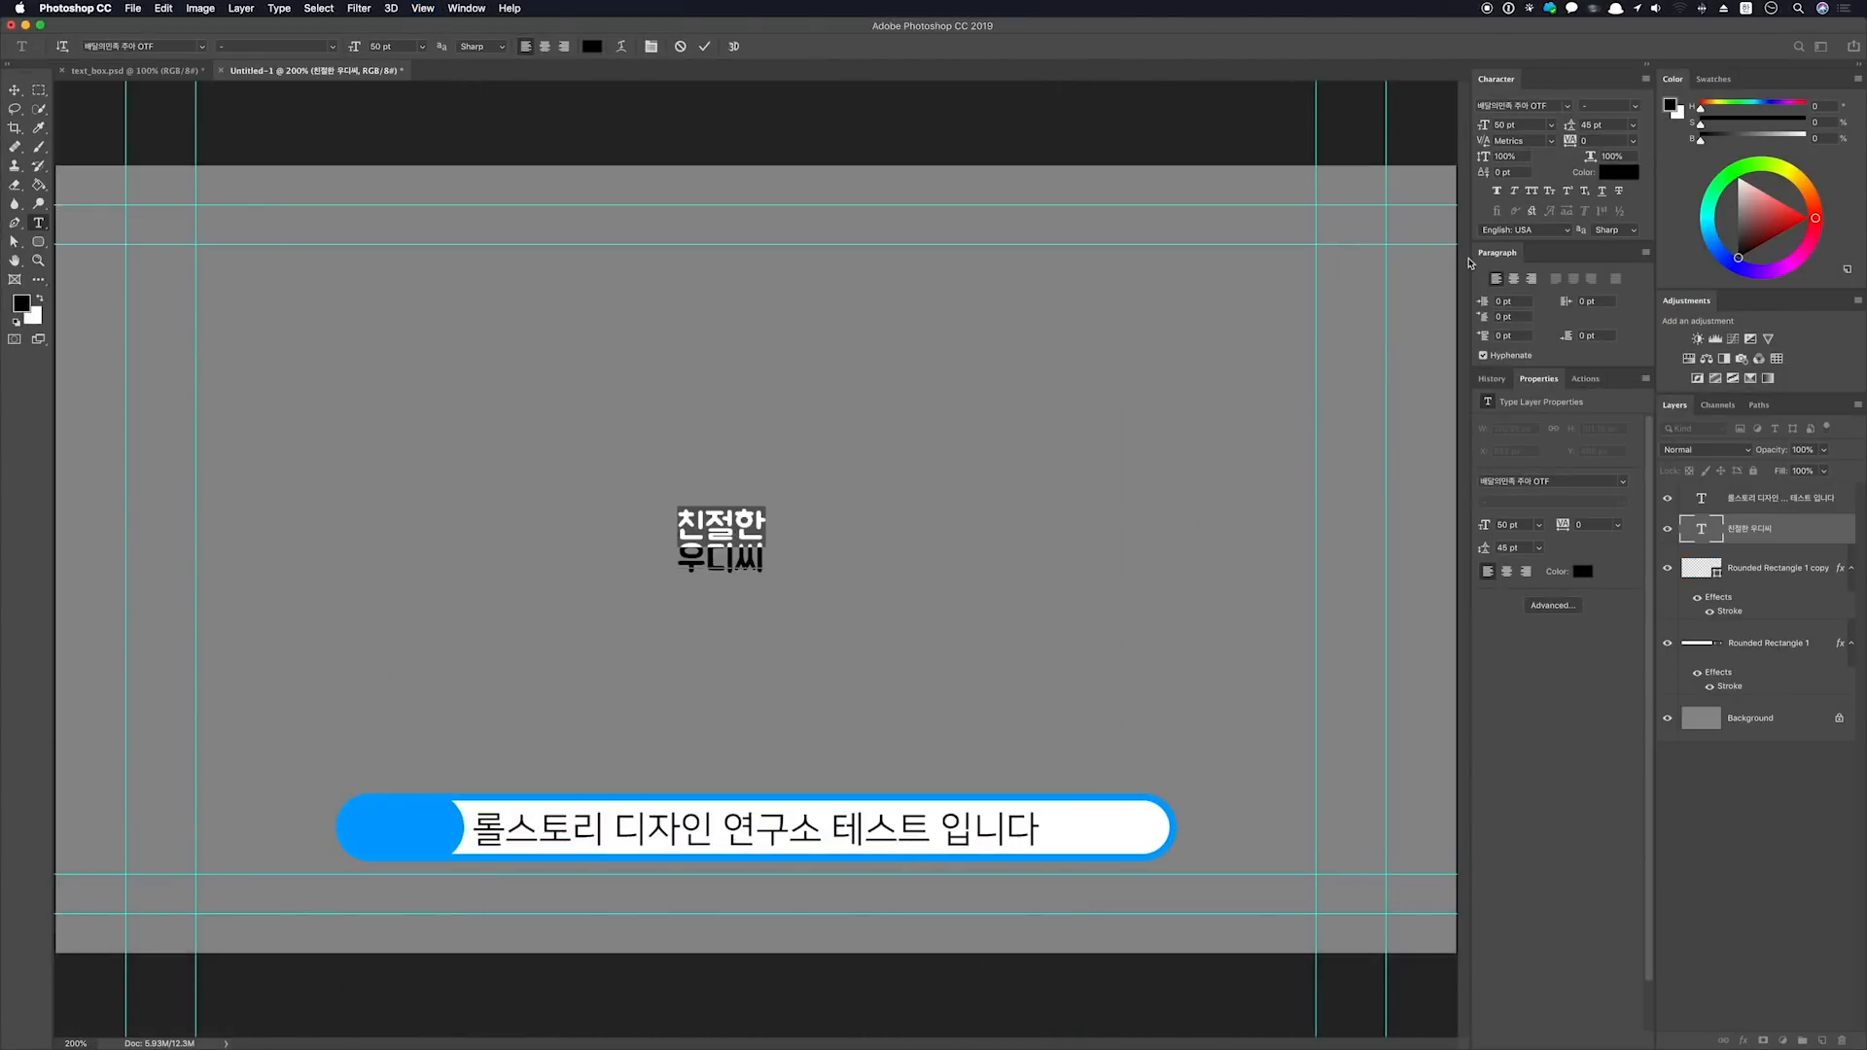
{"action": "type", "text": "28"}
{"action": "key", "text": "Return"}
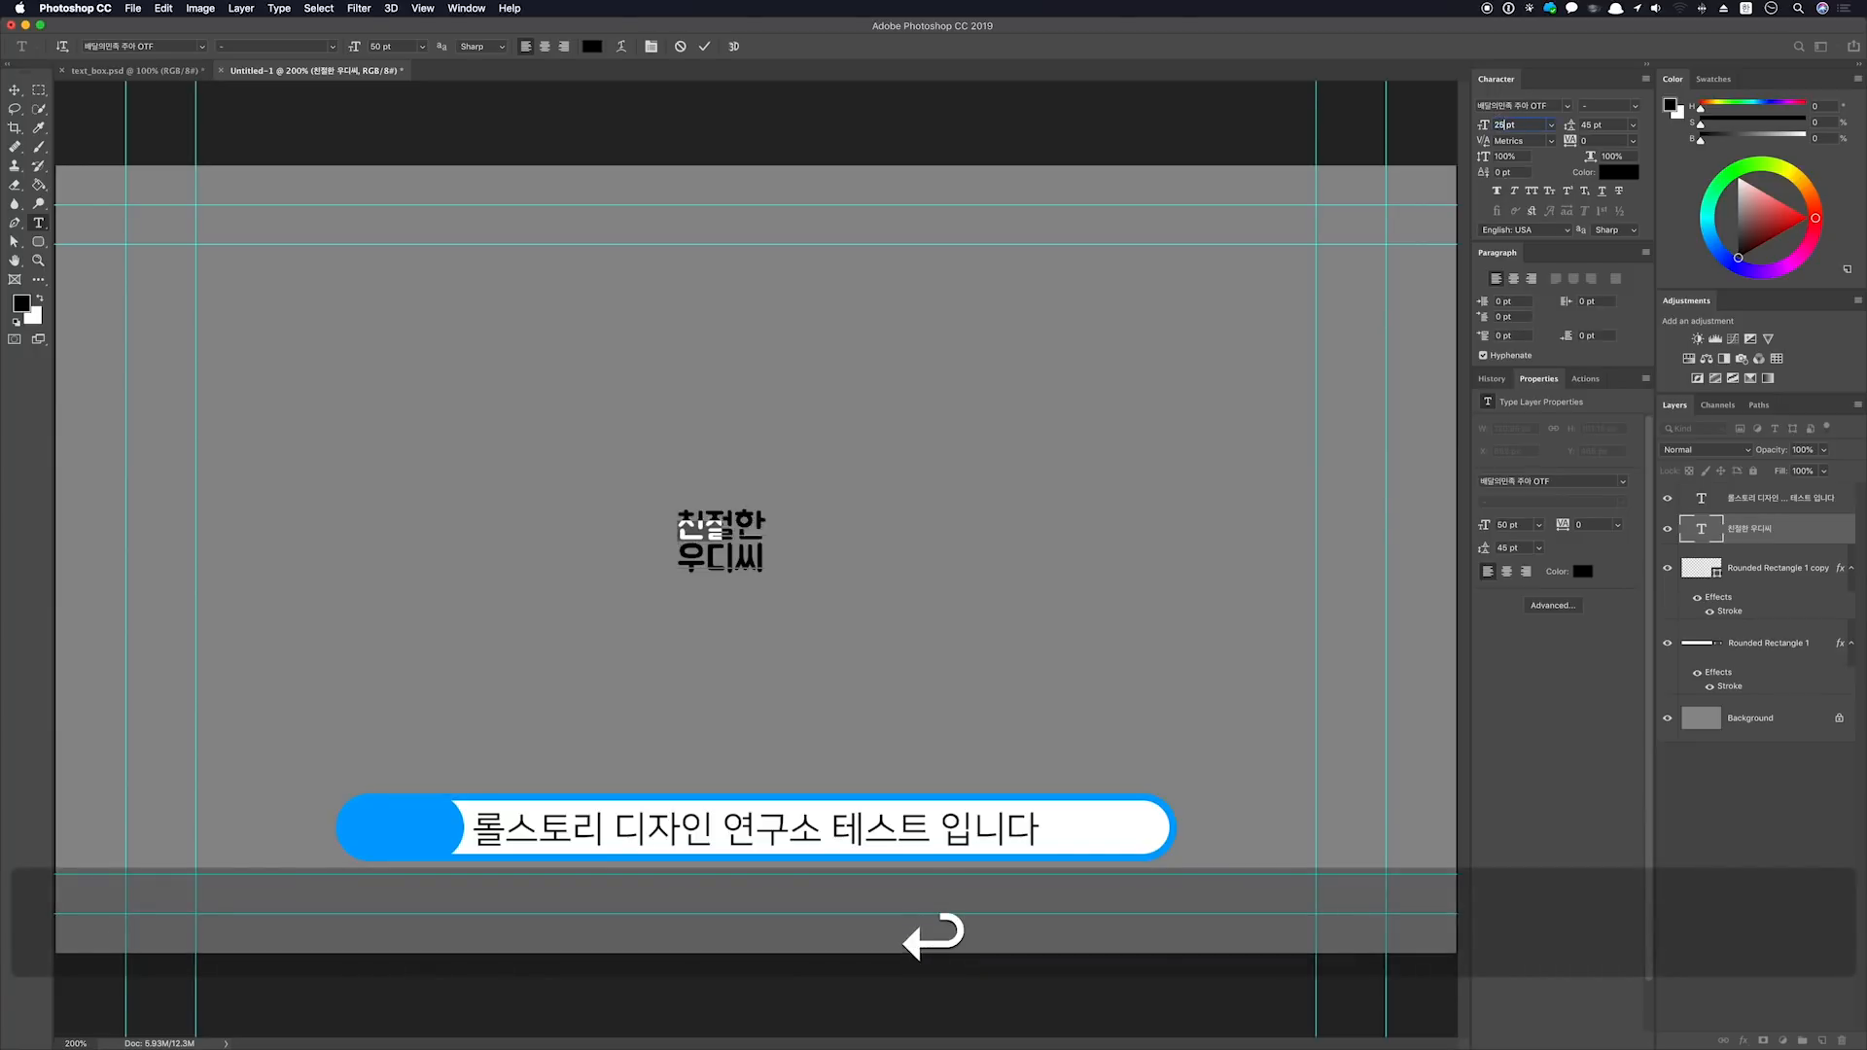
{"action": "key", "text": "super"}
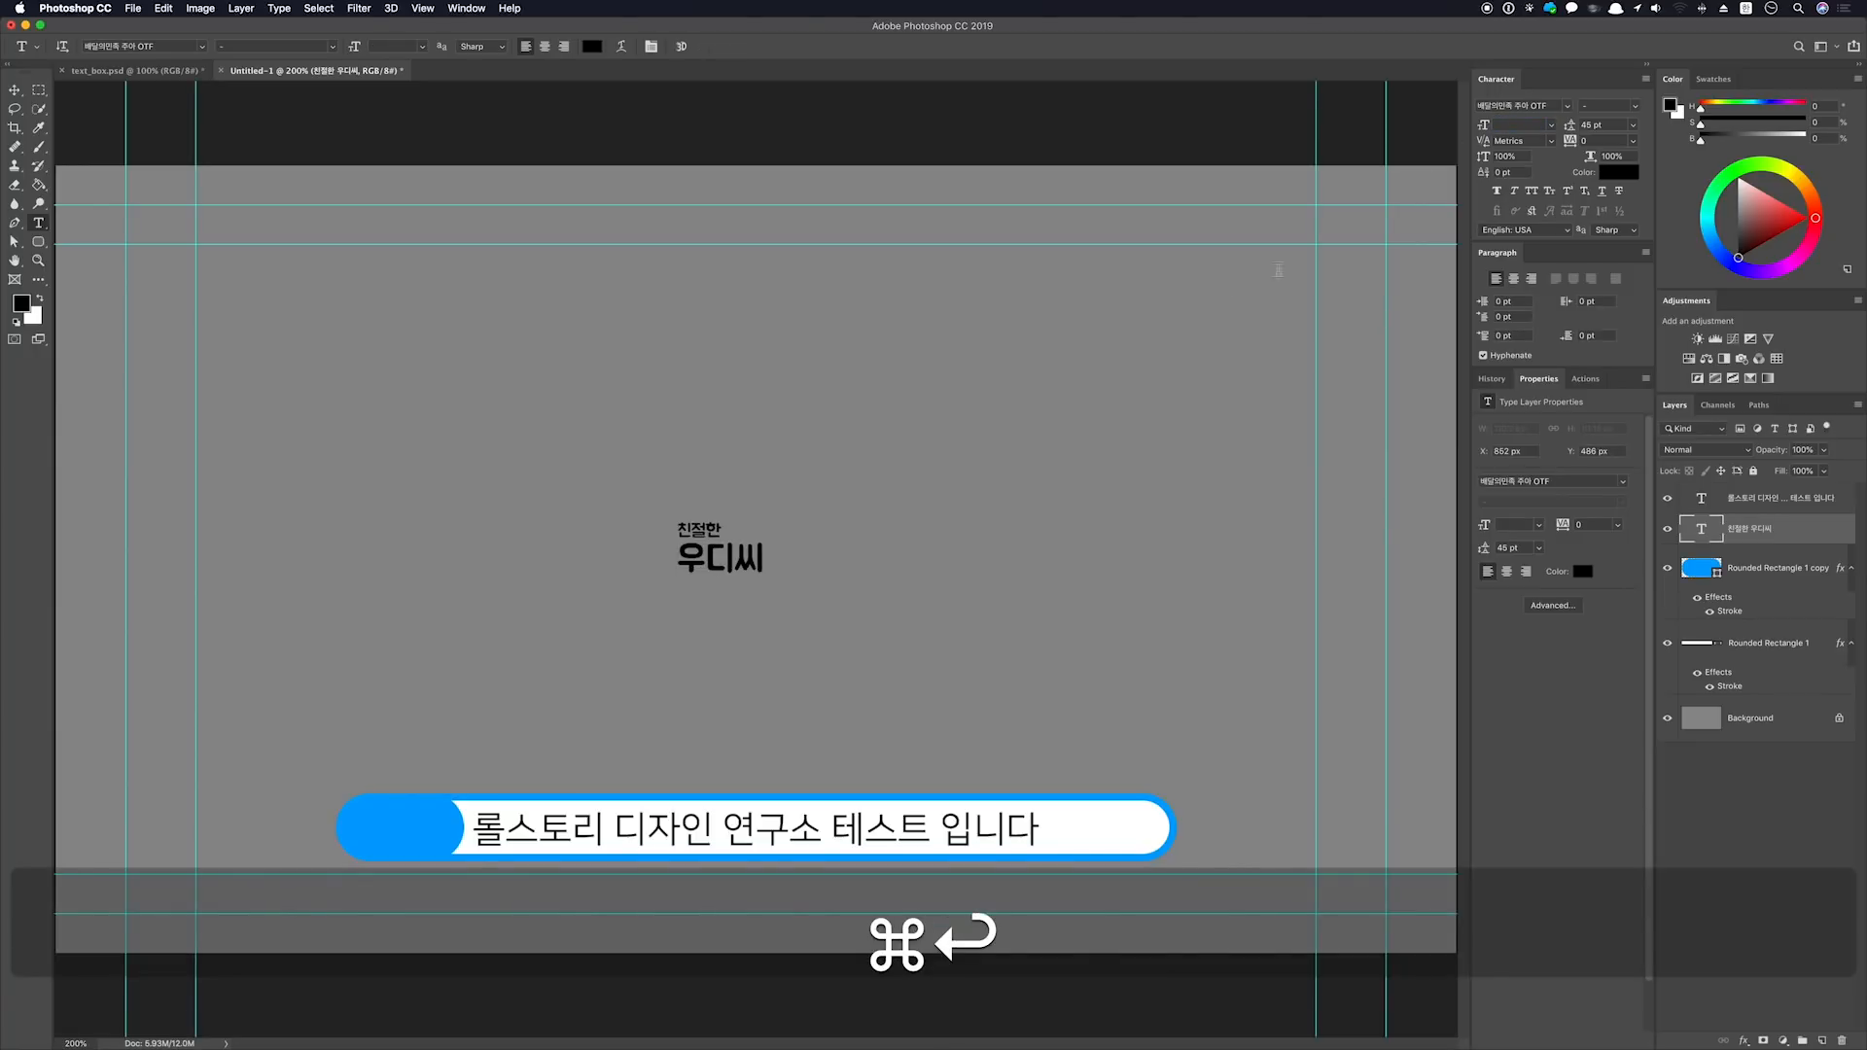
{"action": "left_click", "coordinate": [1512, 279]}
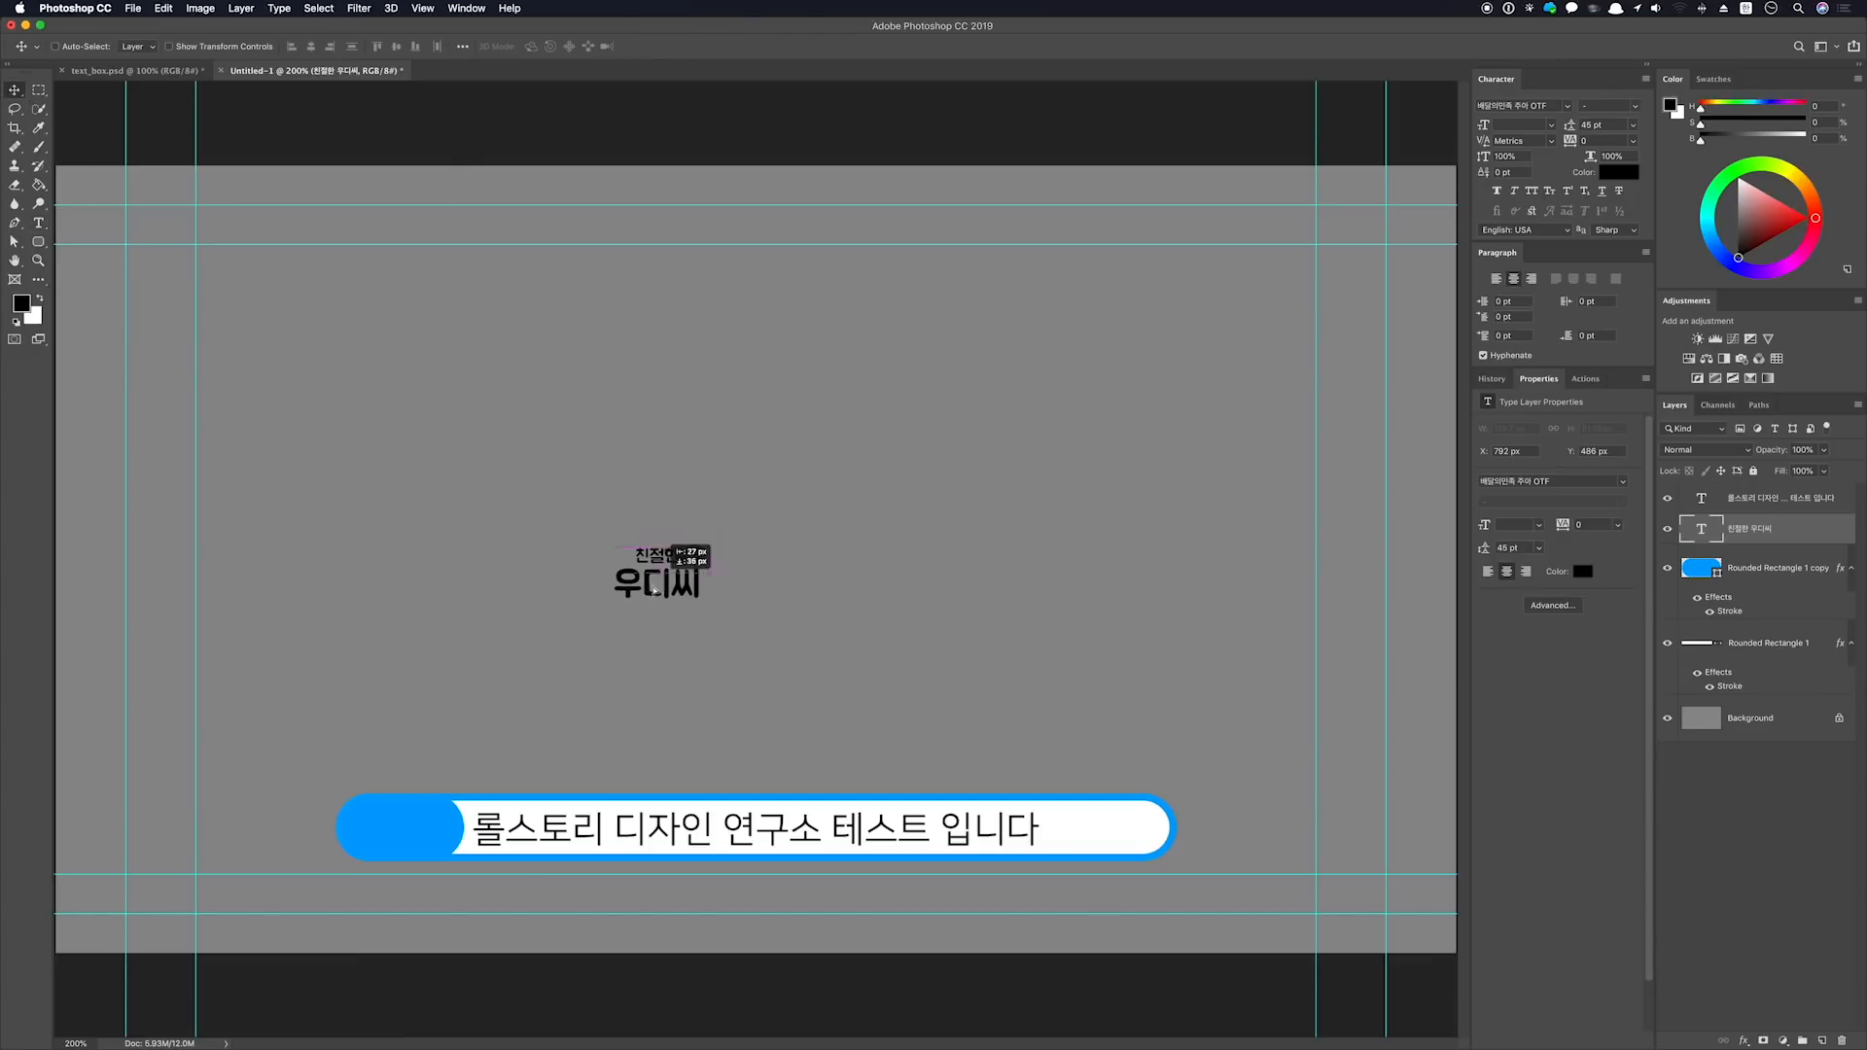
Move the two-line text onto the blue tag and change its colour to white
{"action": "left_click_drag", "start_coordinate": [421, 820], "coordinate": [400, 834]}
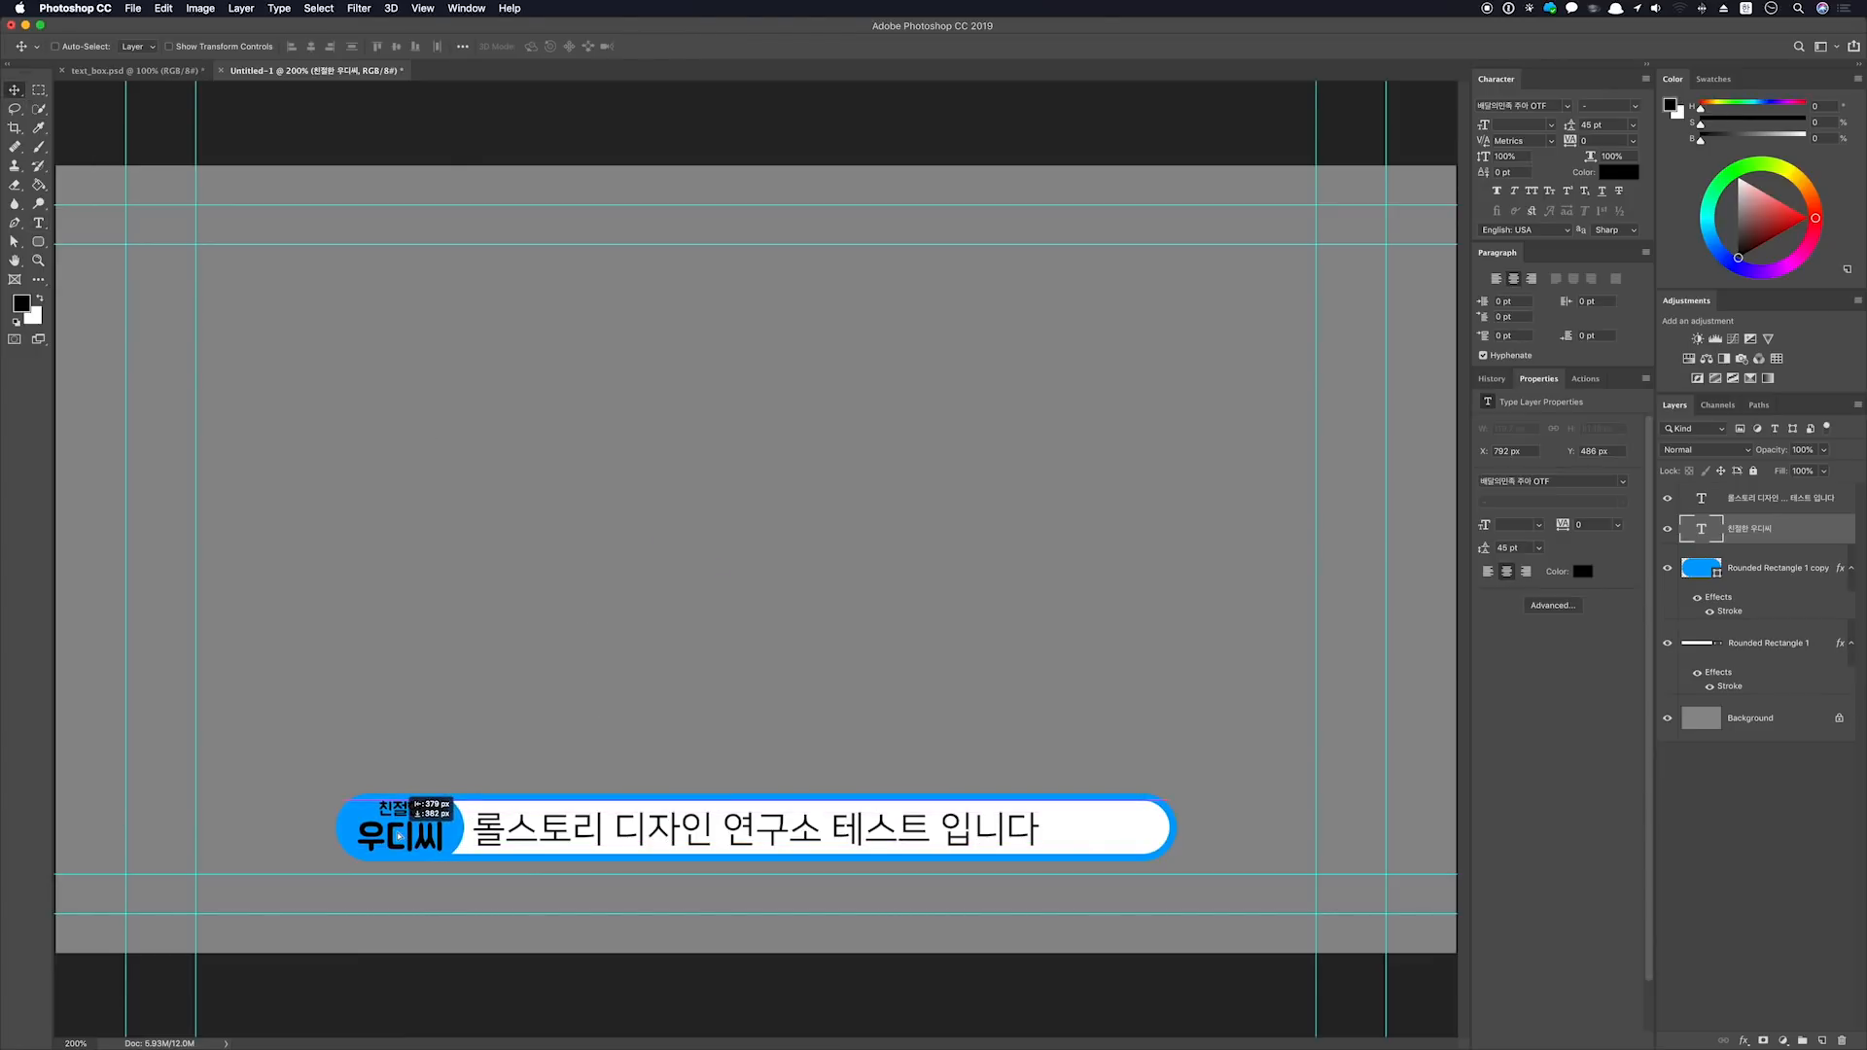
{"action": "left_click", "coordinate": [1618, 173]}
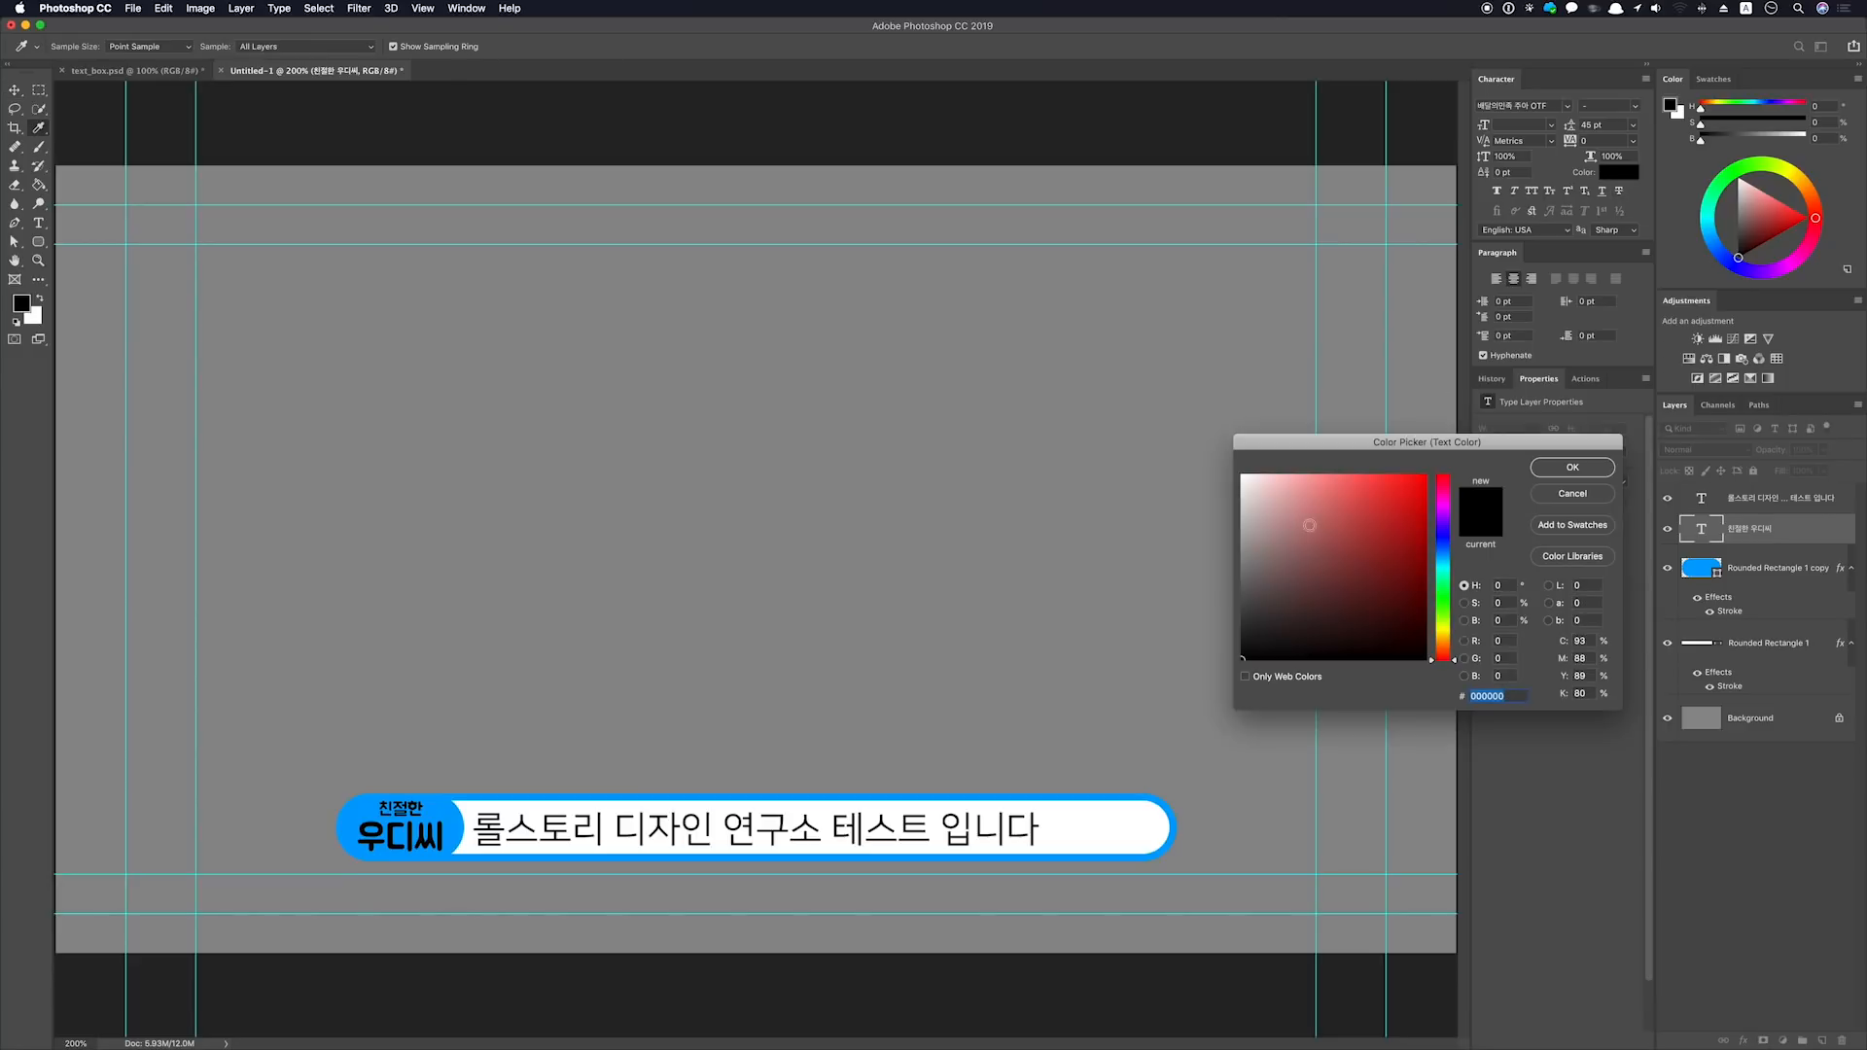
{"action": "left_click", "coordinate": [1561, 469]}
{"action": "key", "text": "Right"}
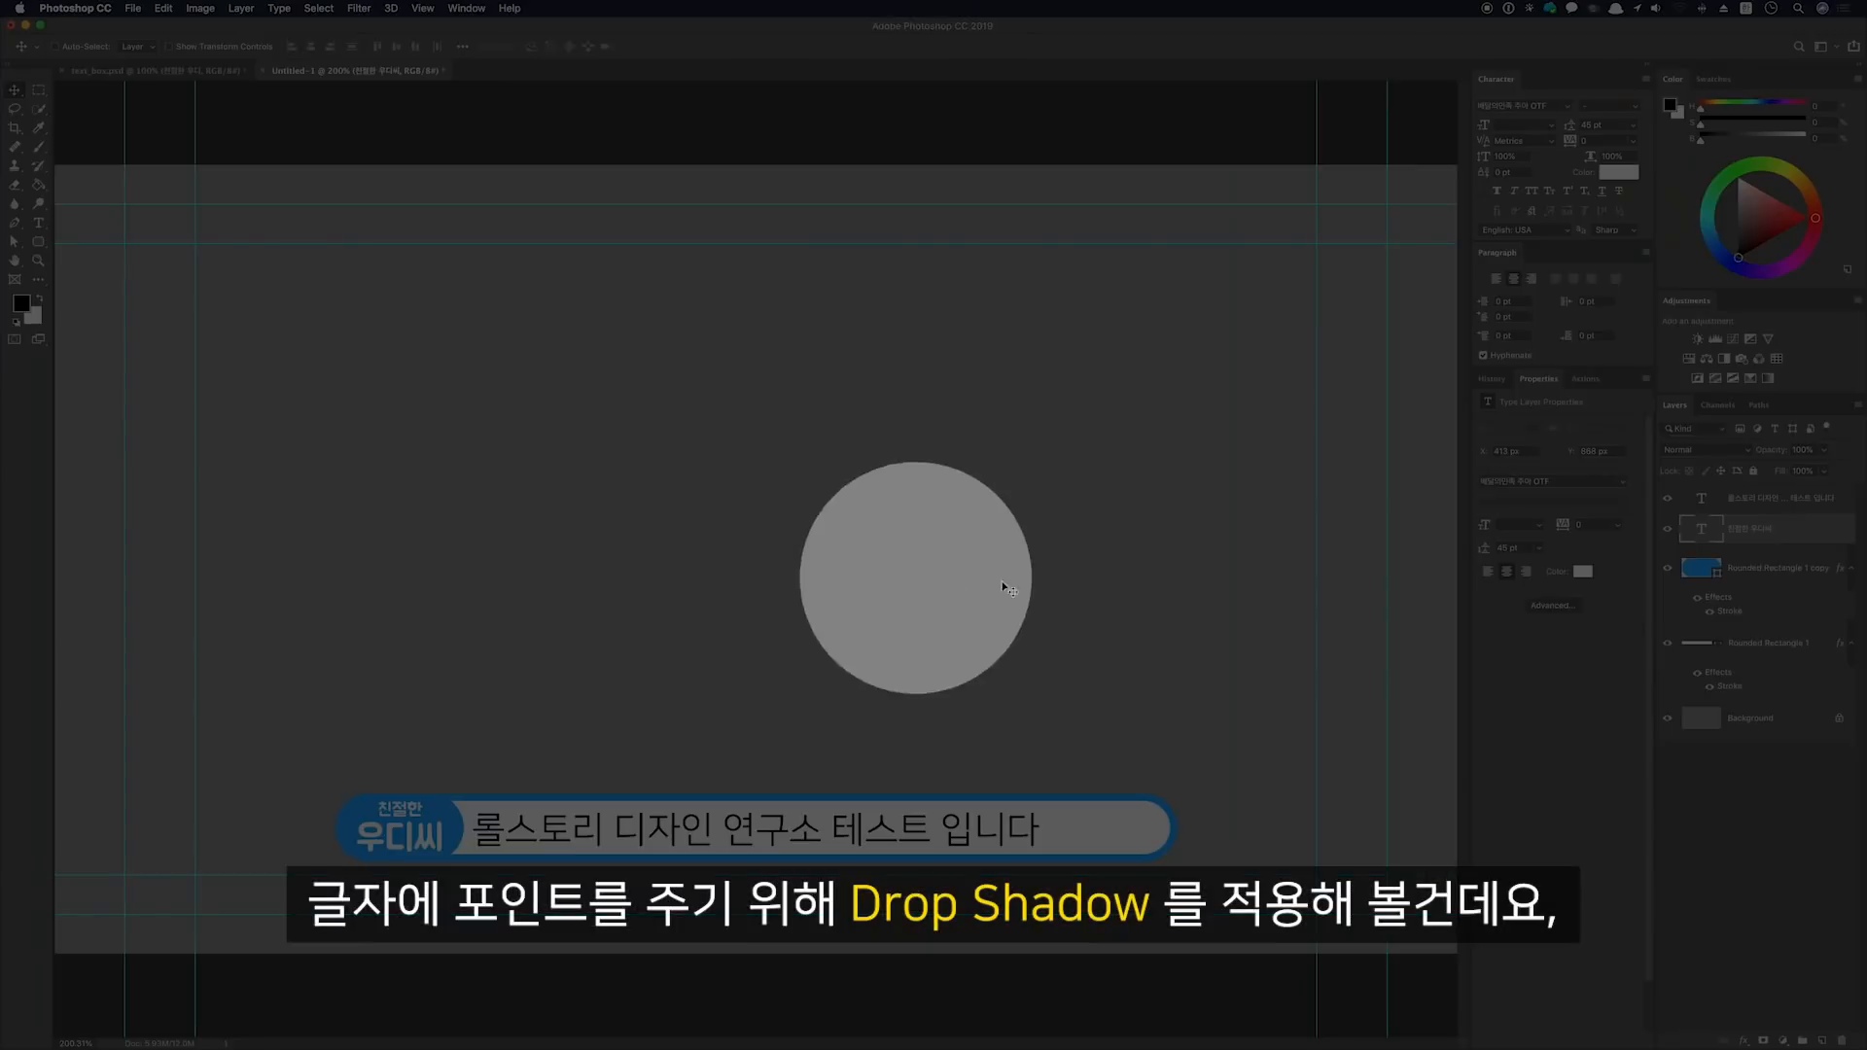
Add a Drop Shadow to the tag text with distance 5 px, spread 10% and size 0 px
{"action": "double_click", "coordinate": [1802, 537]}
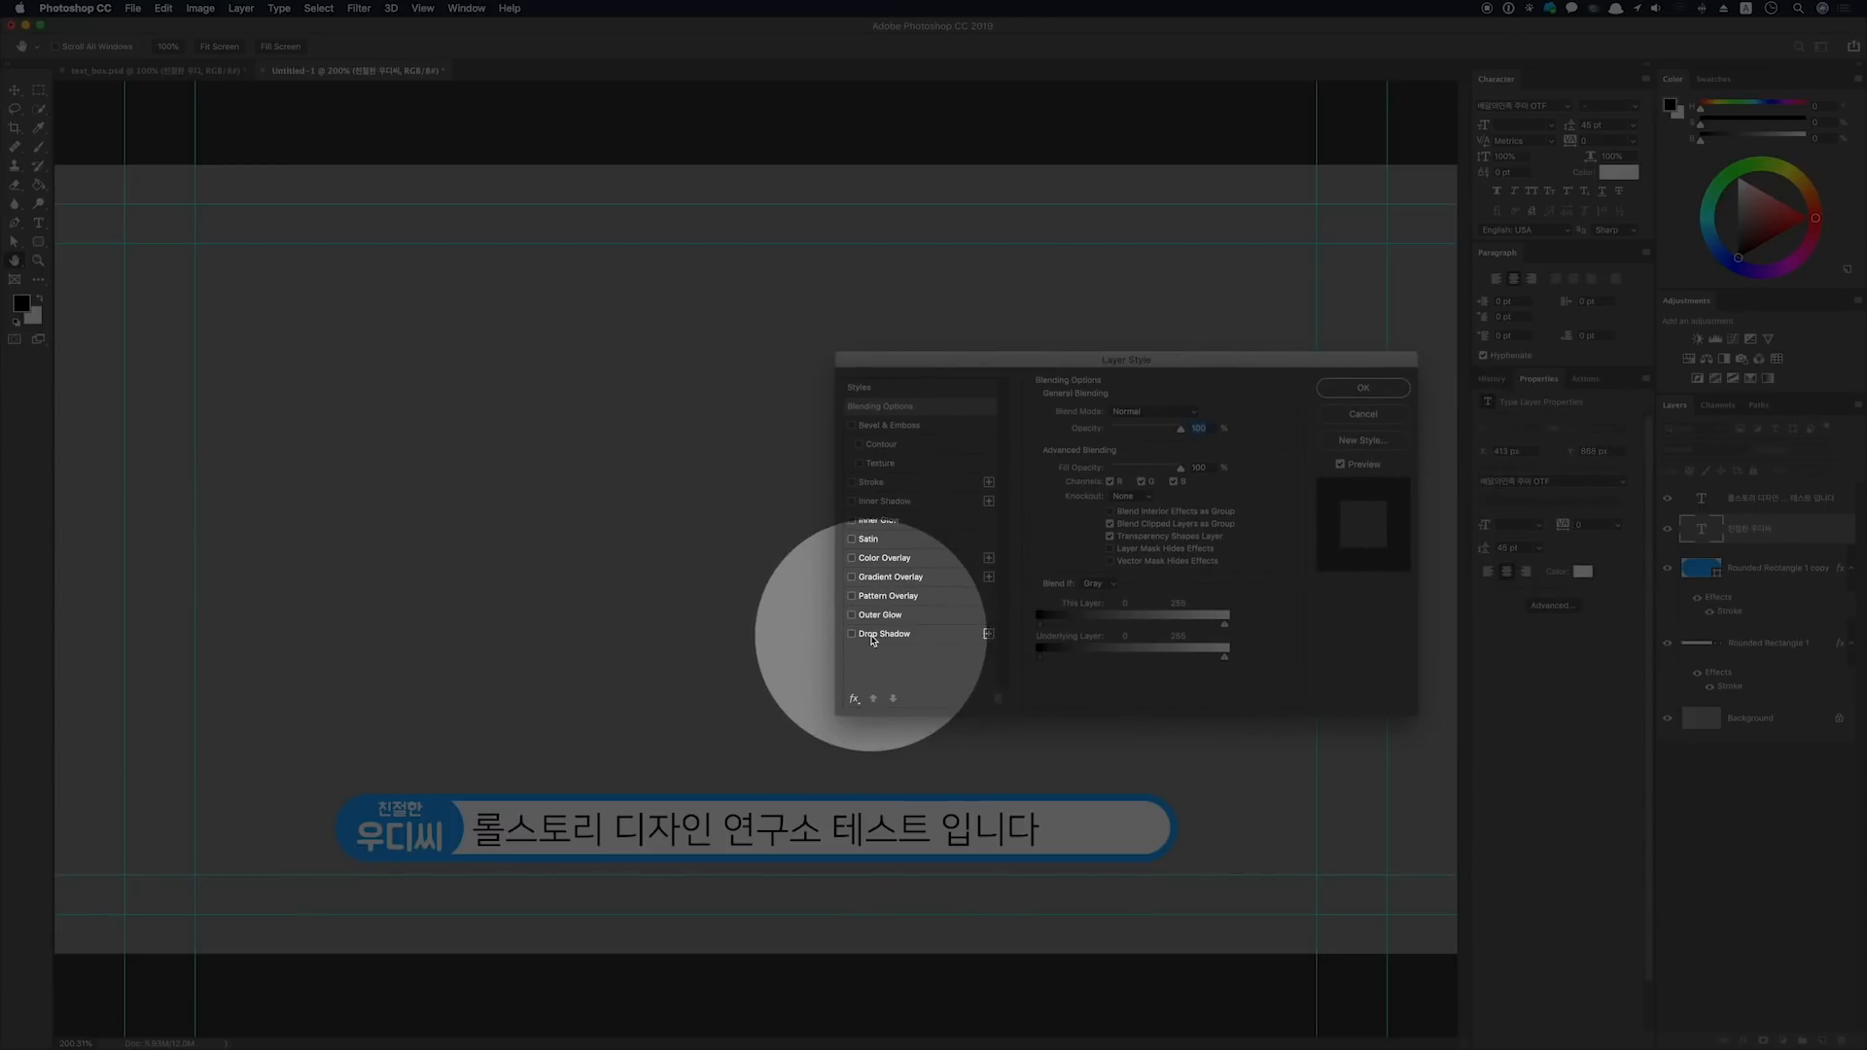
{"action": "left_click", "coordinate": [872, 633]}
{"action": "left_click_drag", "start_coordinate": [880, 360], "coordinate": [569, 362]}
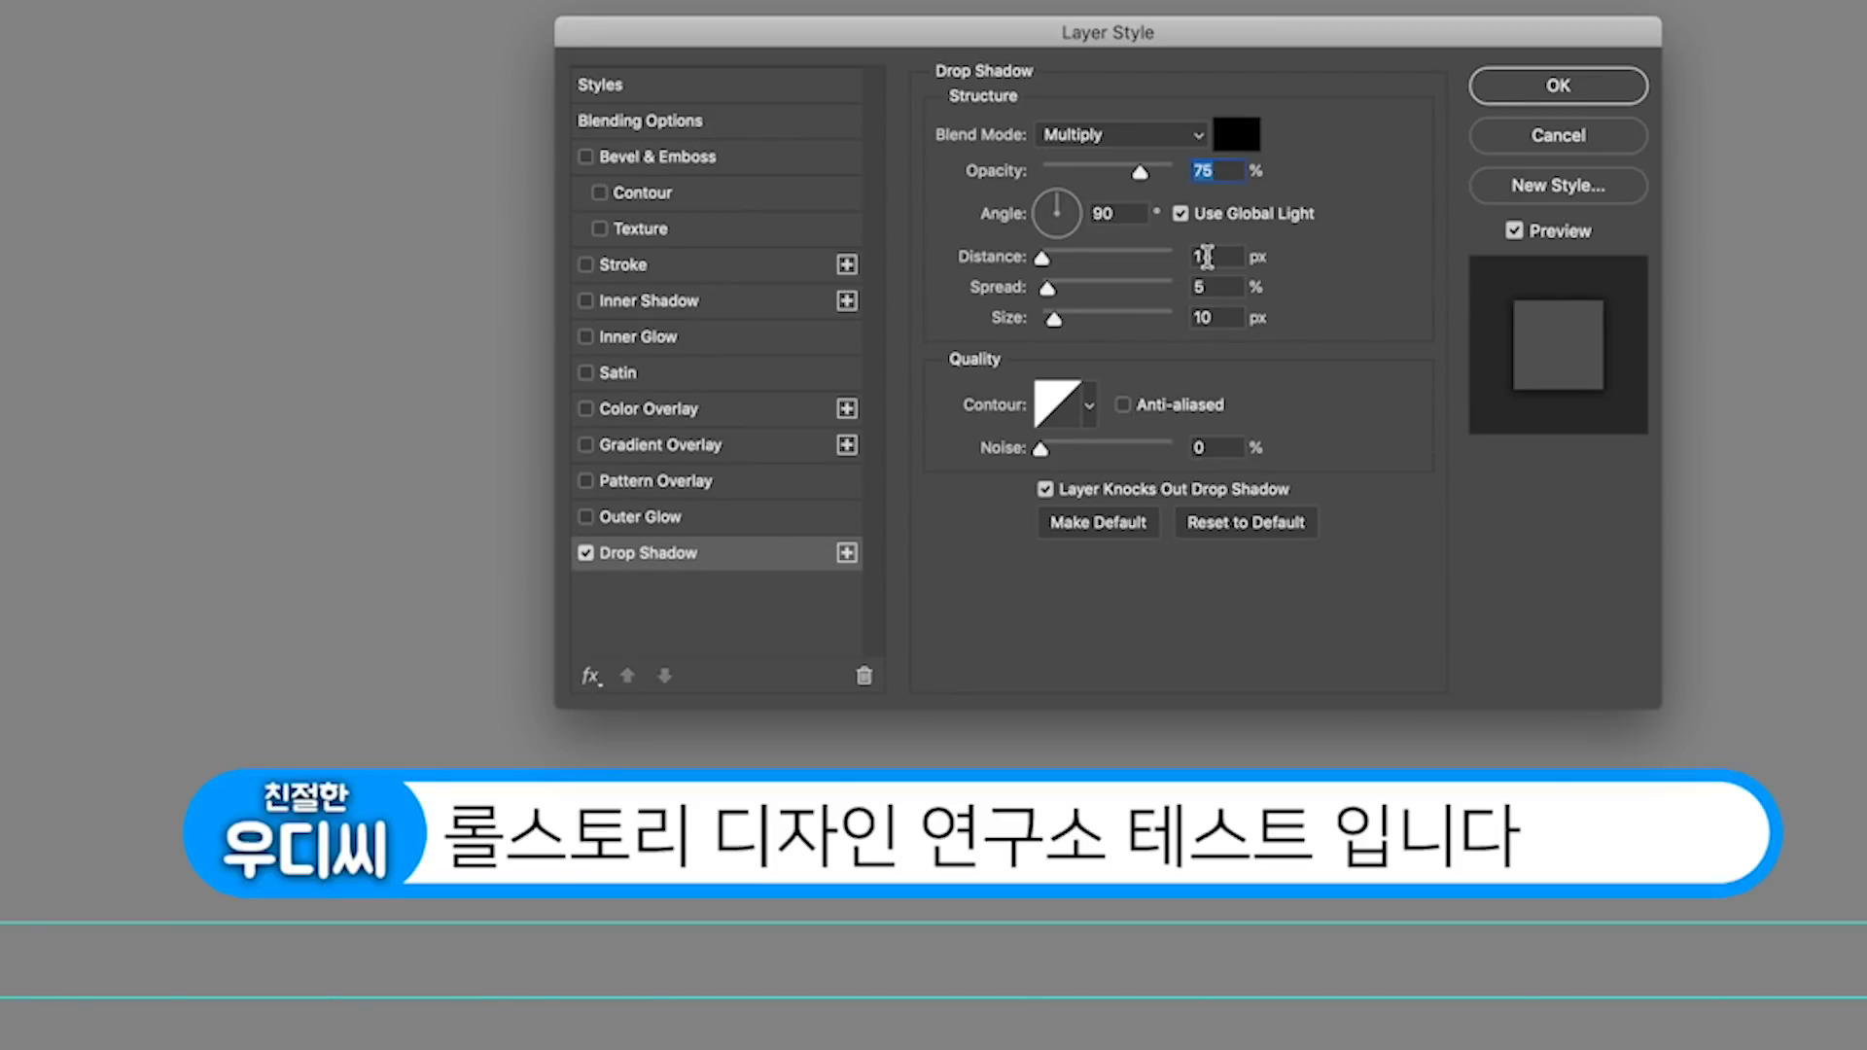
{"action": "left_click", "coordinate": [1206, 257]}
{"action": "type", "text": "5"}
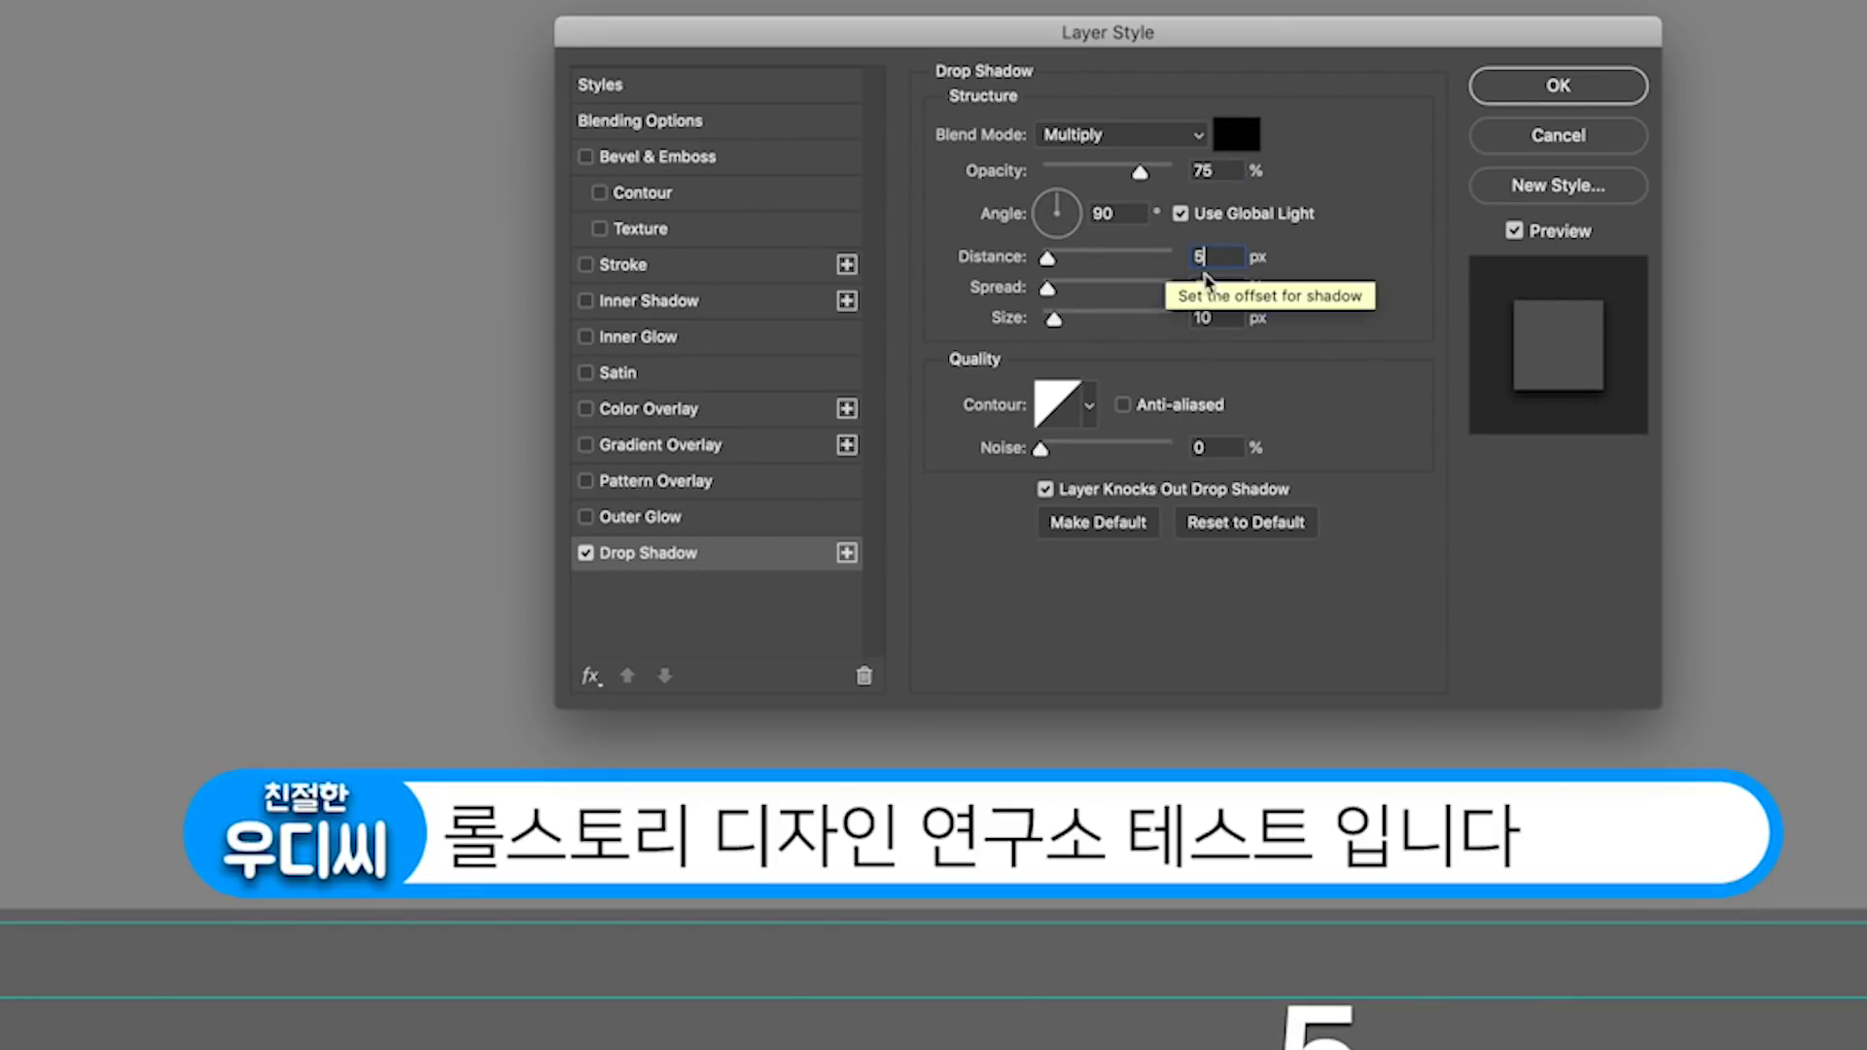
{"action": "key", "text": "Tab"}
{"action": "type", "text": "10"}
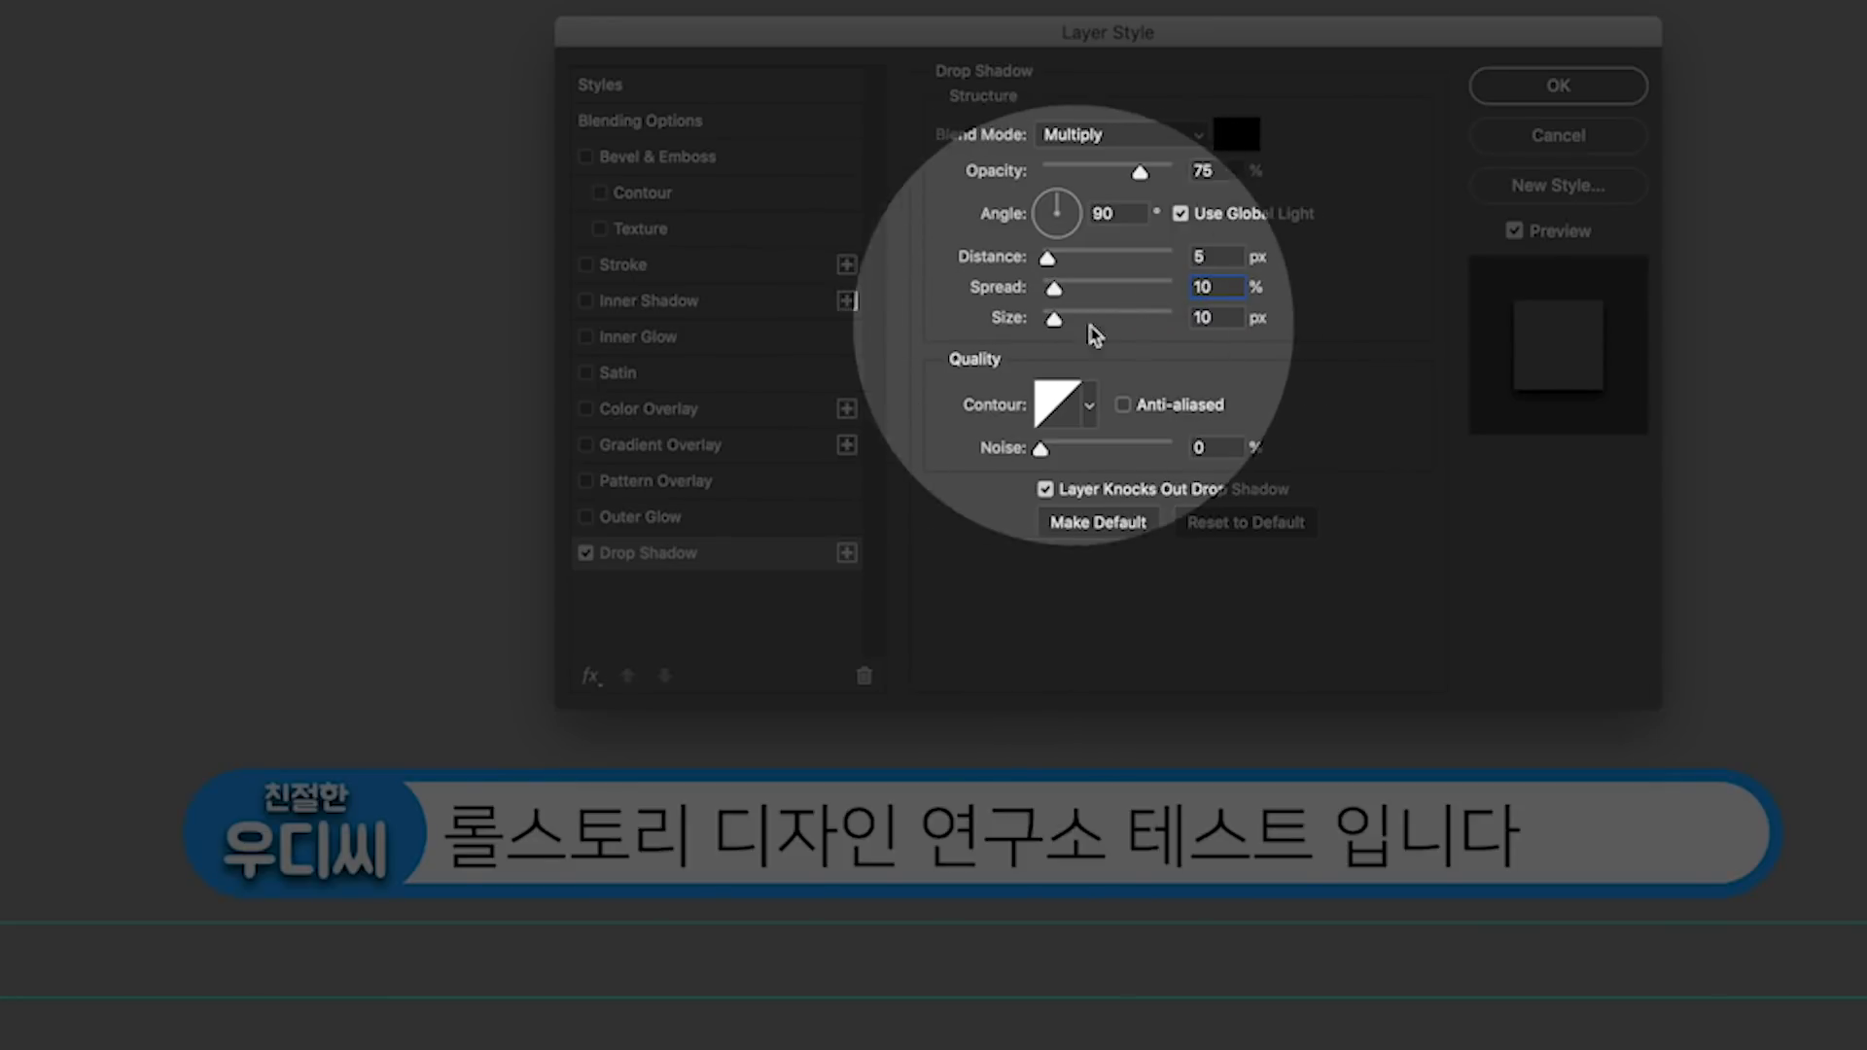
{"action": "double_click", "coordinate": [1224, 318]}
{"action": "type", "text": "0"}
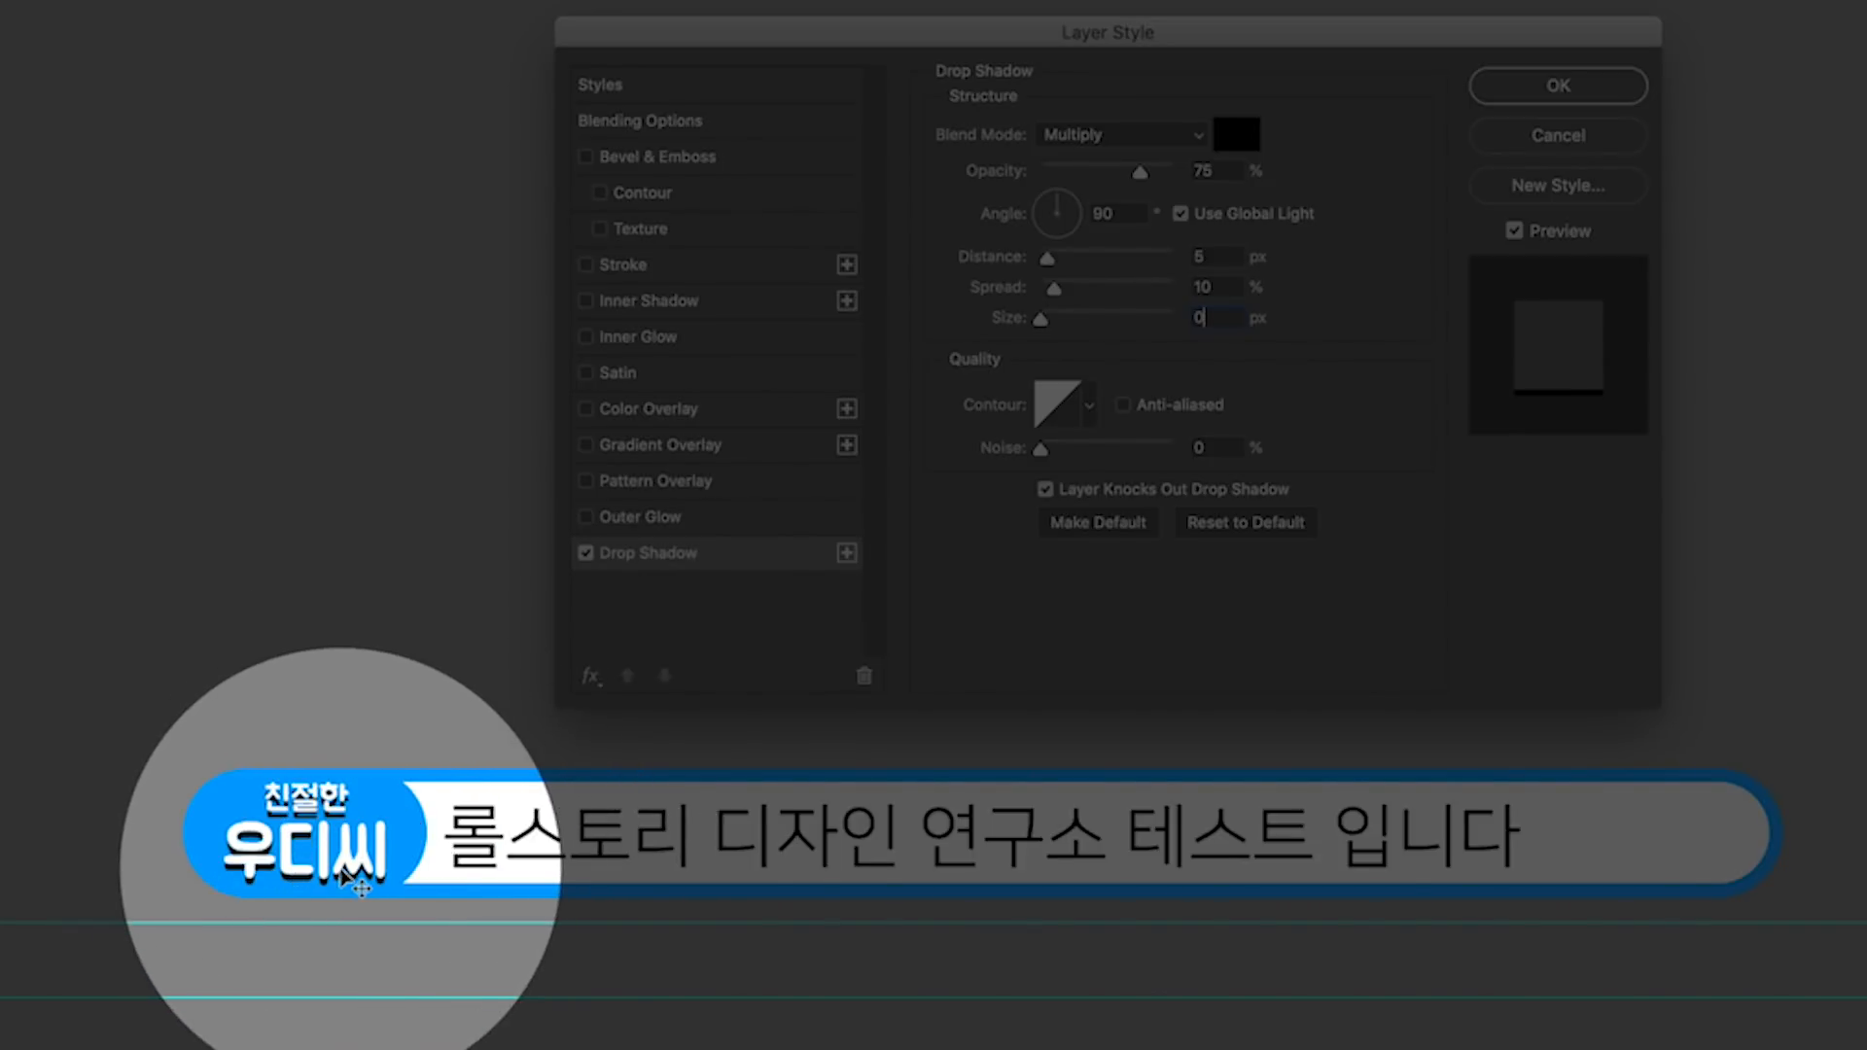
Set the drop shadow's opacity to 55% and its angle to 135°
{"action": "left_click_drag", "start_coordinate": [1221, 172], "coordinate": [1157, 174]}
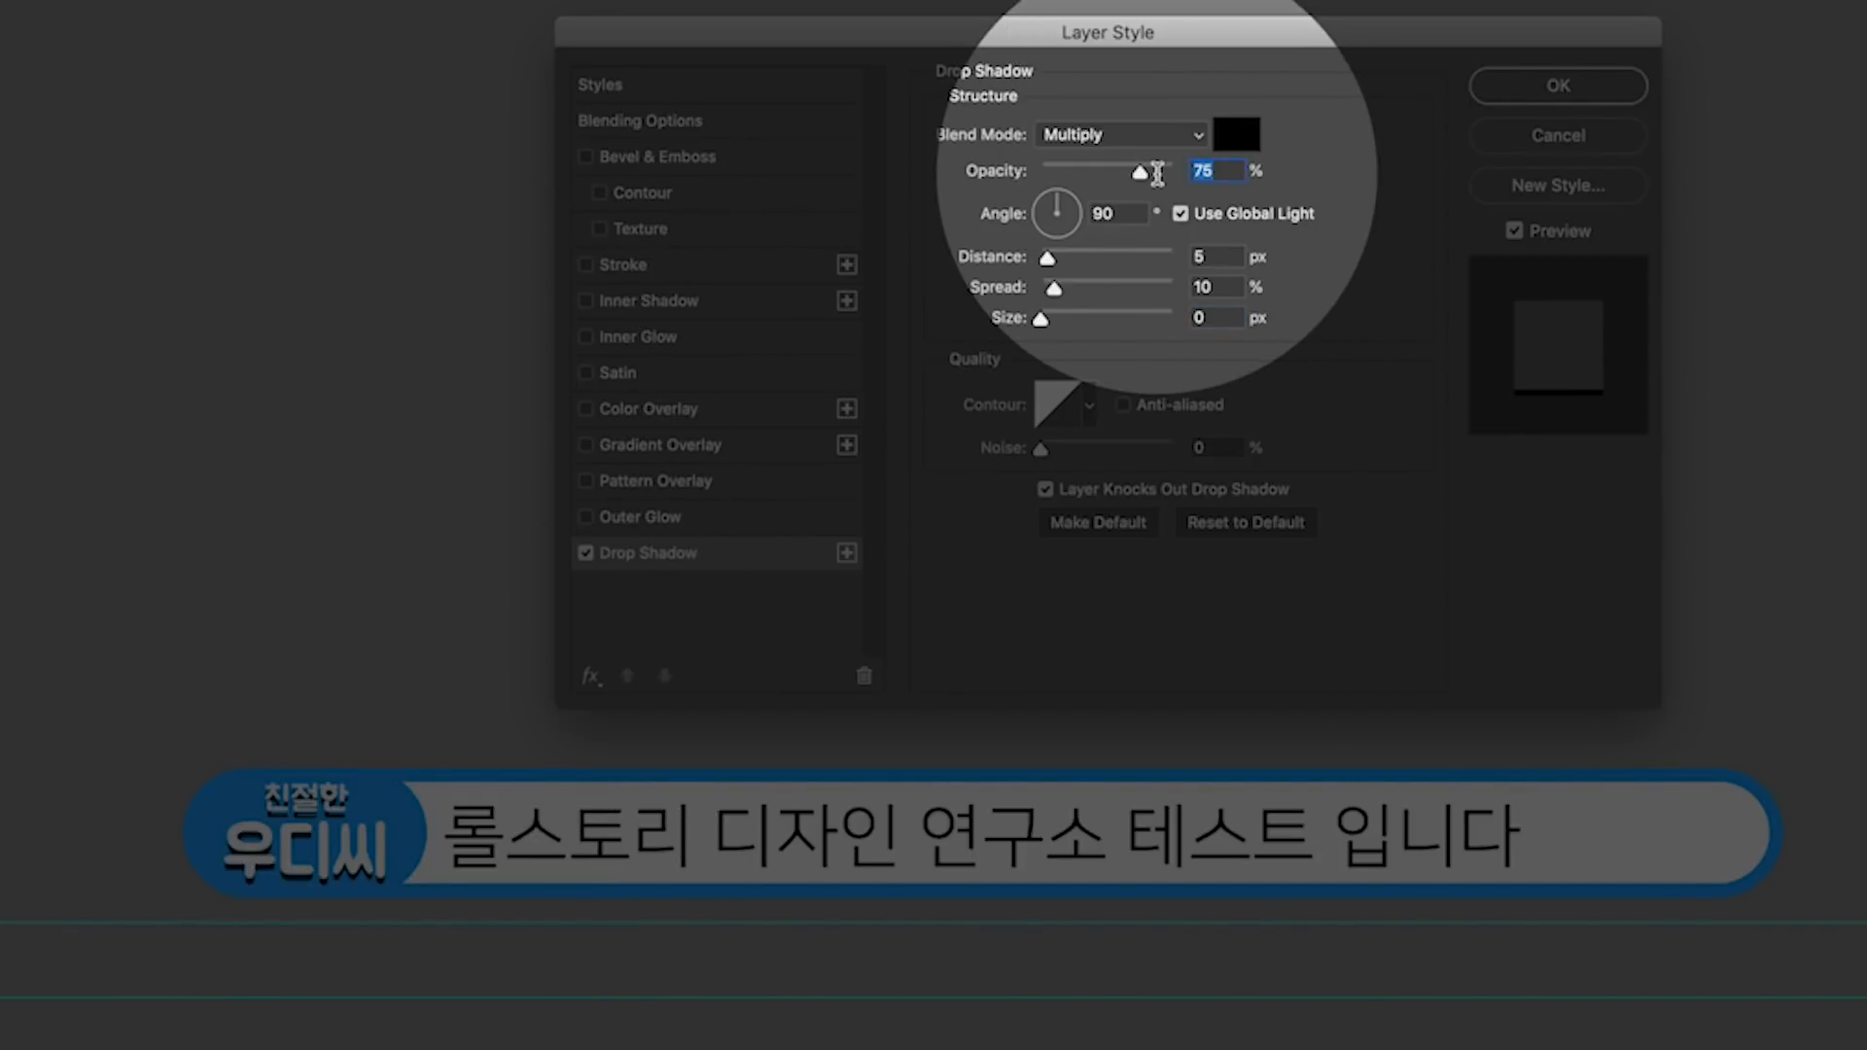
{"action": "type", "text": "55"}
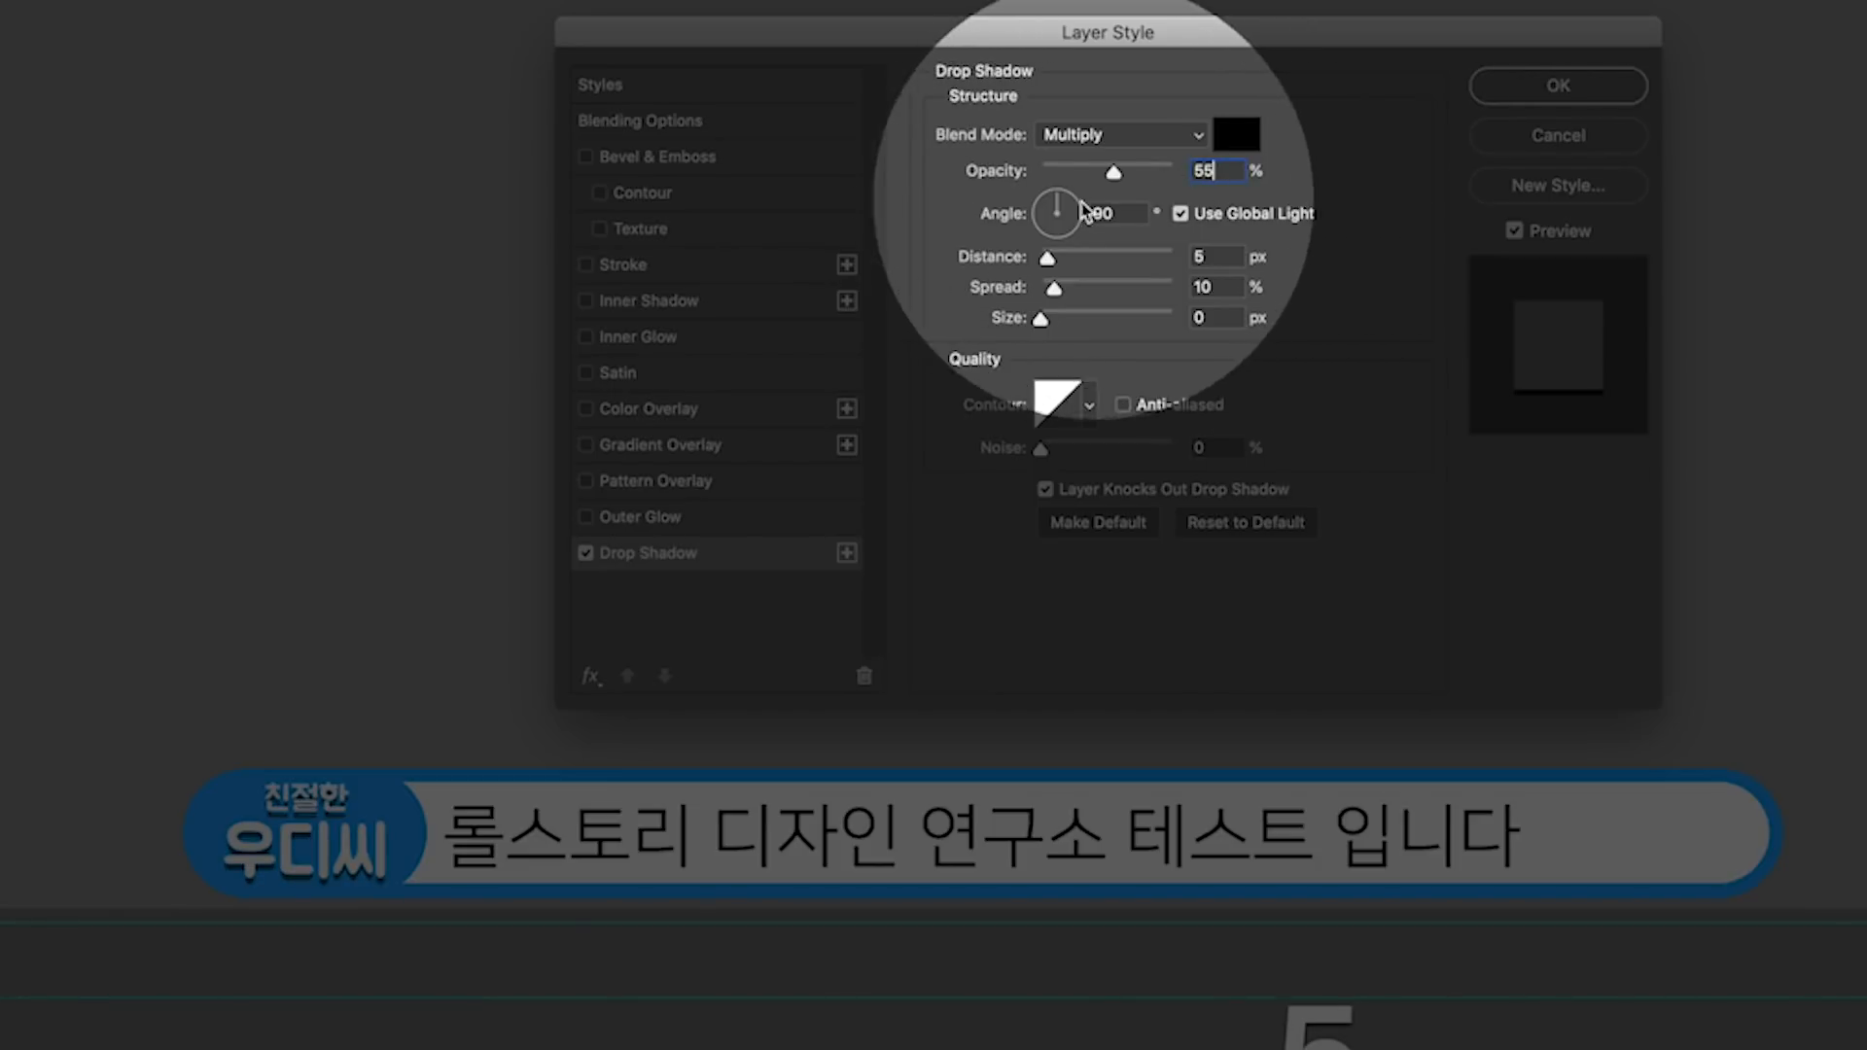
{"action": "type", "text": "135"}
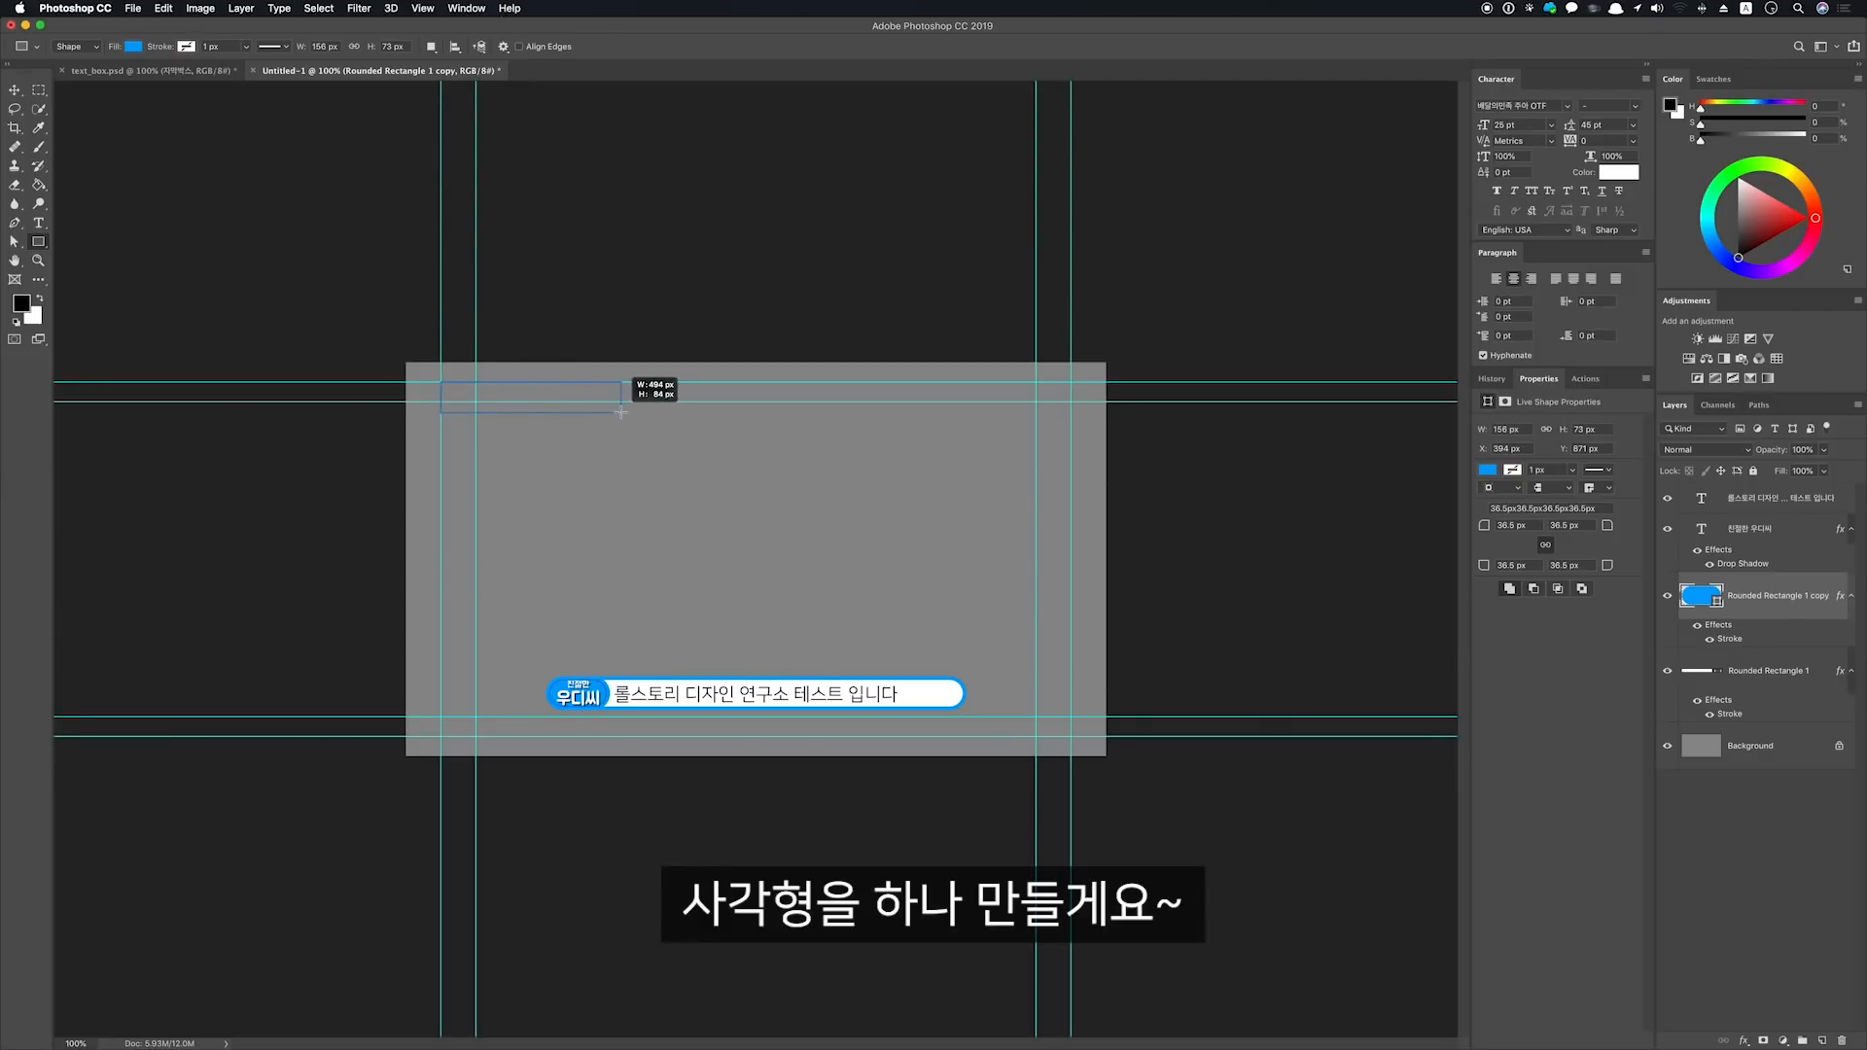
Draw a blue rectangle about 502 x 82 px from the outer guide intersection in the canvas's upper-left corner
{"action": "left_click_drag", "start_coordinate": [624, 411], "coordinate": [620, 412]}
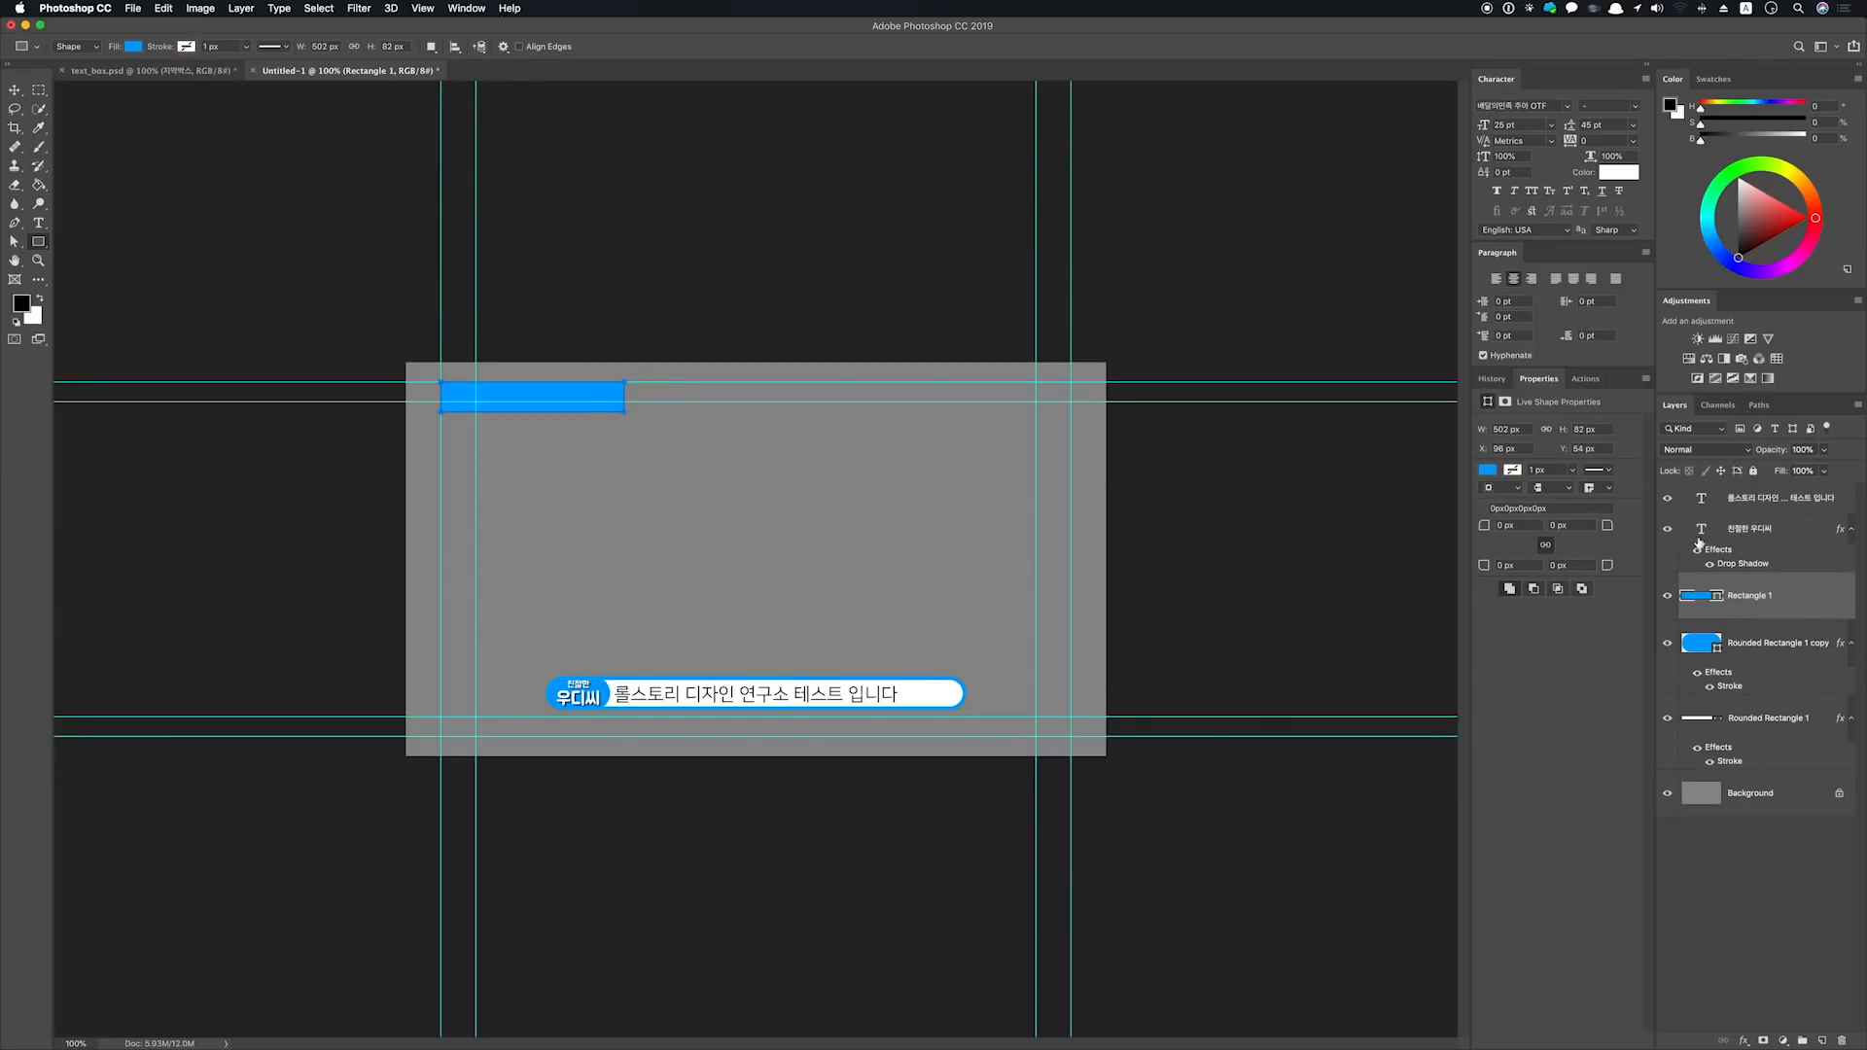
Change the fill of the upper-left rectangle from blue to orange
{"action": "double_click", "coordinate": [1708, 597]}
{"action": "left_click_drag", "start_coordinate": [1444, 625], "coordinate": [1444, 646]}
{"action": "left_click", "coordinate": [1571, 468]}
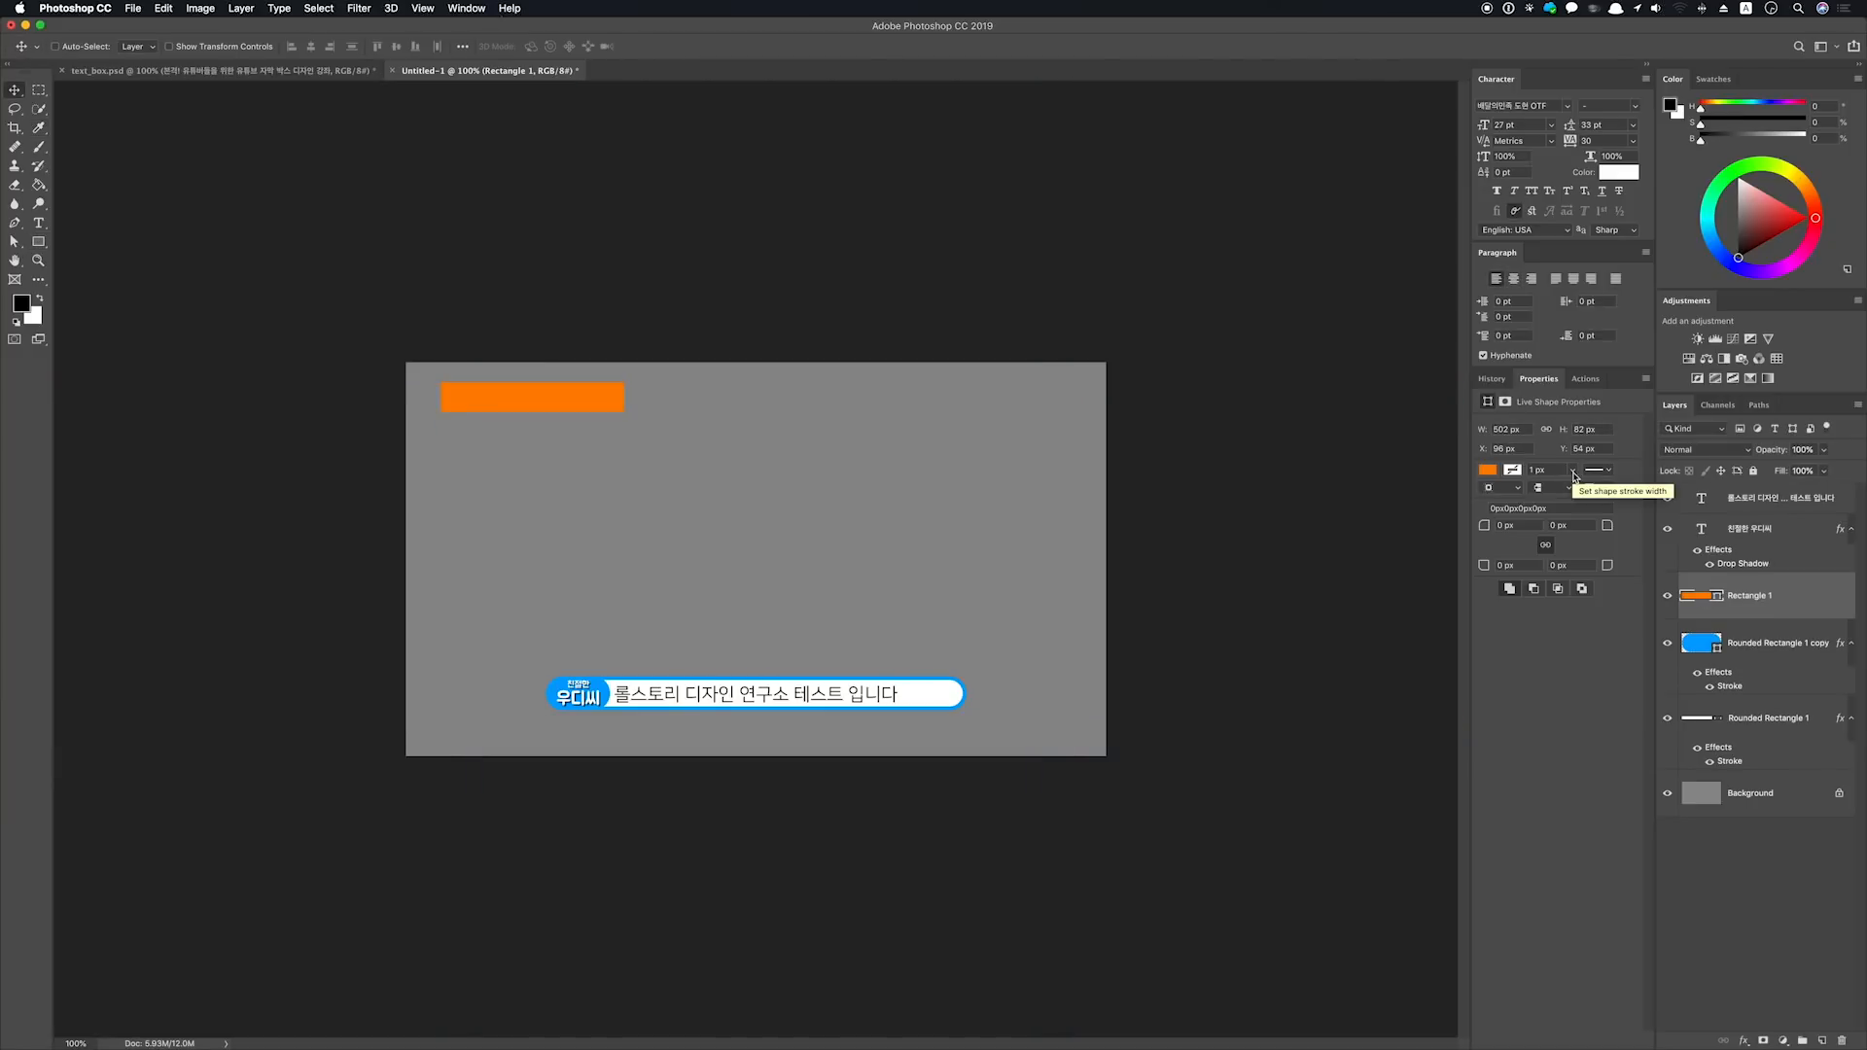
Add the two-line white text "본격! 유튜버들을 위한 / 유튜브 자막 박스 디자인 강좌" and place it on the orange rectangle
{"action": "key", "text": "t"}
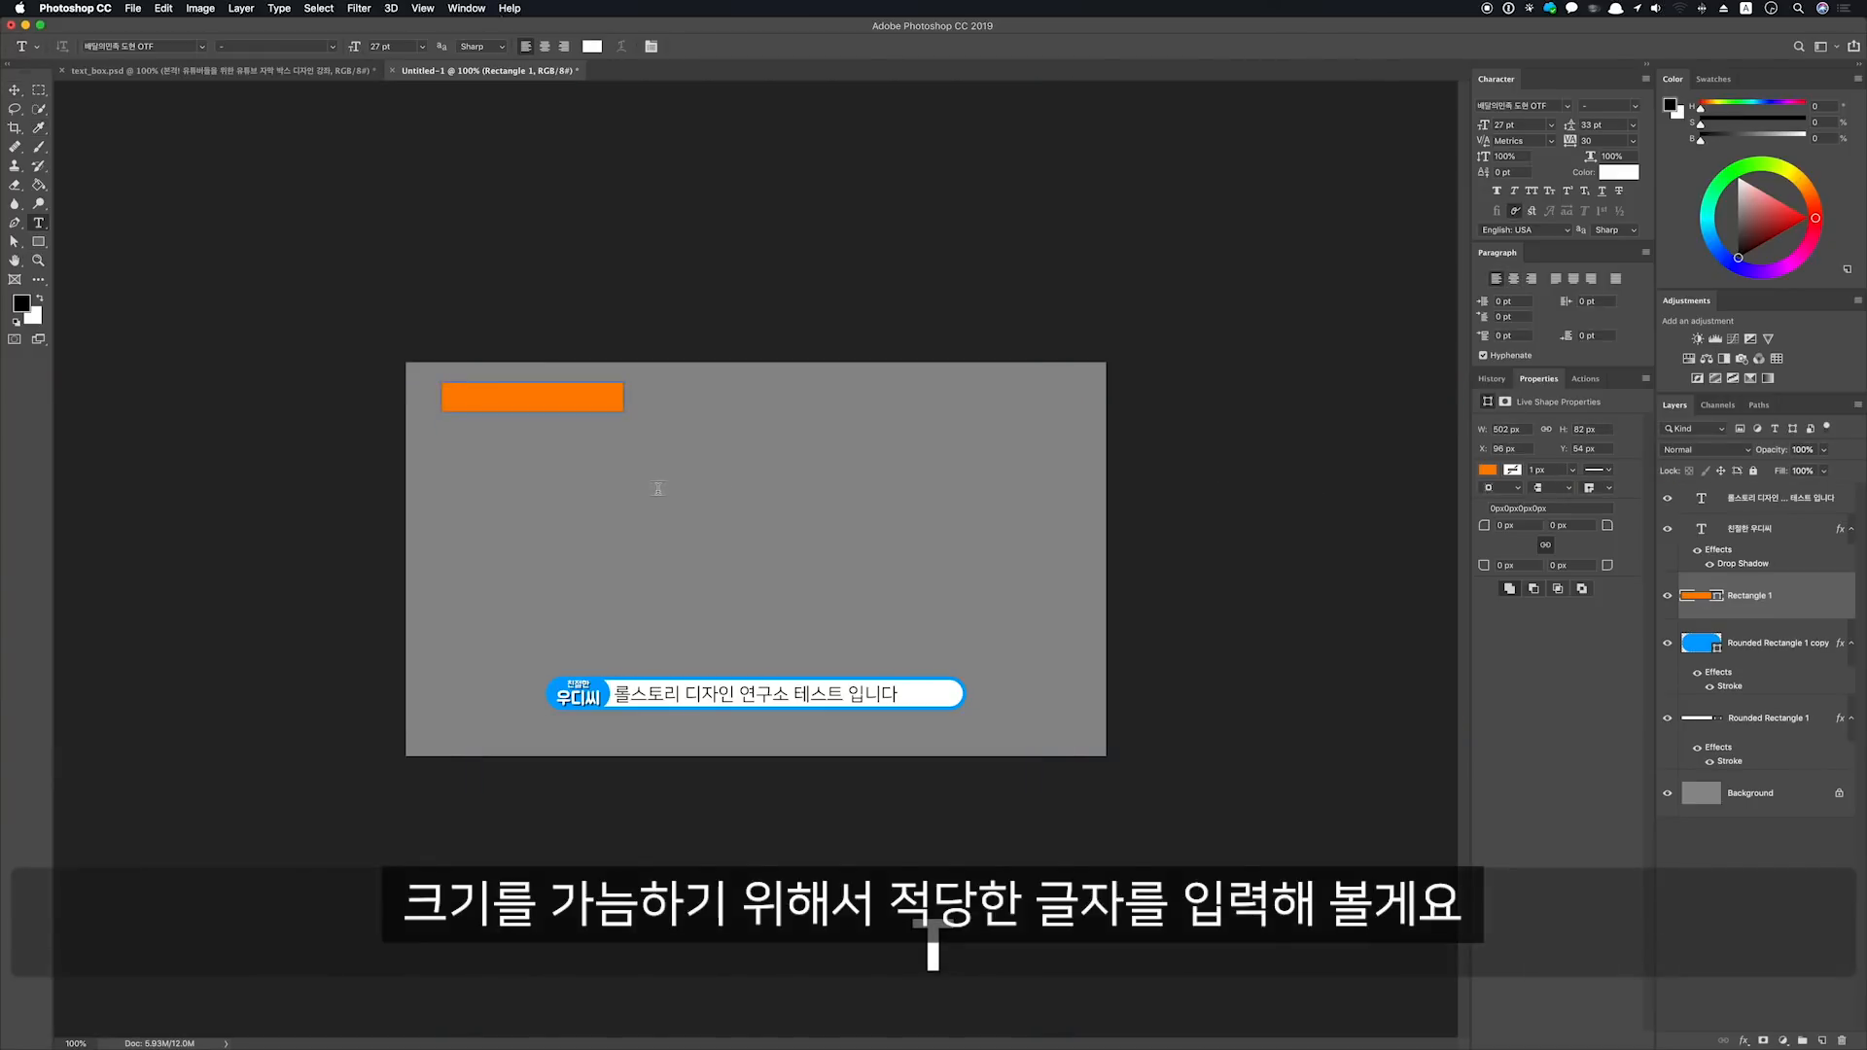
{"action": "left_click", "coordinate": [658, 488]}
{"action": "key", "text": "super+Return"}
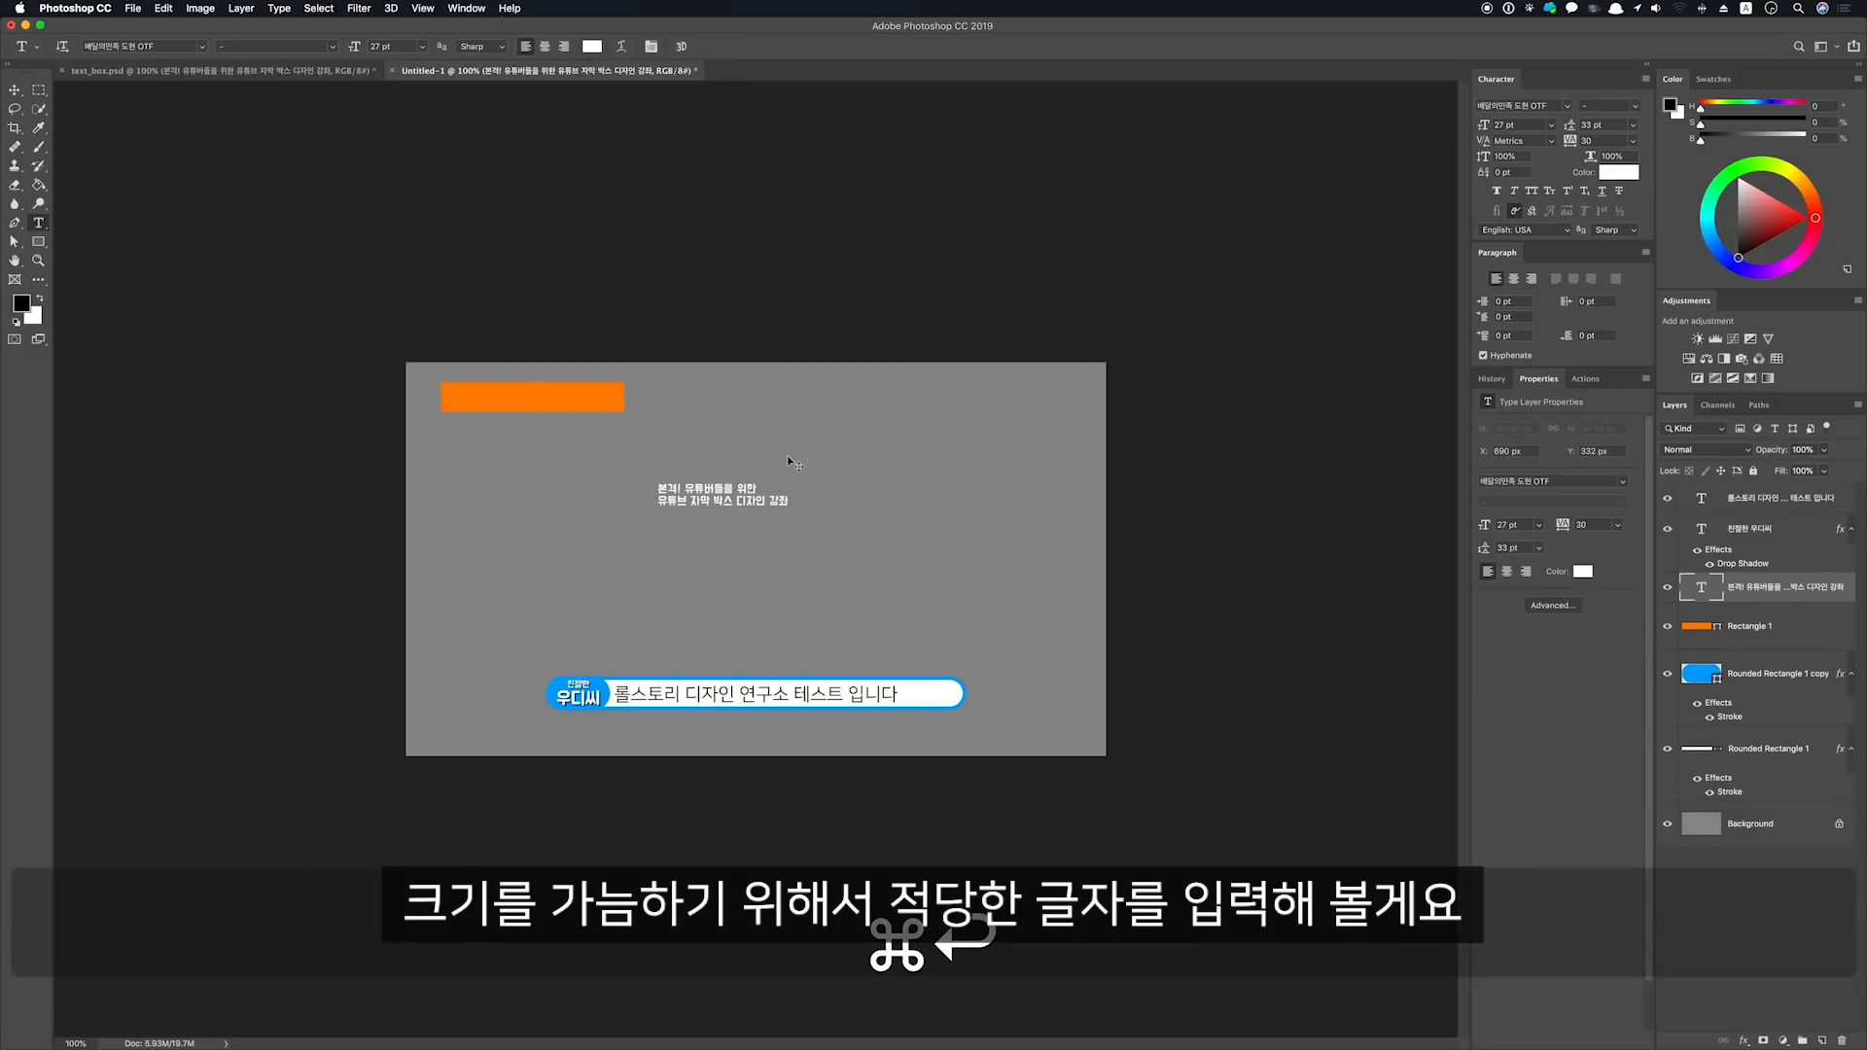
{"action": "key", "text": "super+equal"}
{"action": "key", "text": "v"}
{"action": "left_click_drag", "start_coordinate": [618, 420], "coordinate": [395, 261]}
{"action": "key", "text": "Left"}
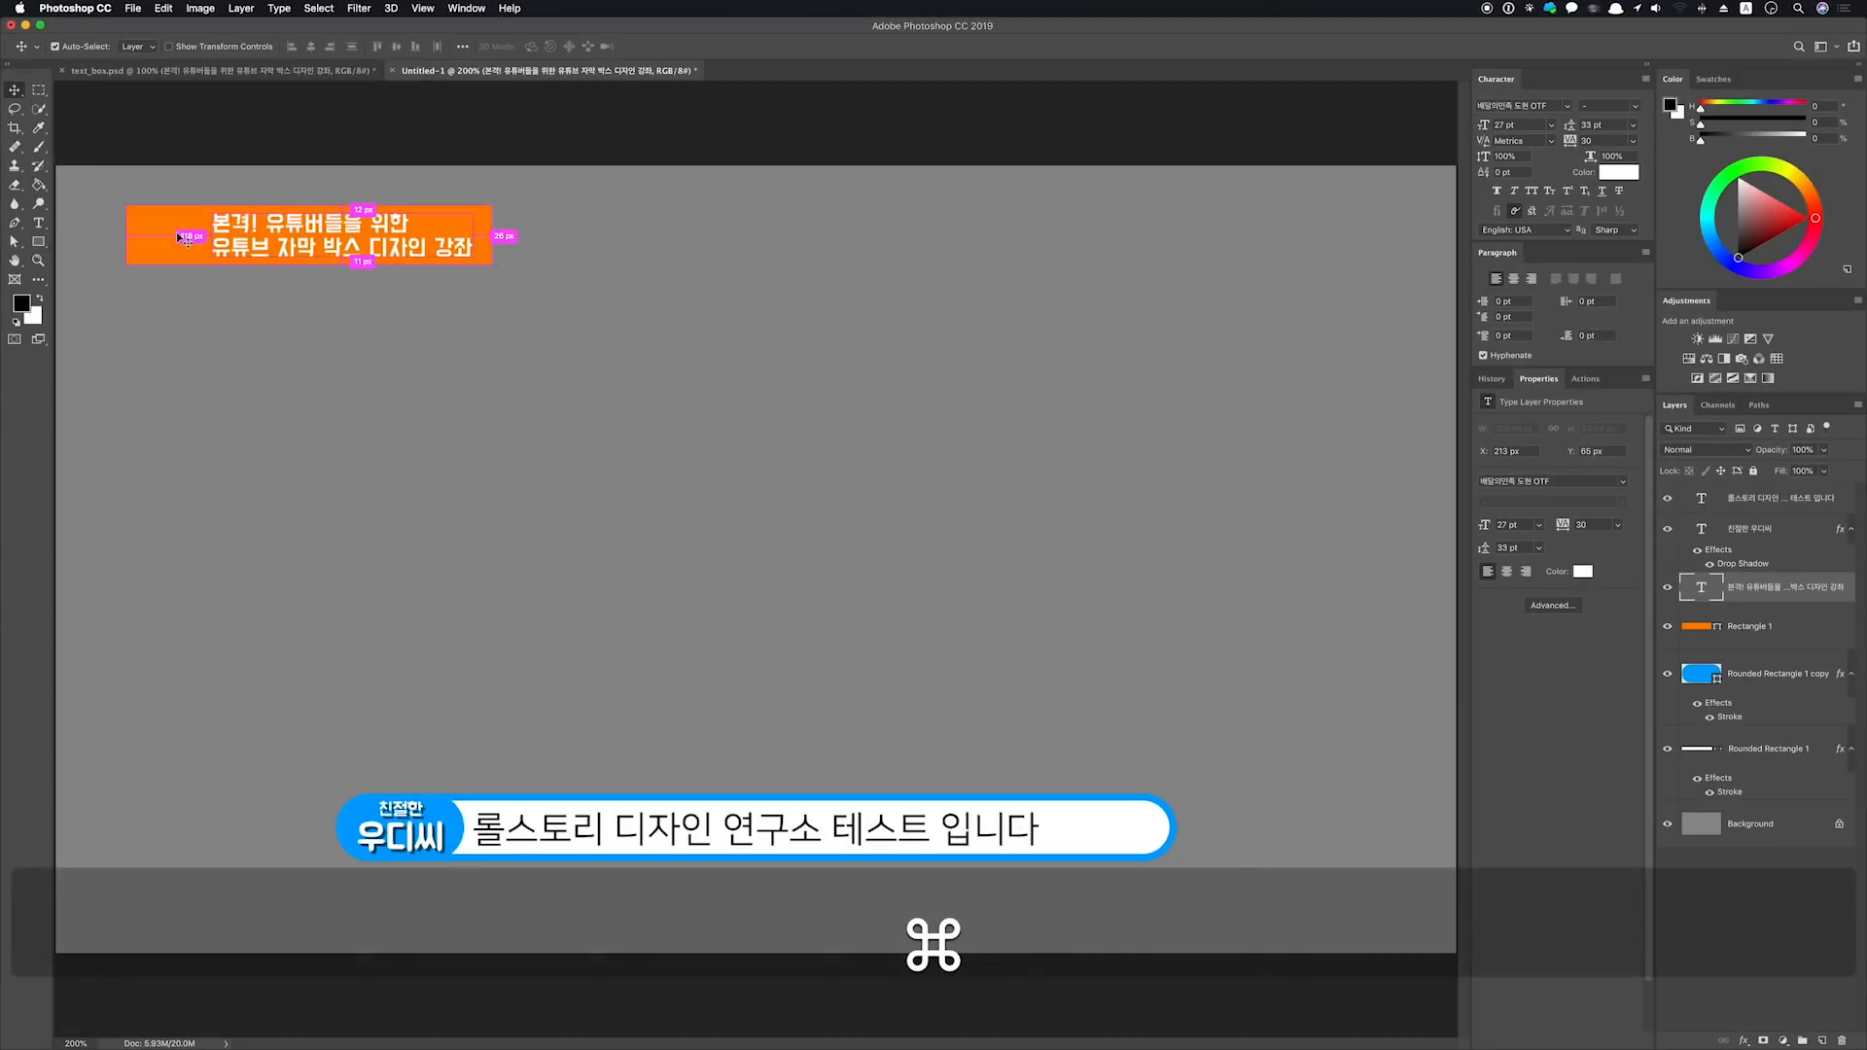
Stretch the orange rectangle symmetrically about its centre to a height of 90 px
{"action": "left_click", "coordinate": [293, 236], "text": "super"}
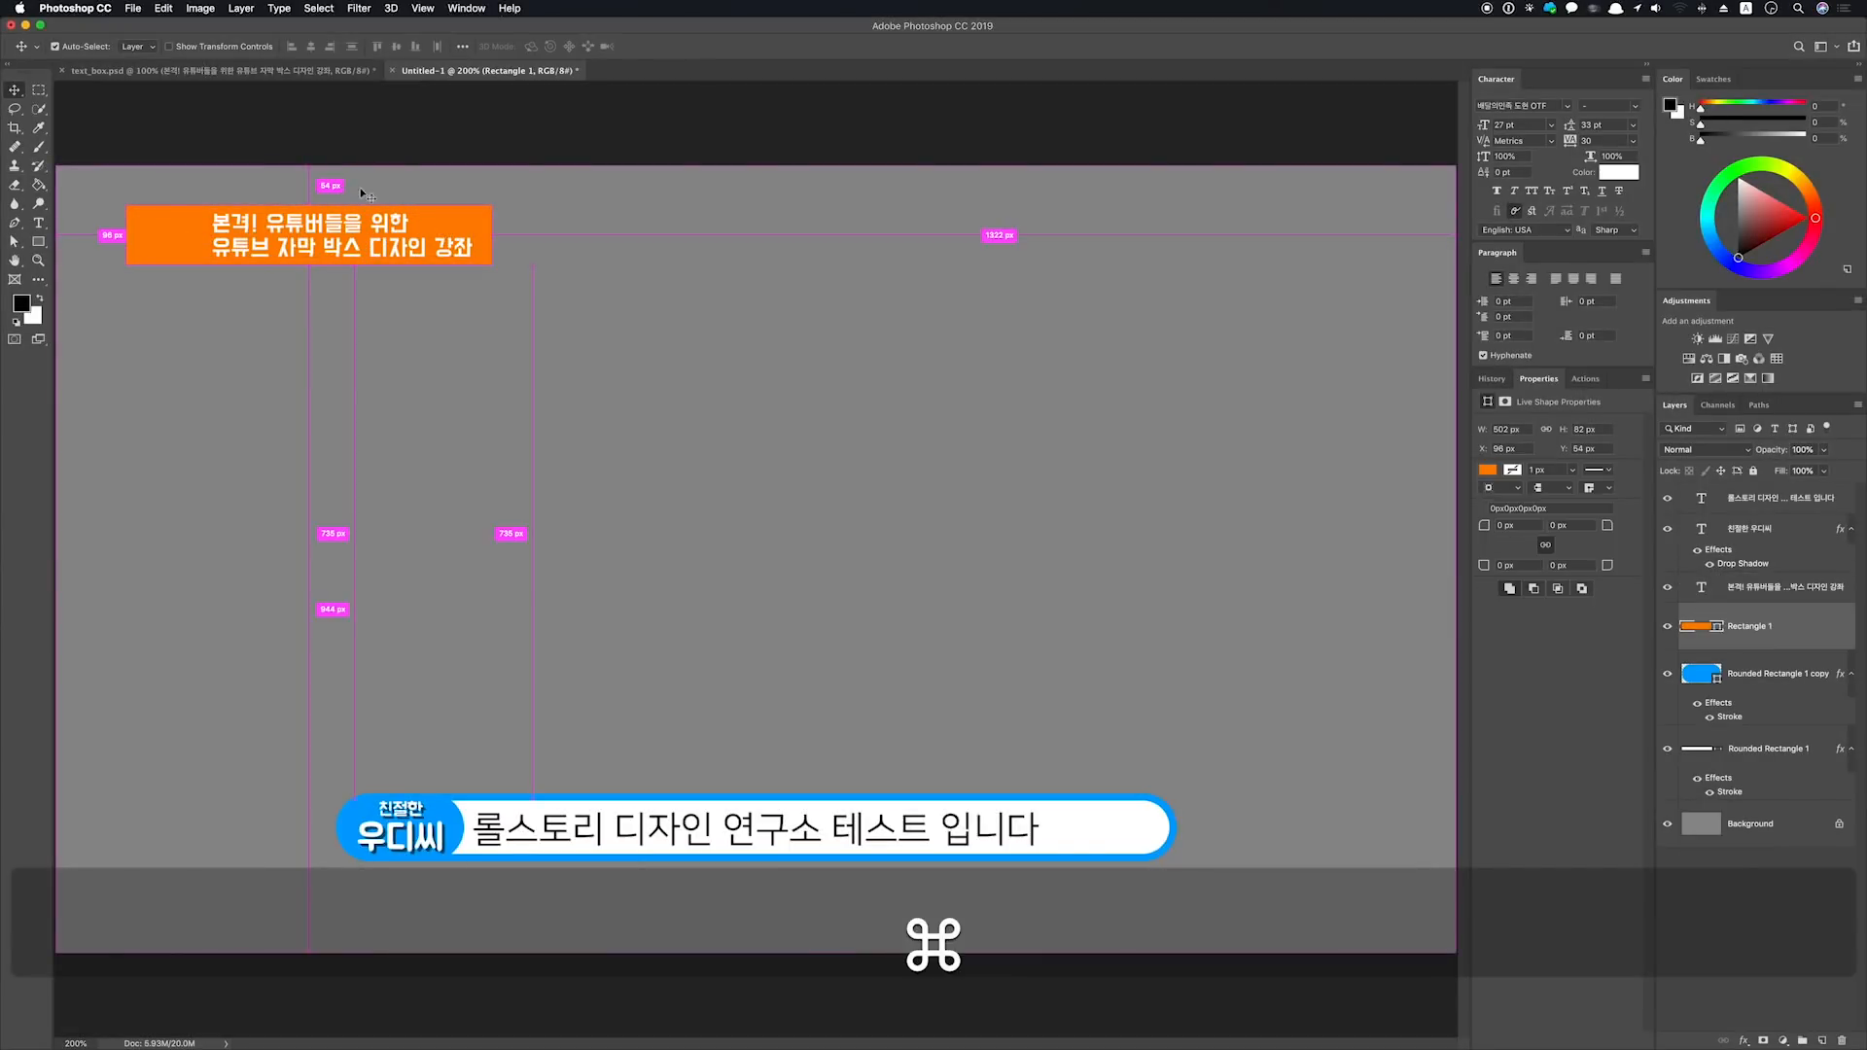
{"action": "key", "text": "super+t"}
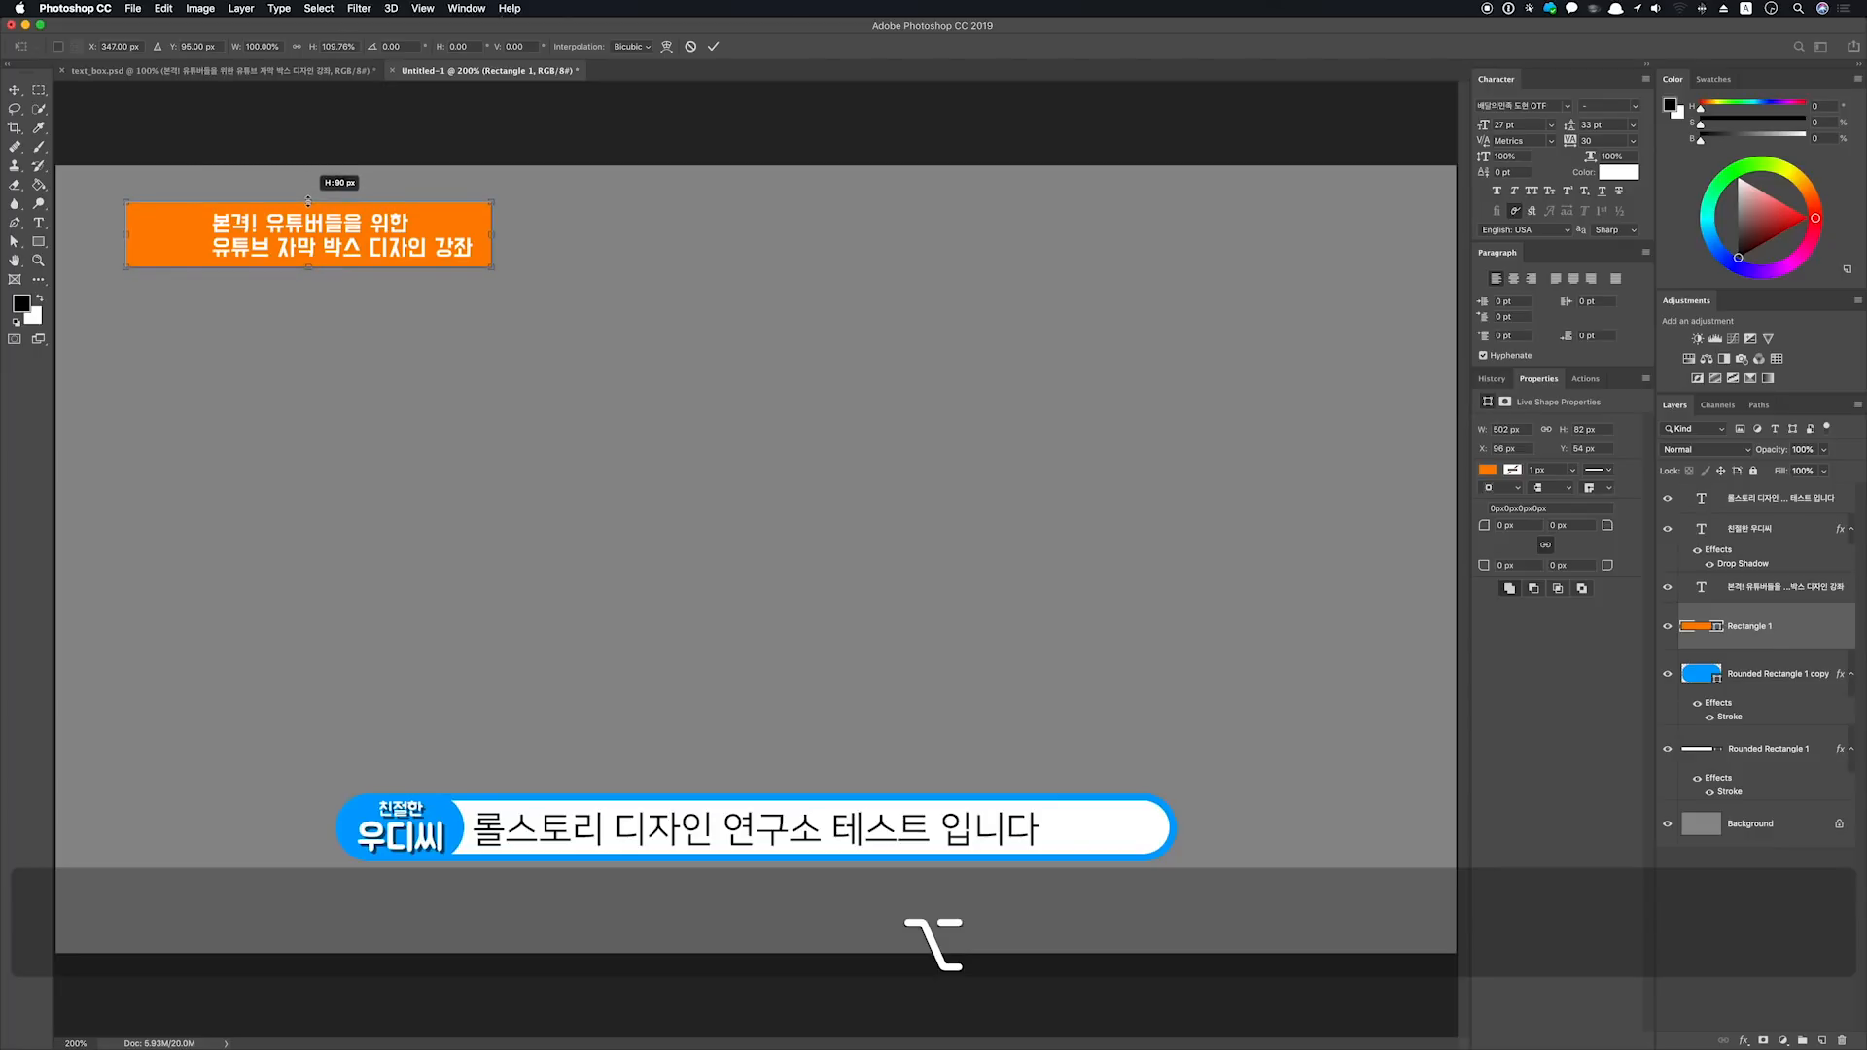
{"action": "key", "text": "Return"}
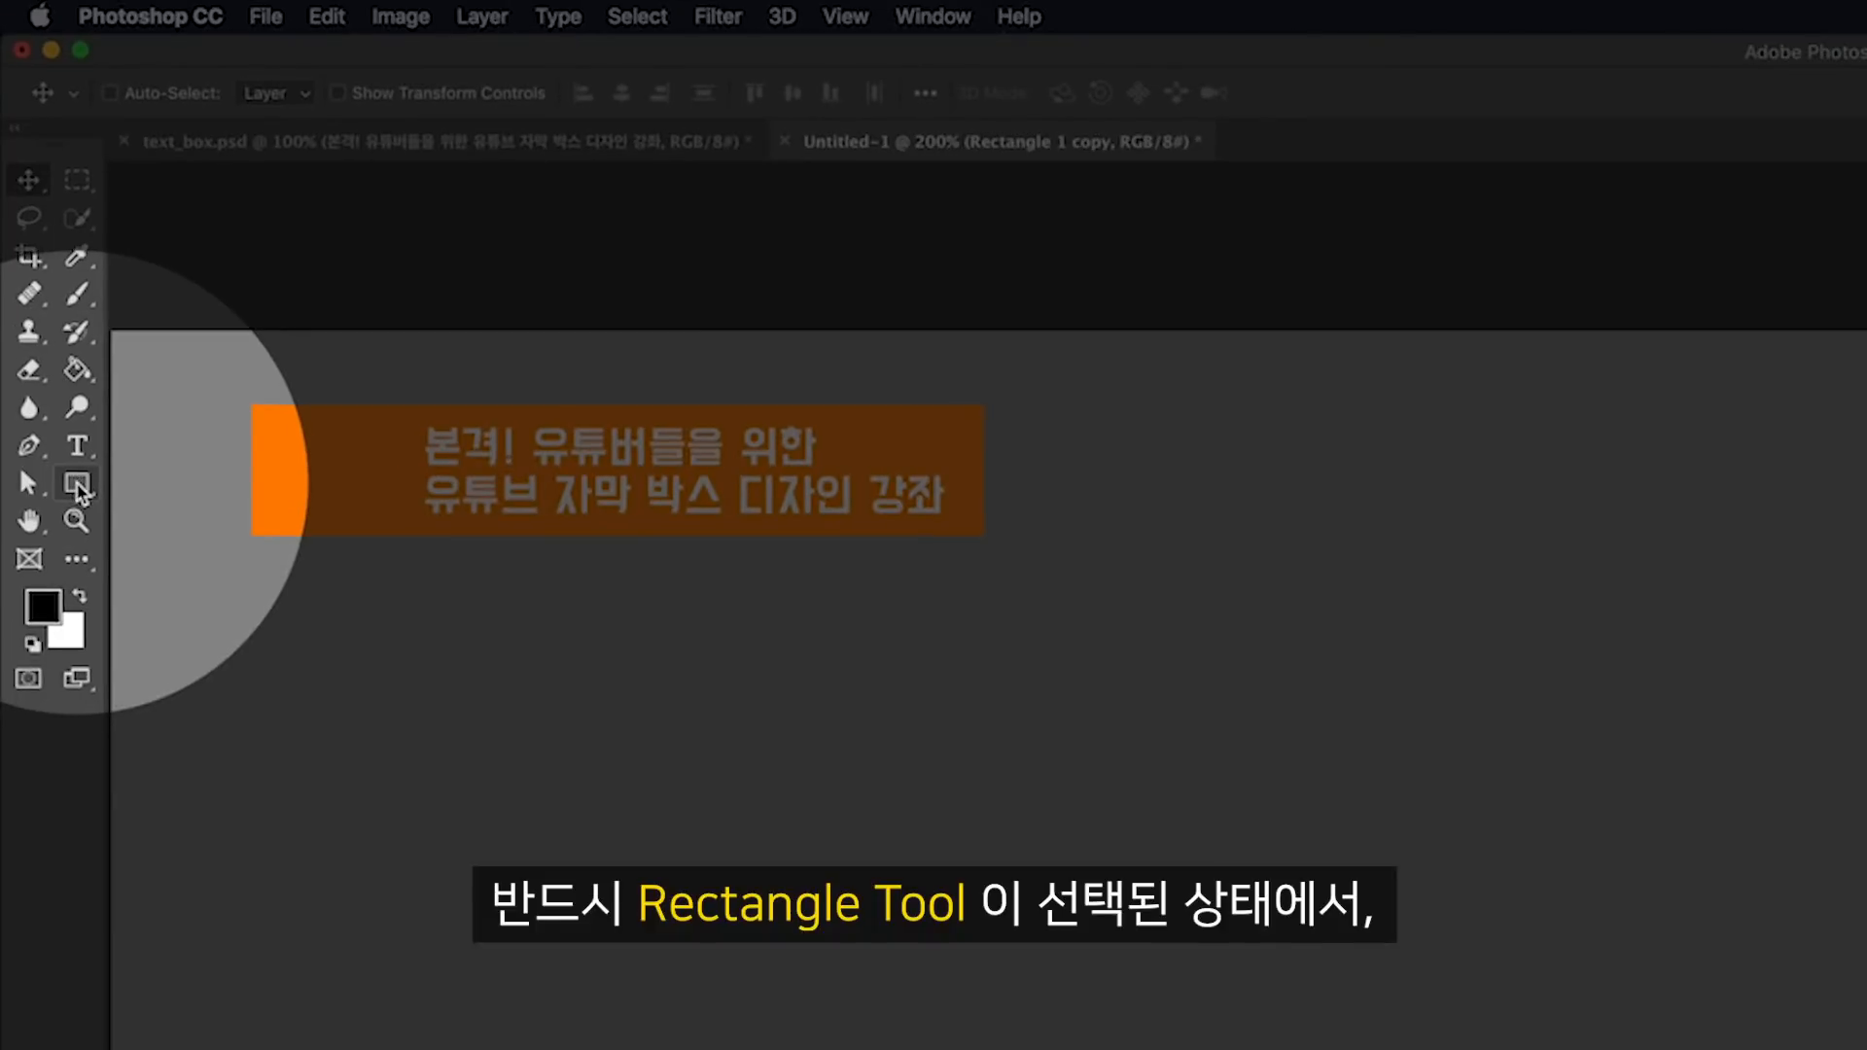
Remove the fill of the rectangle copy and set its stroke colour to white
{"action": "left_click", "coordinate": [78, 490]}
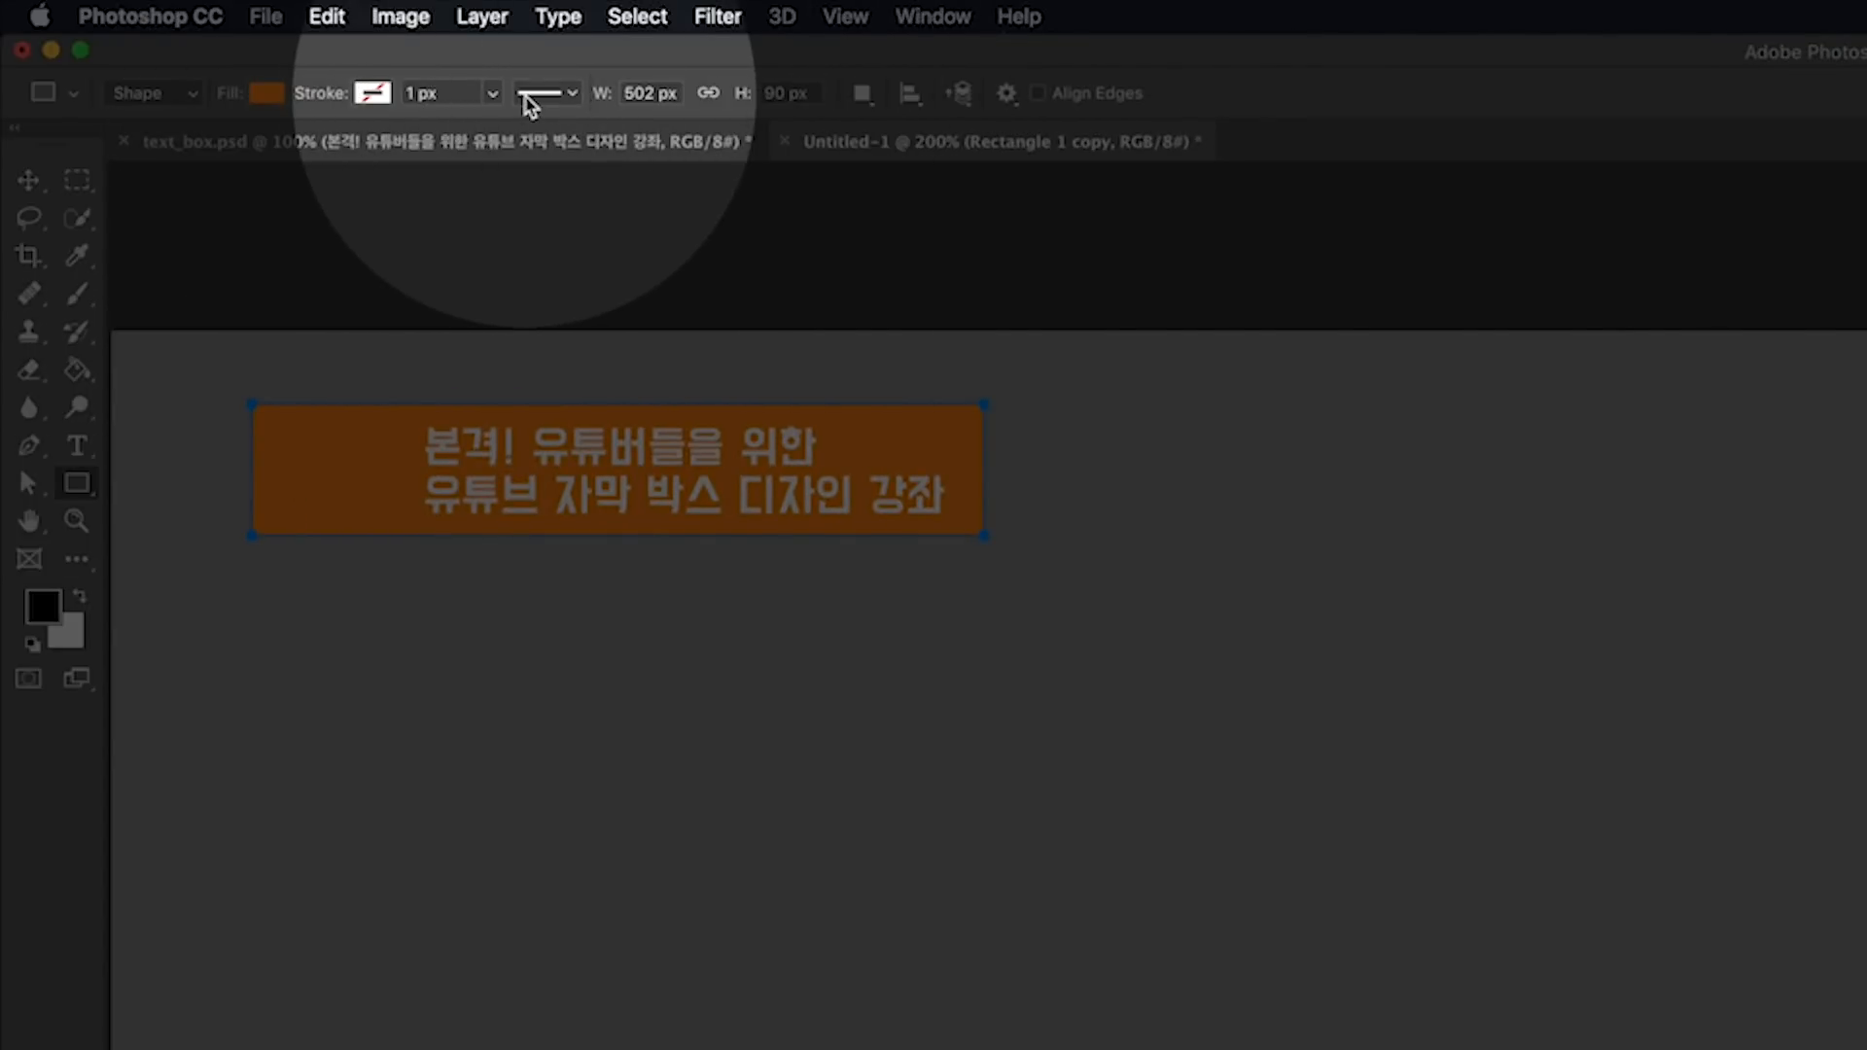
{"action": "left_click", "coordinate": [266, 95]}
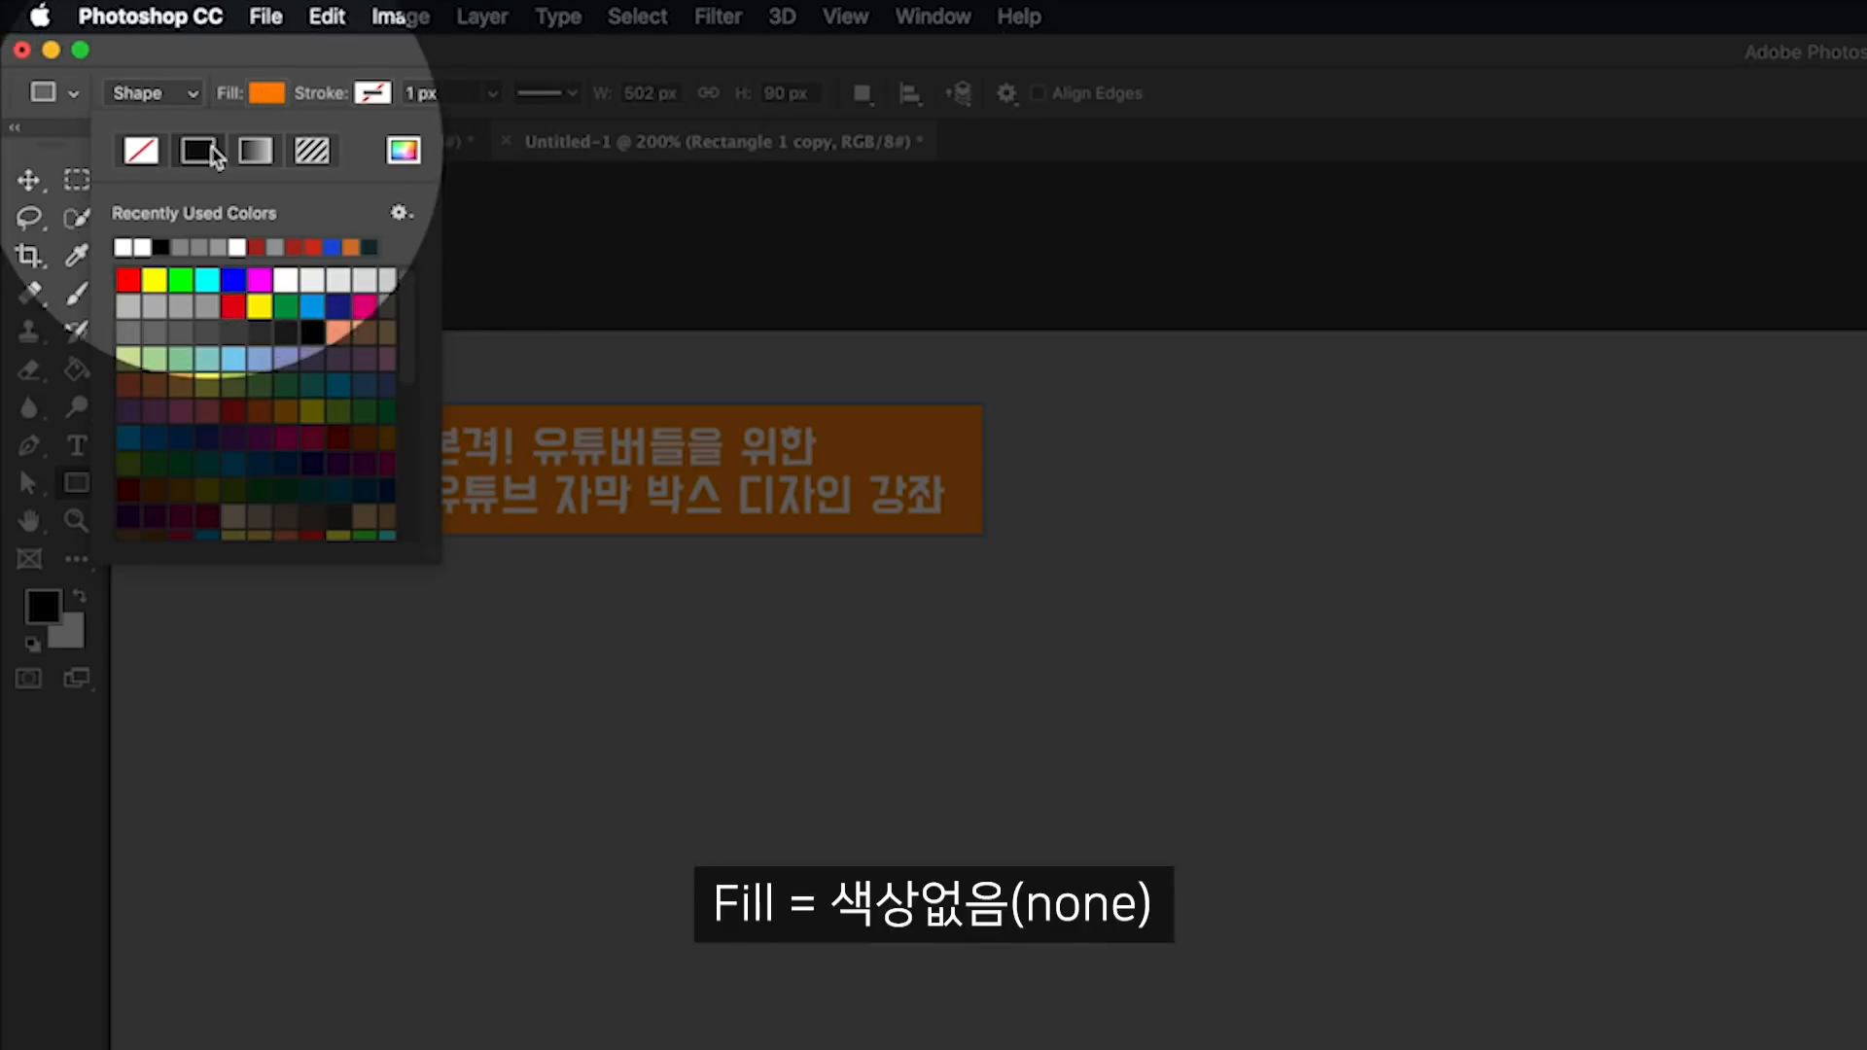
{"action": "left_click", "coordinate": [143, 148]}
{"action": "left_click", "coordinate": [370, 94]}
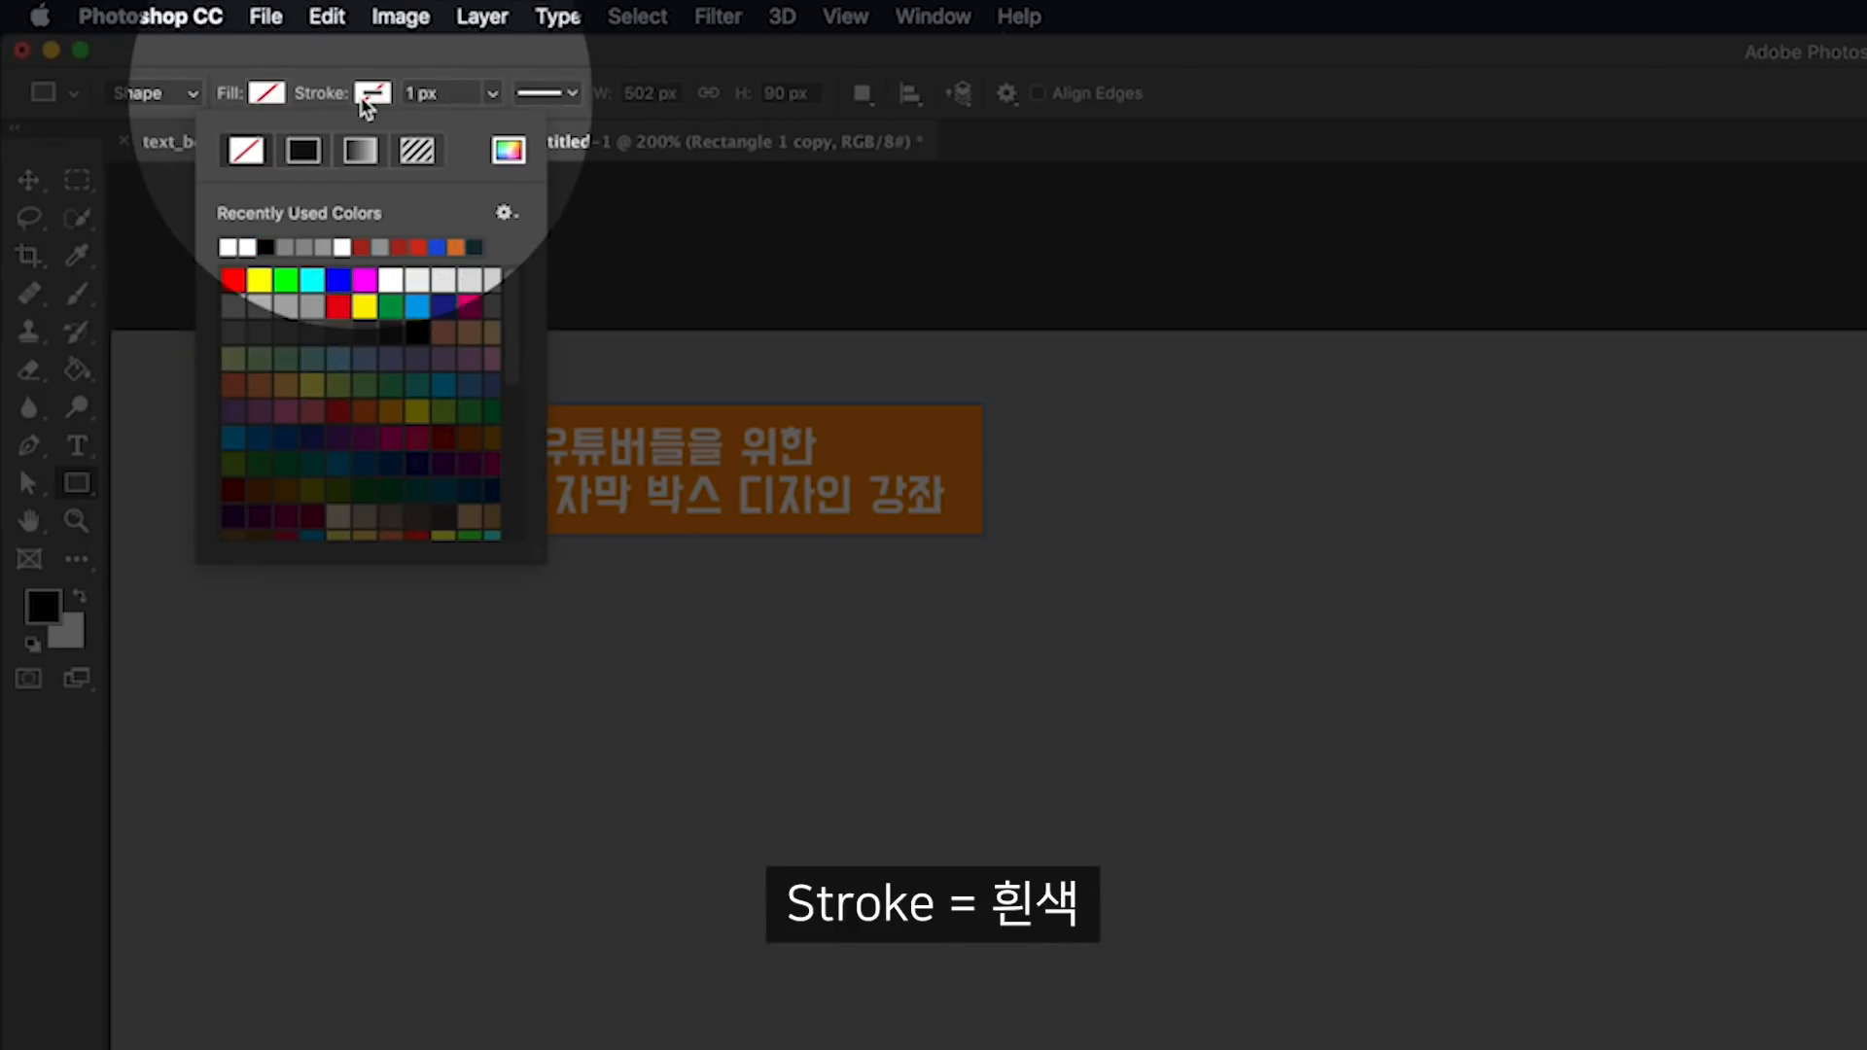
{"action": "left_click", "coordinate": [229, 246]}
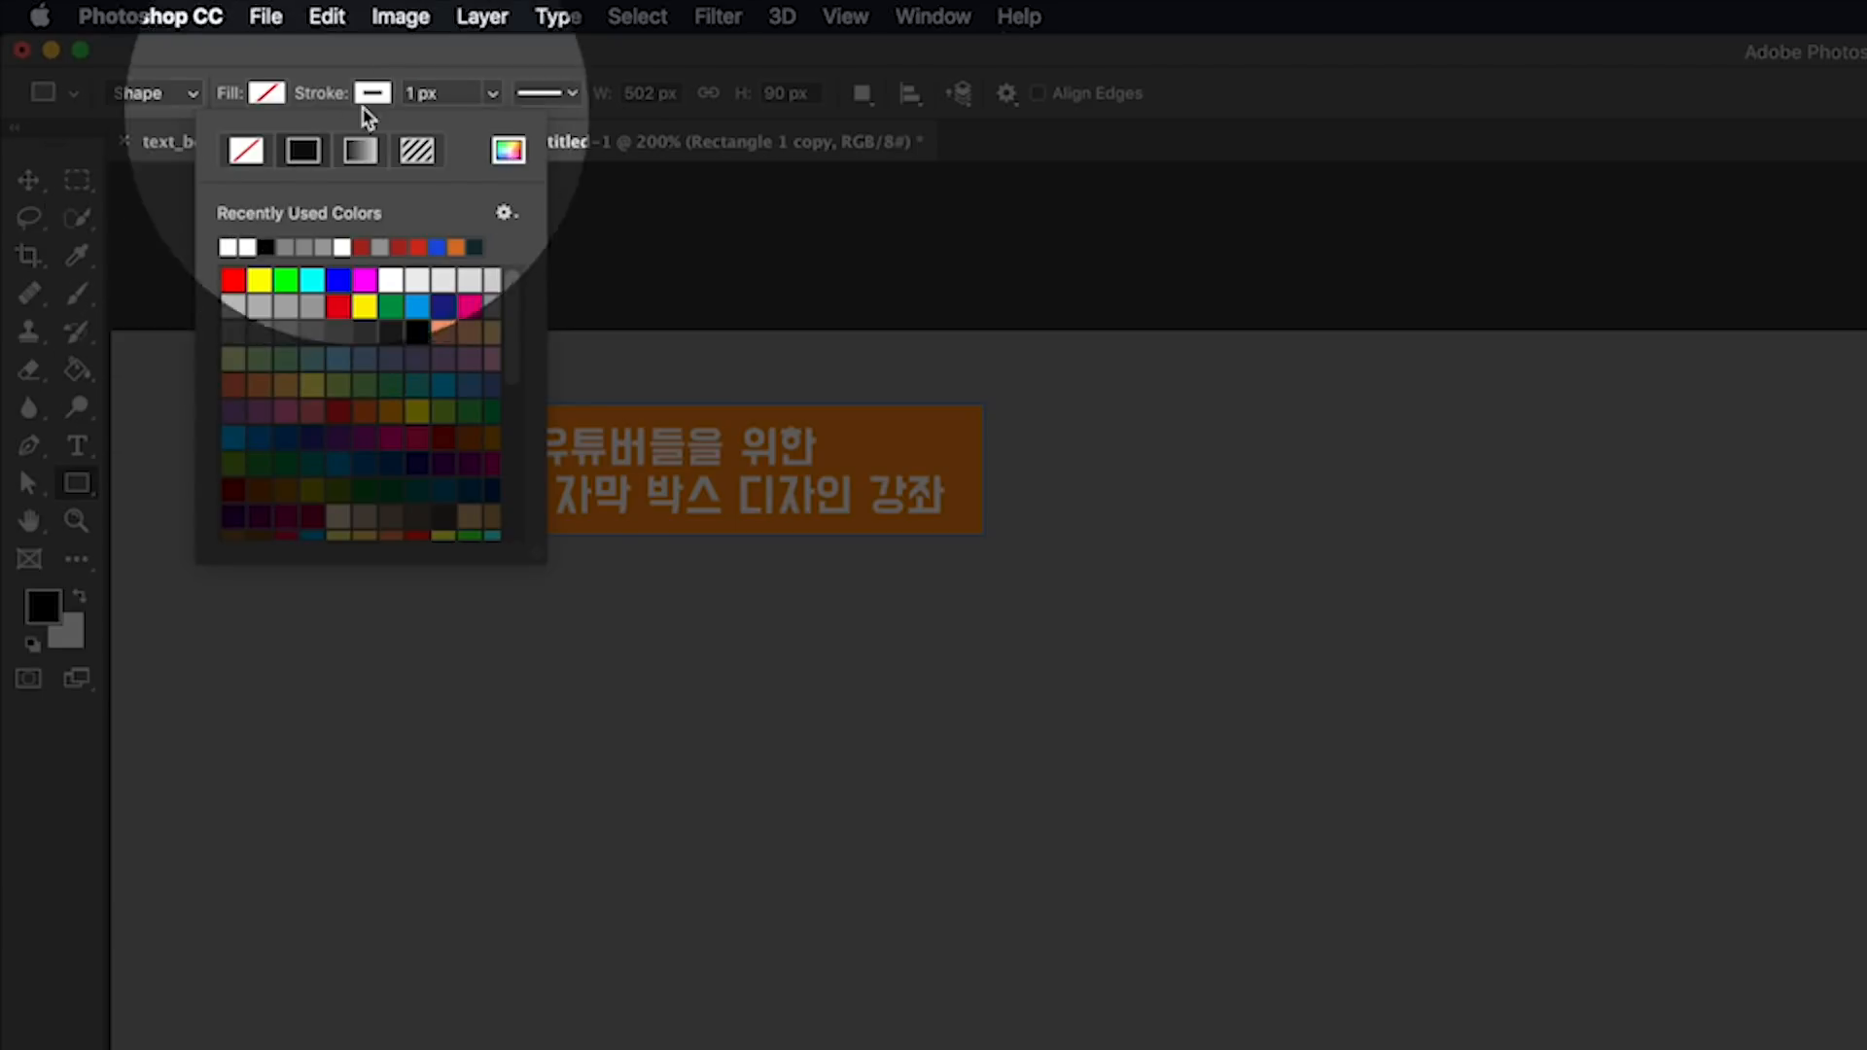
Make the rectangle copy's stroke dashed and set its width to 3 px
{"action": "left_click", "coordinate": [549, 98]}
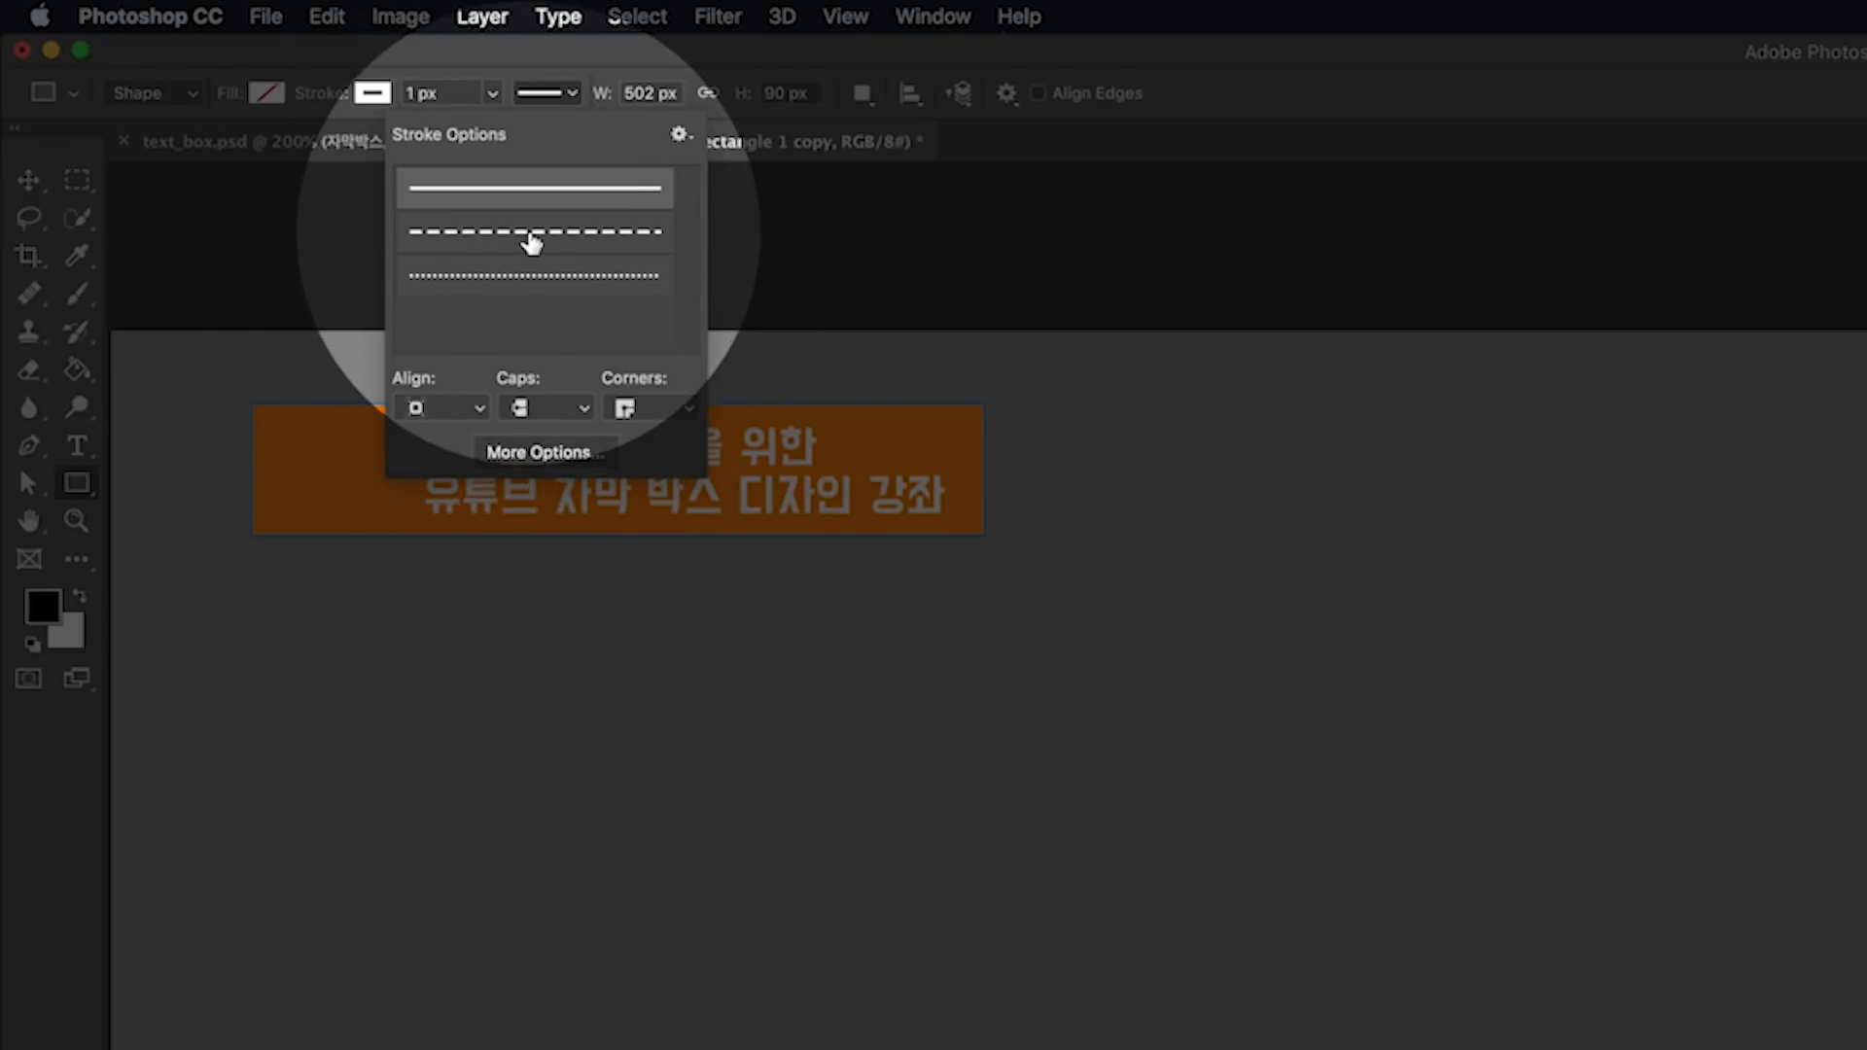
{"action": "left_click", "coordinate": [503, 239]}
{"action": "left_click", "coordinate": [571, 91]}
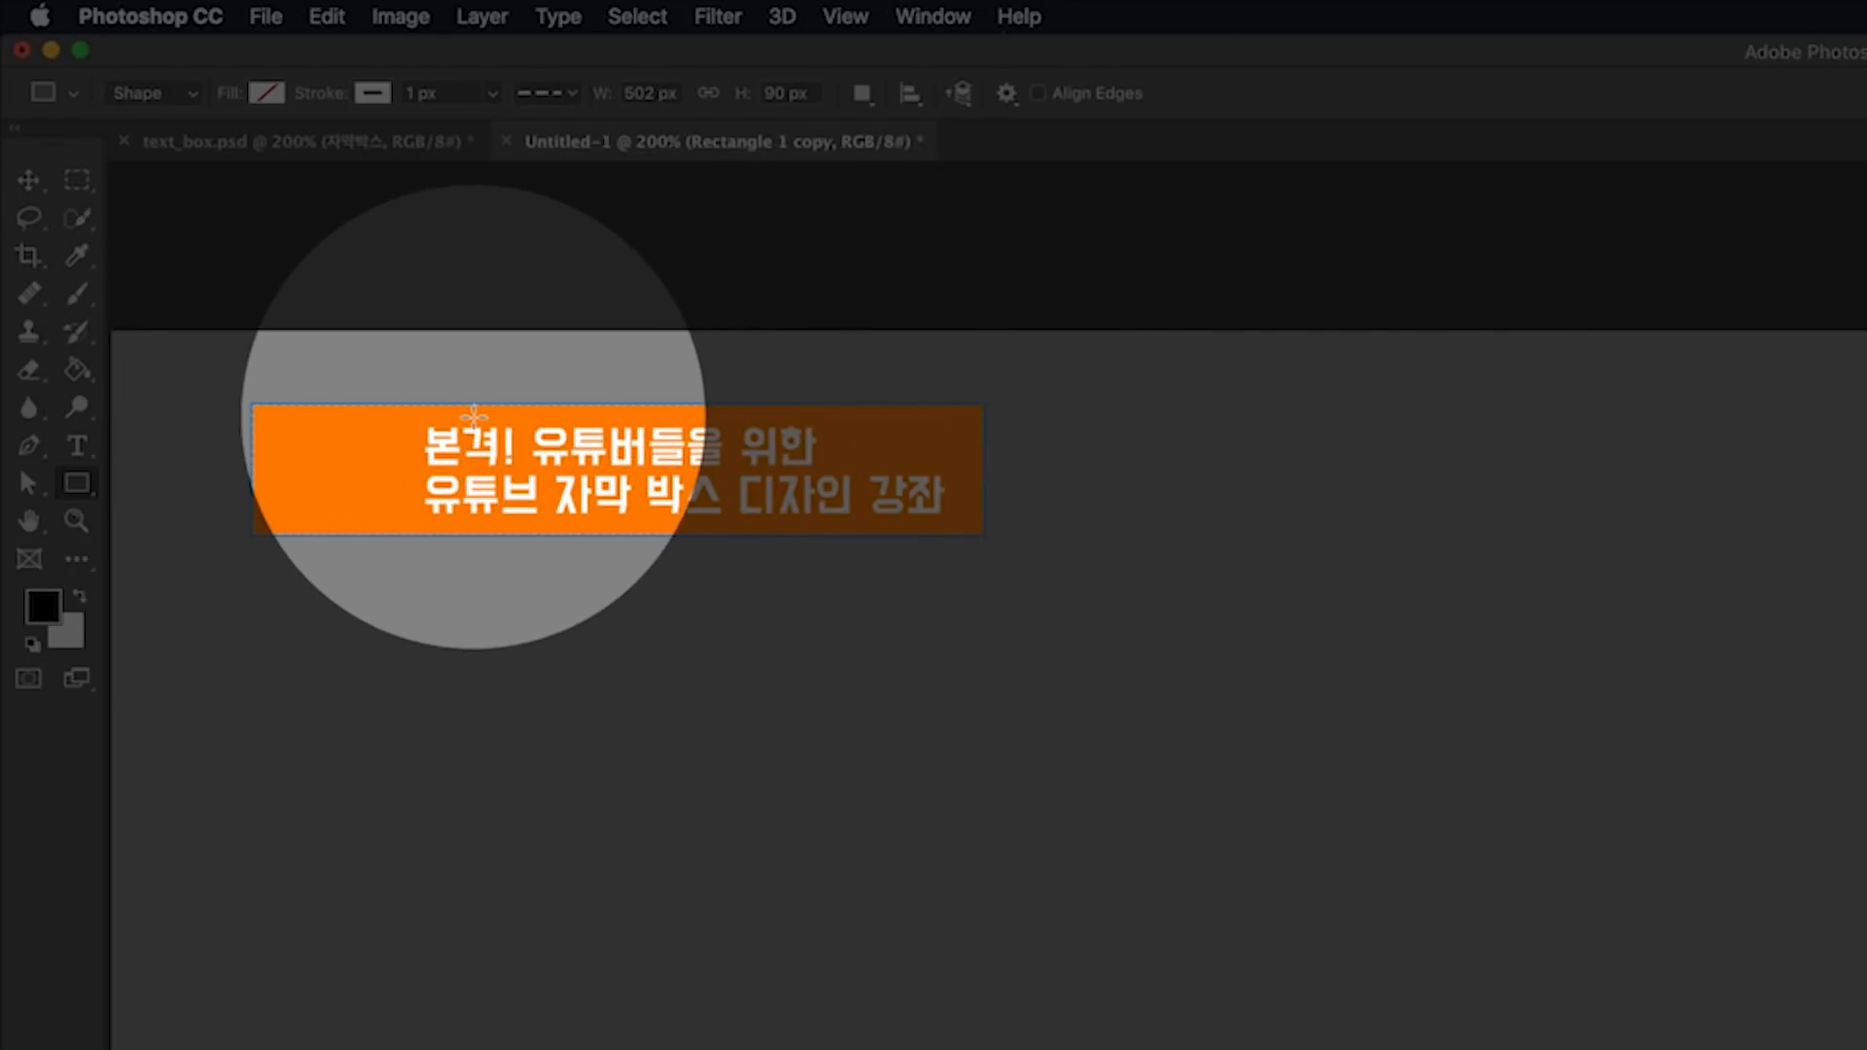
{"action": "left_click", "coordinate": [407, 92]}
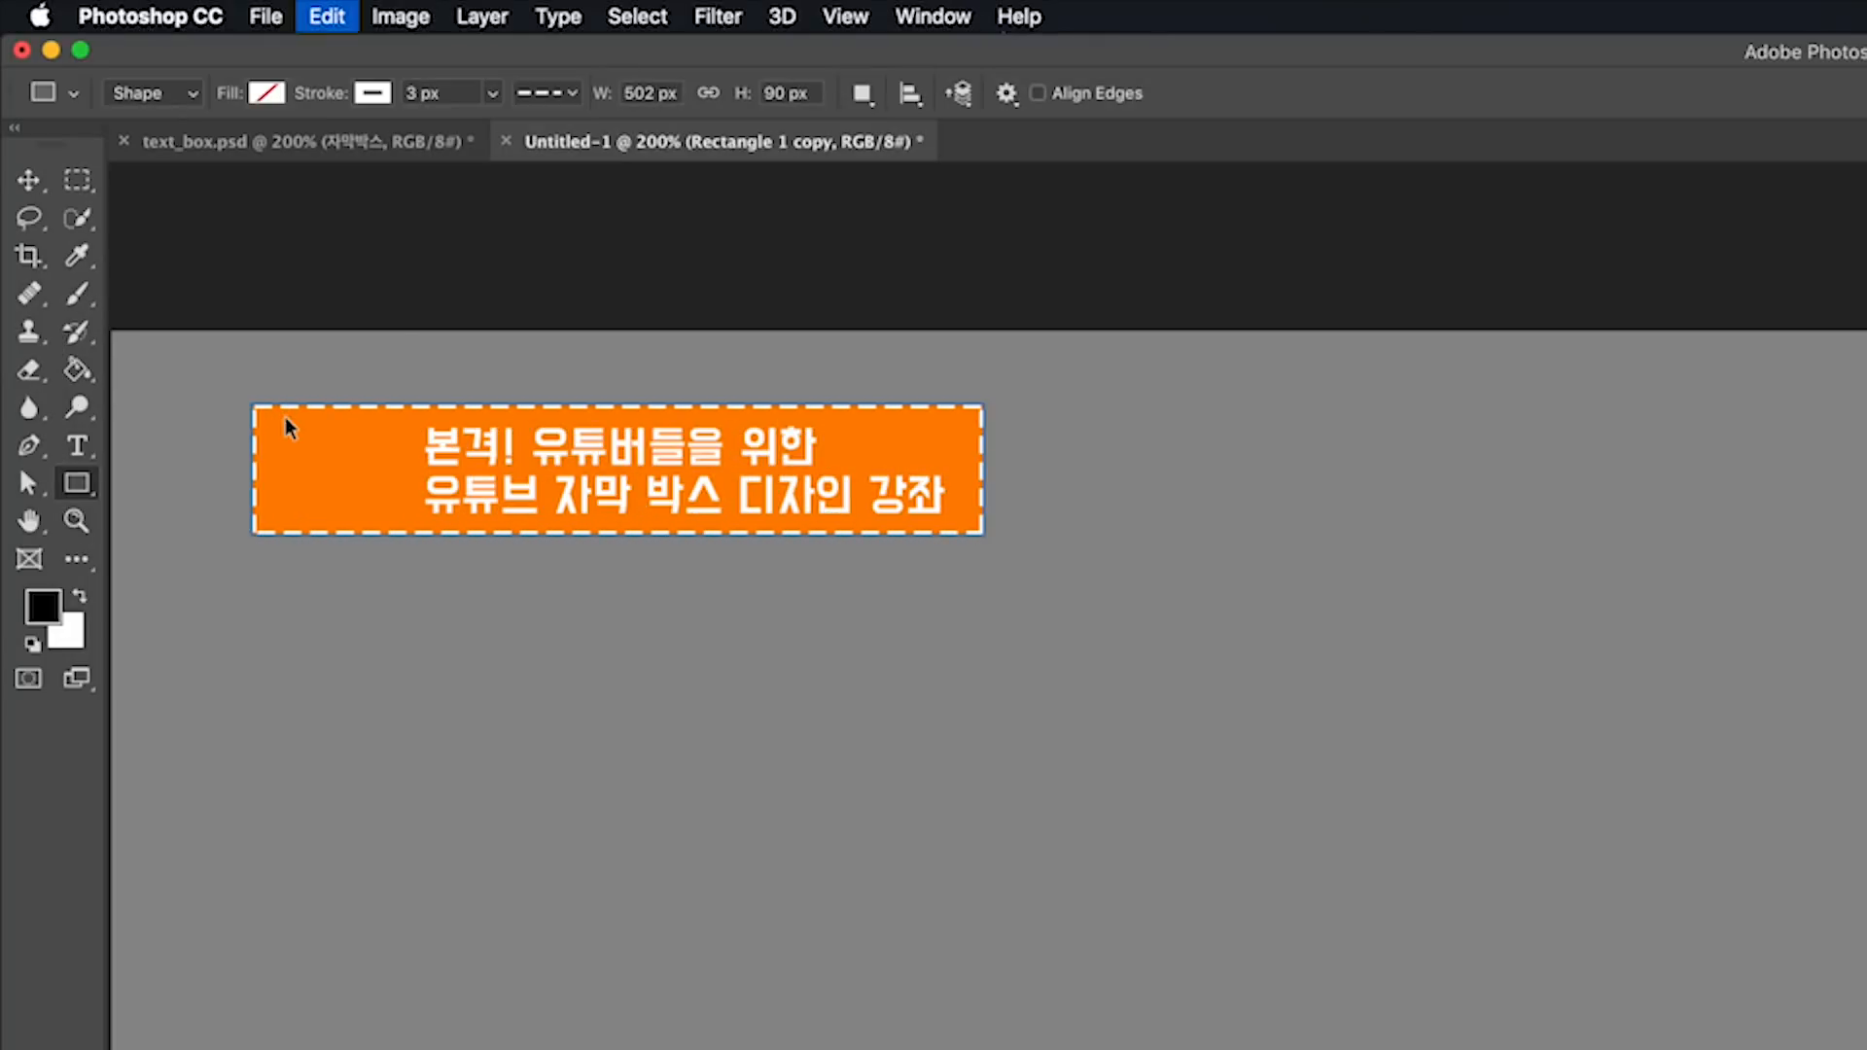
Shrink the dashed rectangle to 88.89% height and narrow both ends so it sits just inside the orange rectangle
{"action": "key", "text": "super+t"}
{"action": "left_click_drag", "start_coordinate": [561, 435], "coordinate": [1089, 934]}
{"action": "left_click_drag", "start_coordinate": [681, 507], "coordinate": [678, 517]}
{"action": "left_click_drag", "start_coordinate": [1230, 614], "coordinate": [1214, 610]}
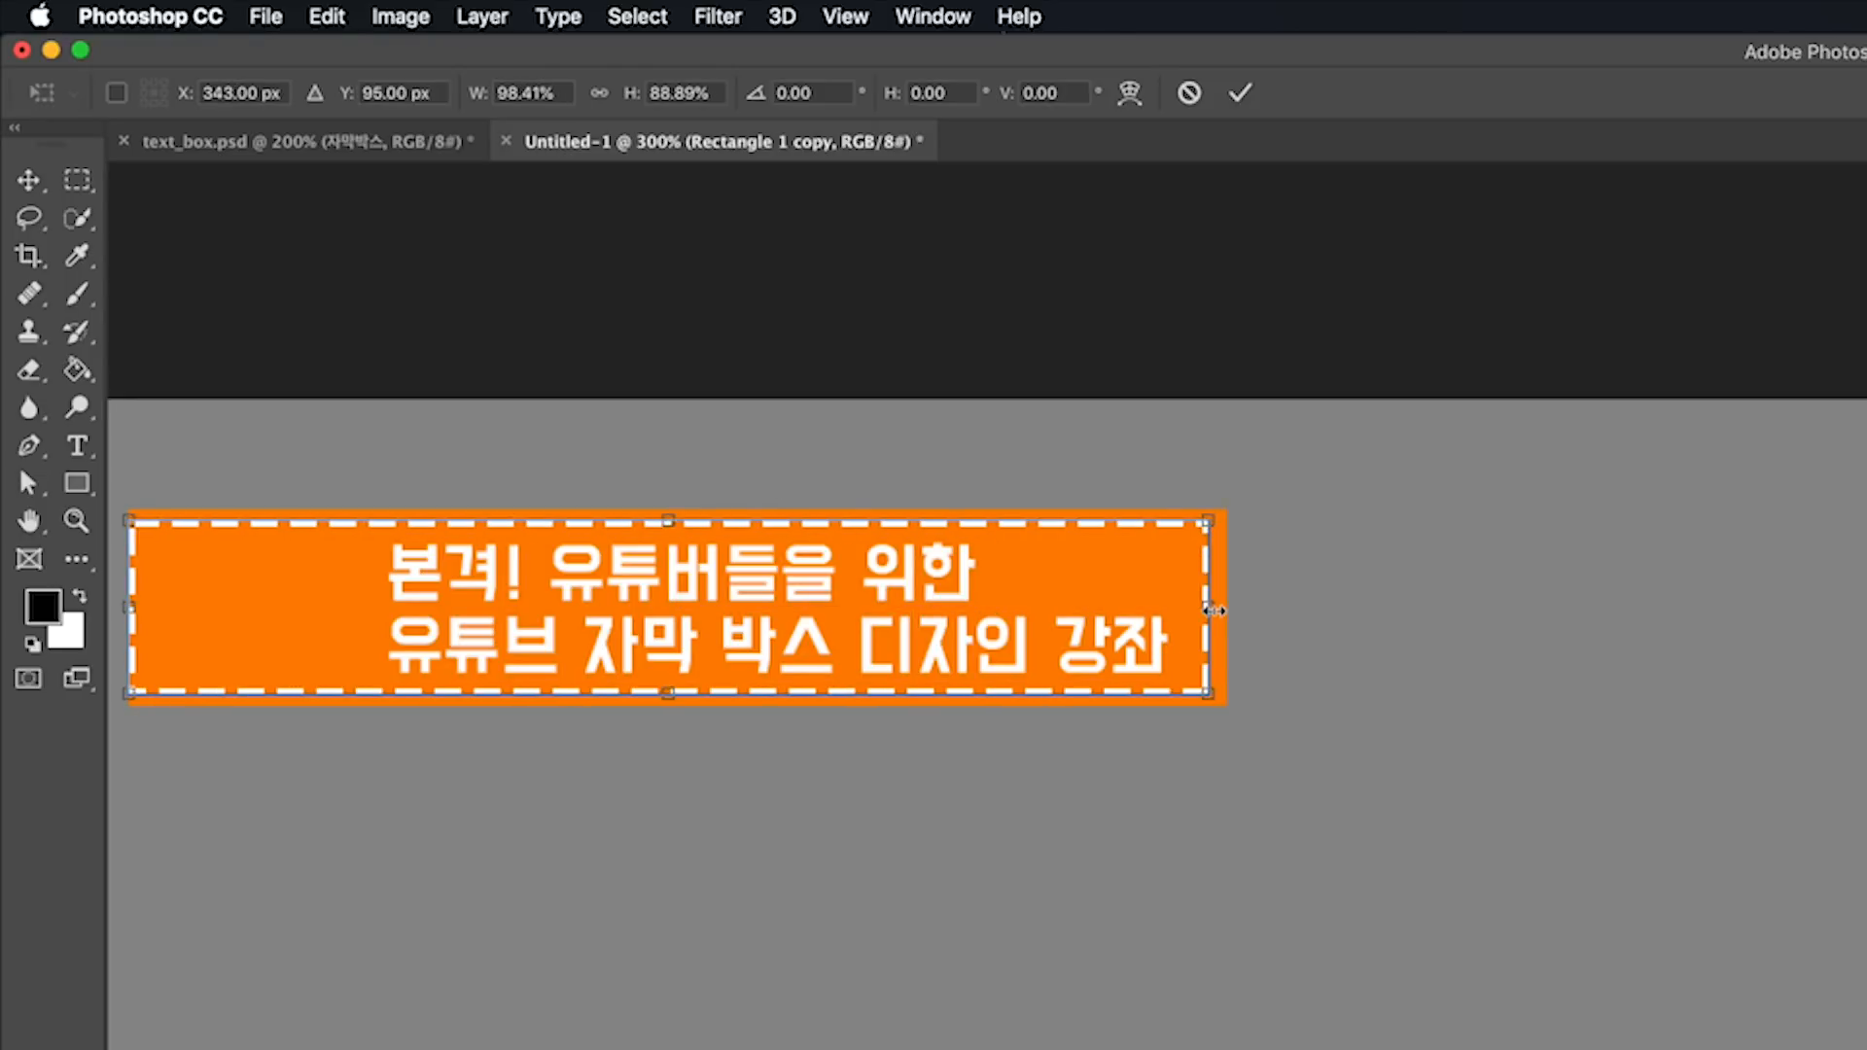
{"action": "left_click_drag", "start_coordinate": [125, 608], "coordinate": [143, 606]}
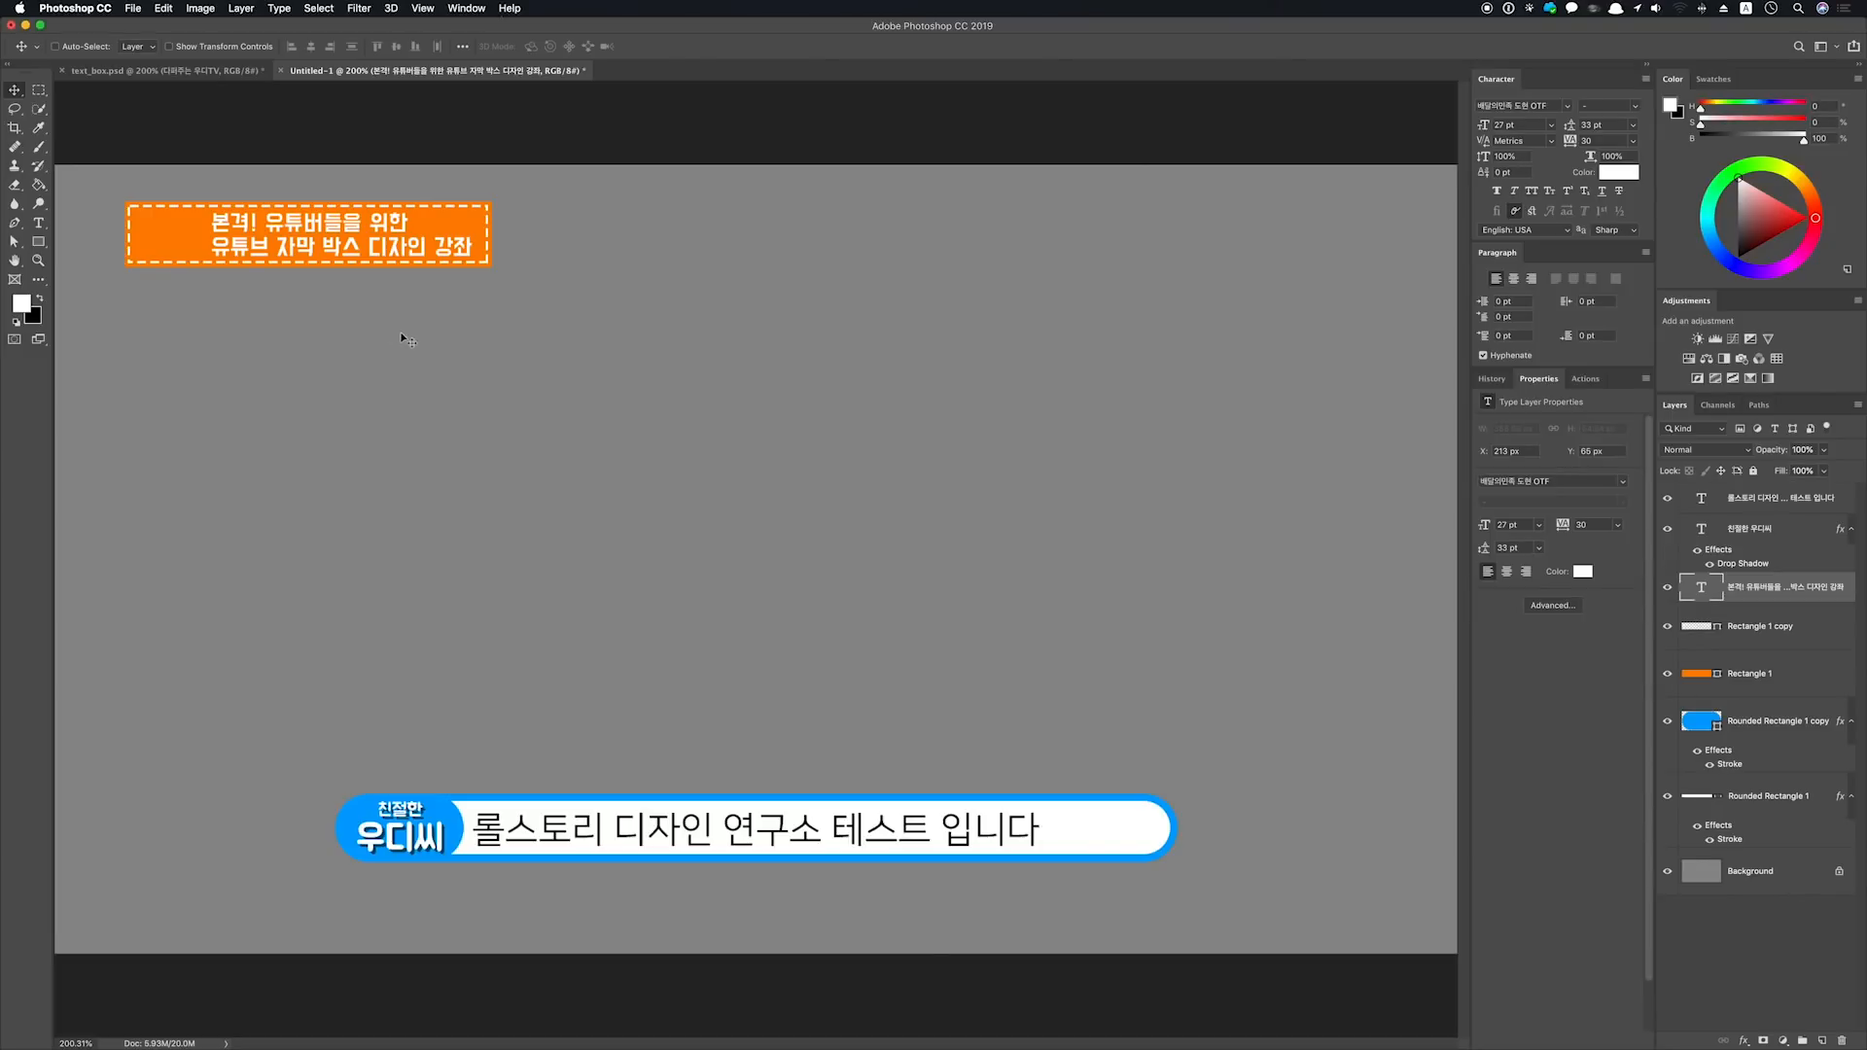
Add a separate two-line text "다퍼주는 / 우디TV" on the empty canvas below the orange rectangle
{"action": "key", "text": "t"}
{"action": "left_click", "coordinate": [560, 380]}
{"action": "key", "text": "BackSpace"}
{"action": "key", "text": "super+space"}
{"action": "key", "text": "BackSpace"}
{"action": "type", "text": "ㅇ"}
{"action": "type", "text": "퍼주는"}
{"action": "key", "text": "Return"}
{"action": "type", "text": "우디"}
{"action": "key", "text": "super+space"}
{"action": "type", "text": "T"}
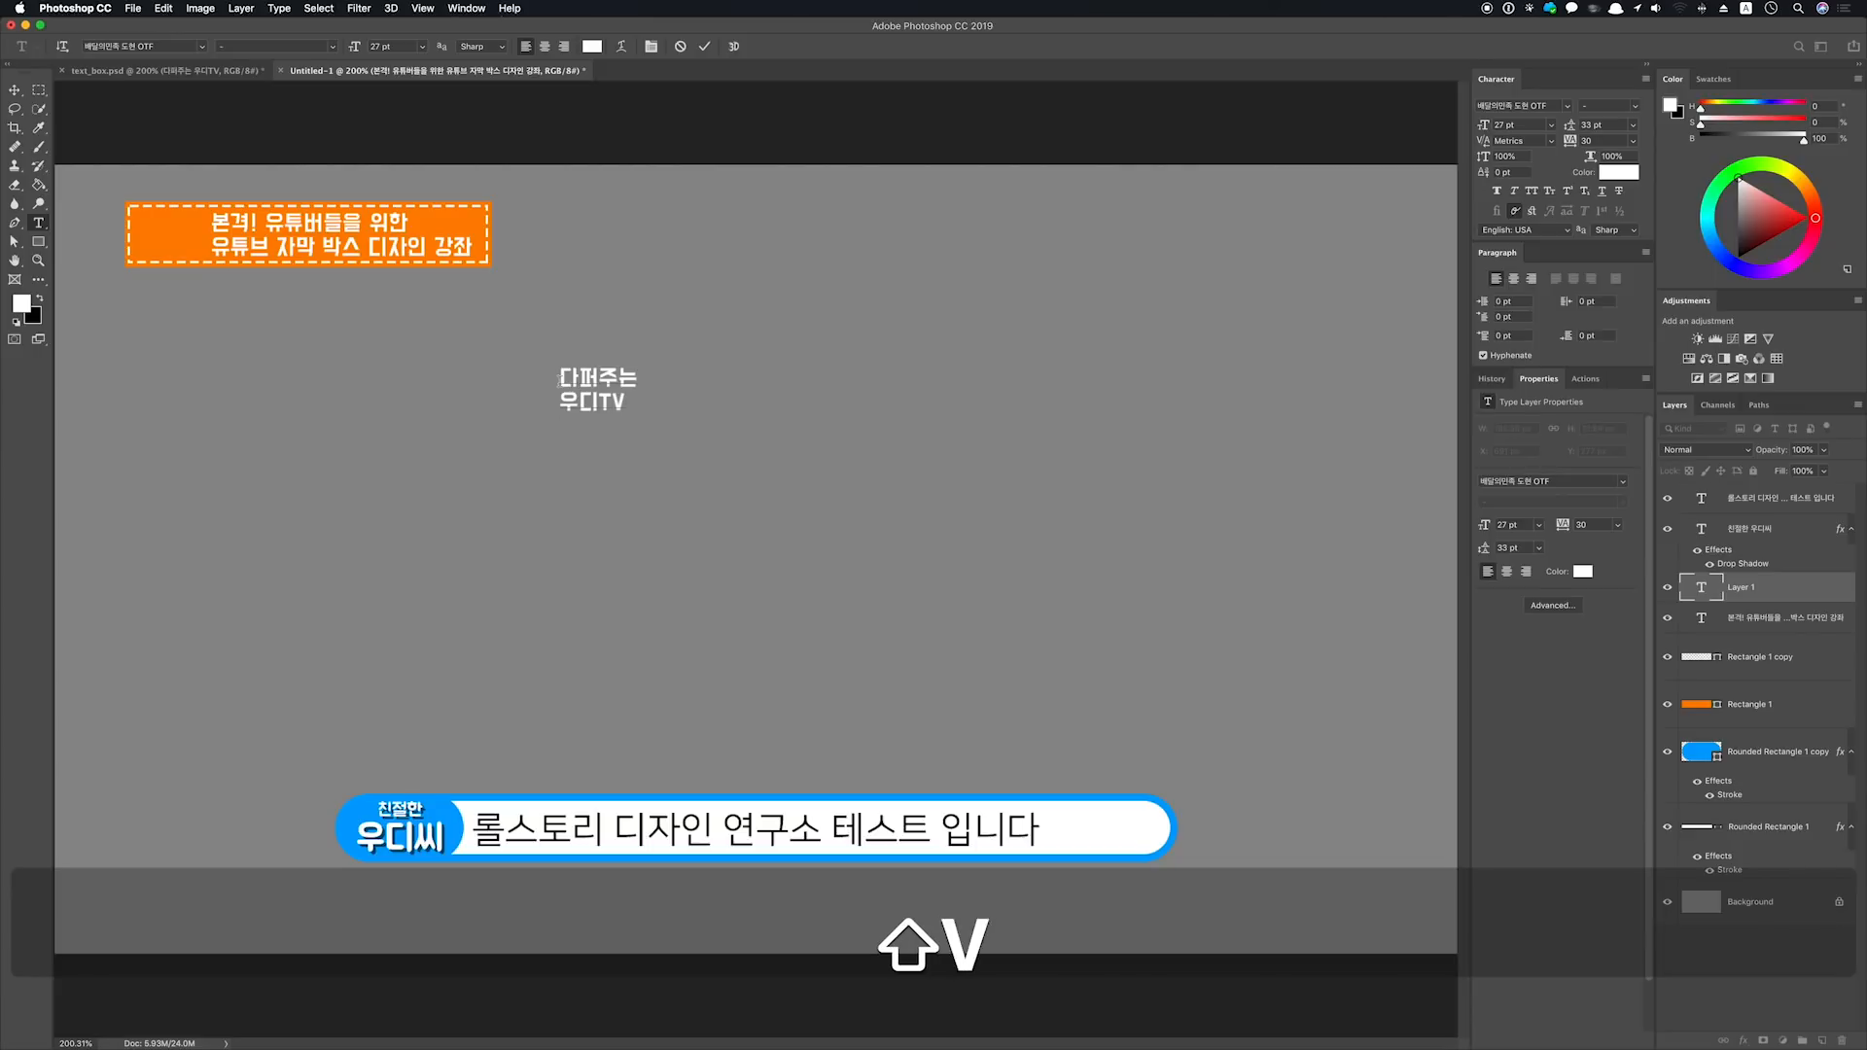
{"action": "type", "text": "V"}
{"action": "key", "text": "super+Return"}
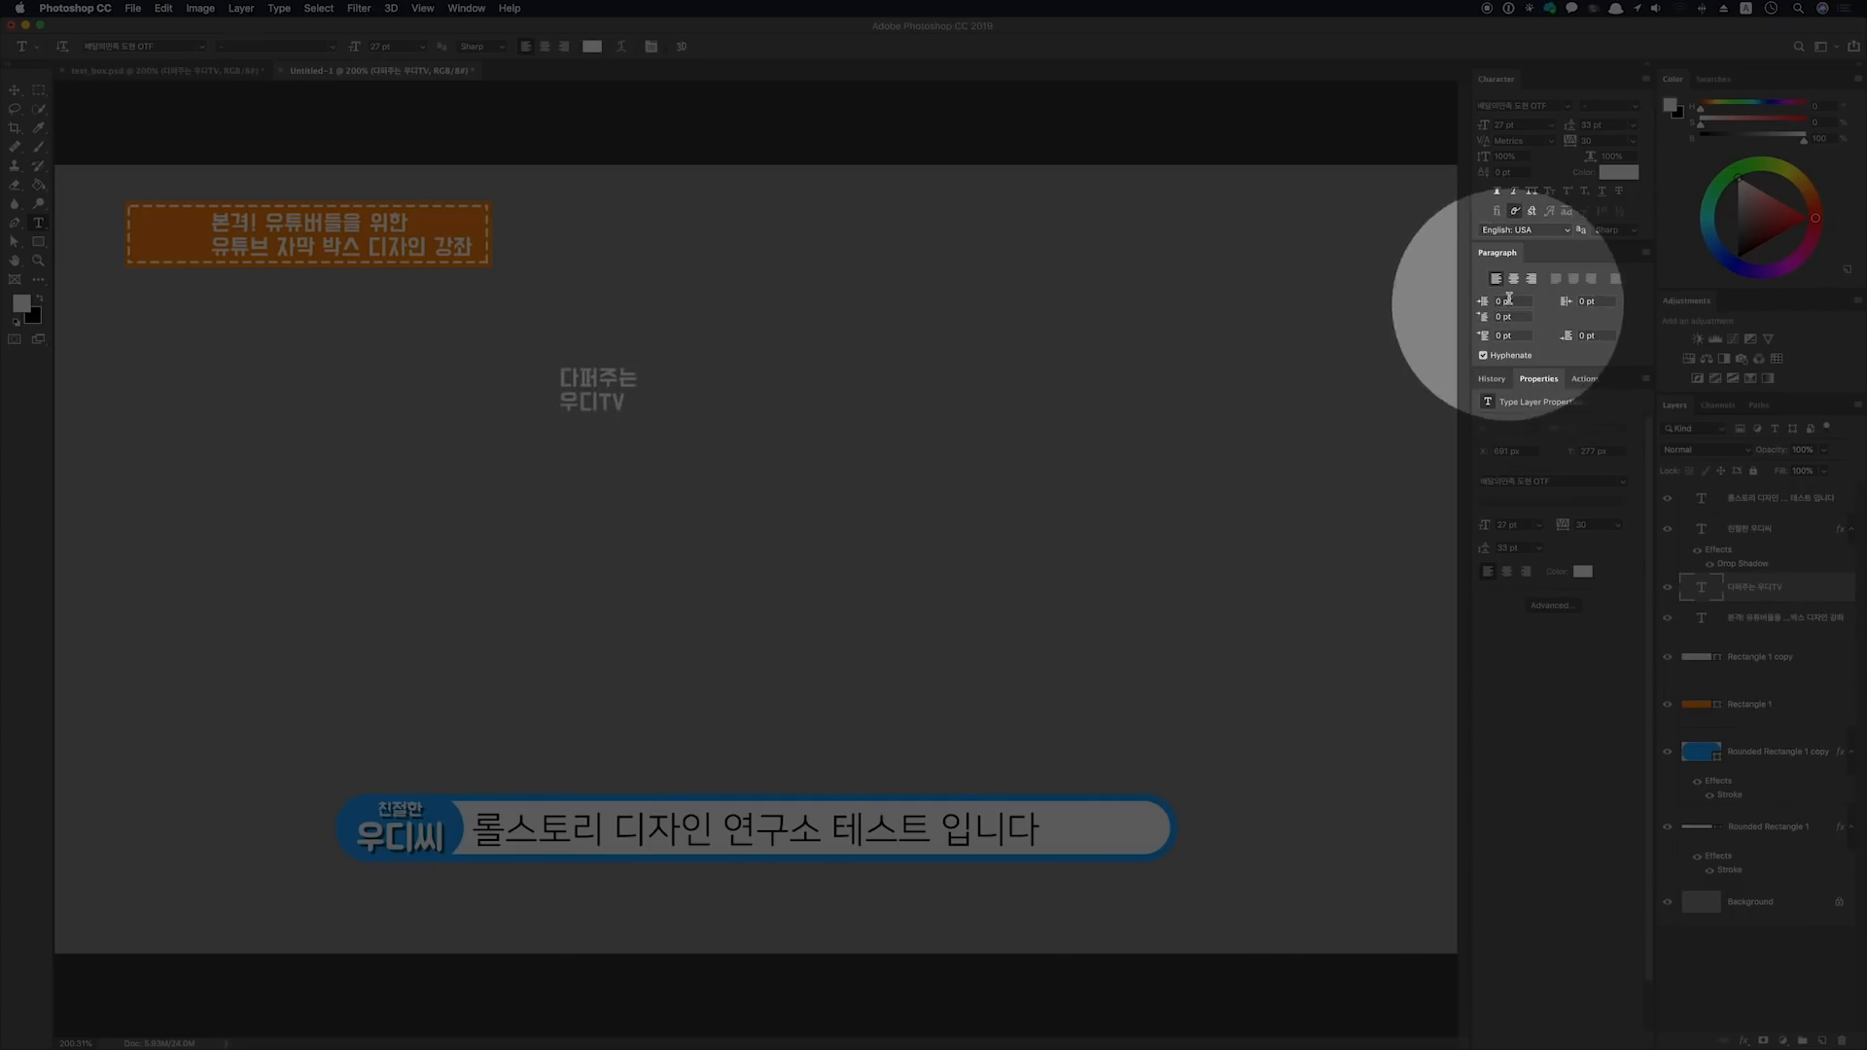
Centre-align the "다퍼주는 우디TV" text and change its font to 배달의민족 주아 OTF
{"action": "left_click", "coordinate": [1513, 278]}
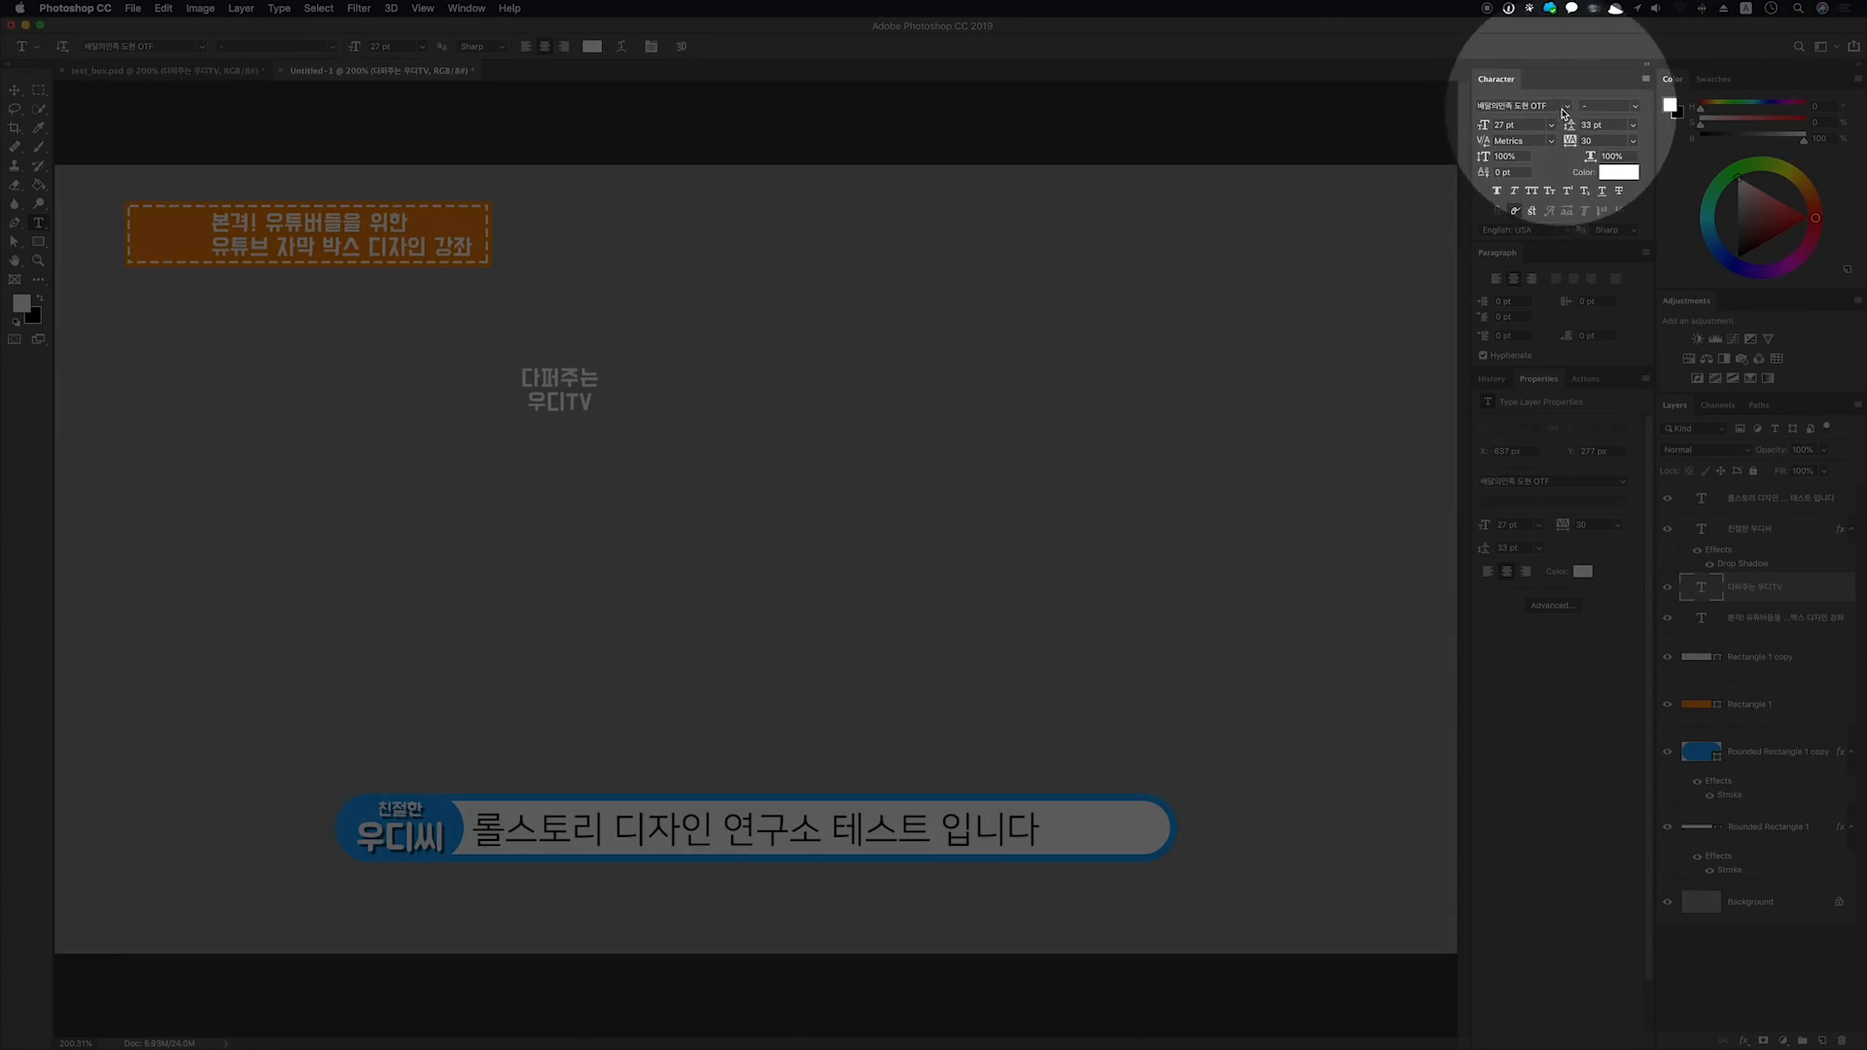
{"action": "left_click", "coordinate": [1554, 107]}
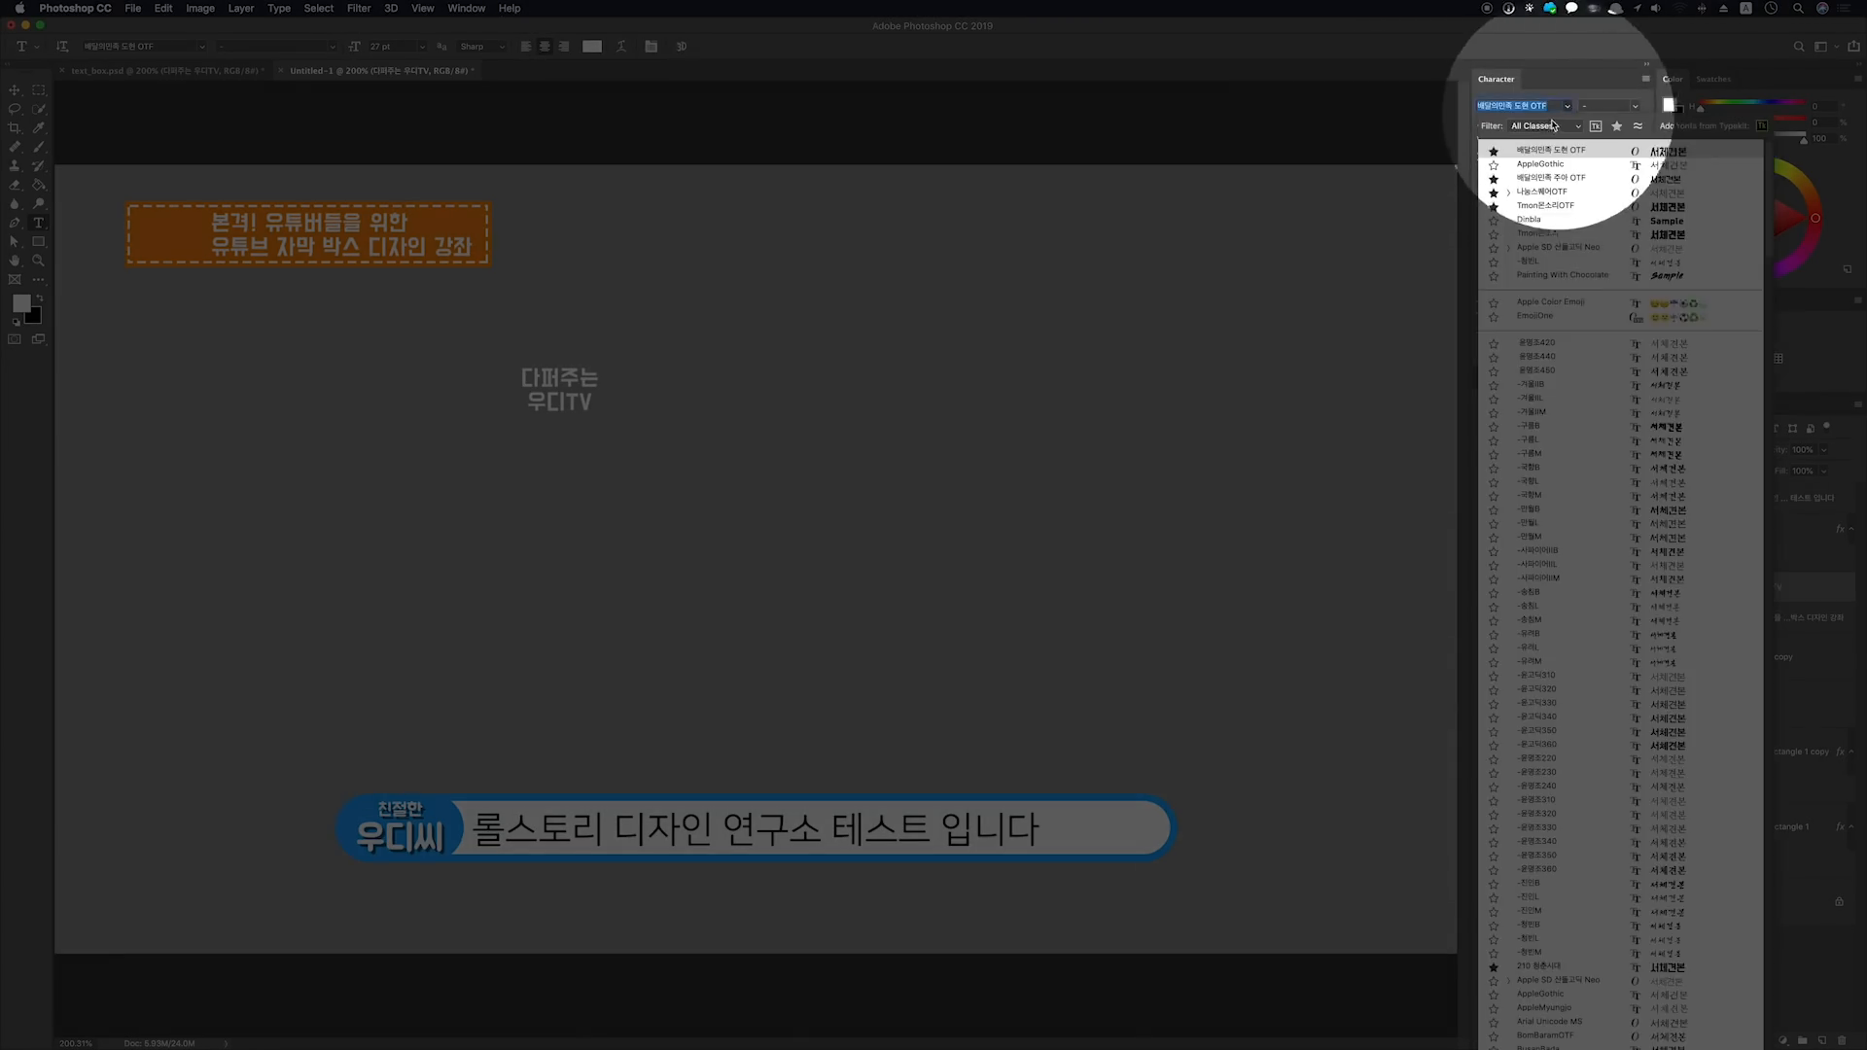
{"action": "left_click", "coordinate": [1553, 181]}
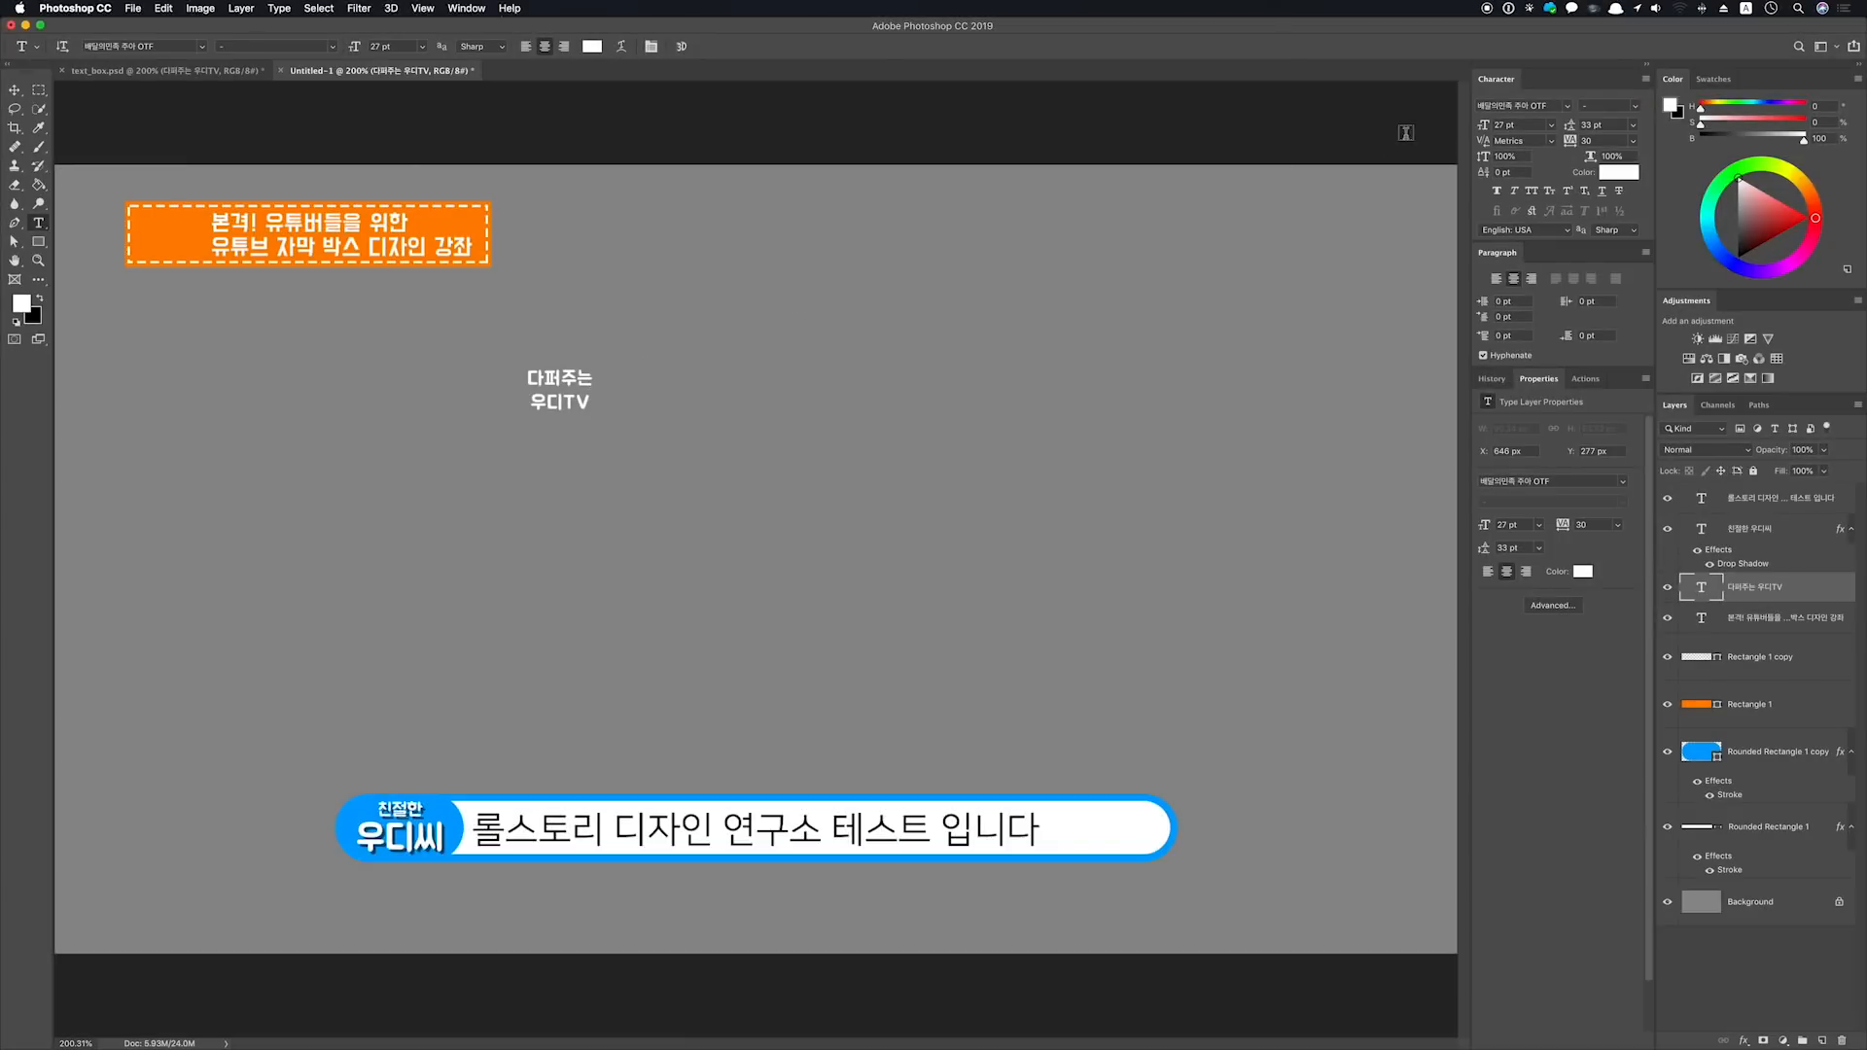
Set the "다퍼주는 우디TV" text size to 65 pt and shift it slightly down and to the right
{"action": "type", "text": "65"}
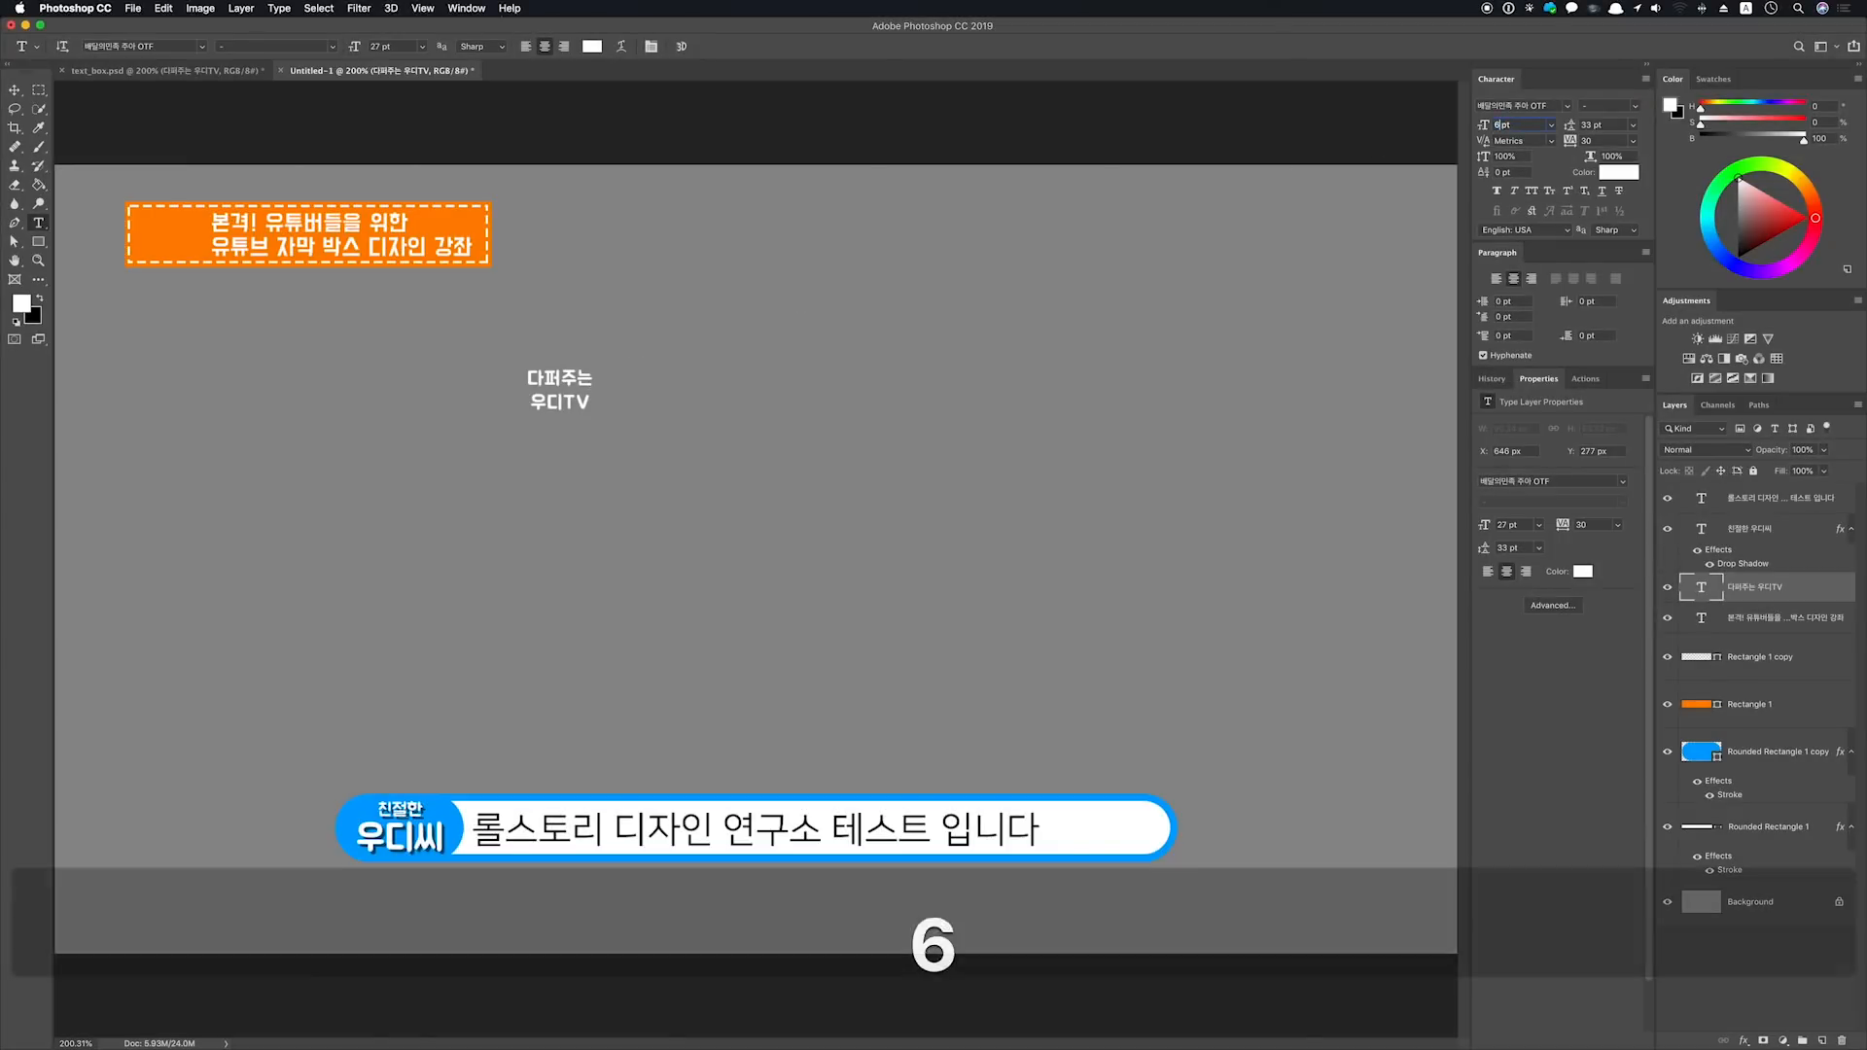
{"action": "key", "text": "Return"}
{"action": "key", "text": "v"}
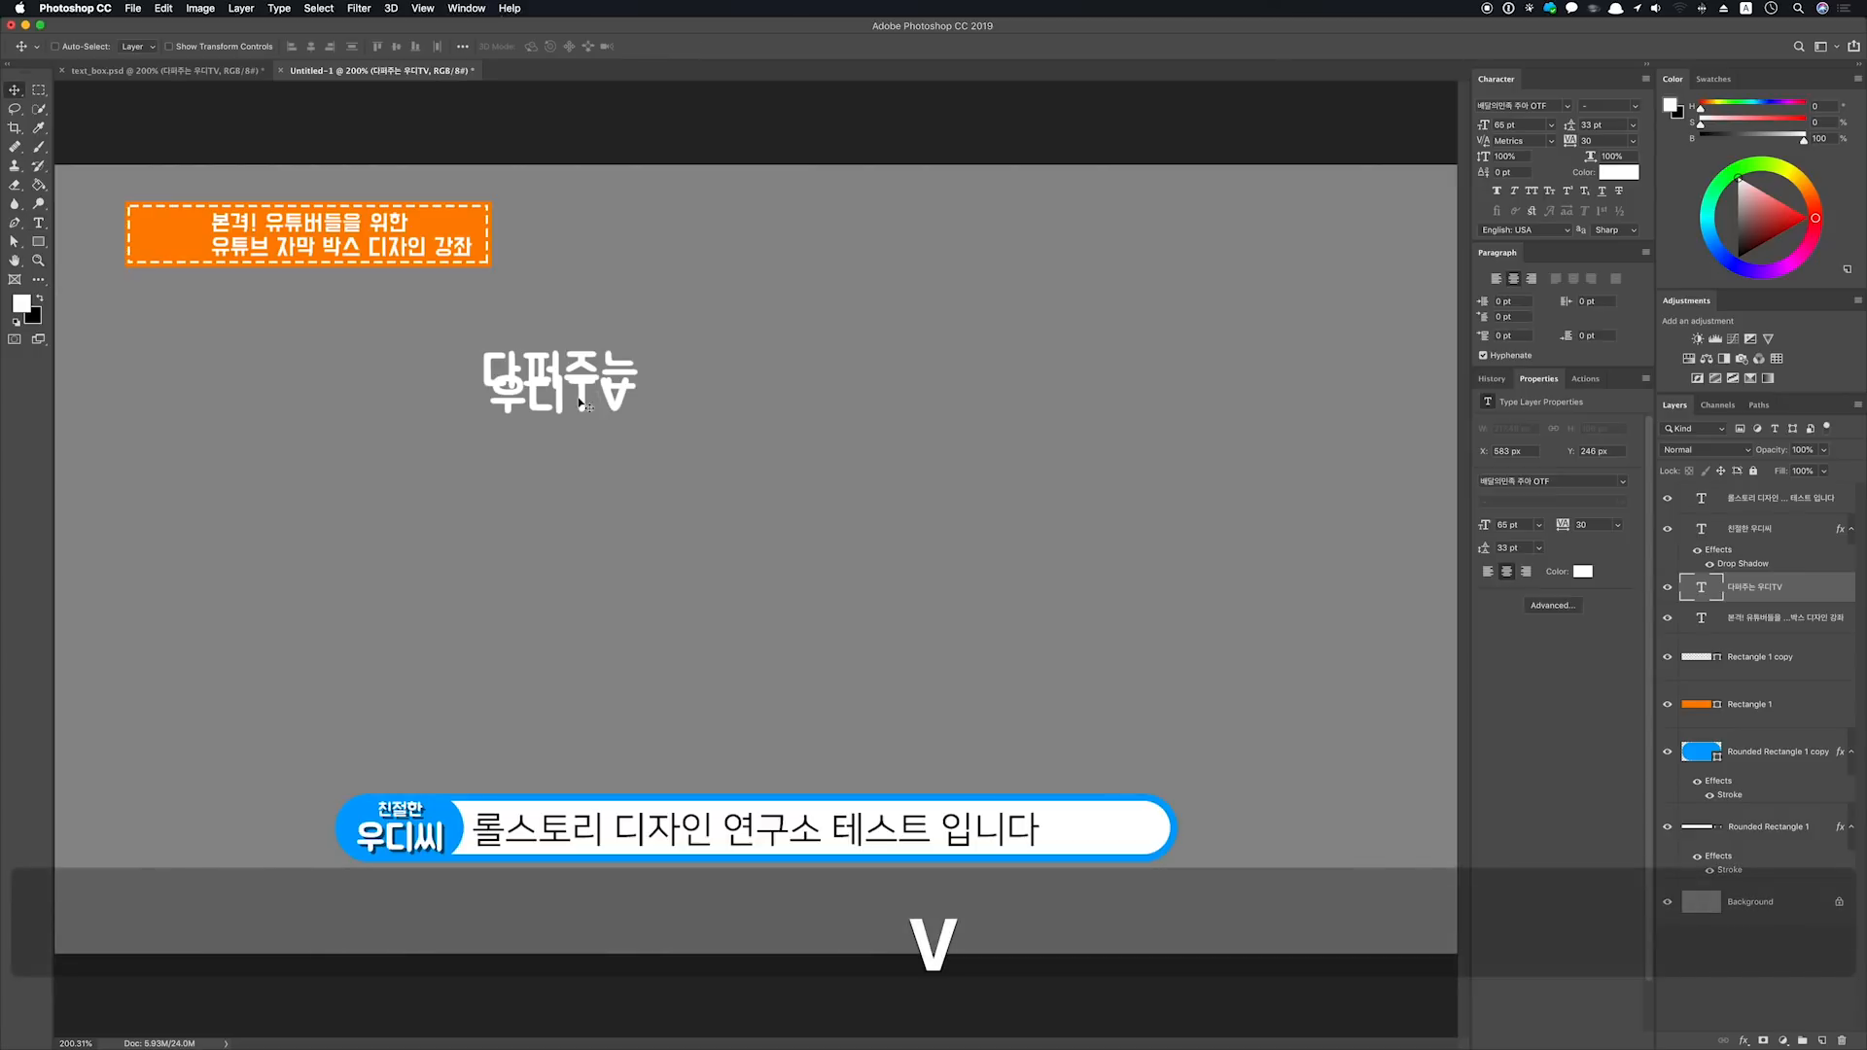
{"action": "left_click_drag", "start_coordinate": [610, 371], "coordinate": [667, 433]}
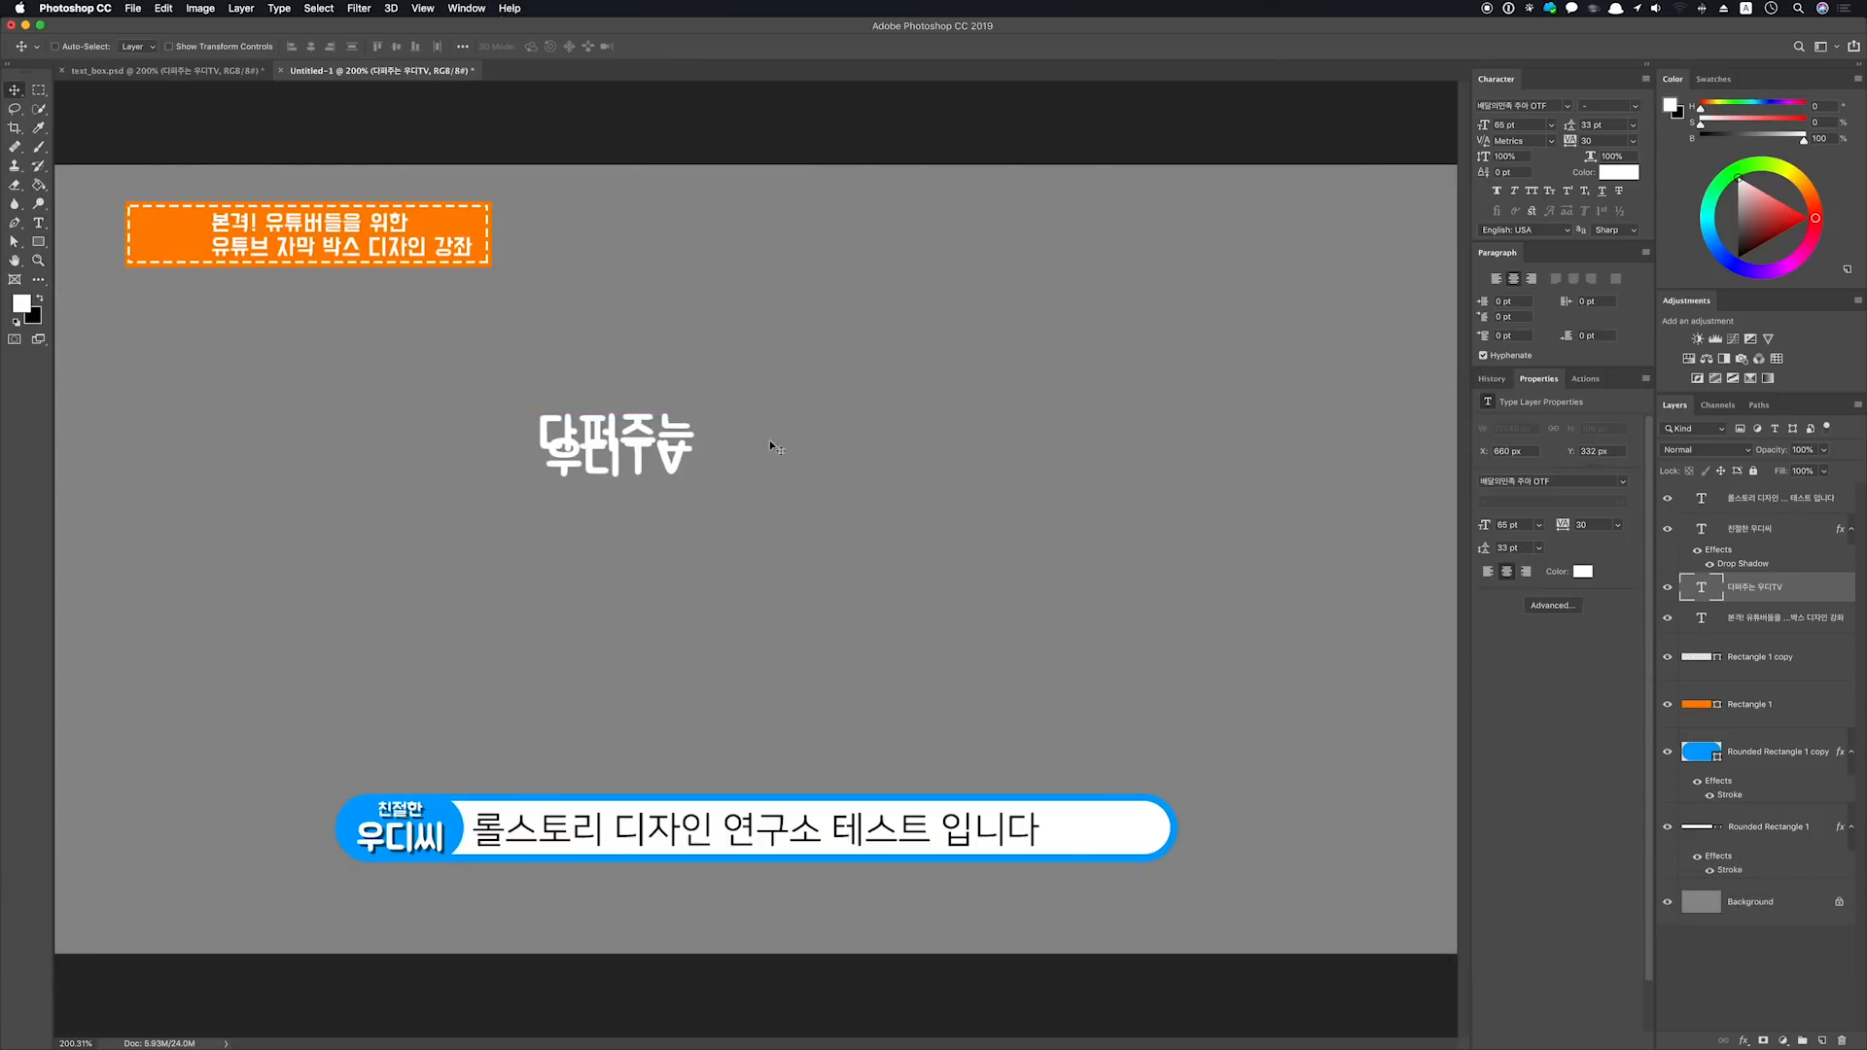
Set the first line "다퍼주는" to 58 pt and the leading of the second line "우디TV" to 53 pt
{"action": "key", "text": "t"}
{"action": "double_click", "coordinate": [603, 425]}
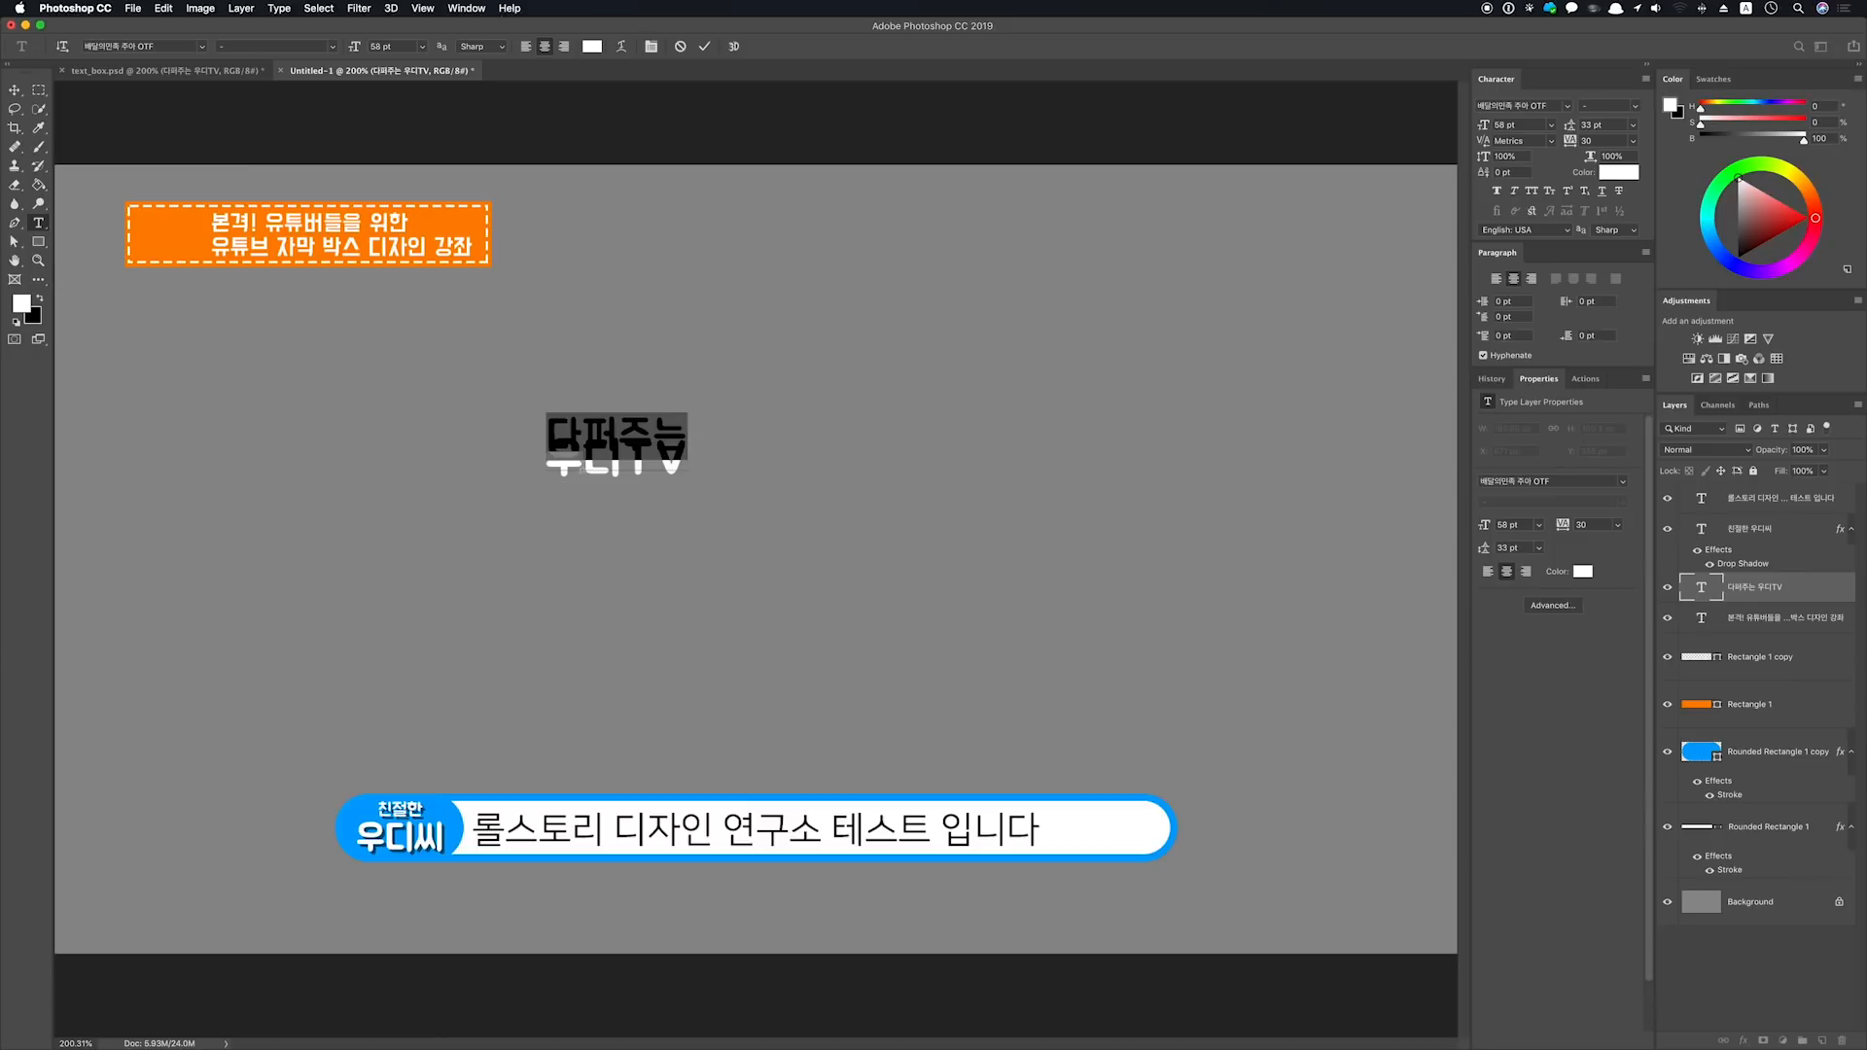
{"action": "left_click_drag", "start_coordinate": [624, 464], "coordinate": [552, 465]}
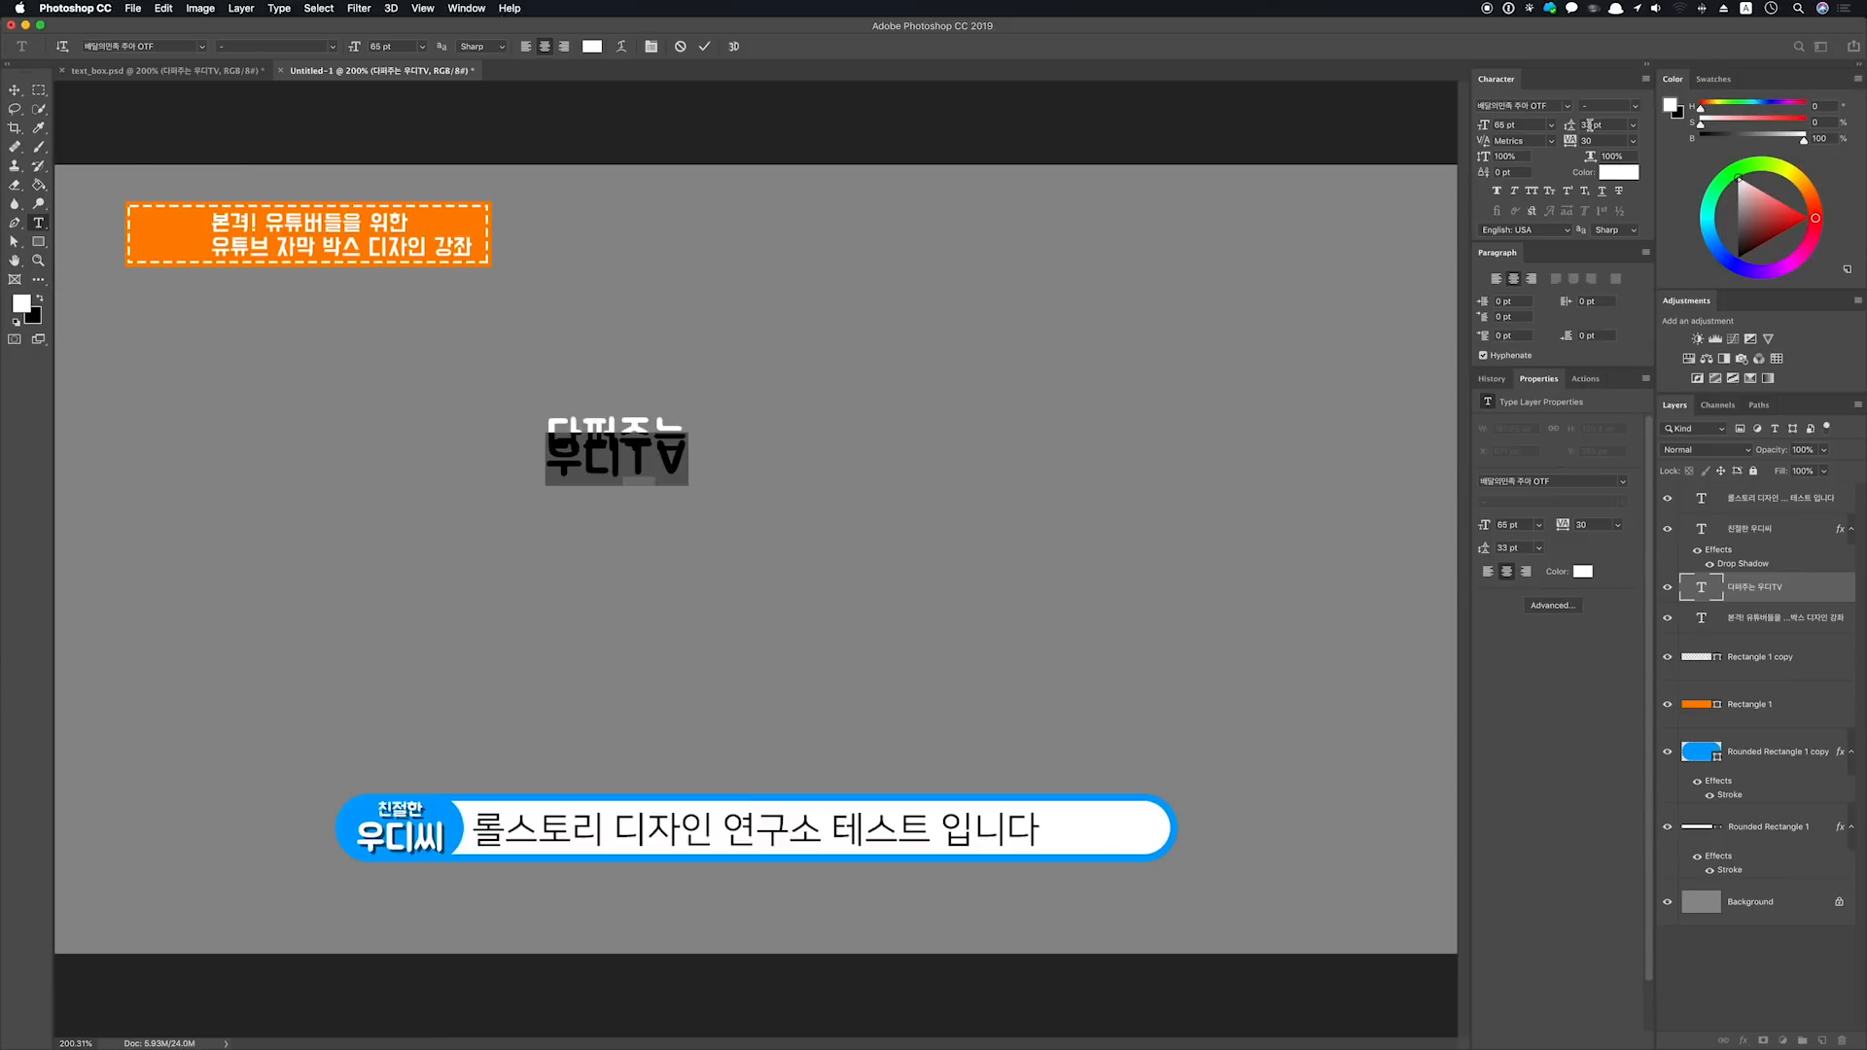
{"action": "left_click_drag", "start_coordinate": [1571, 128], "coordinate": [1584, 127]}
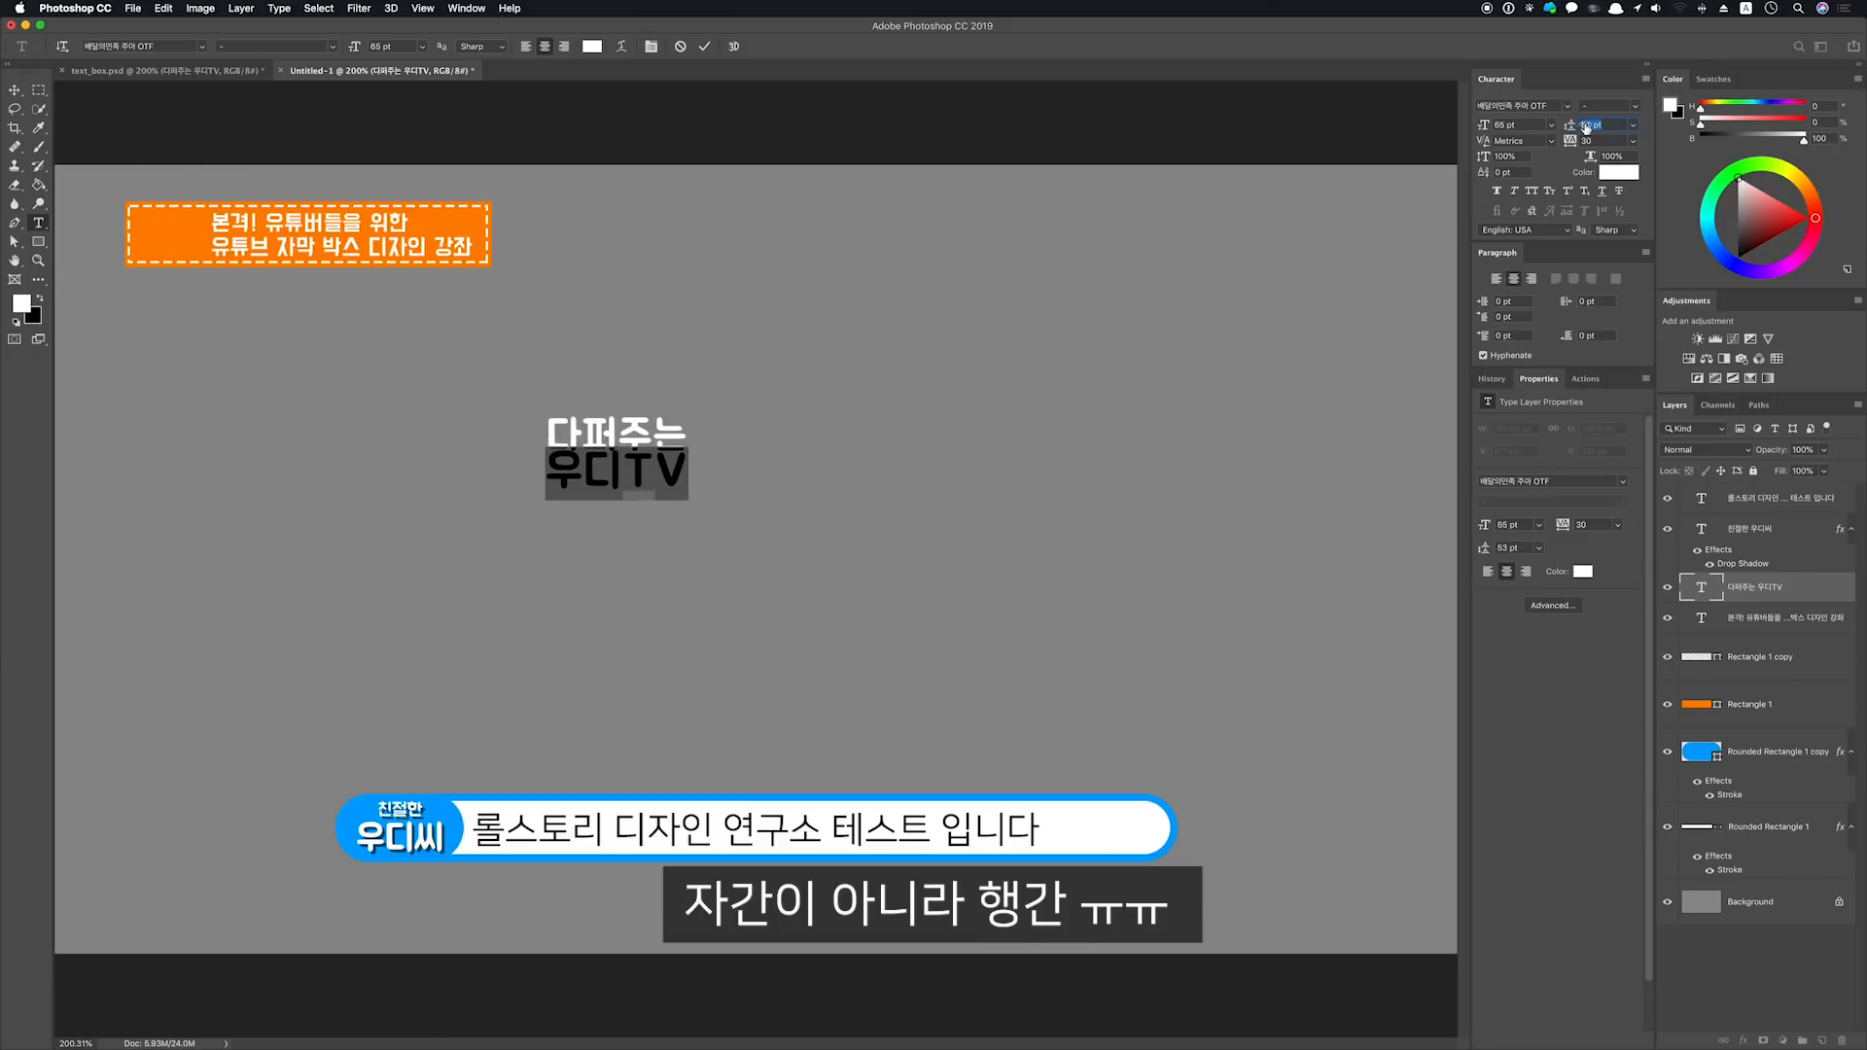
{"action": "key", "text": "super+Return"}
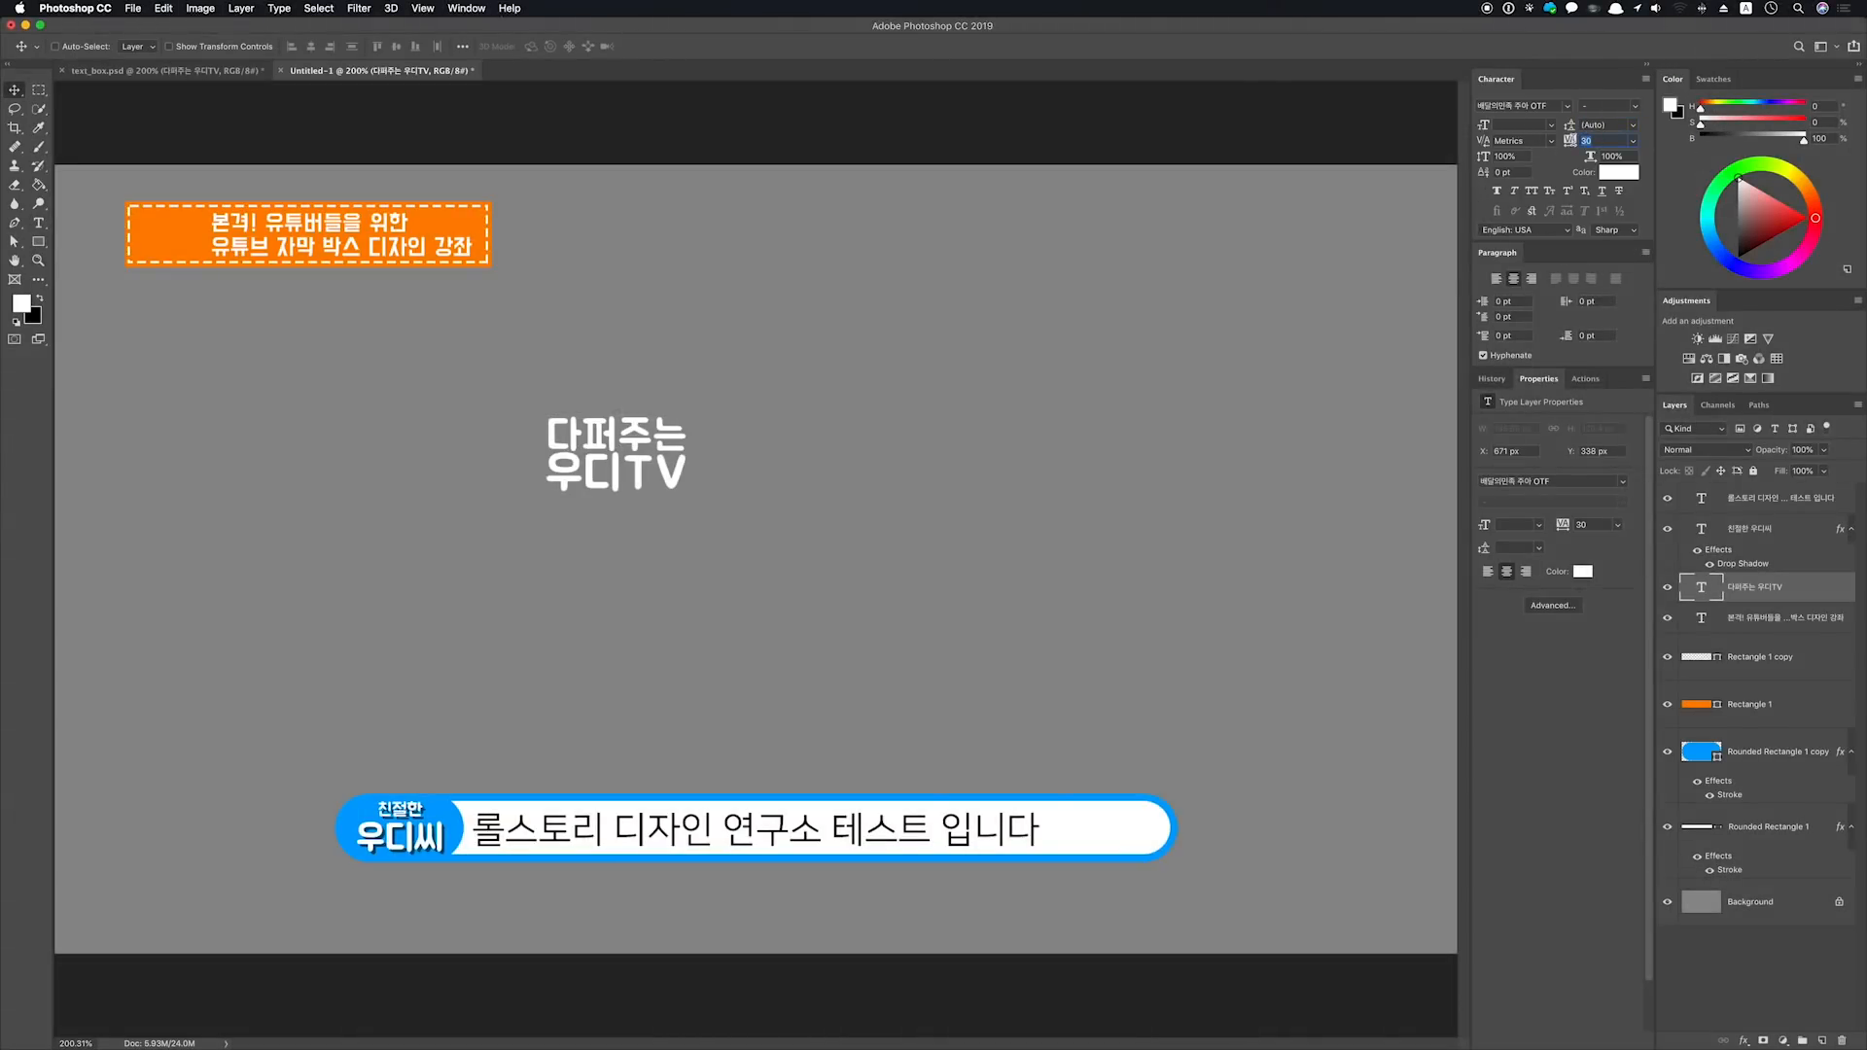
Set the "다퍼주는 우디TV" text's tracking to 0 and move it over the left end of the orange rectangle
{"action": "type", "text": "0"}
{"action": "key", "text": "Return"}
{"action": "left_click_drag", "start_coordinate": [630, 471], "coordinate": [165, 257]}
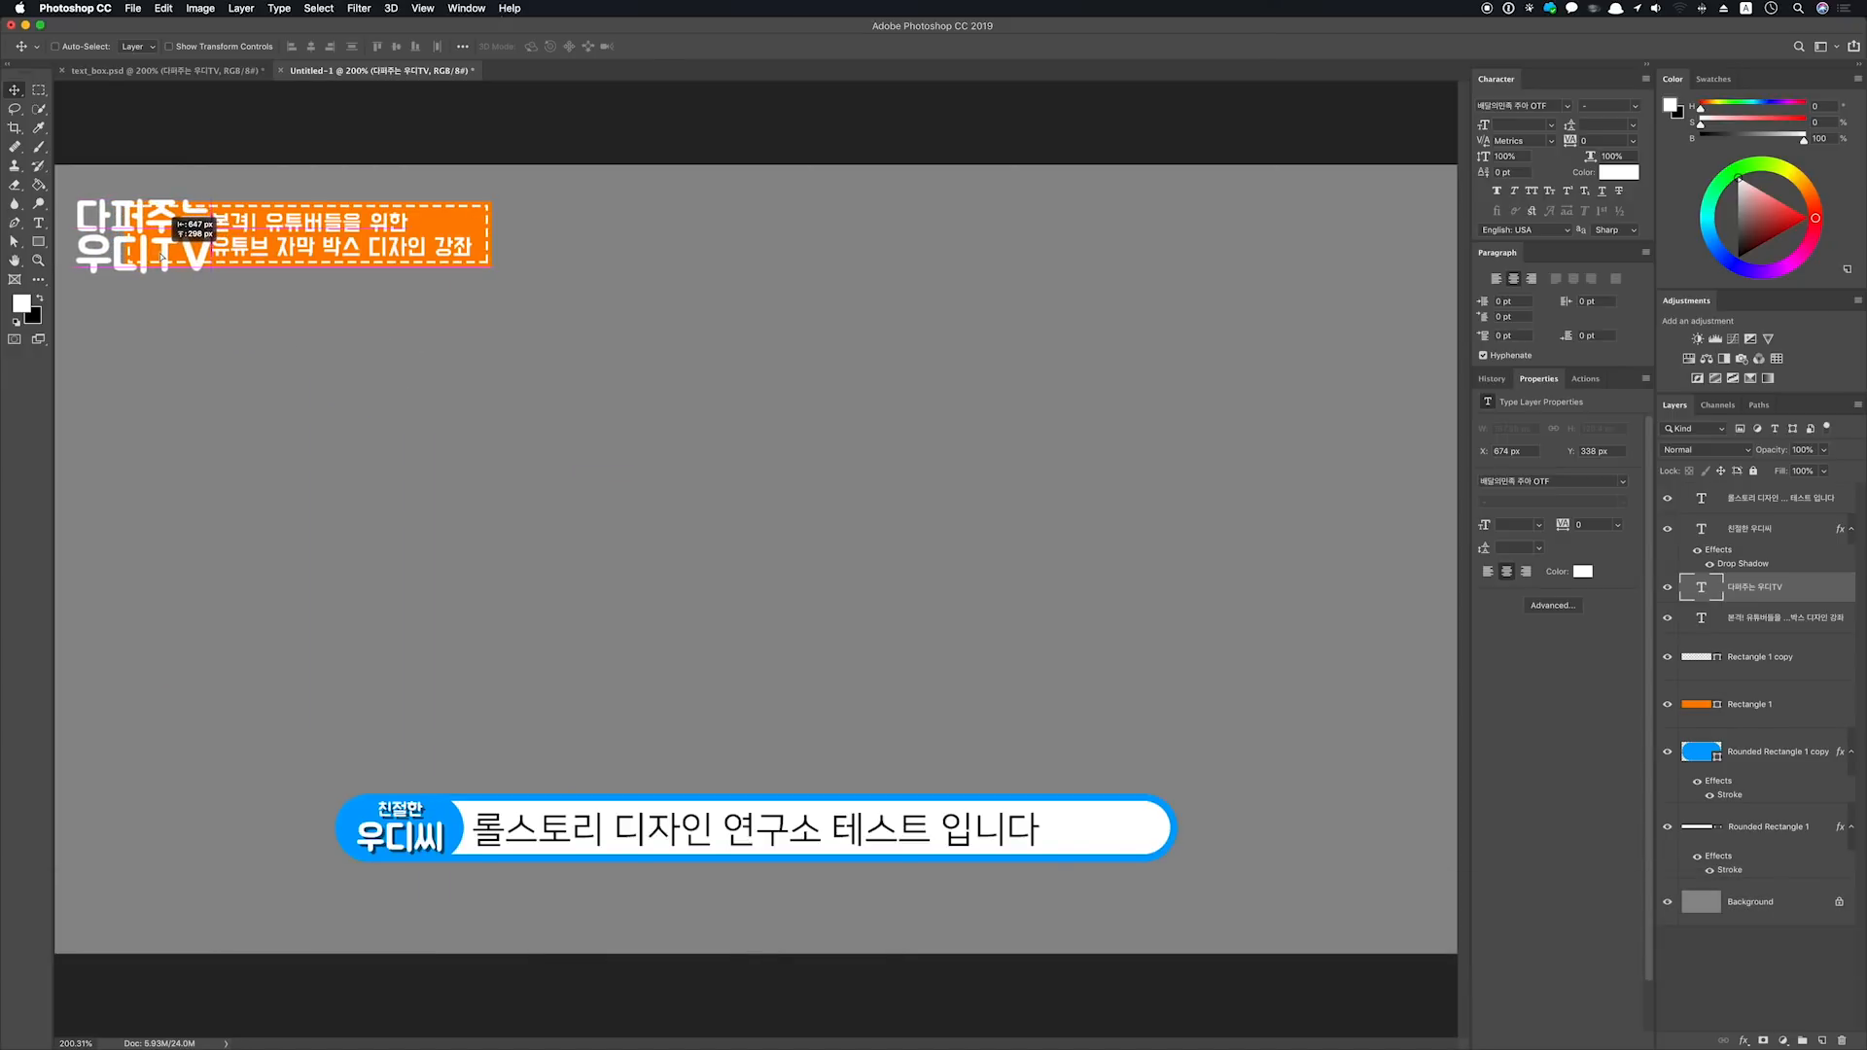
{"action": "key", "text": "super+plus"}
{"action": "key", "text": "space"}
{"action": "left_click_drag", "start_coordinate": [277, 303], "coordinate": [771, 510]}
{"action": "left_click_drag", "start_coordinate": [389, 340], "coordinate": [375, 329]}
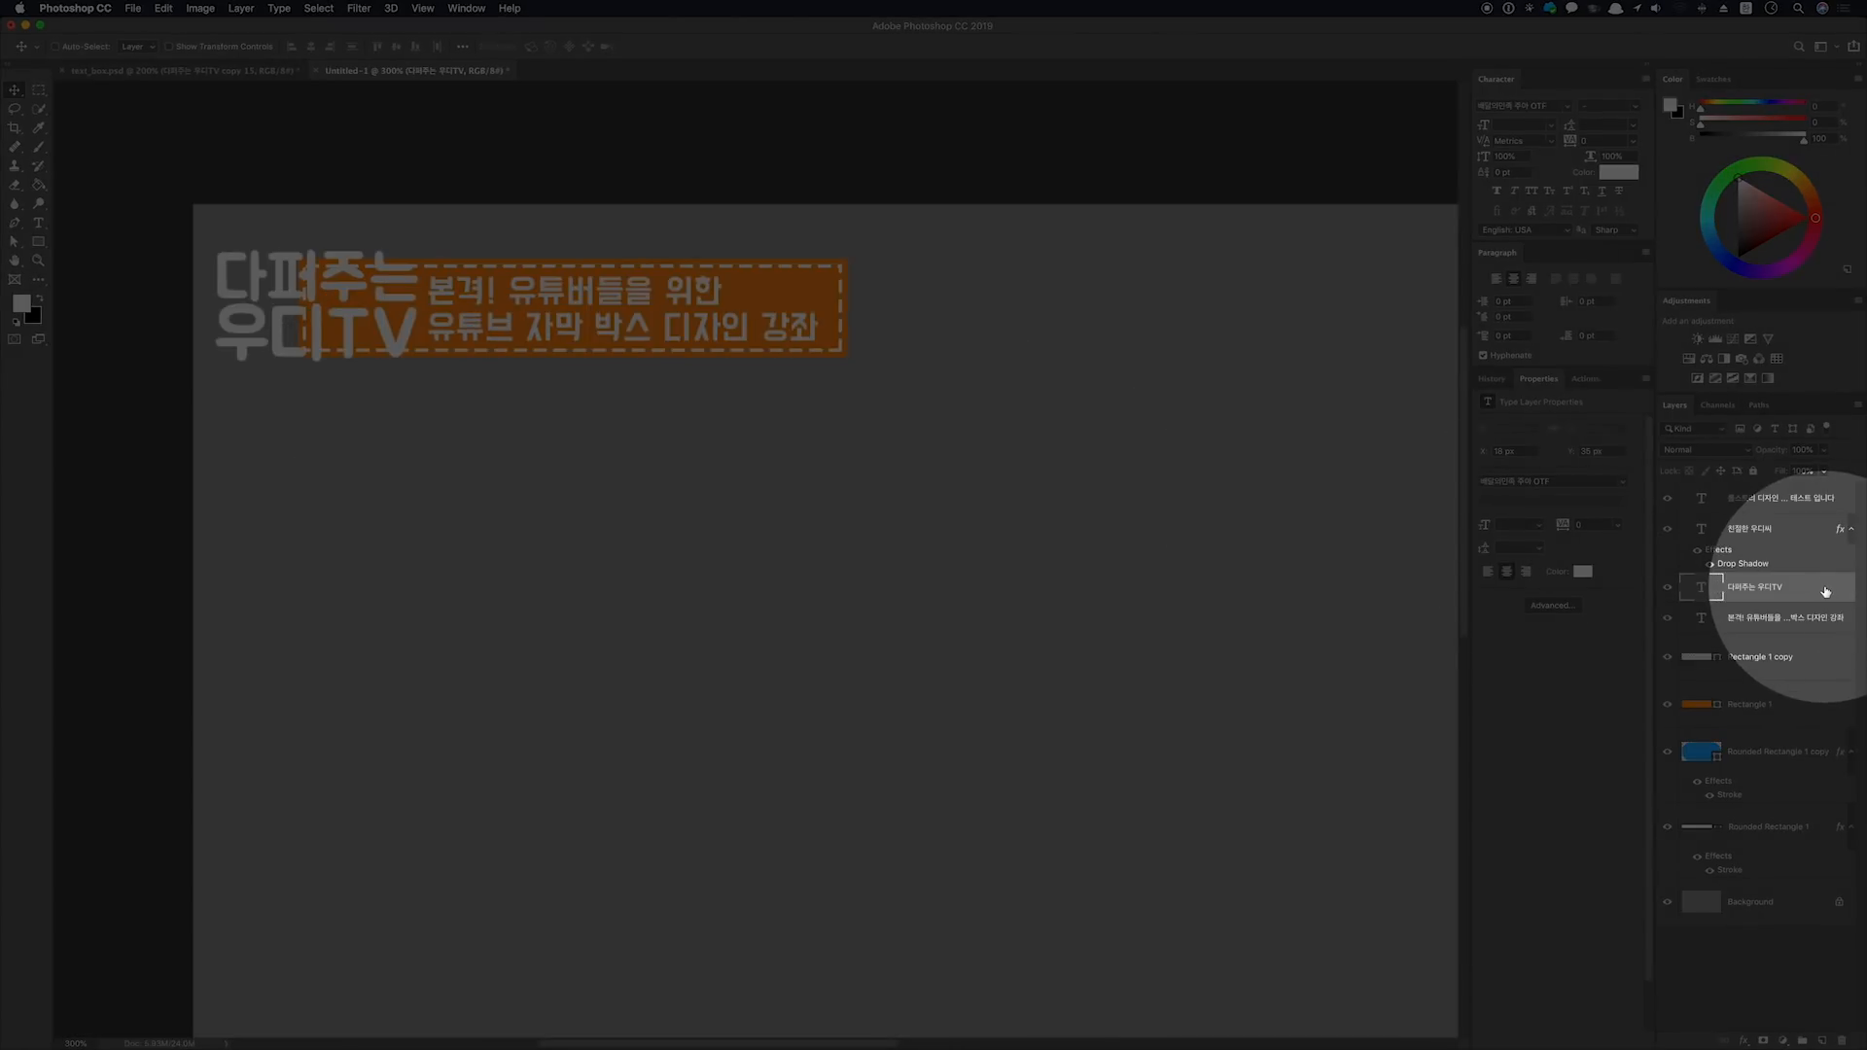
Add a drop shadow to the "다퍼주는 우디TV" text with Normal blend mode and the banner's orange colour
{"action": "double_click", "coordinate": [1826, 591]}
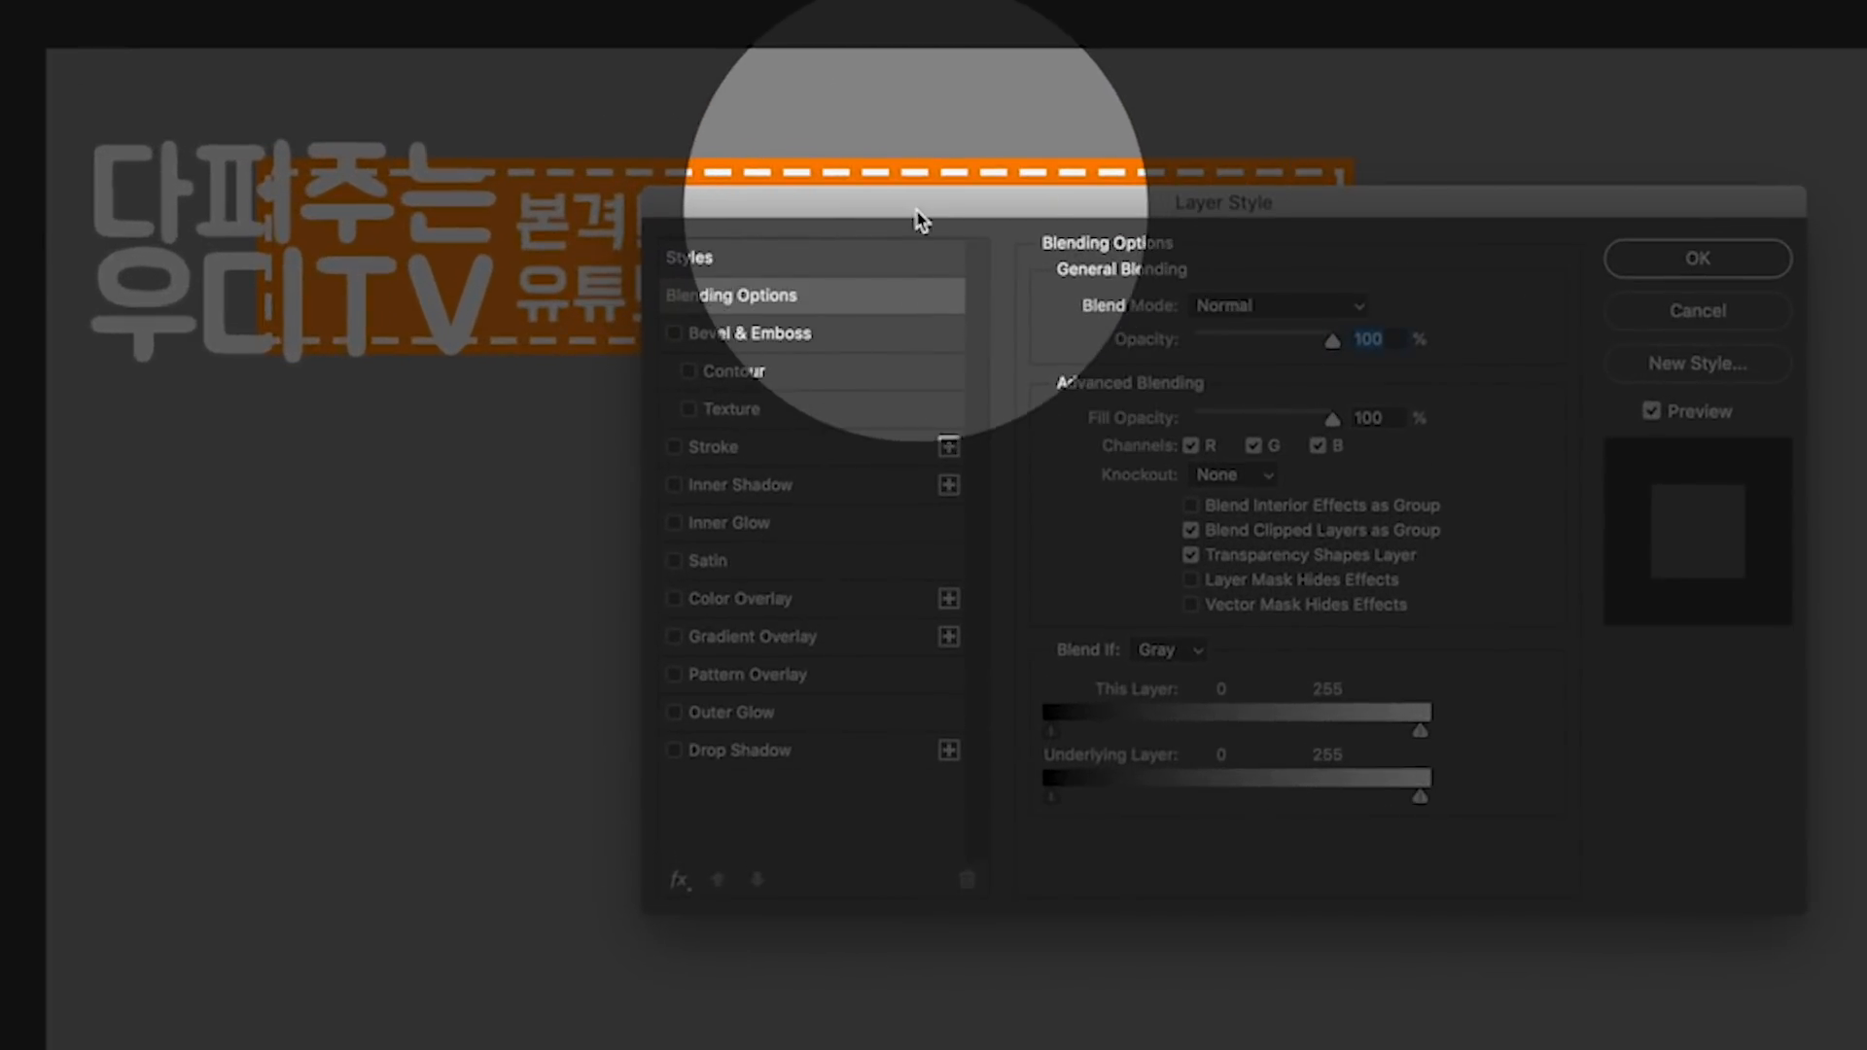
{"action": "left_click", "coordinate": [737, 757]}
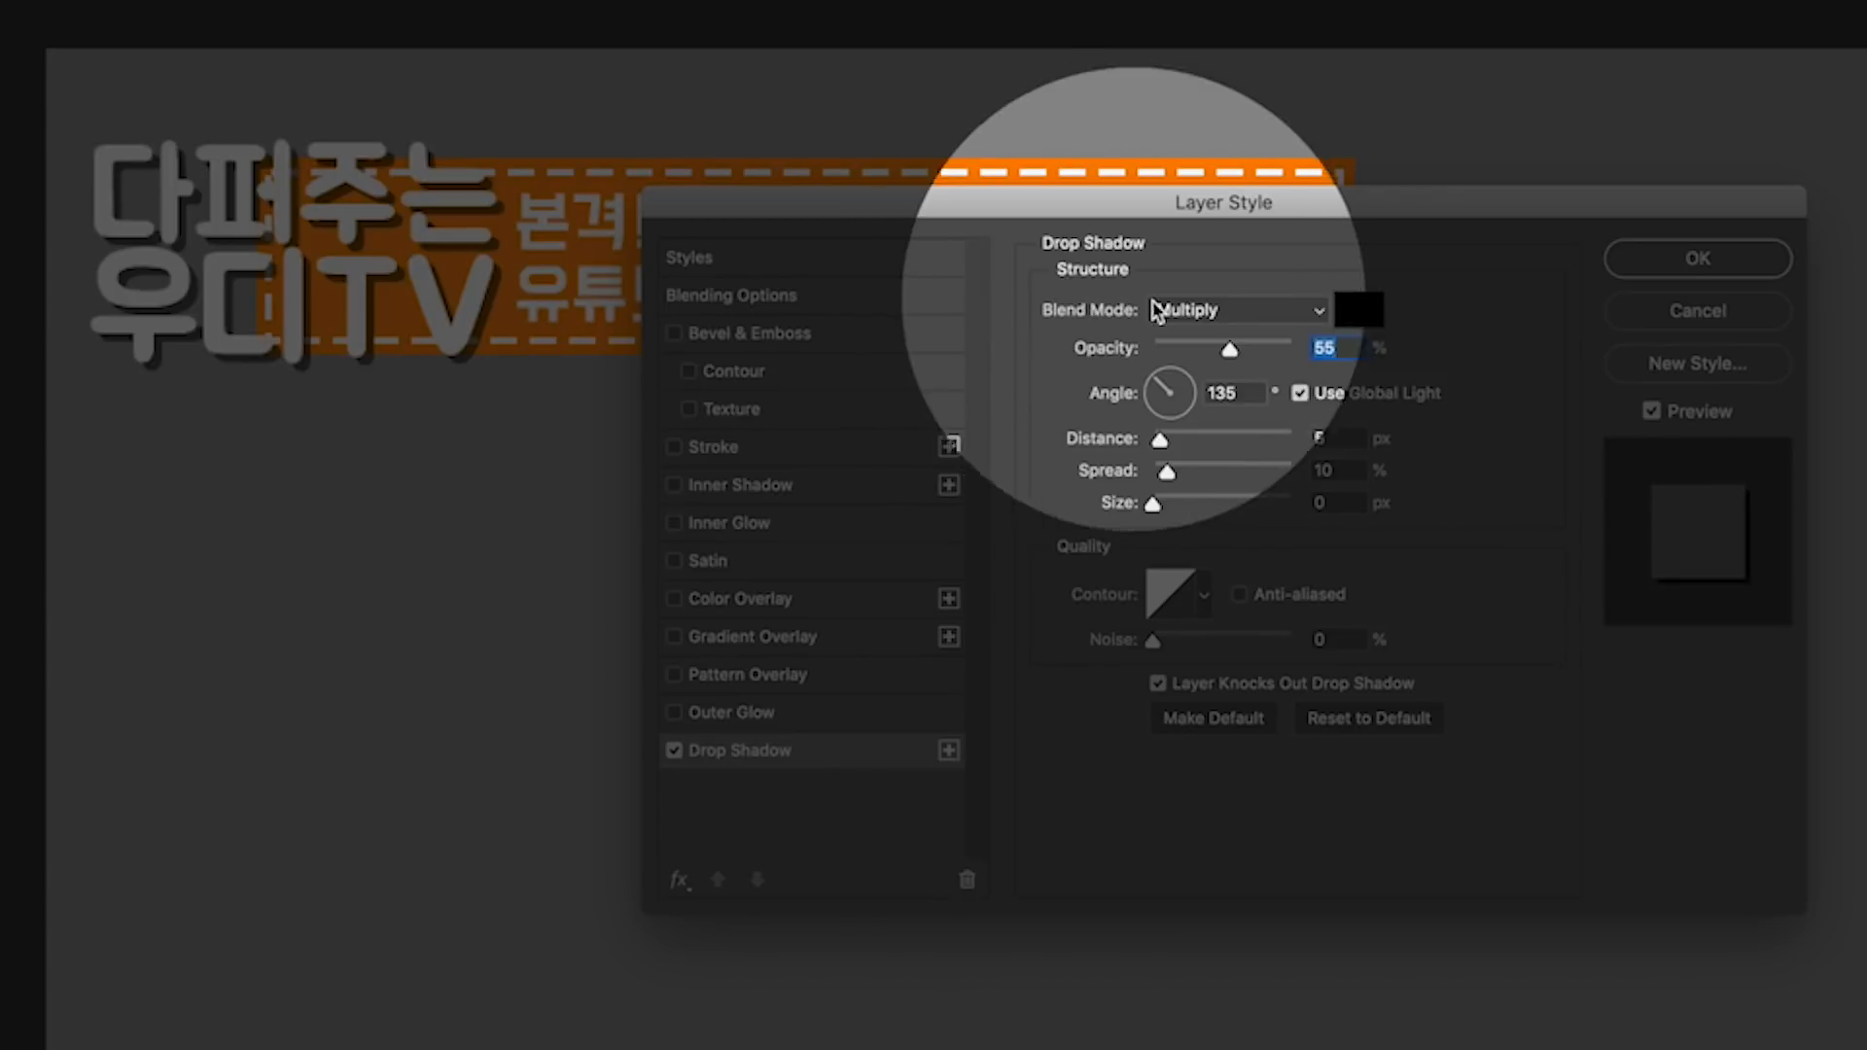
{"action": "left_click", "coordinate": [1225, 313]}
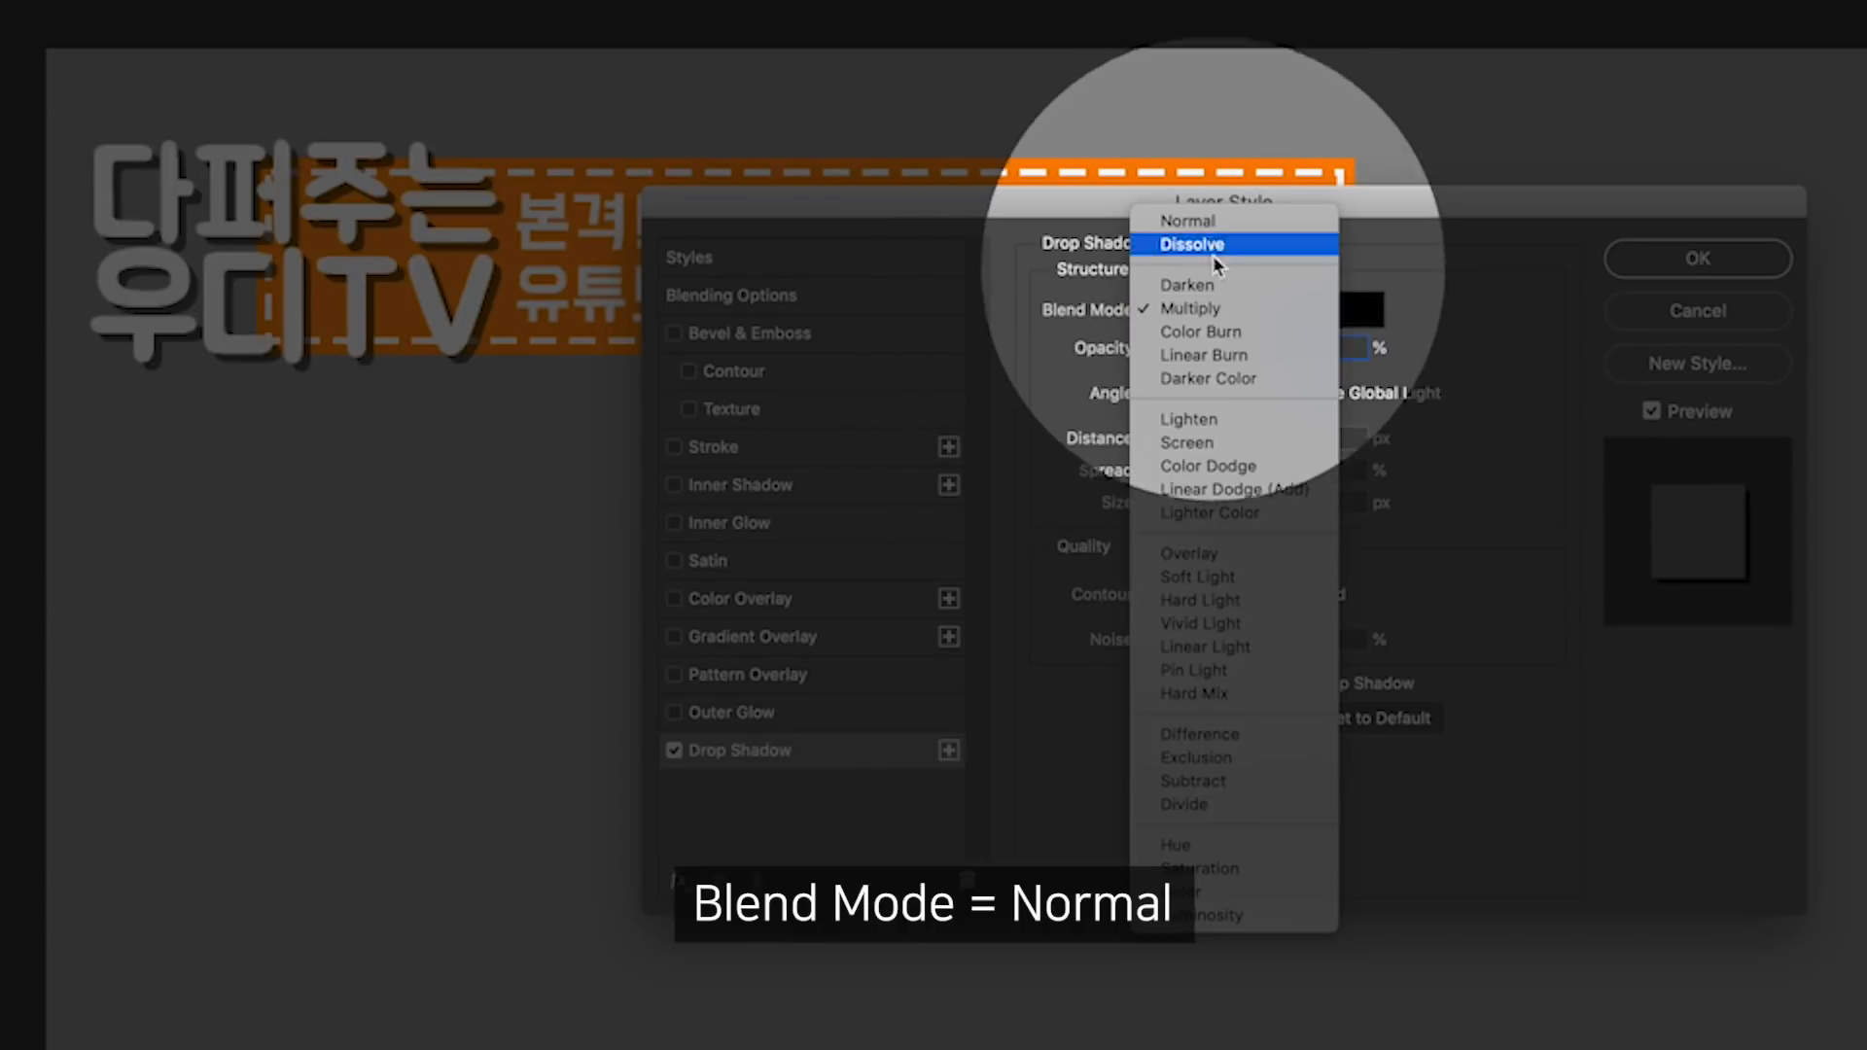
{"action": "left_click", "coordinate": [1206, 221]}
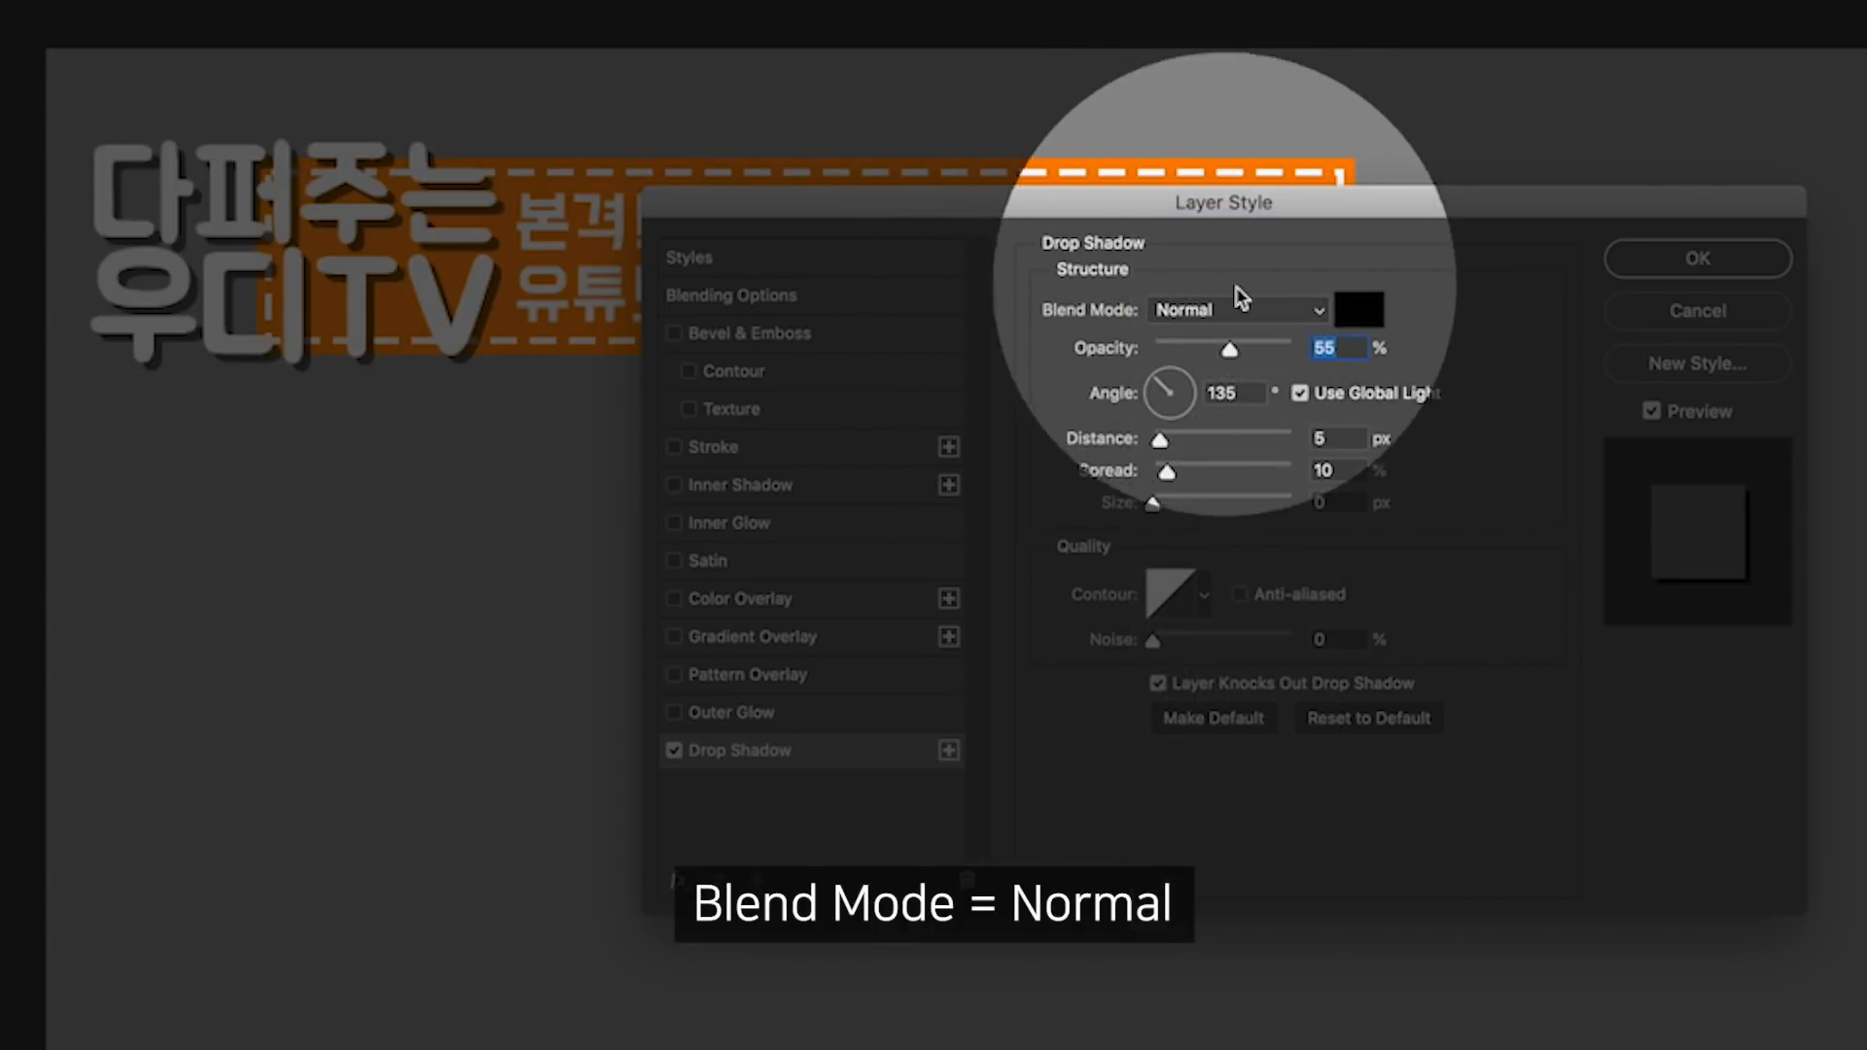
{"action": "left_click", "coordinate": [1371, 321]}
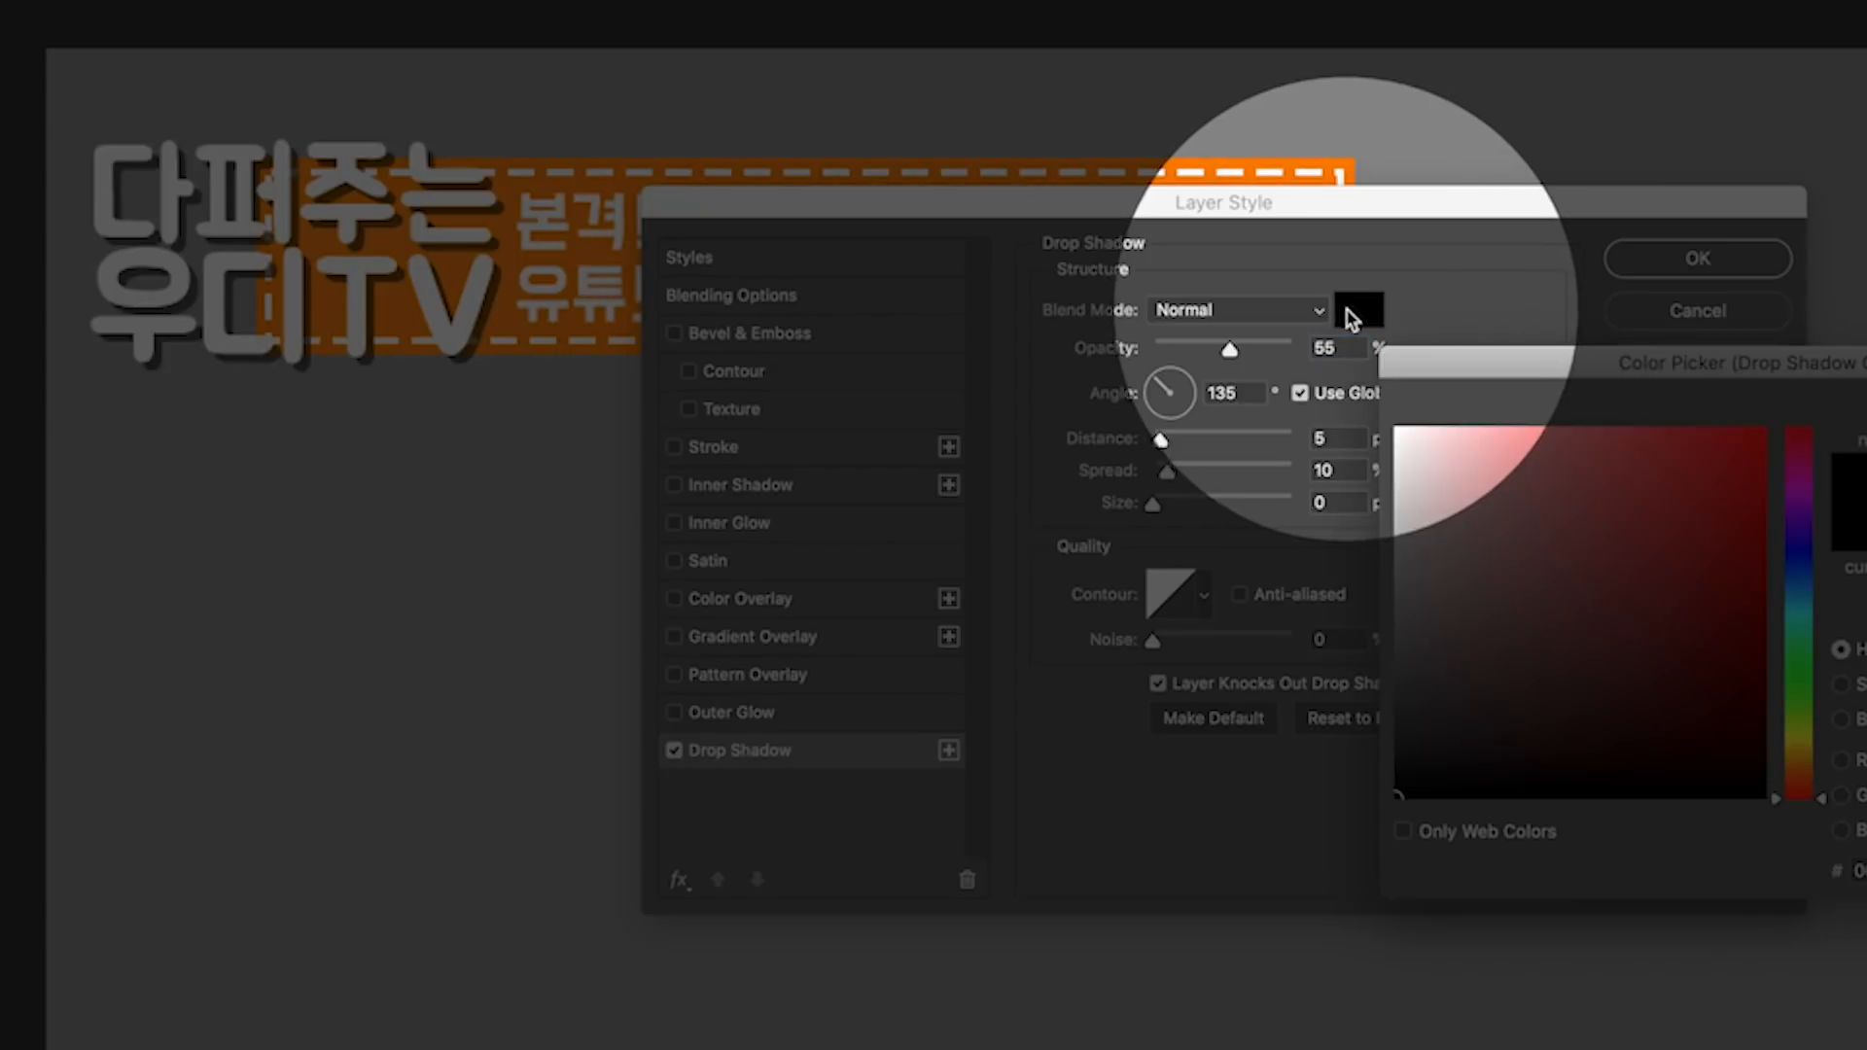
{"action": "left_click", "coordinate": [1016, 161]}
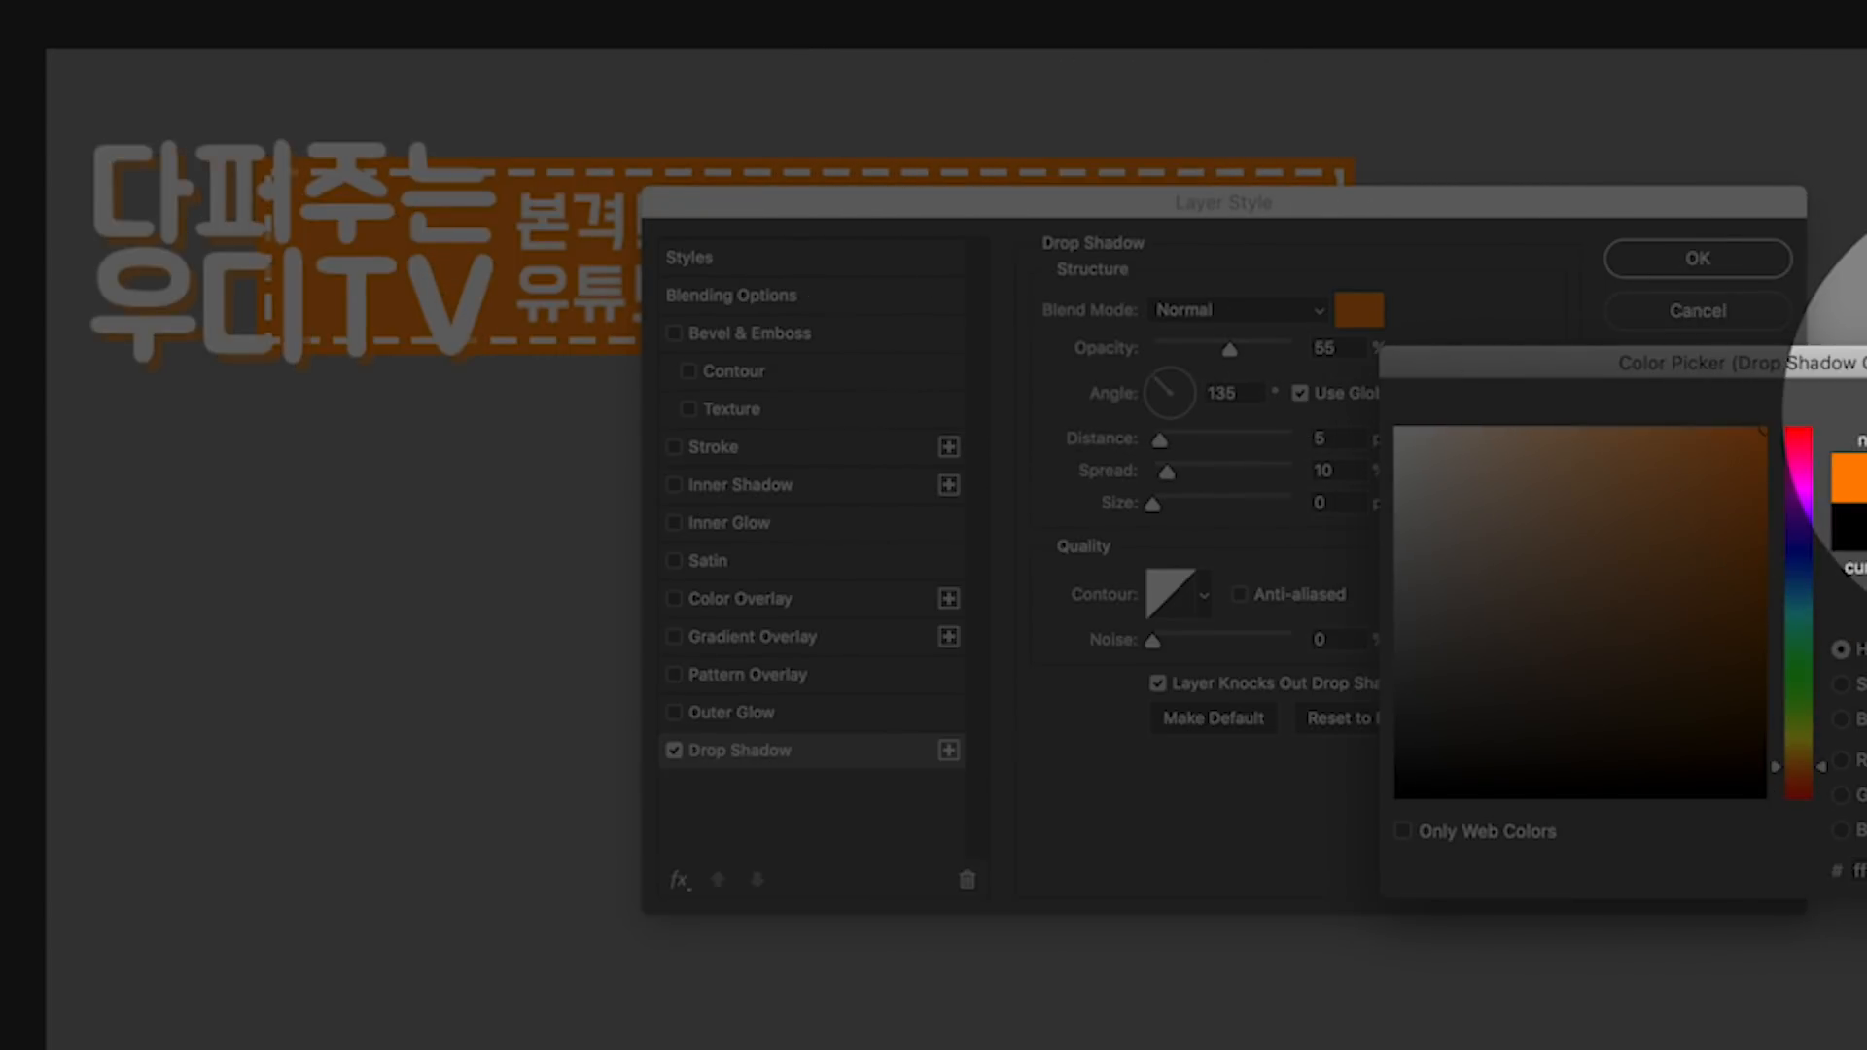
{"action": "left_click", "coordinate": [1866, 413]}
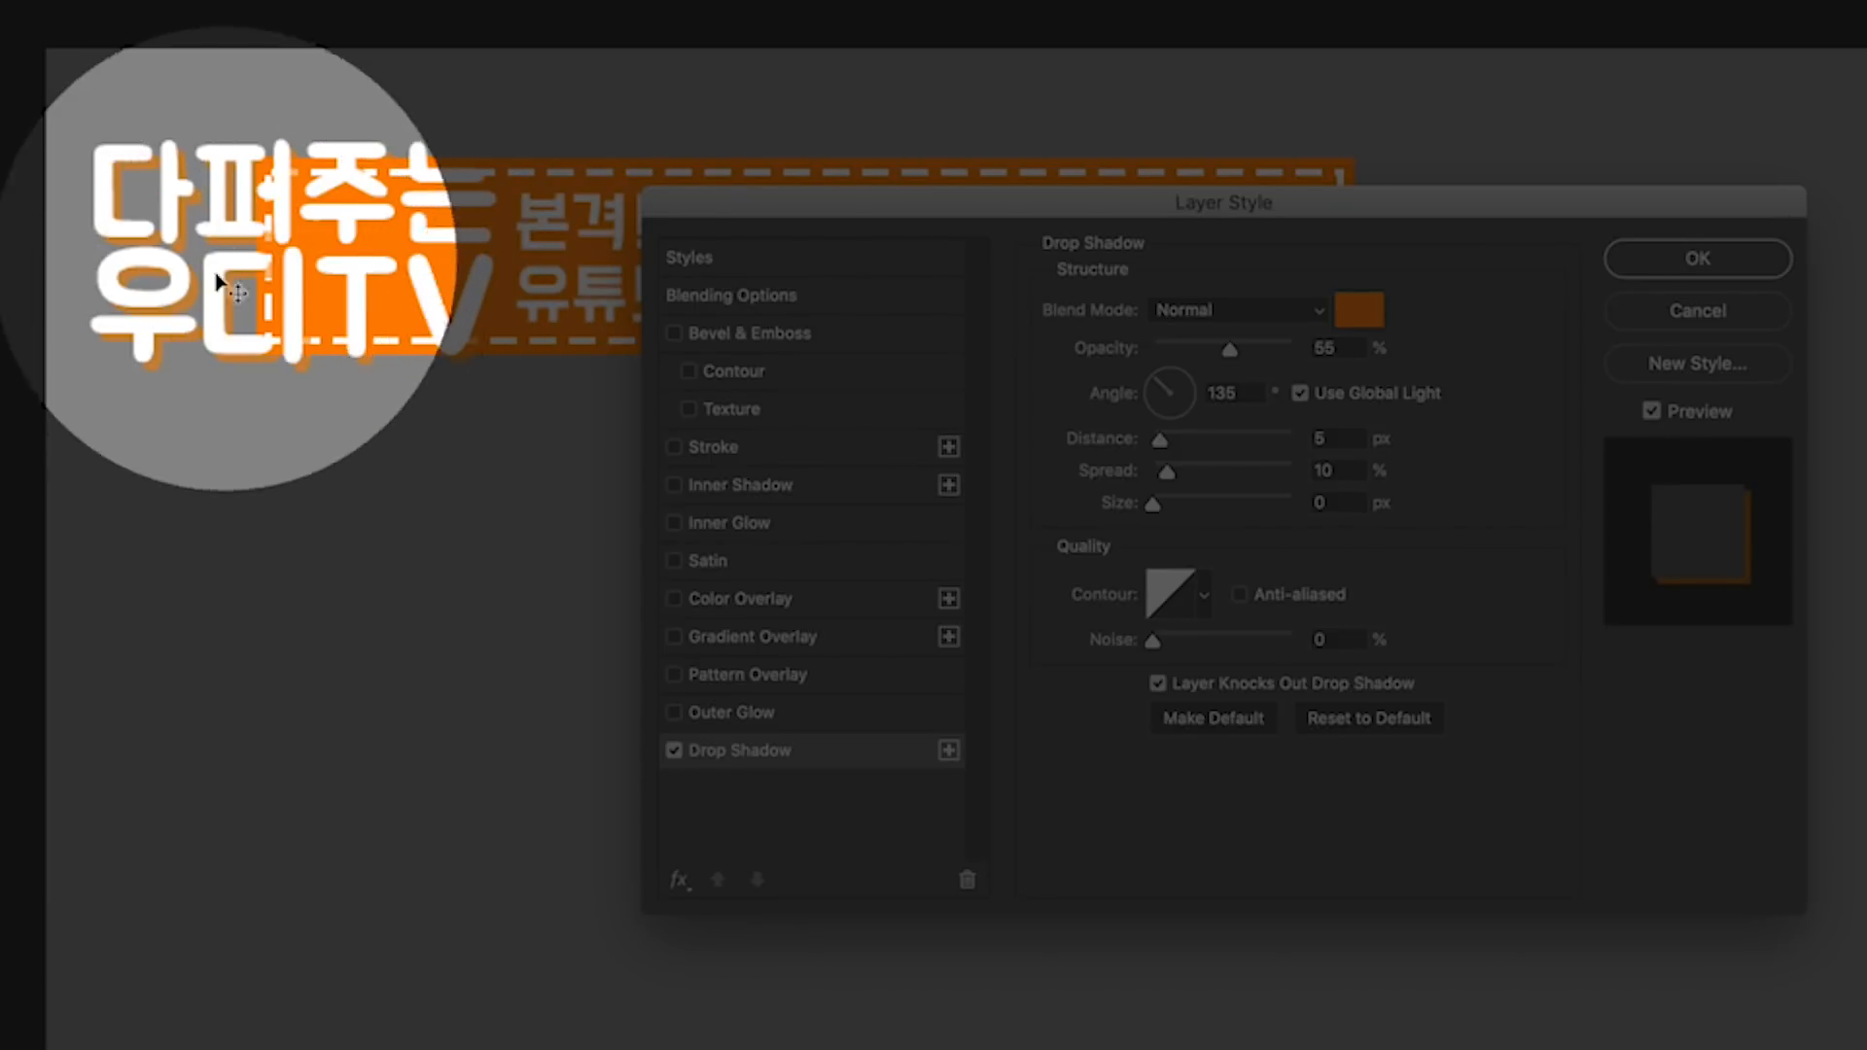
Set the title's drop shadow to 100% opacity, 7 px distance, 100% spread and 5 px size, and apply it
{"action": "left_click_drag", "start_coordinate": [1231, 349], "coordinate": [1350, 362]}
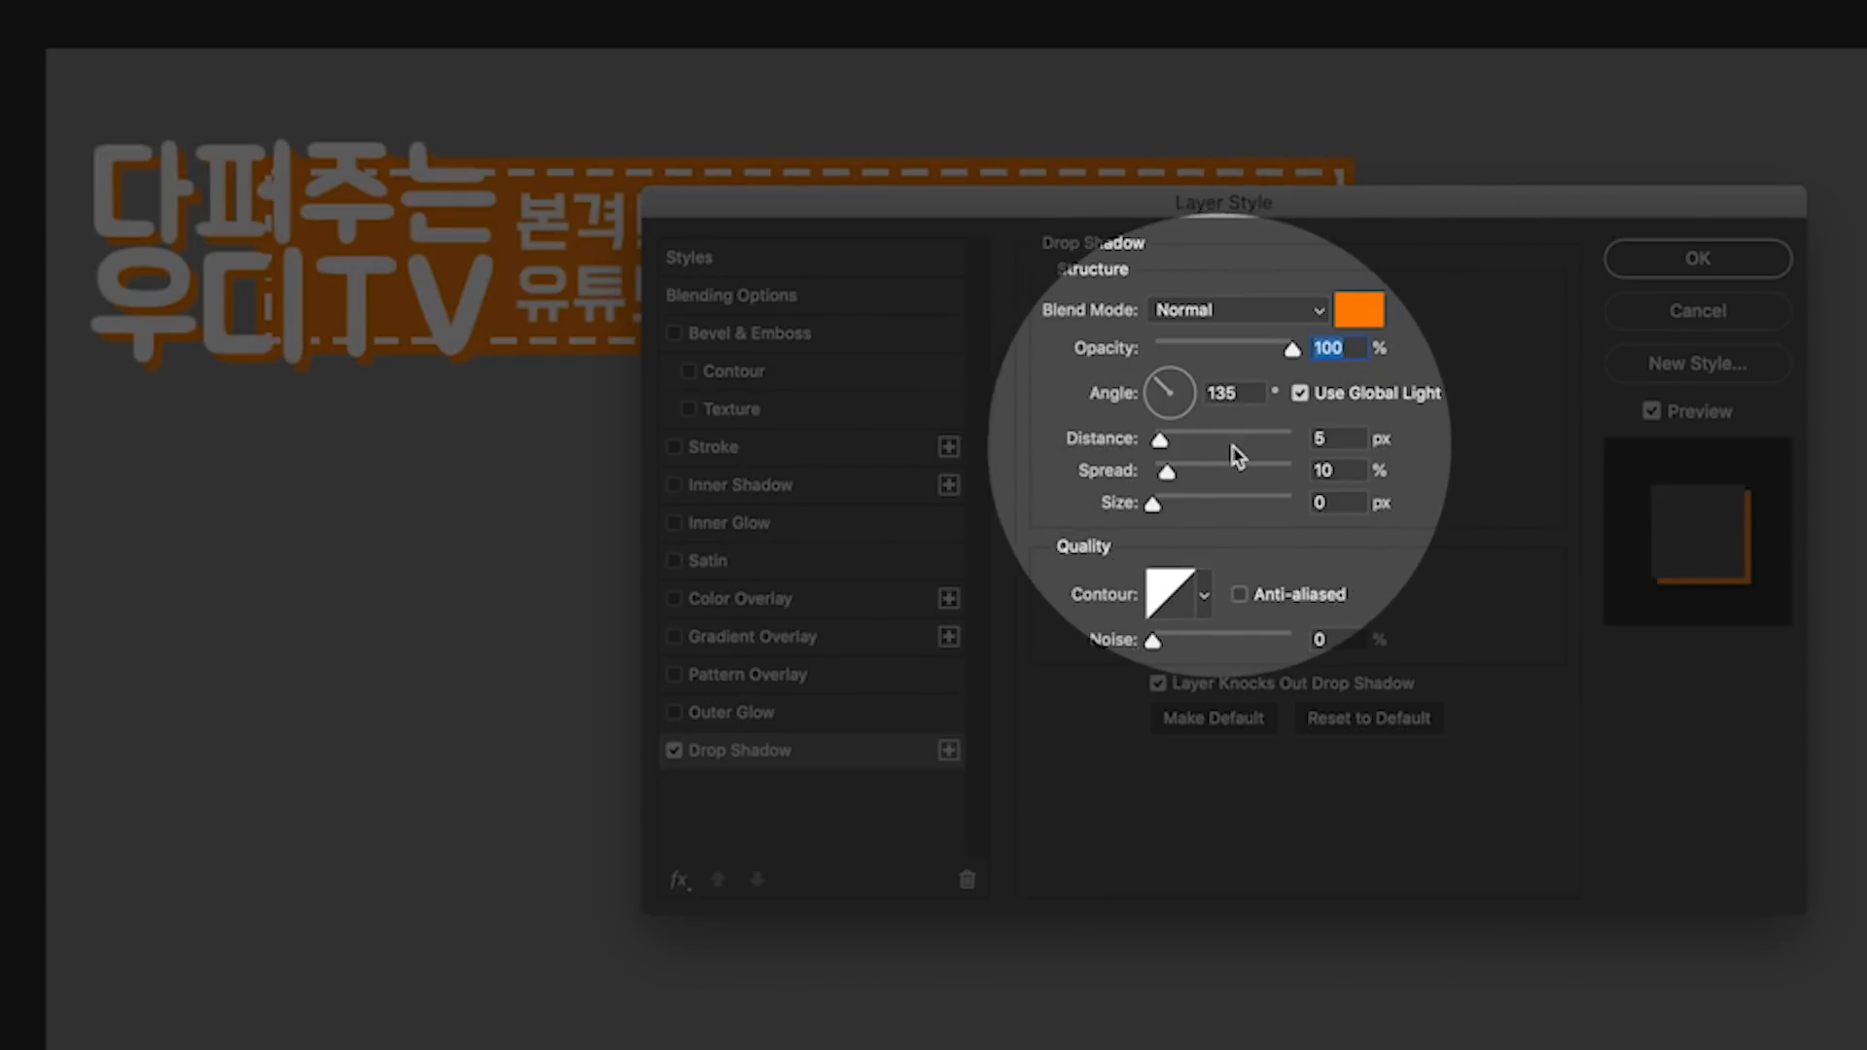
{"action": "left_click", "coordinate": [1330, 439]}
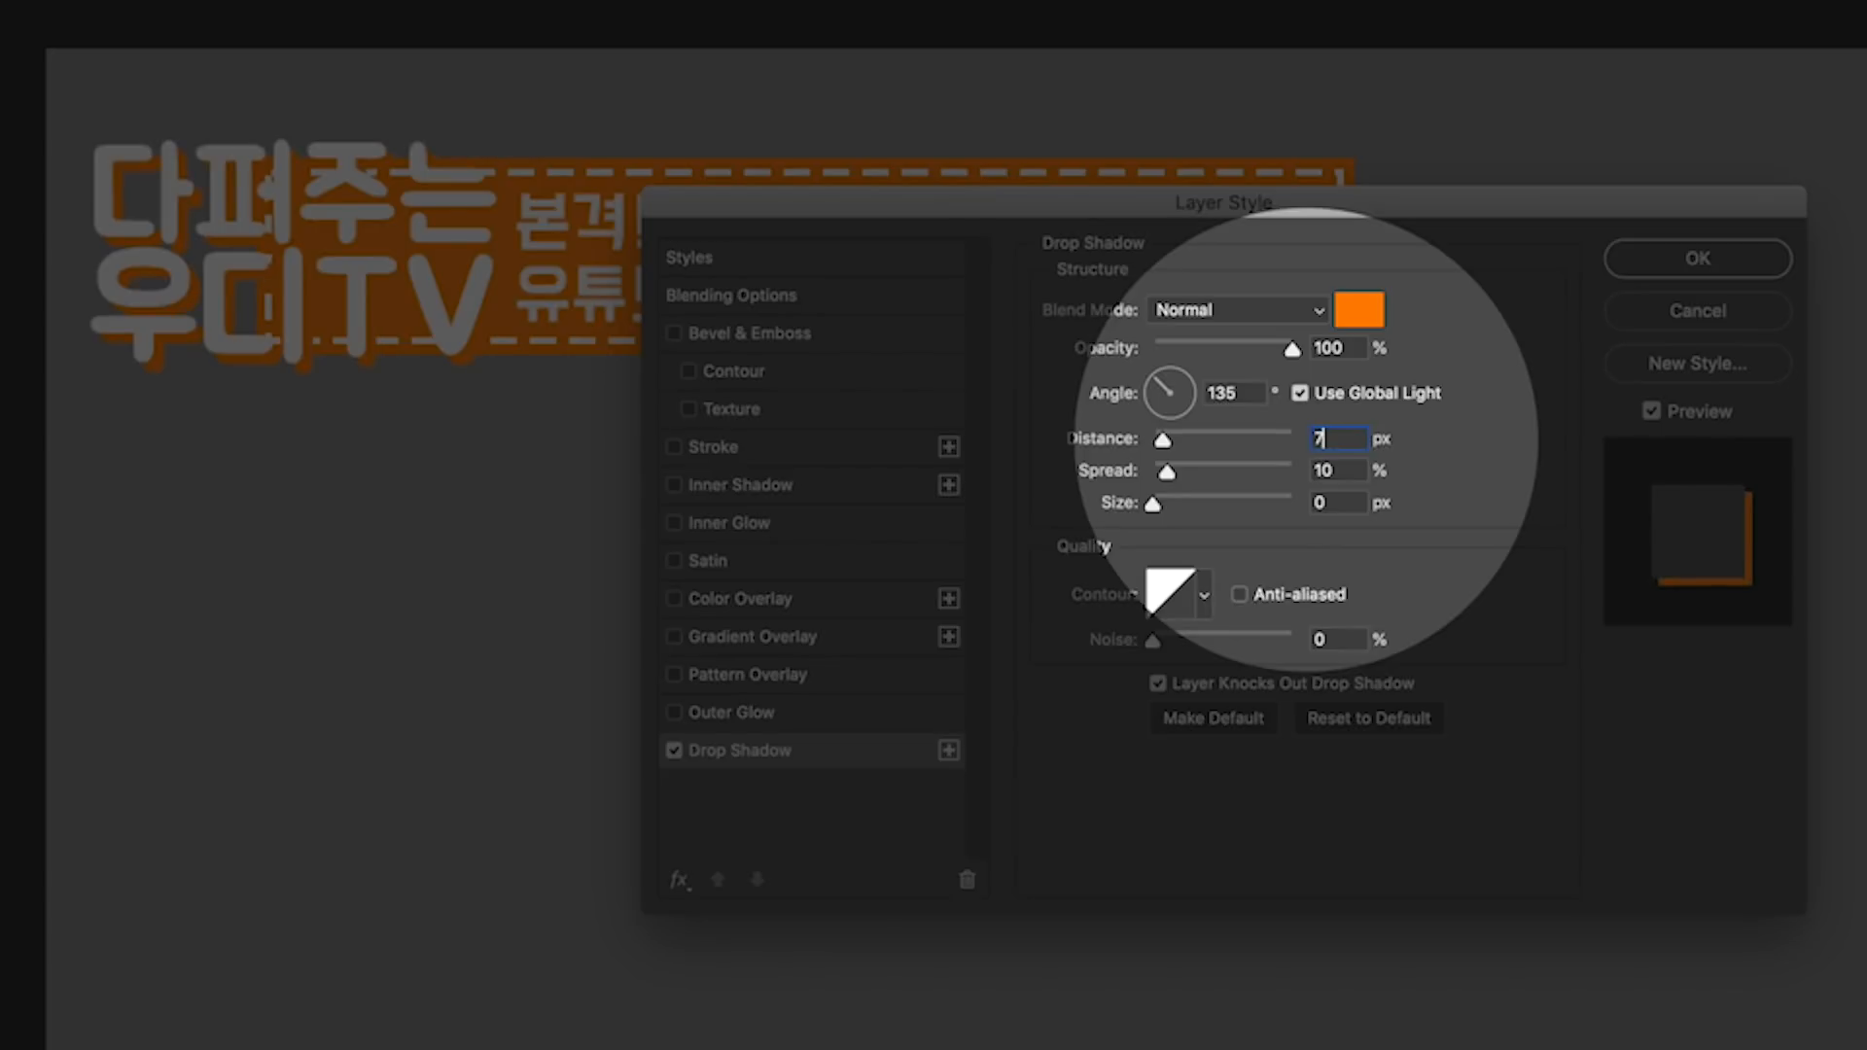
{"action": "left_click_drag", "start_coordinate": [1167, 471], "coordinate": [1319, 477]}
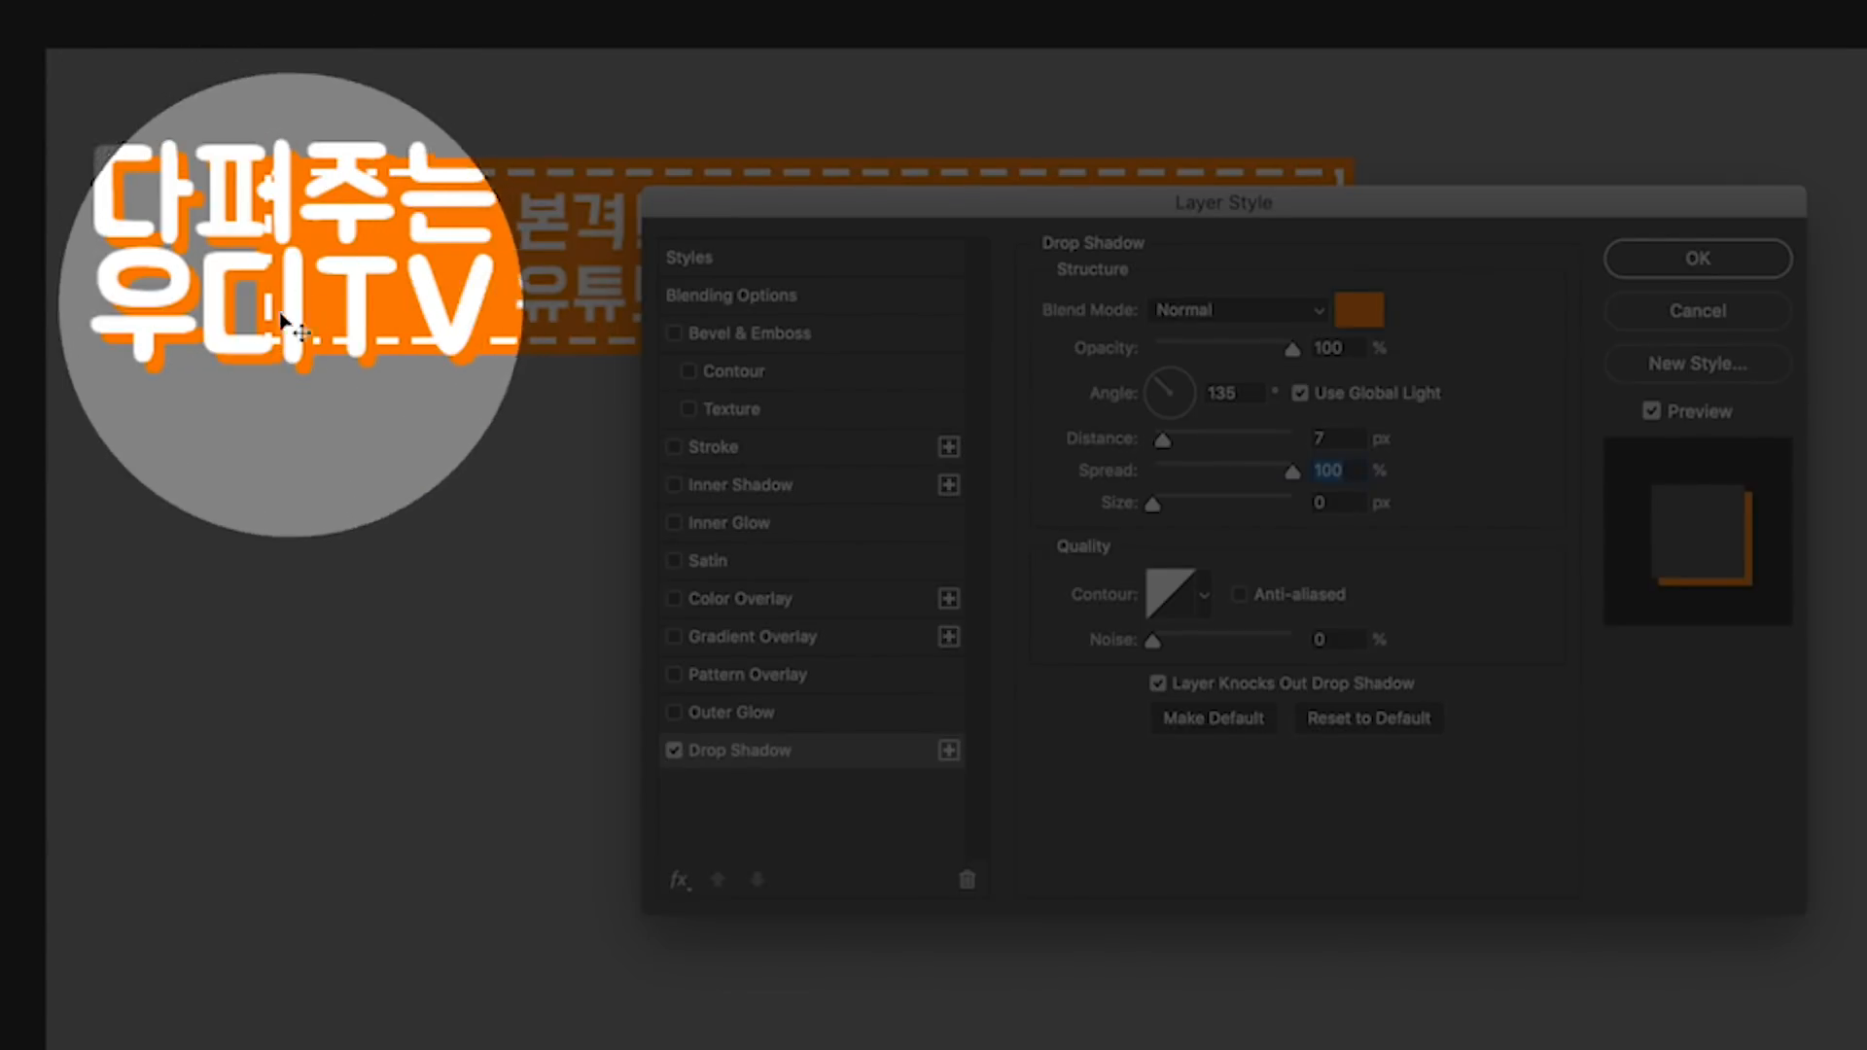
{"action": "left_click_drag", "start_coordinate": [1333, 502], "coordinate": [1288, 503]}
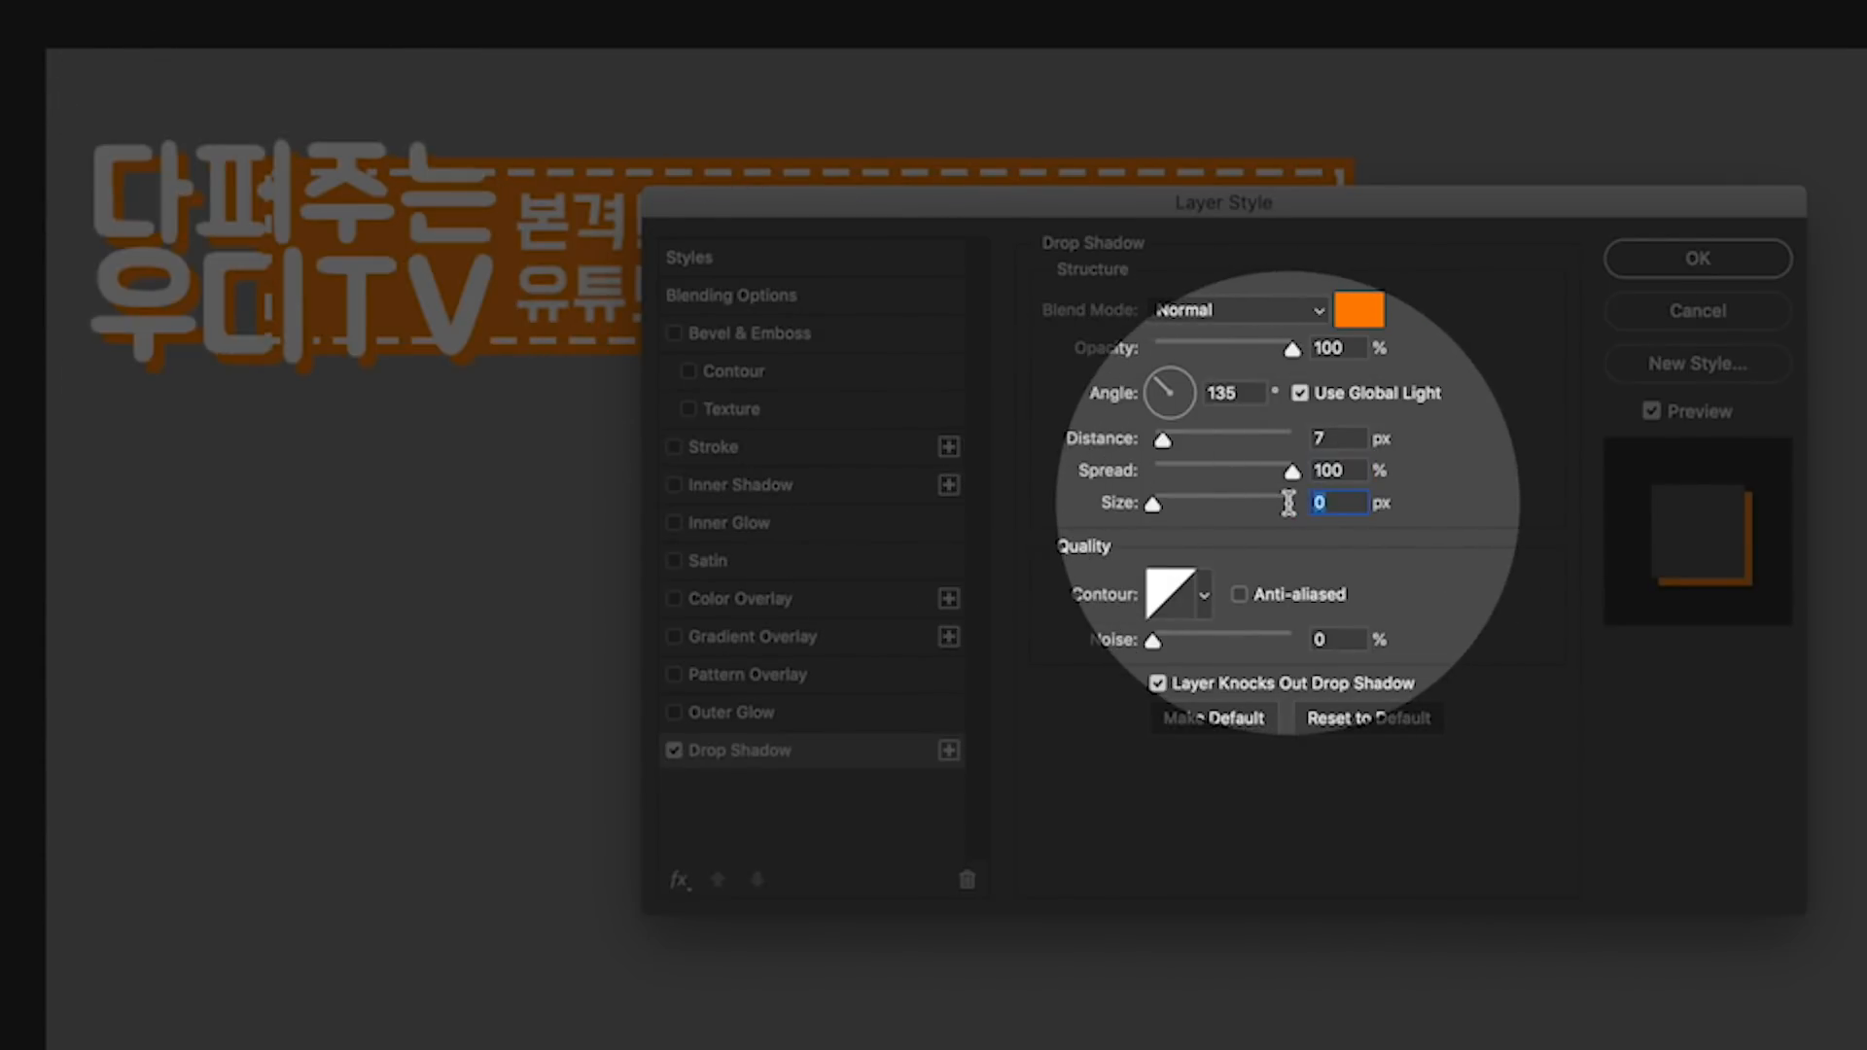
{"action": "key", "text": "Up"}
{"action": "key", "text": "Up"}
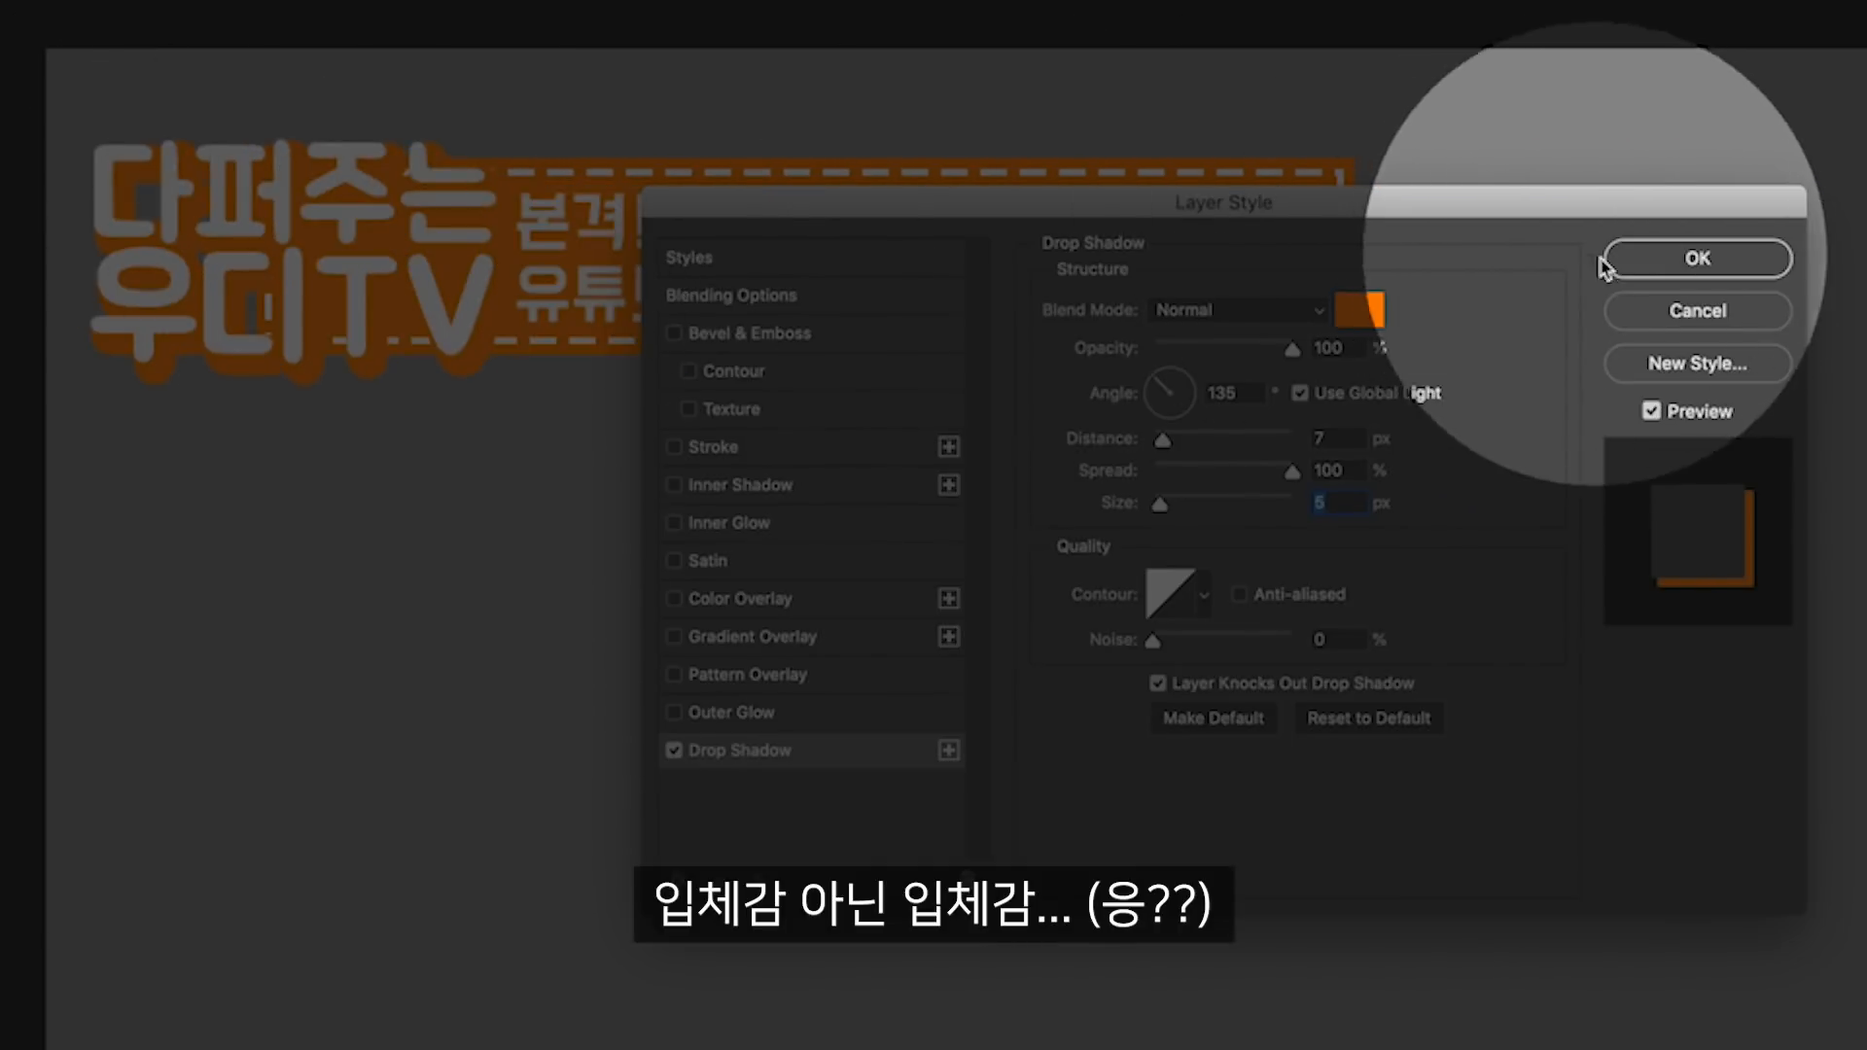
{"action": "key", "text": "Return"}
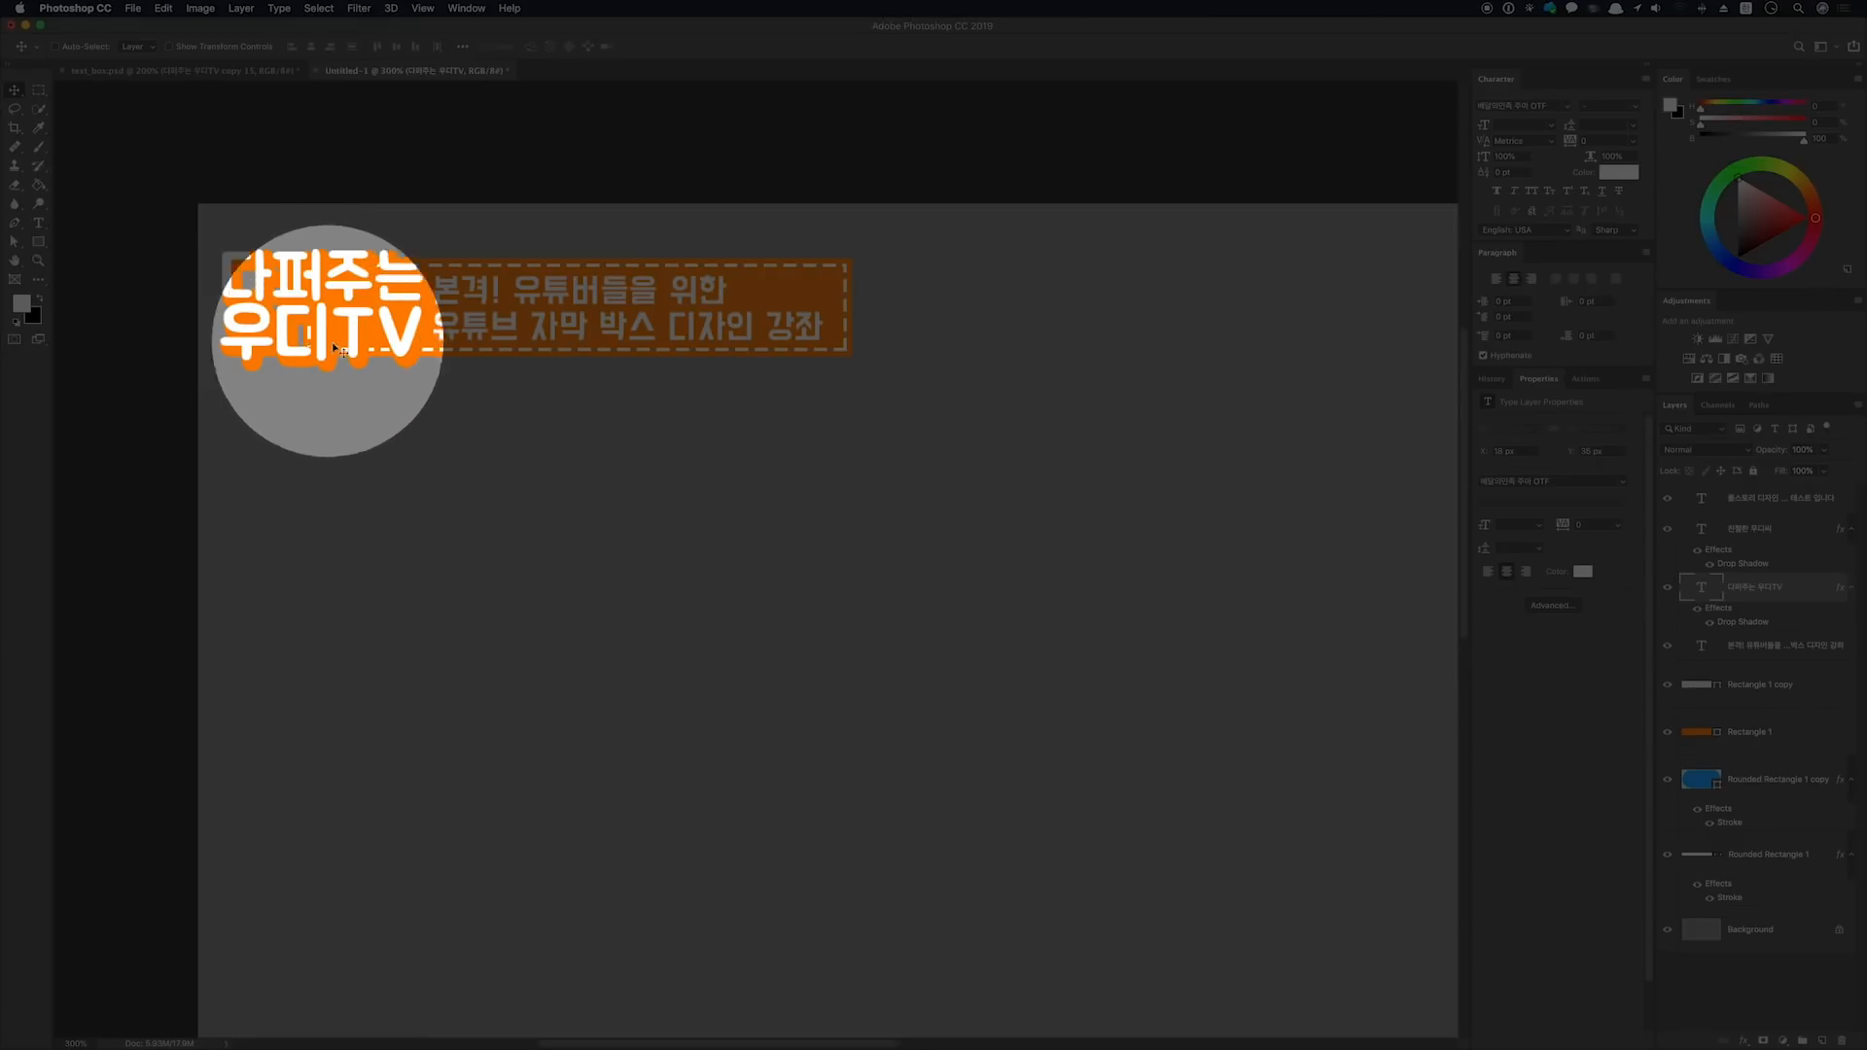
Stretch the orange rectangle and its dashed outline together leftwards until they reach behind the first letters of "다퍼주는 우디TV"
{"action": "left_click", "coordinate": [1758, 685]}
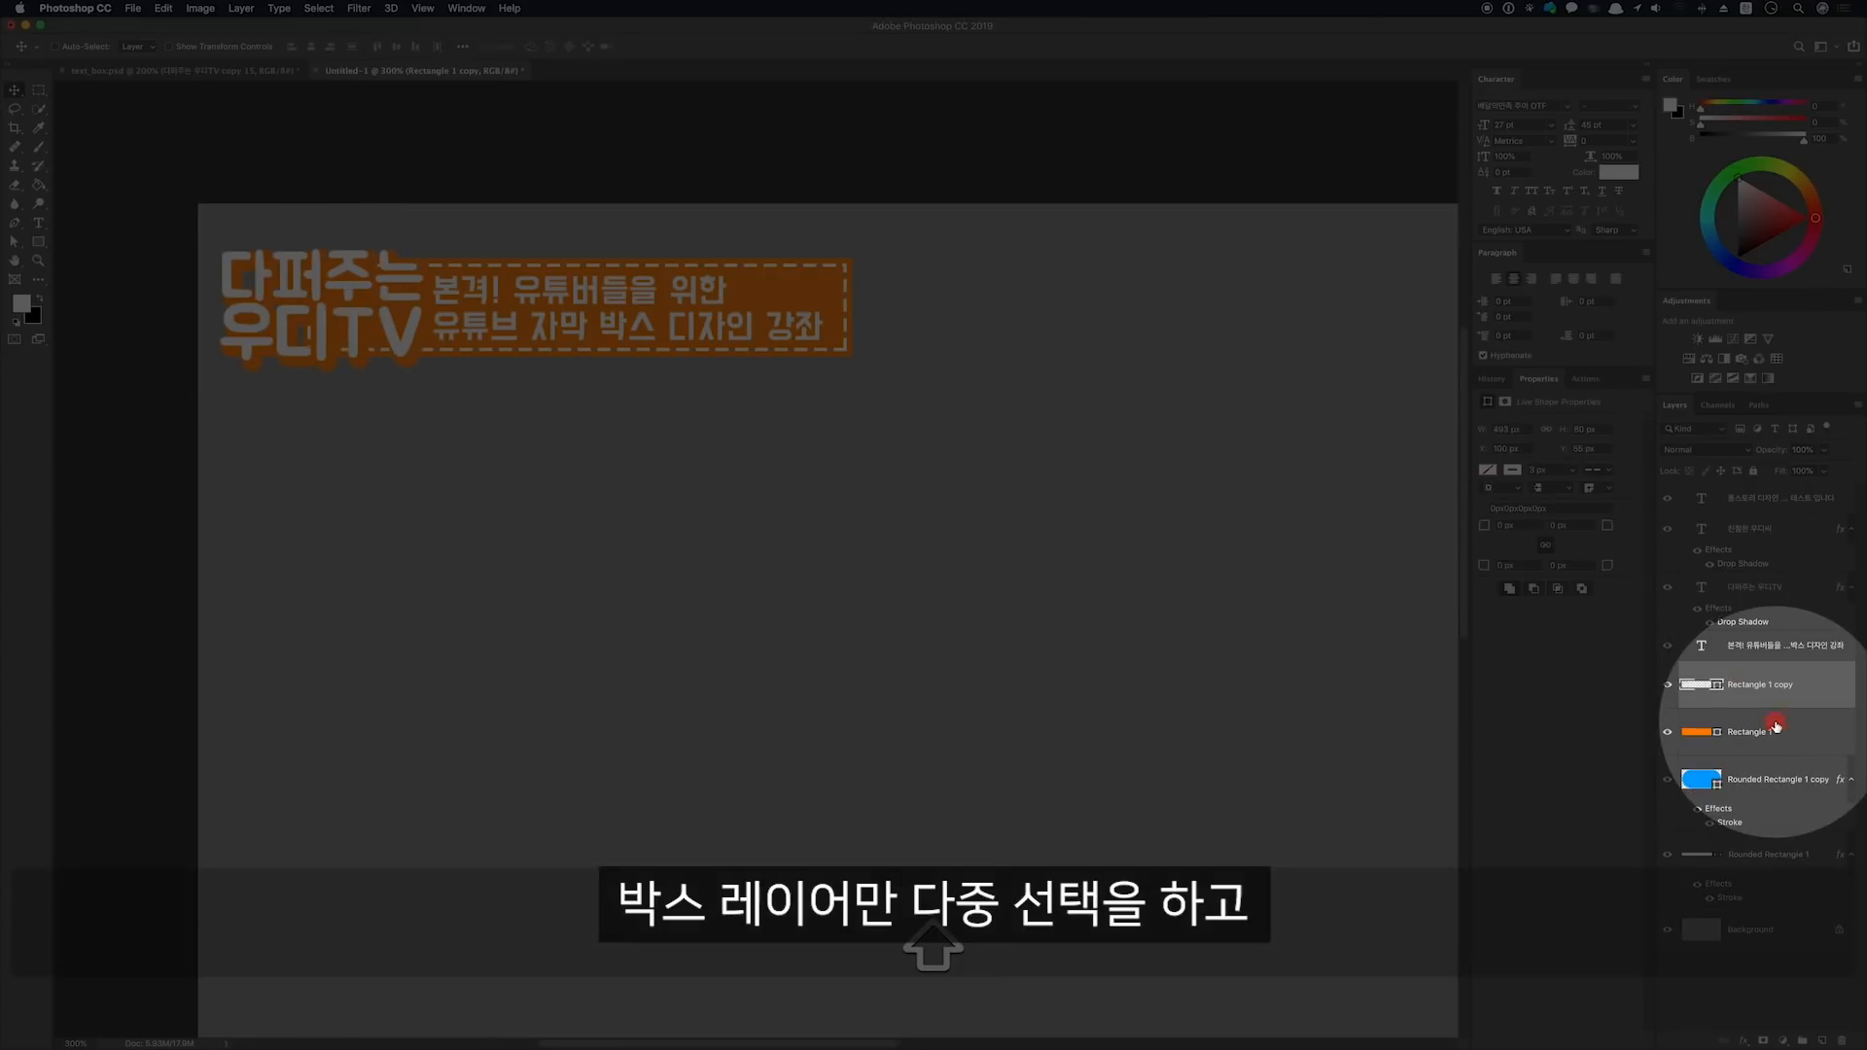
{"action": "left_click", "coordinate": [1776, 726], "text": "shift"}
{"action": "key", "text": "super+t"}
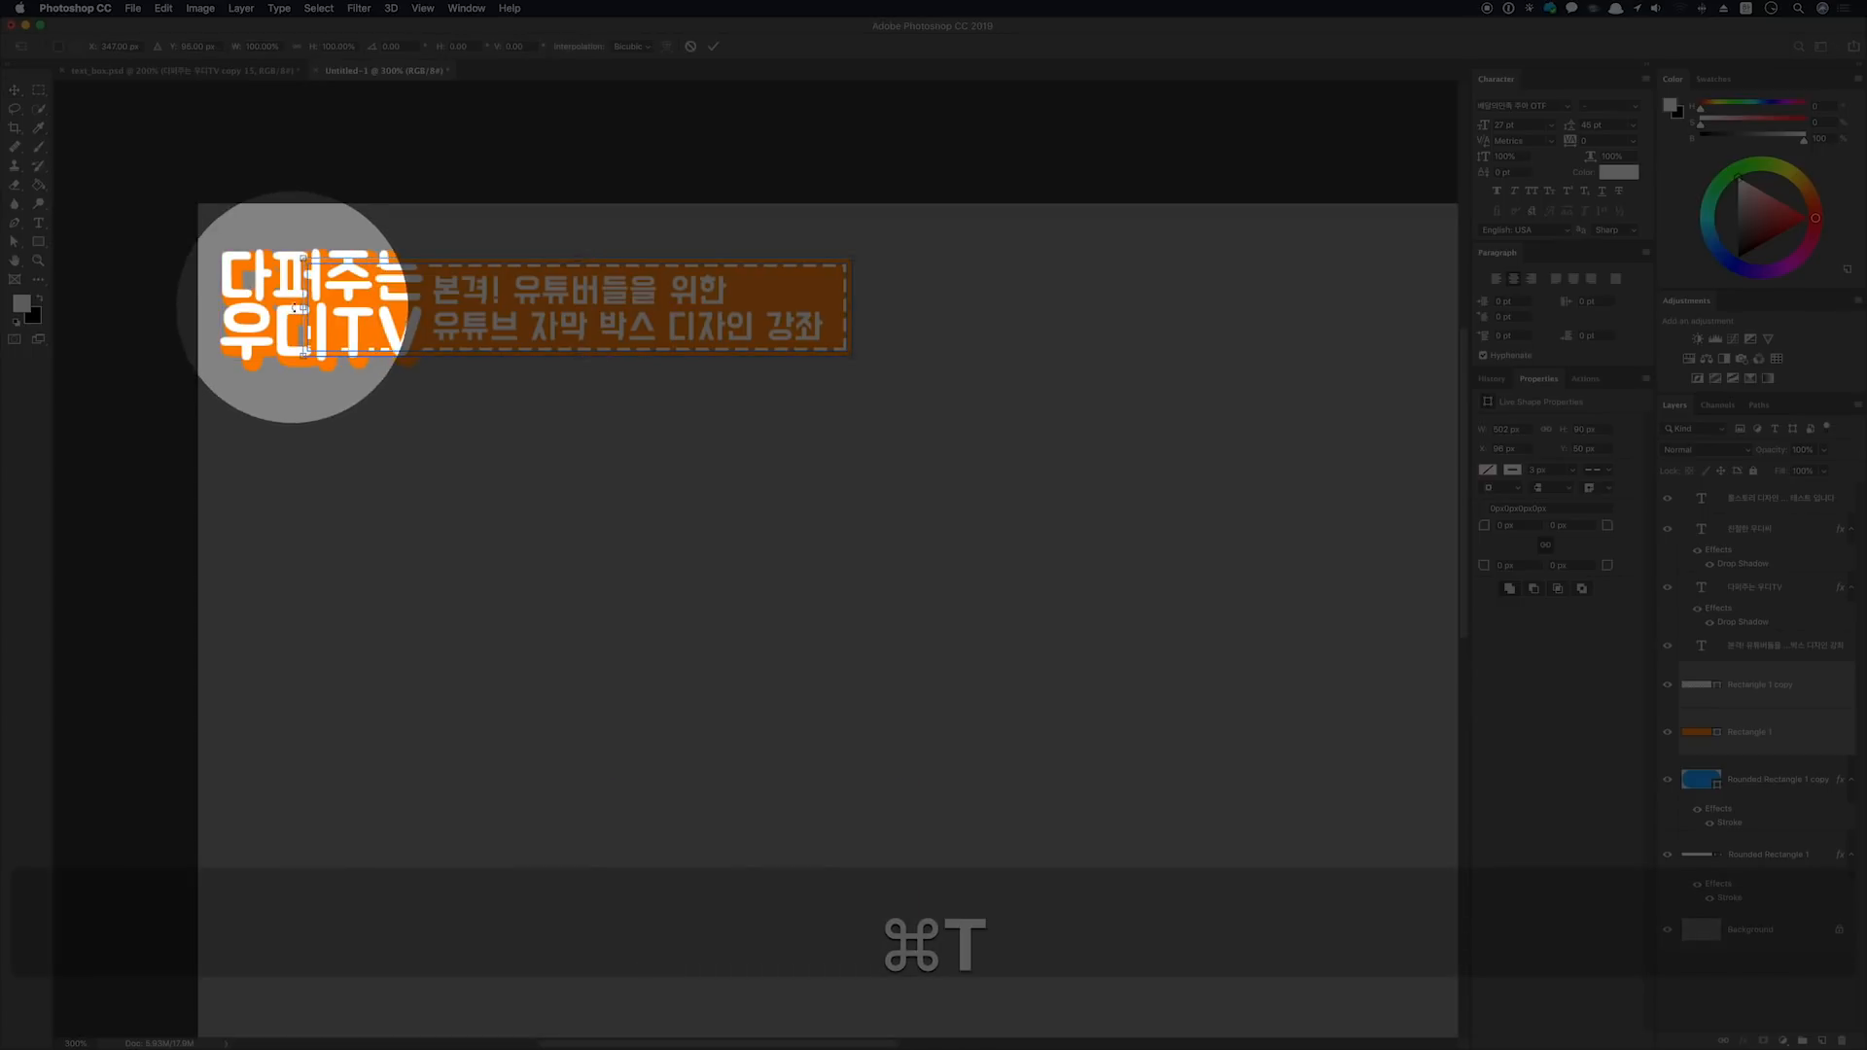
{"action": "left_click_drag", "start_coordinate": [296, 308], "coordinate": [230, 308]}
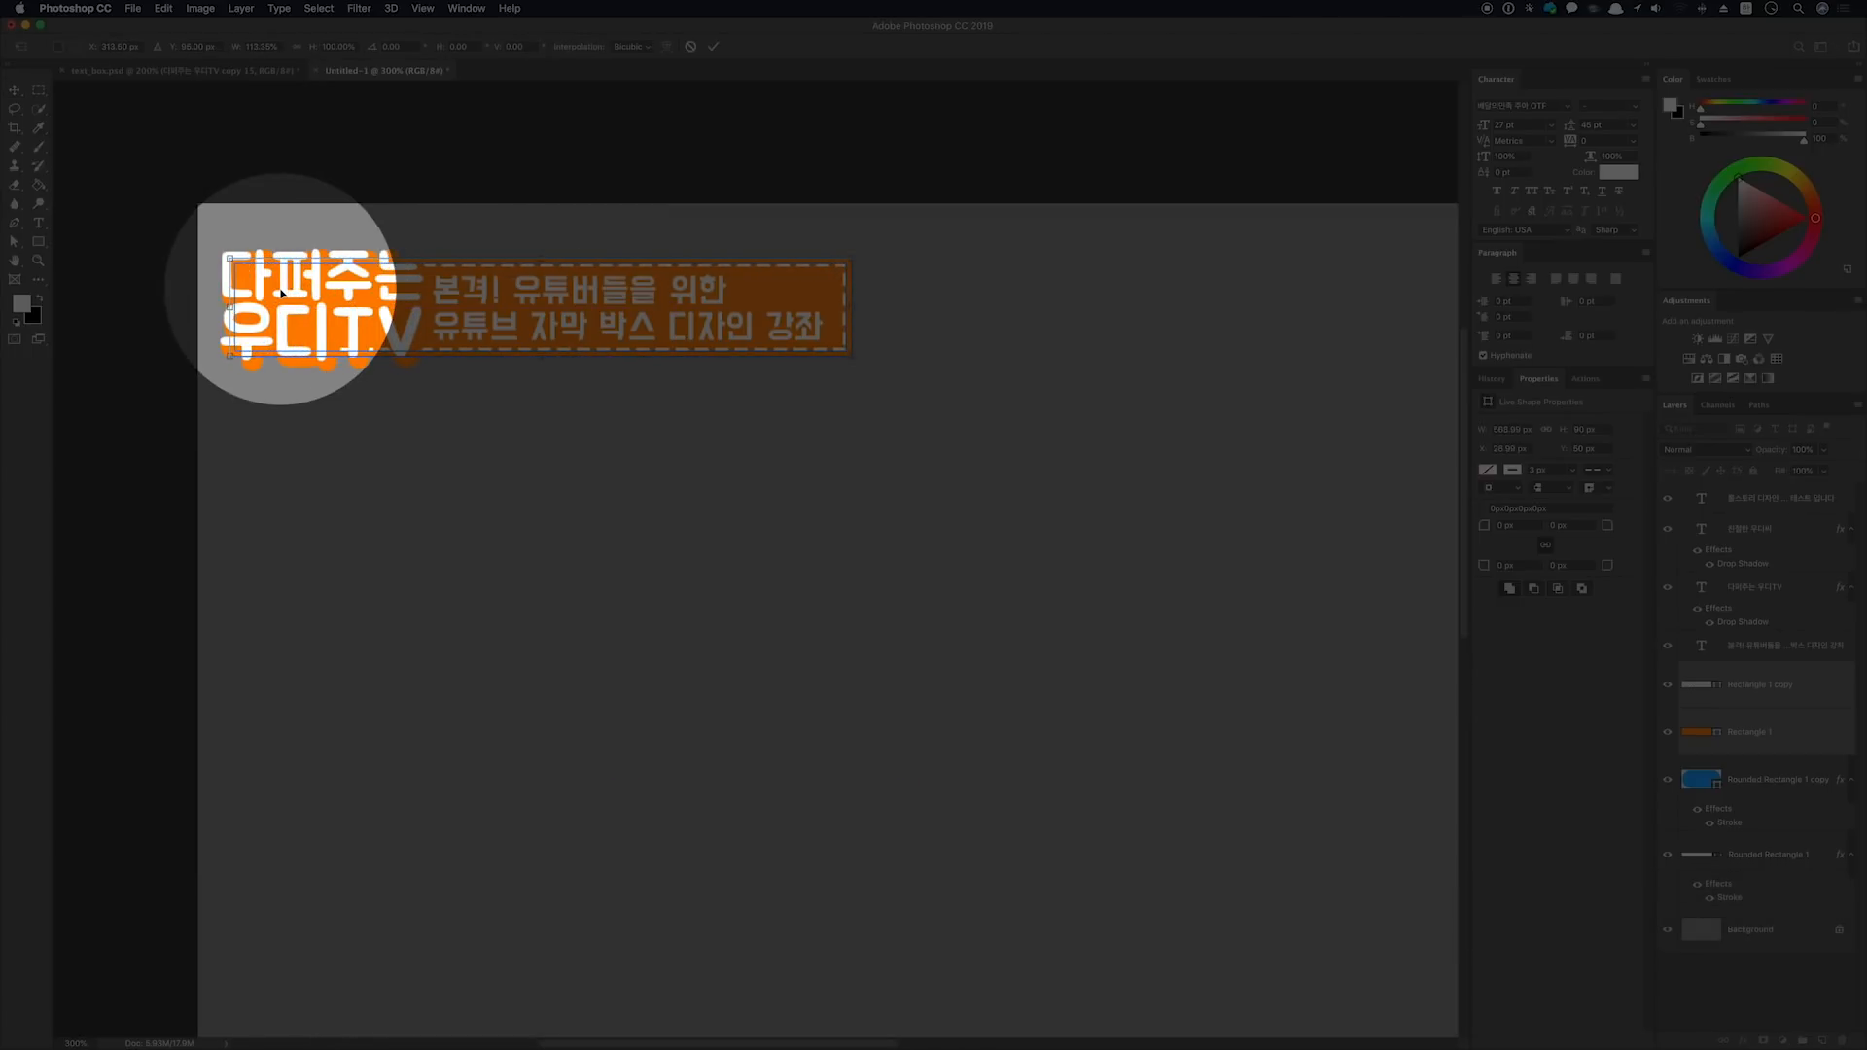
{"action": "key", "text": "Return"}
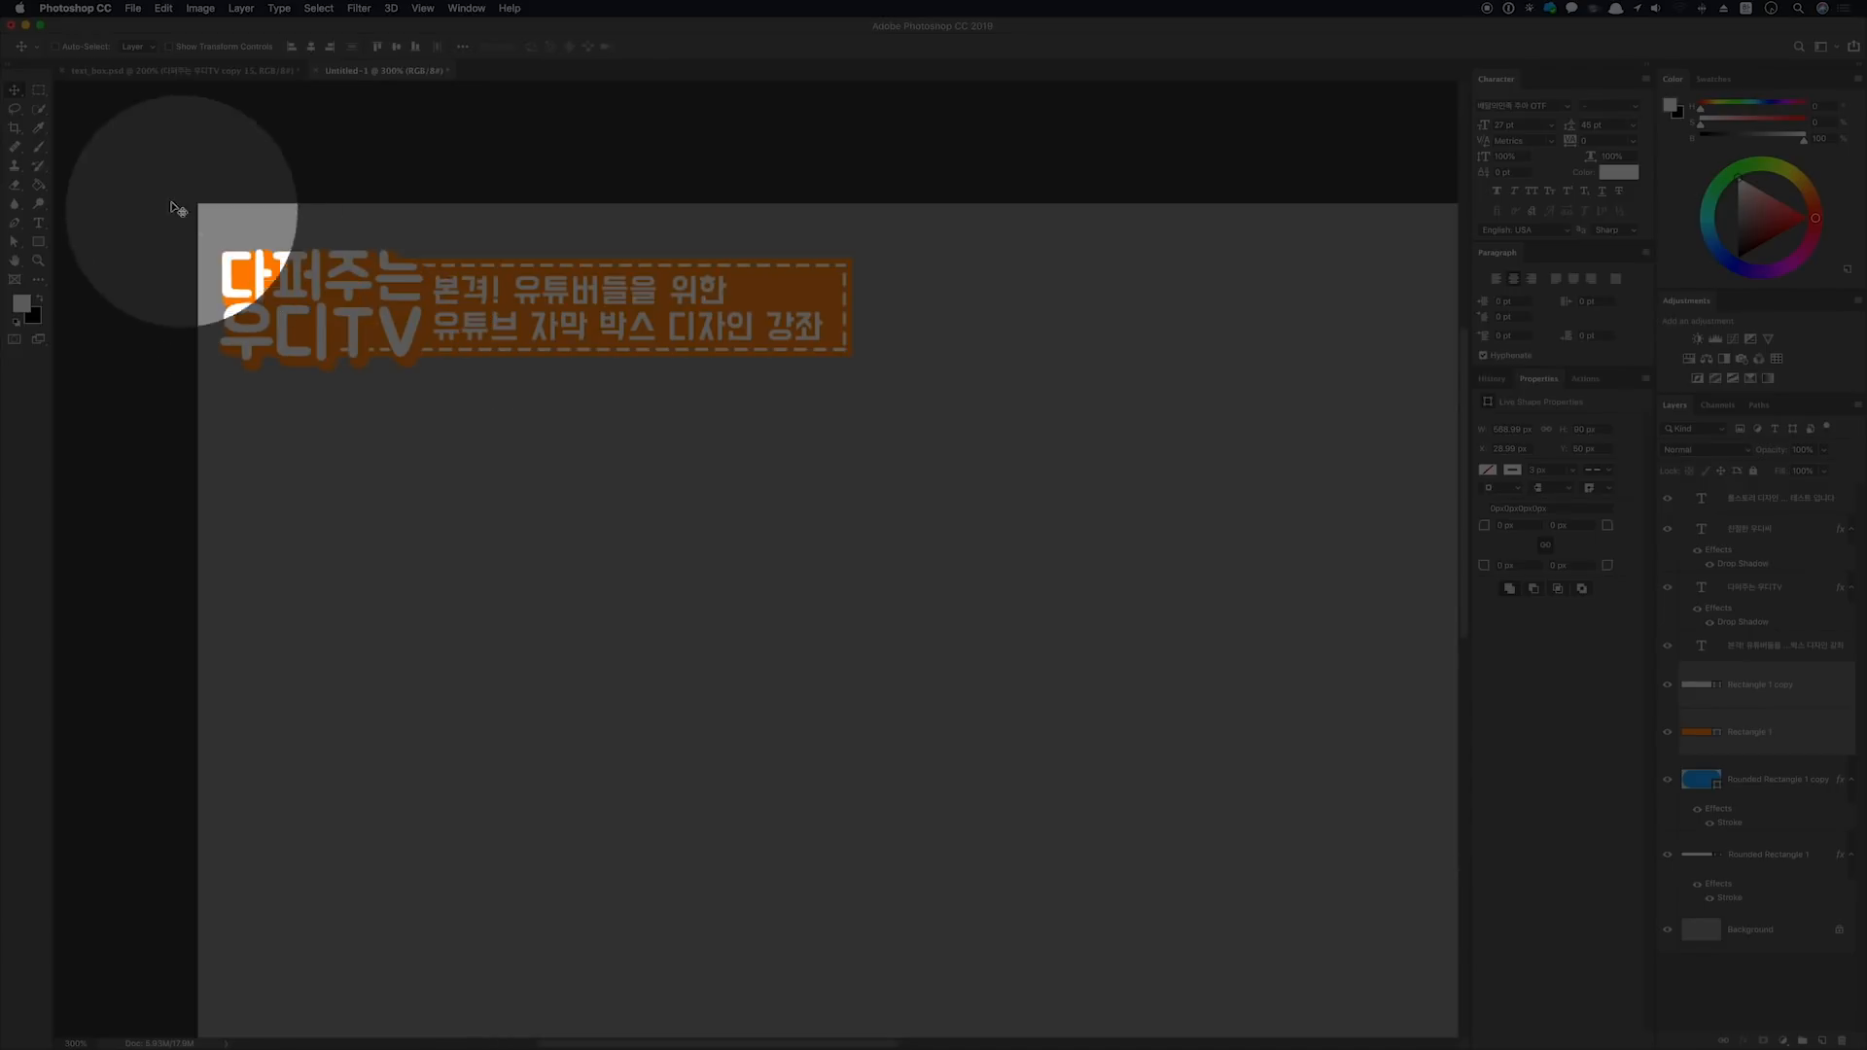
Mask the Rectangle 1 copy dashed outline with a rectangular selection that keeps only the part right of the "다퍼주는 우디TV" title
{"action": "left_click", "coordinate": [39, 91]}
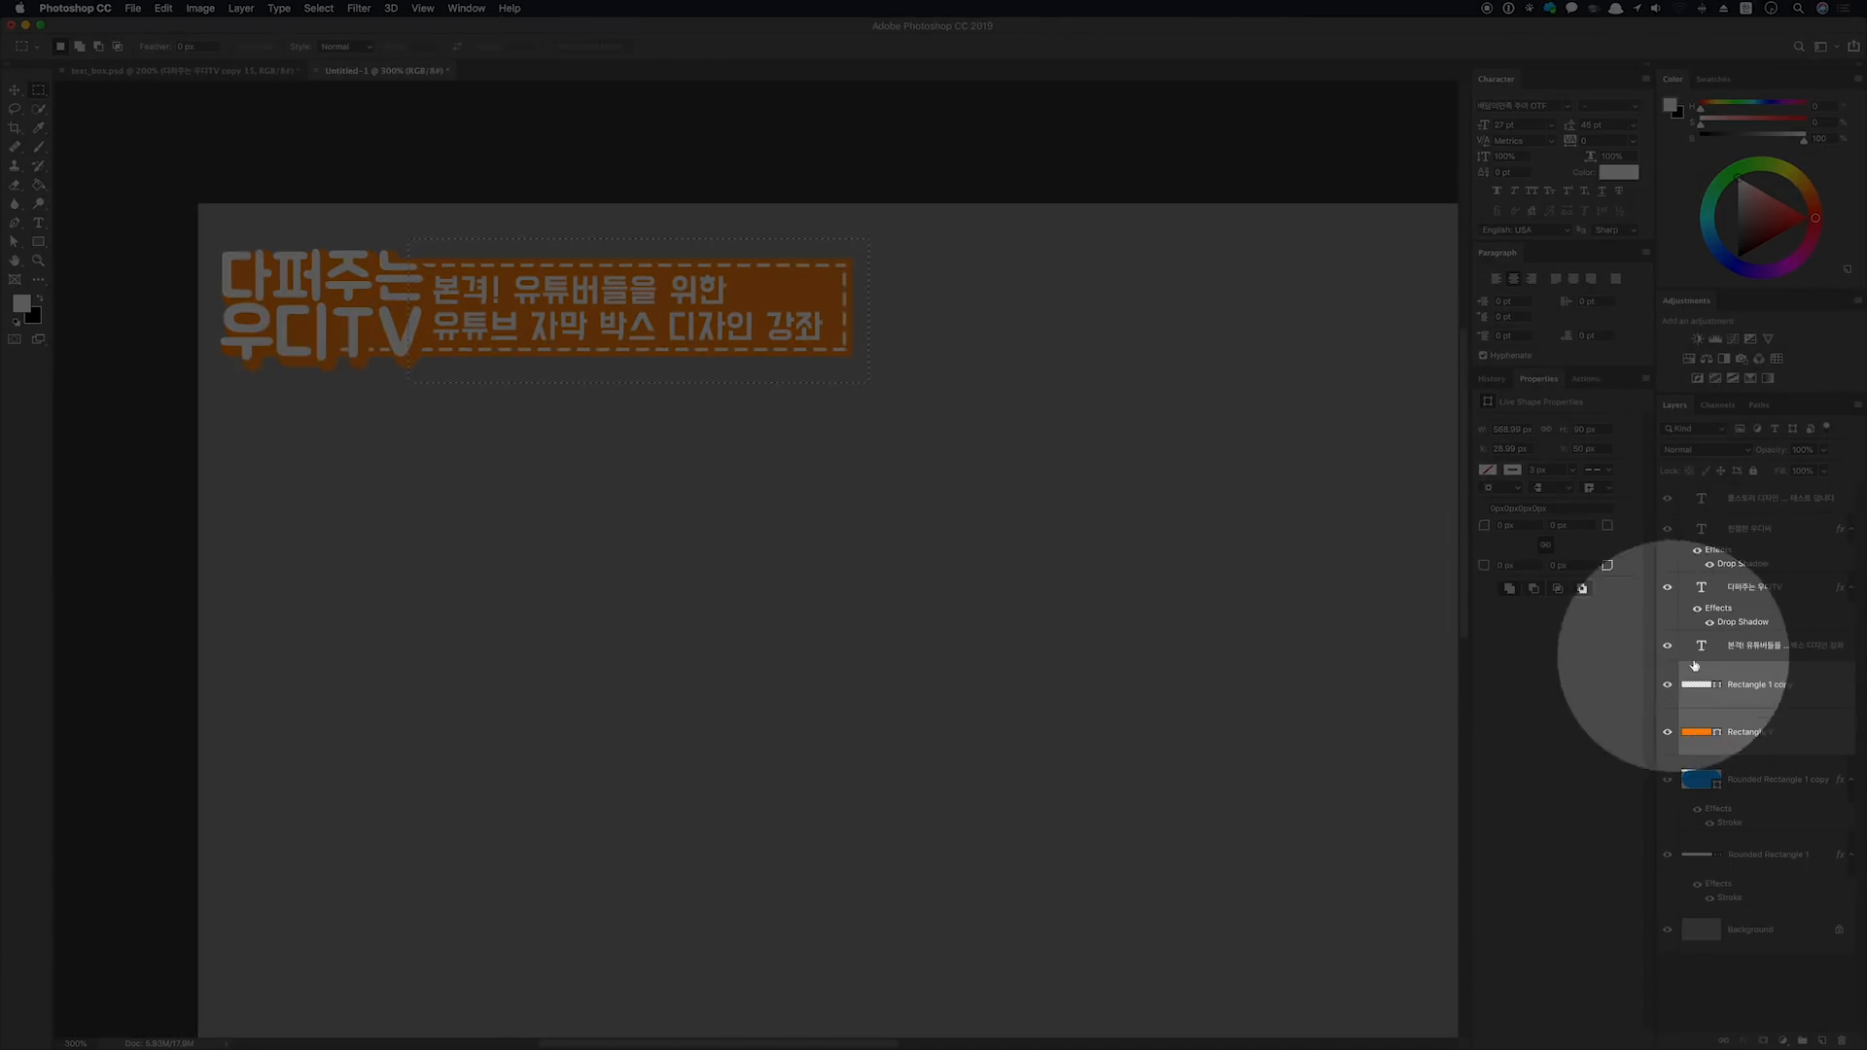
{"action": "left_click", "coordinate": [1786, 686]}
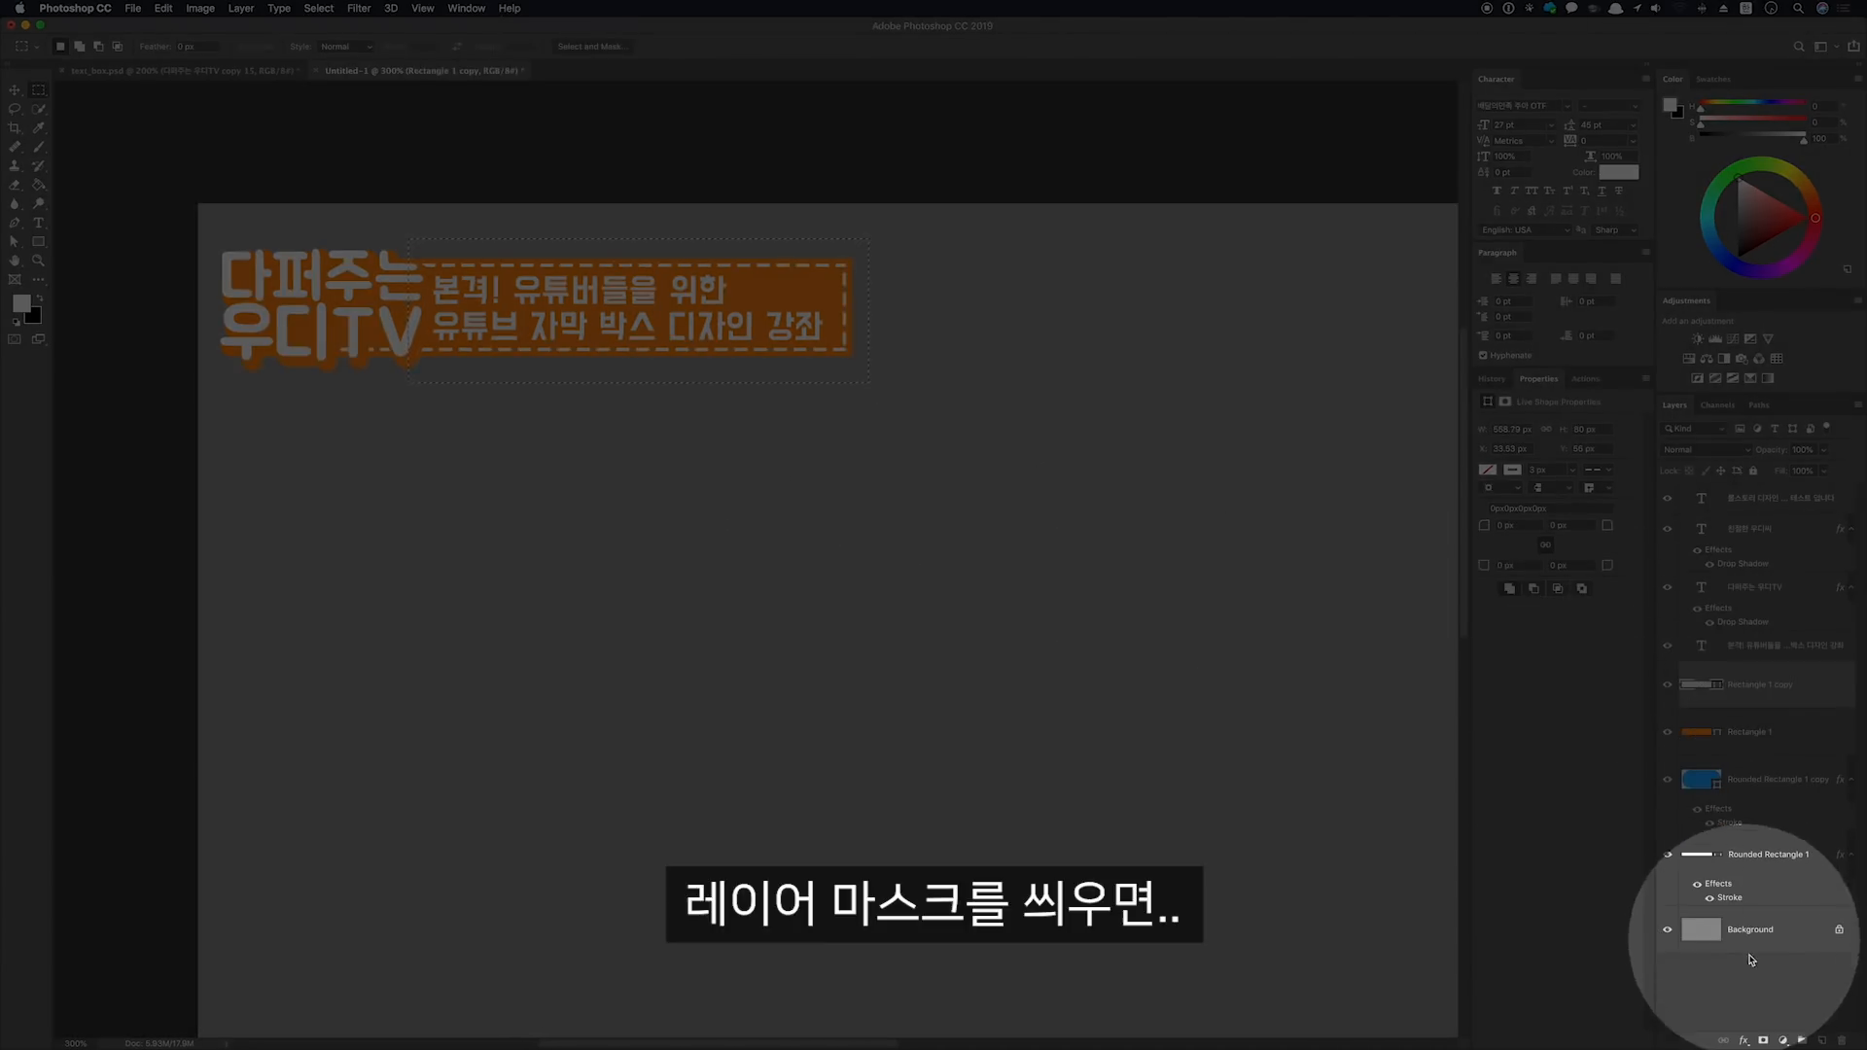
{"action": "left_click", "coordinate": [1763, 1041]}
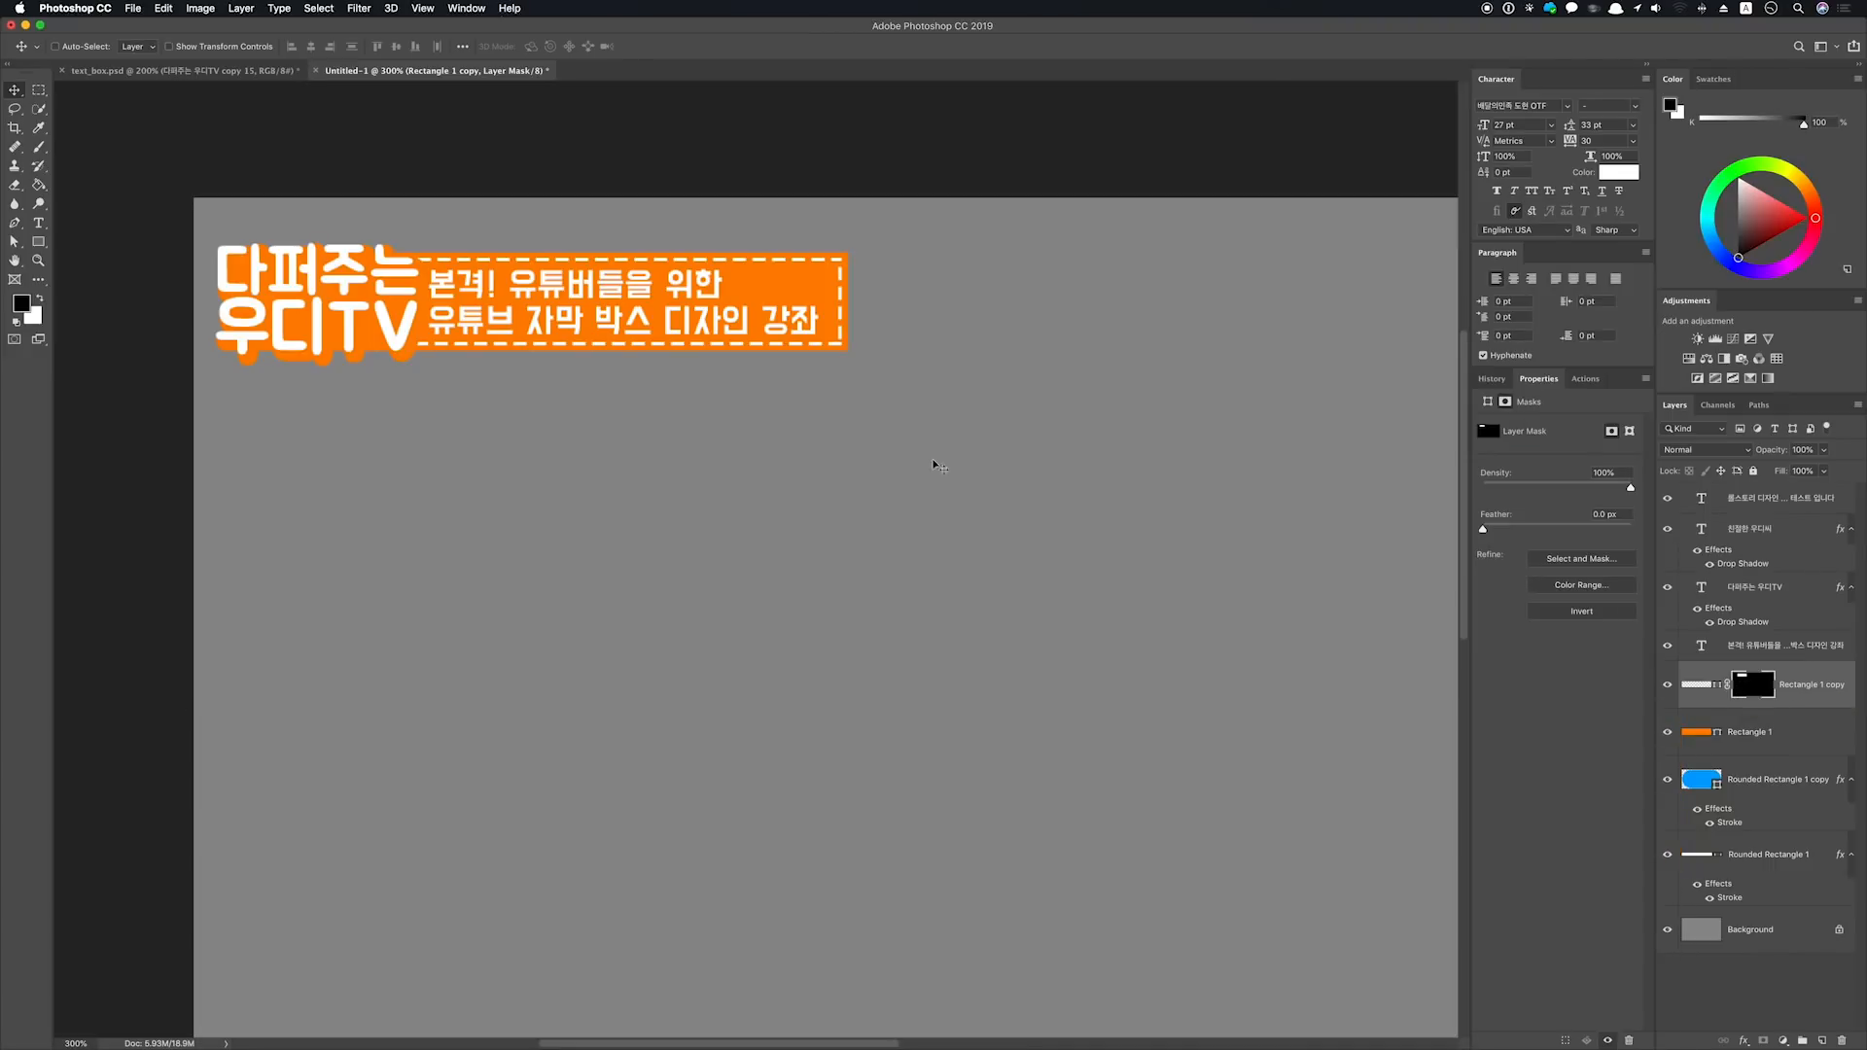
Colour the title's first line "다퍼주는" yellow (#fffc00) and copy that colour code
{"action": "double_click", "coordinate": [333, 281]}
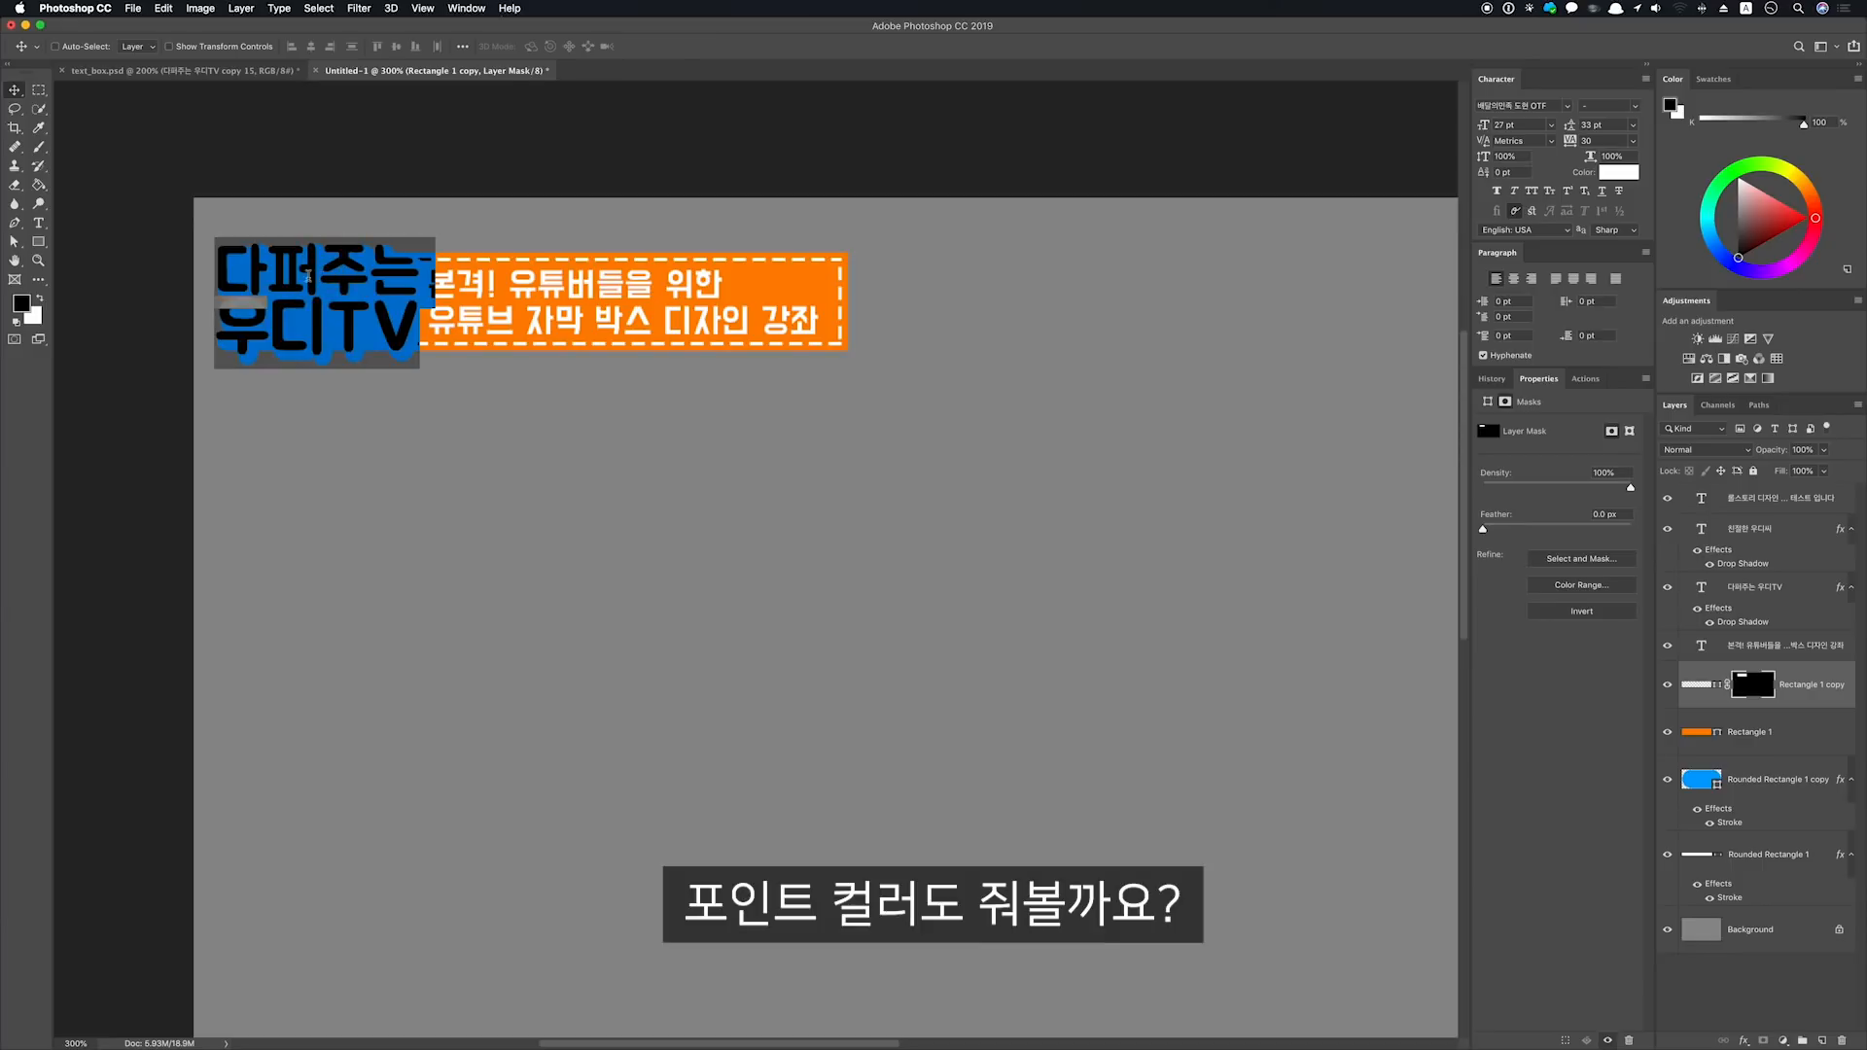
{"action": "left_click", "coordinate": [243, 275]}
{"action": "left_click_drag", "start_coordinate": [237, 275], "coordinate": [408, 272]}
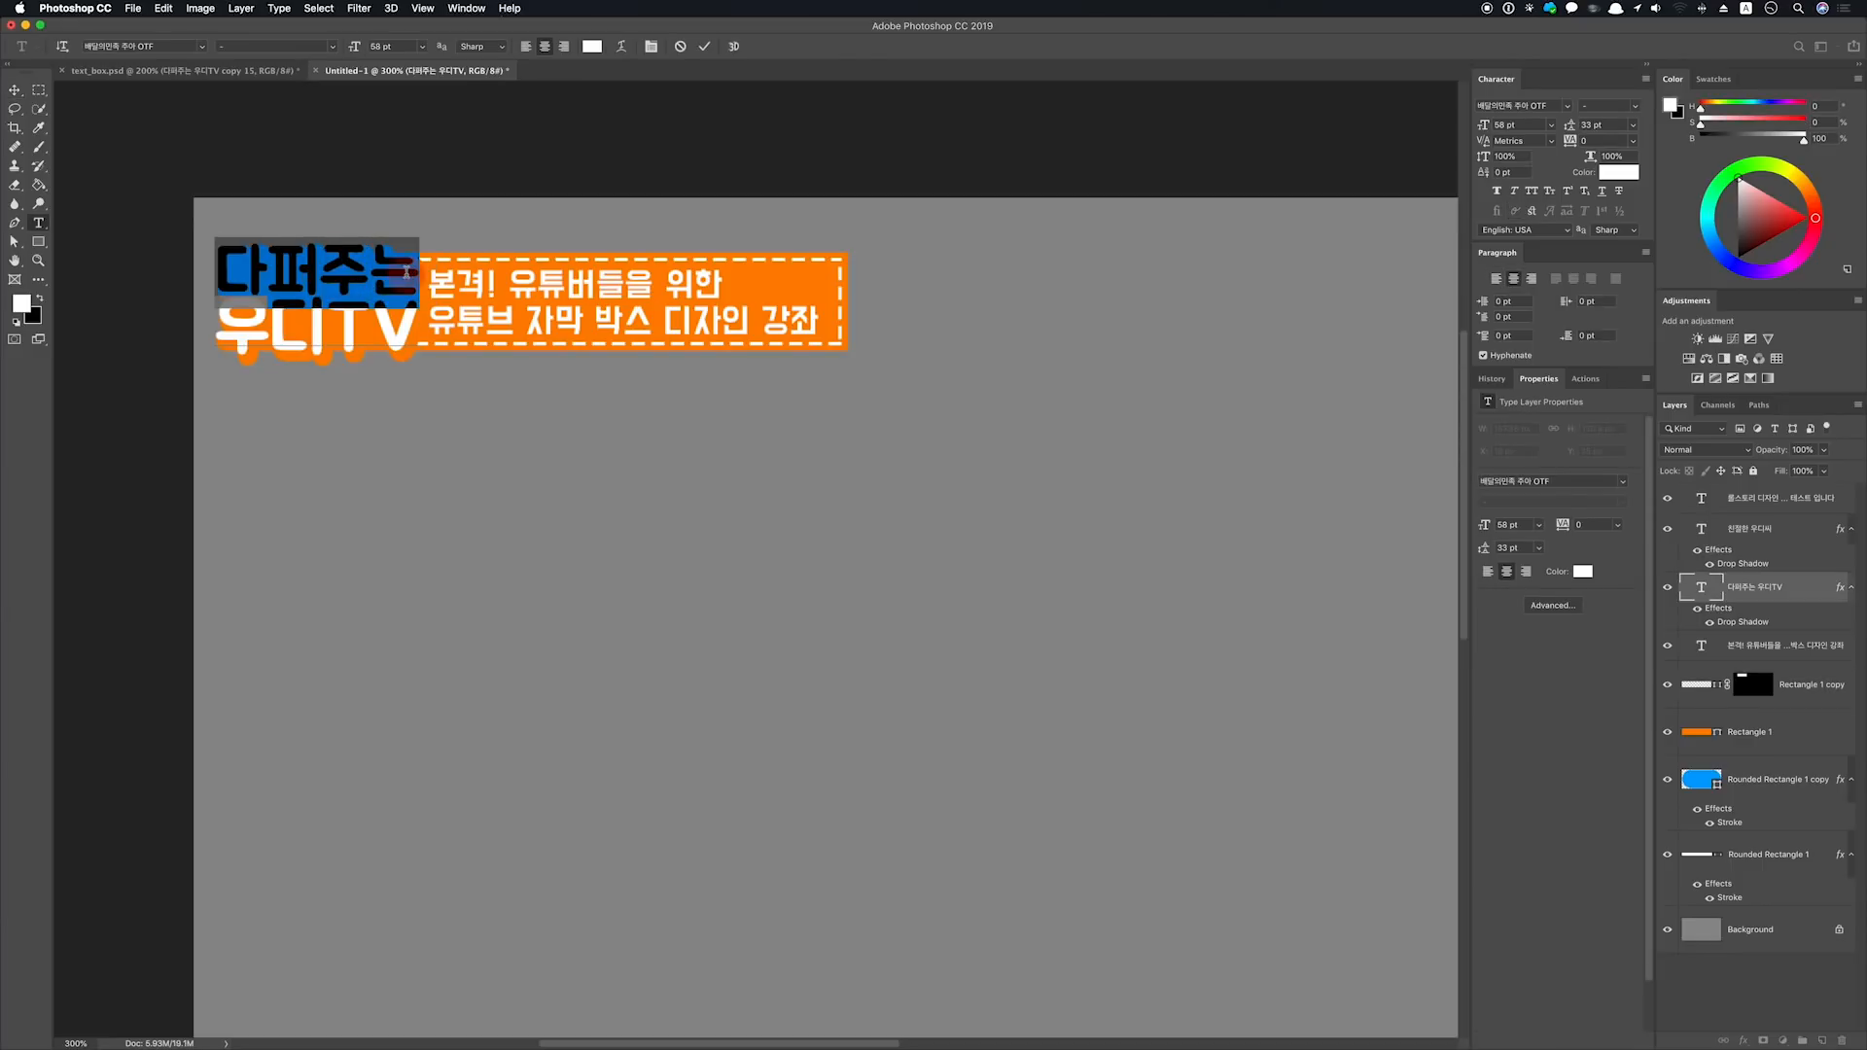
{"action": "left_click", "coordinate": [1633, 174]}
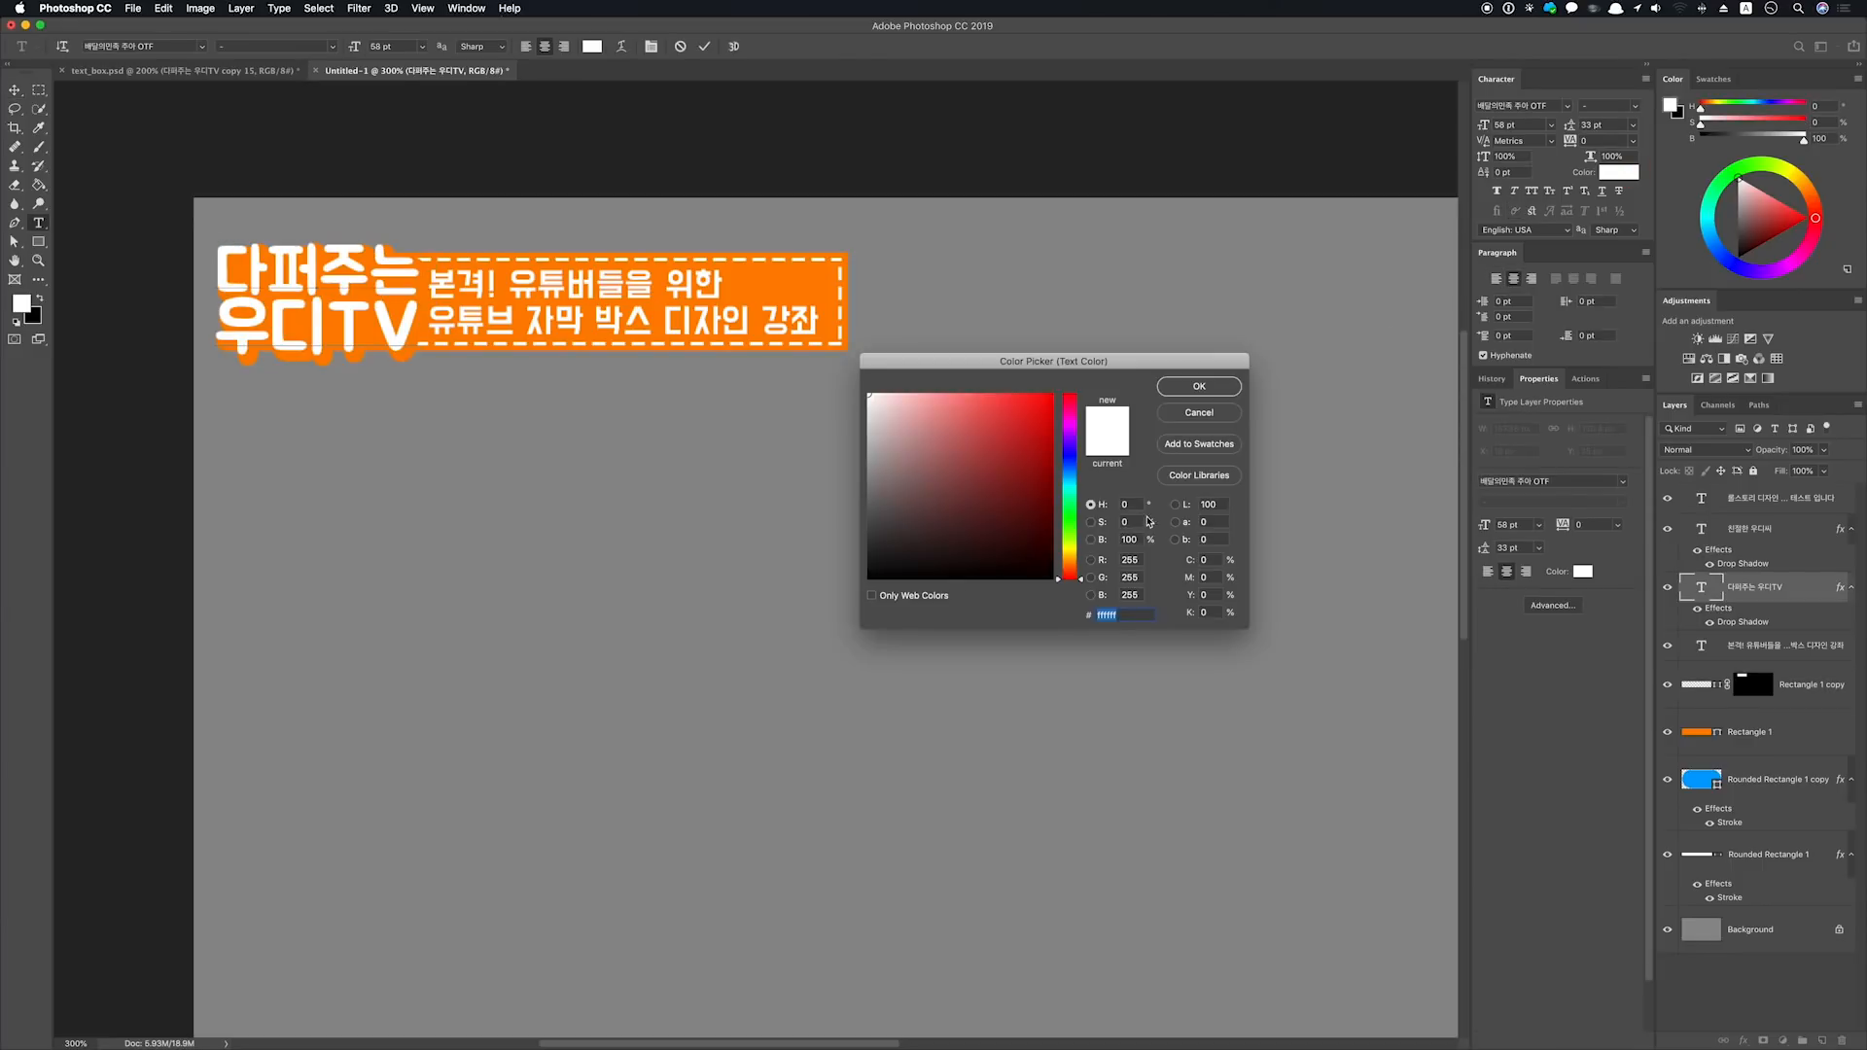
{"action": "left_click_drag", "start_coordinate": [1071, 563], "coordinate": [1071, 551]}
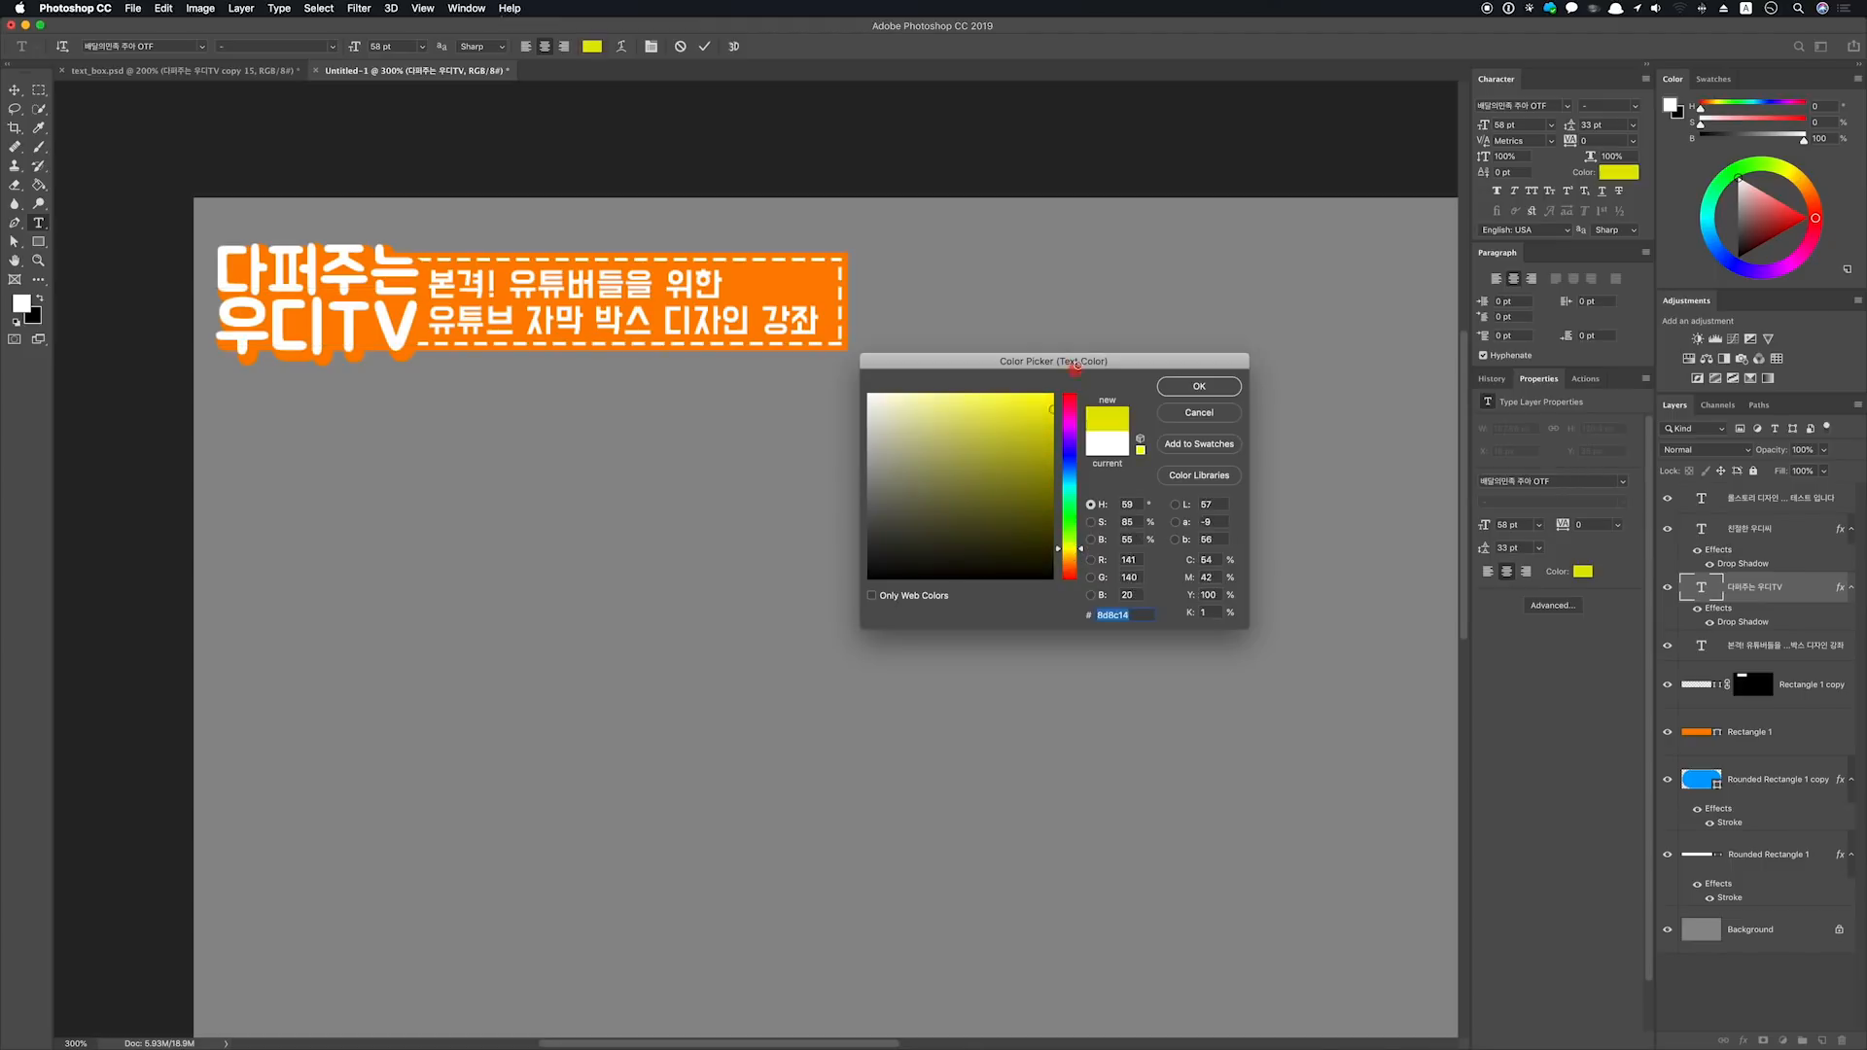
{"action": "left_click_drag", "start_coordinate": [1051, 395], "coordinate": [1083, 358]}
{"action": "key", "text": "super+c"}
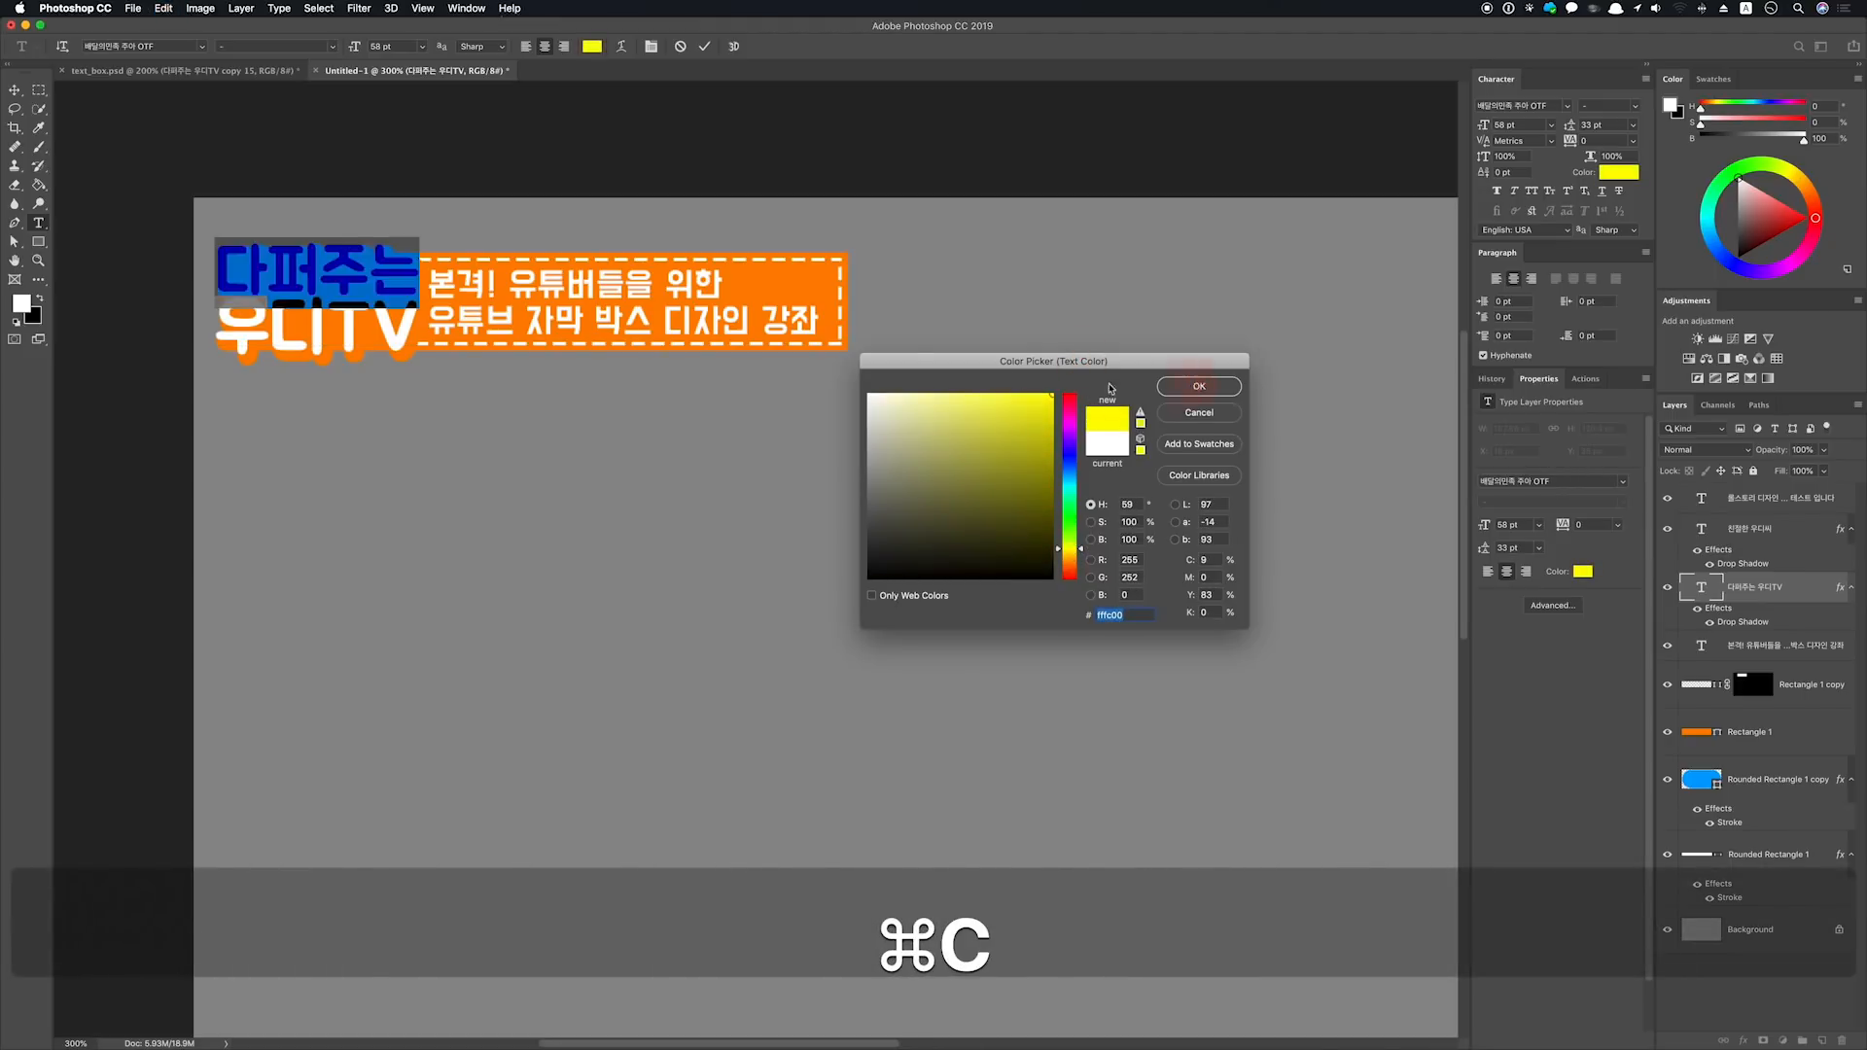
{"action": "left_click", "coordinate": [1199, 386]}
{"action": "key", "text": "Escape"}
{"action": "key", "text": "v"}
Apply the copied yellow #fffc00 to the words "자막 박스 디자인" in the banner's second line and fit the canvas in view
{"action": "double_click", "coordinate": [544, 323]}
{"action": "left_click", "coordinate": [535, 319]}
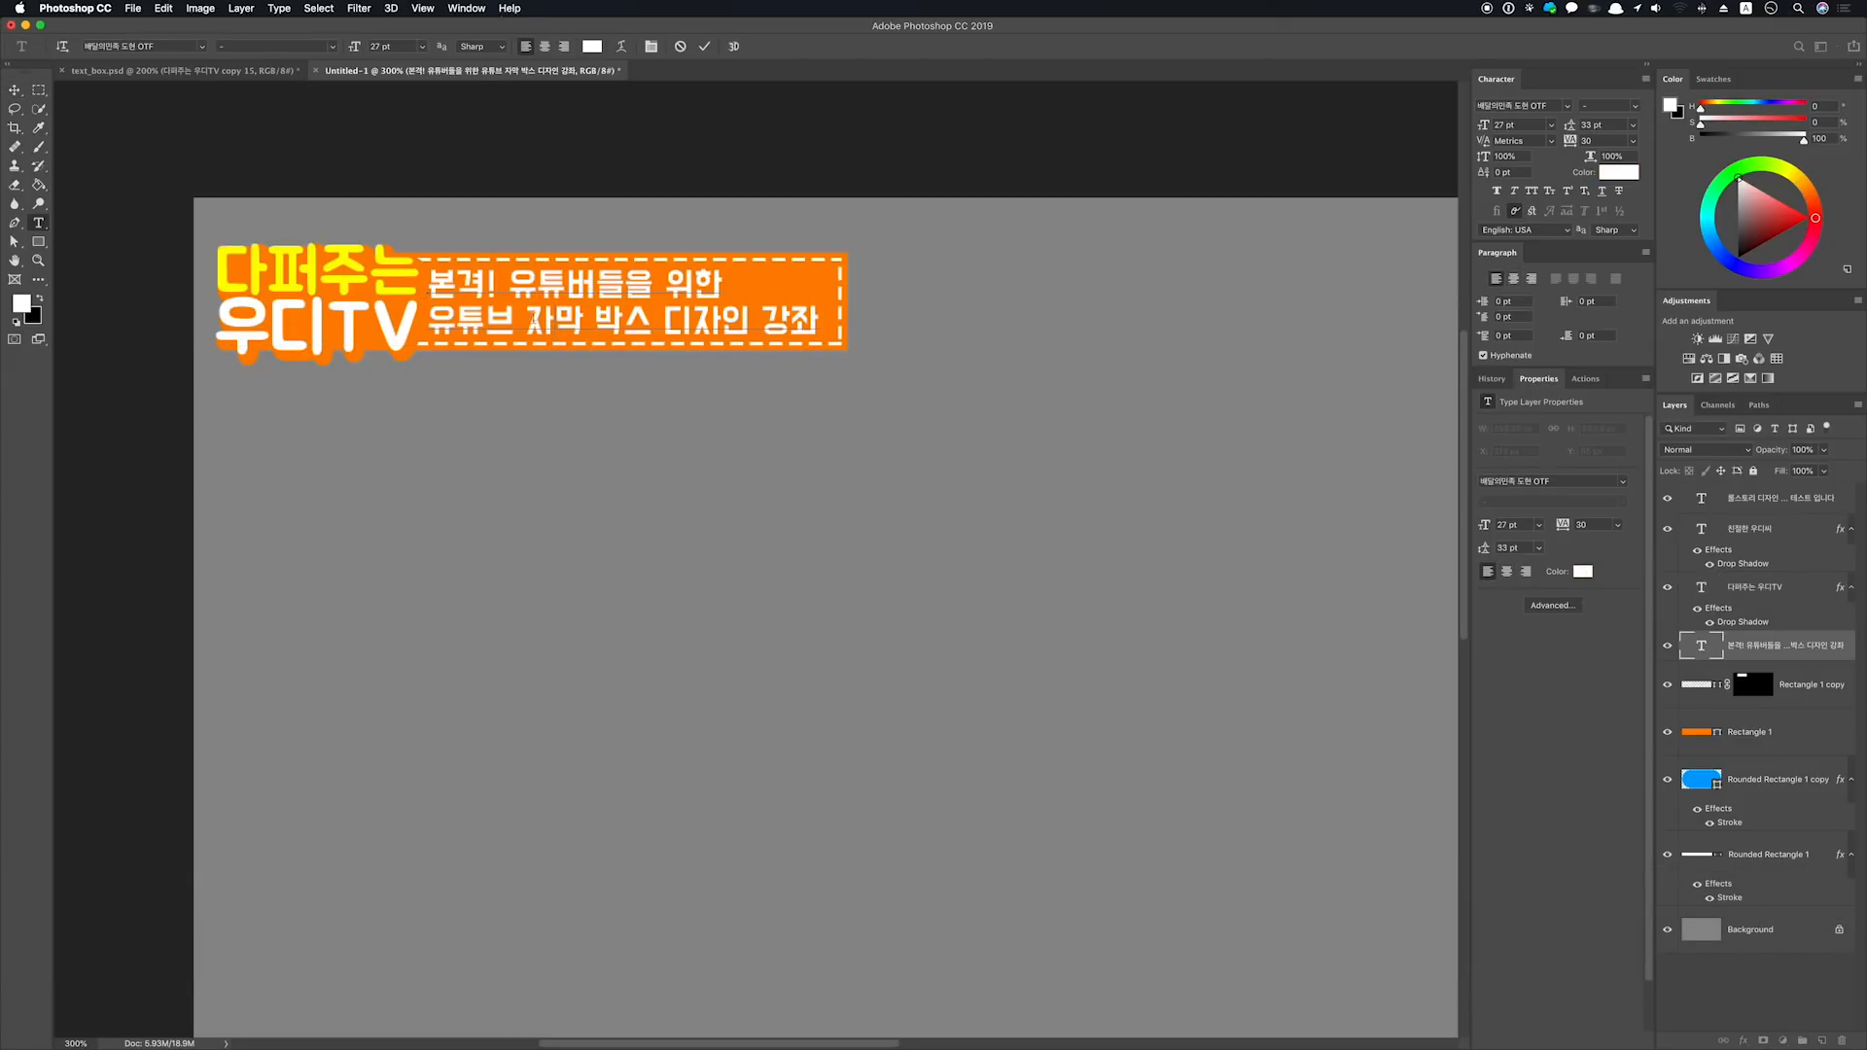
{"action": "left_click_drag", "start_coordinate": [528, 321], "coordinate": [730, 321]}
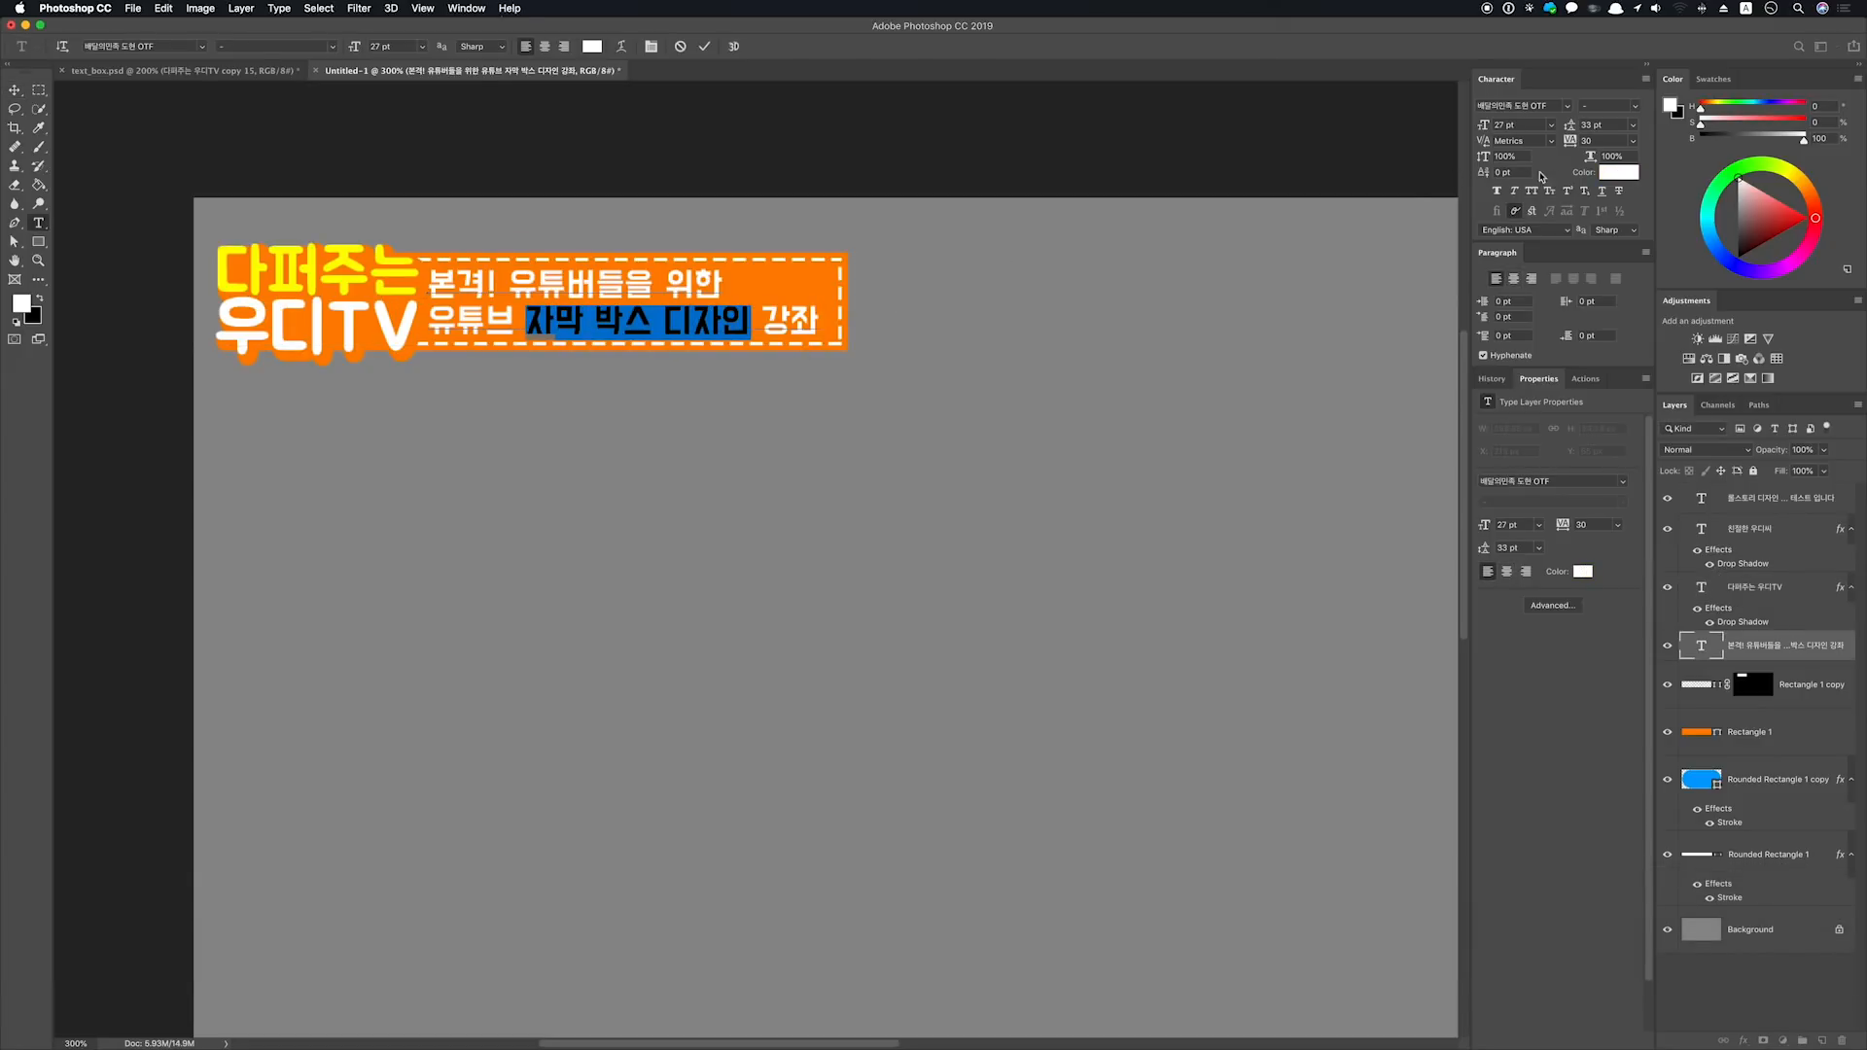
{"action": "left_click", "coordinate": [1619, 172]}
{"action": "key", "text": "super+v"}
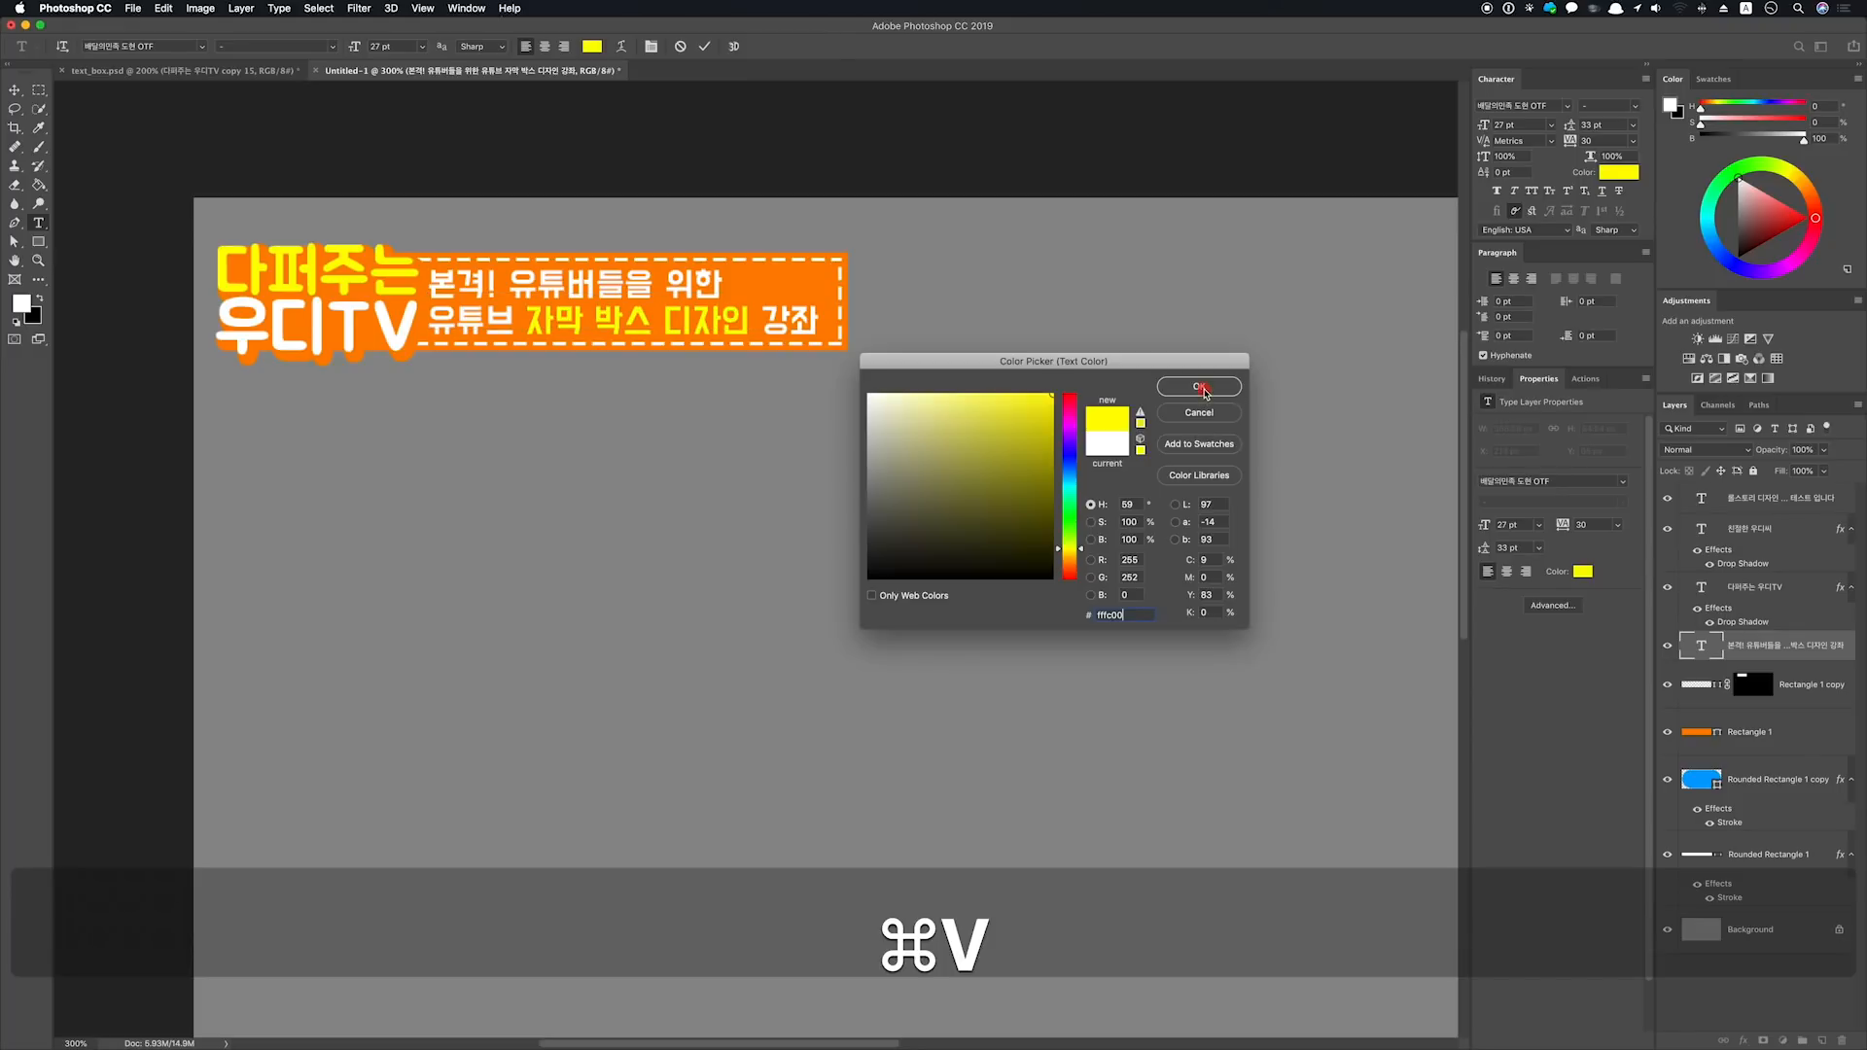
{"action": "left_click", "coordinate": [1199, 387]}
{"action": "key", "text": "super+Return"}
{"action": "key", "text": "super+0"}
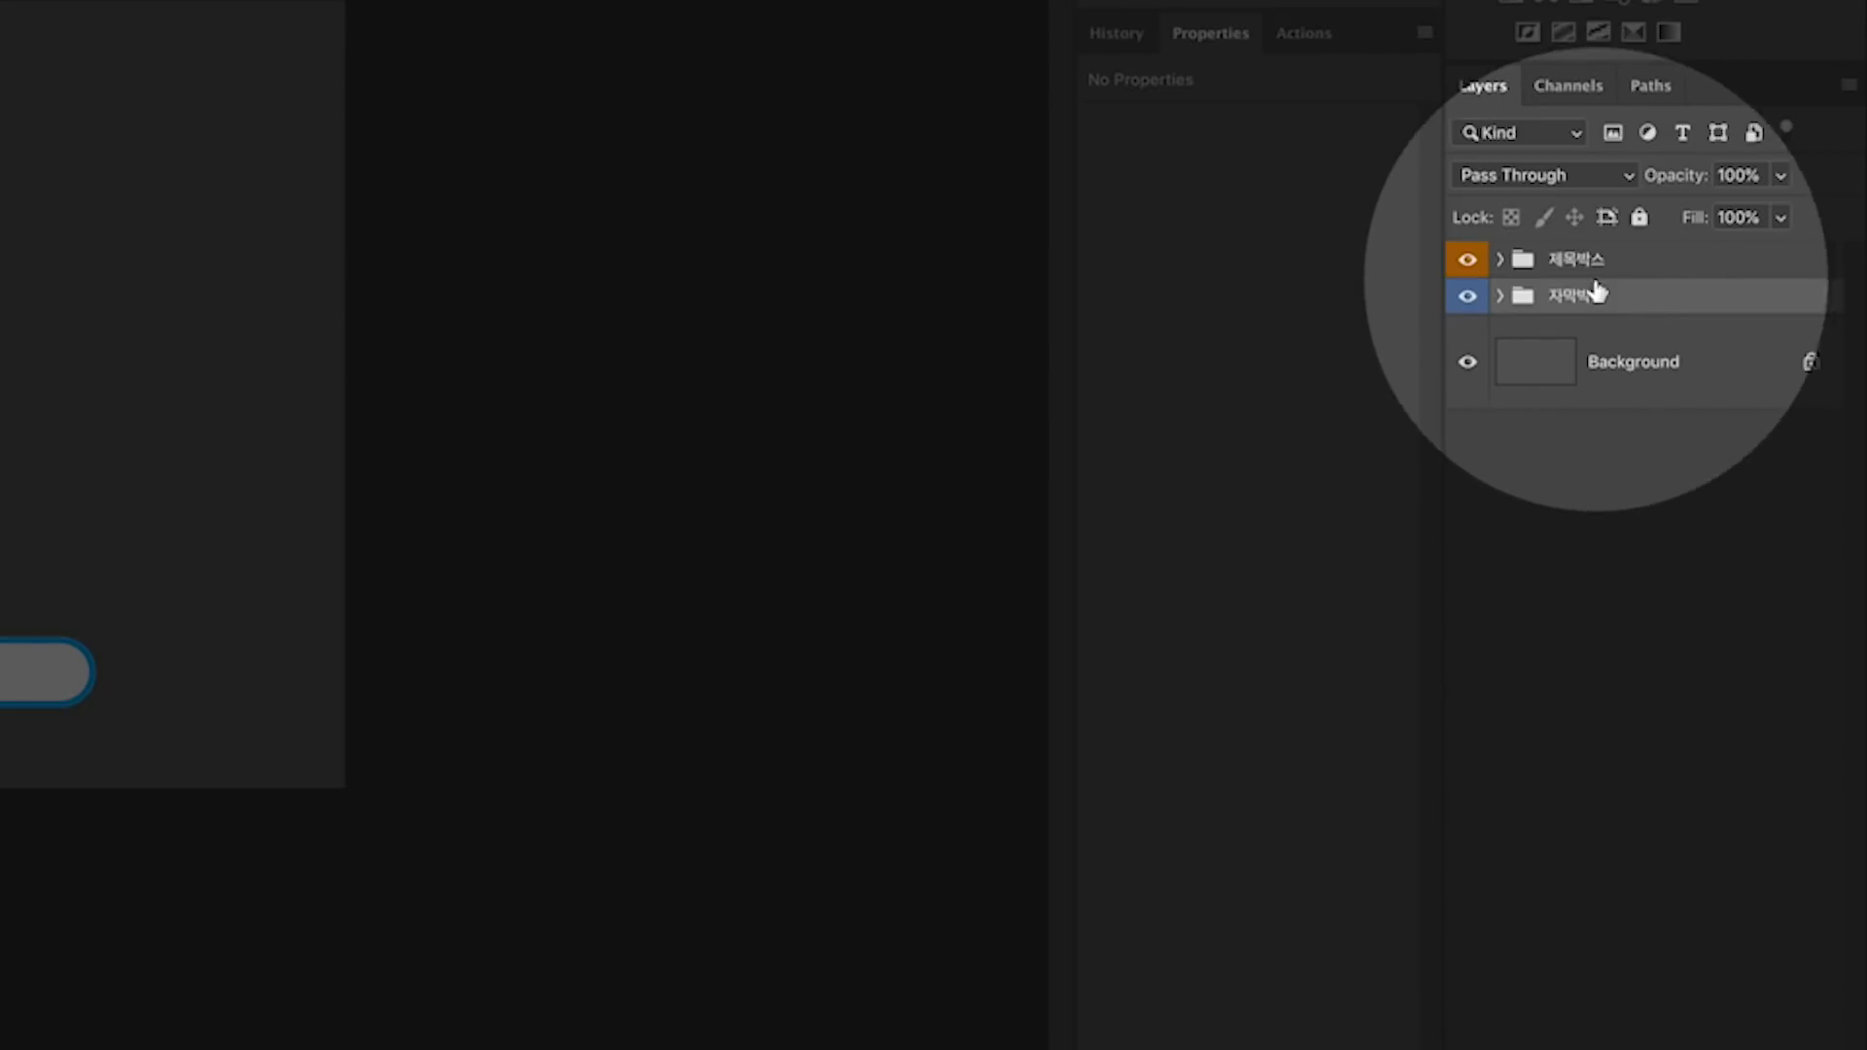
In text_box.psd, expand the 자막박스 and 제목박스 layer groups and delete the "(테스트) 여기에 자막이 들어가요" sample text layer
{"action": "left_click", "coordinate": [1499, 296]}
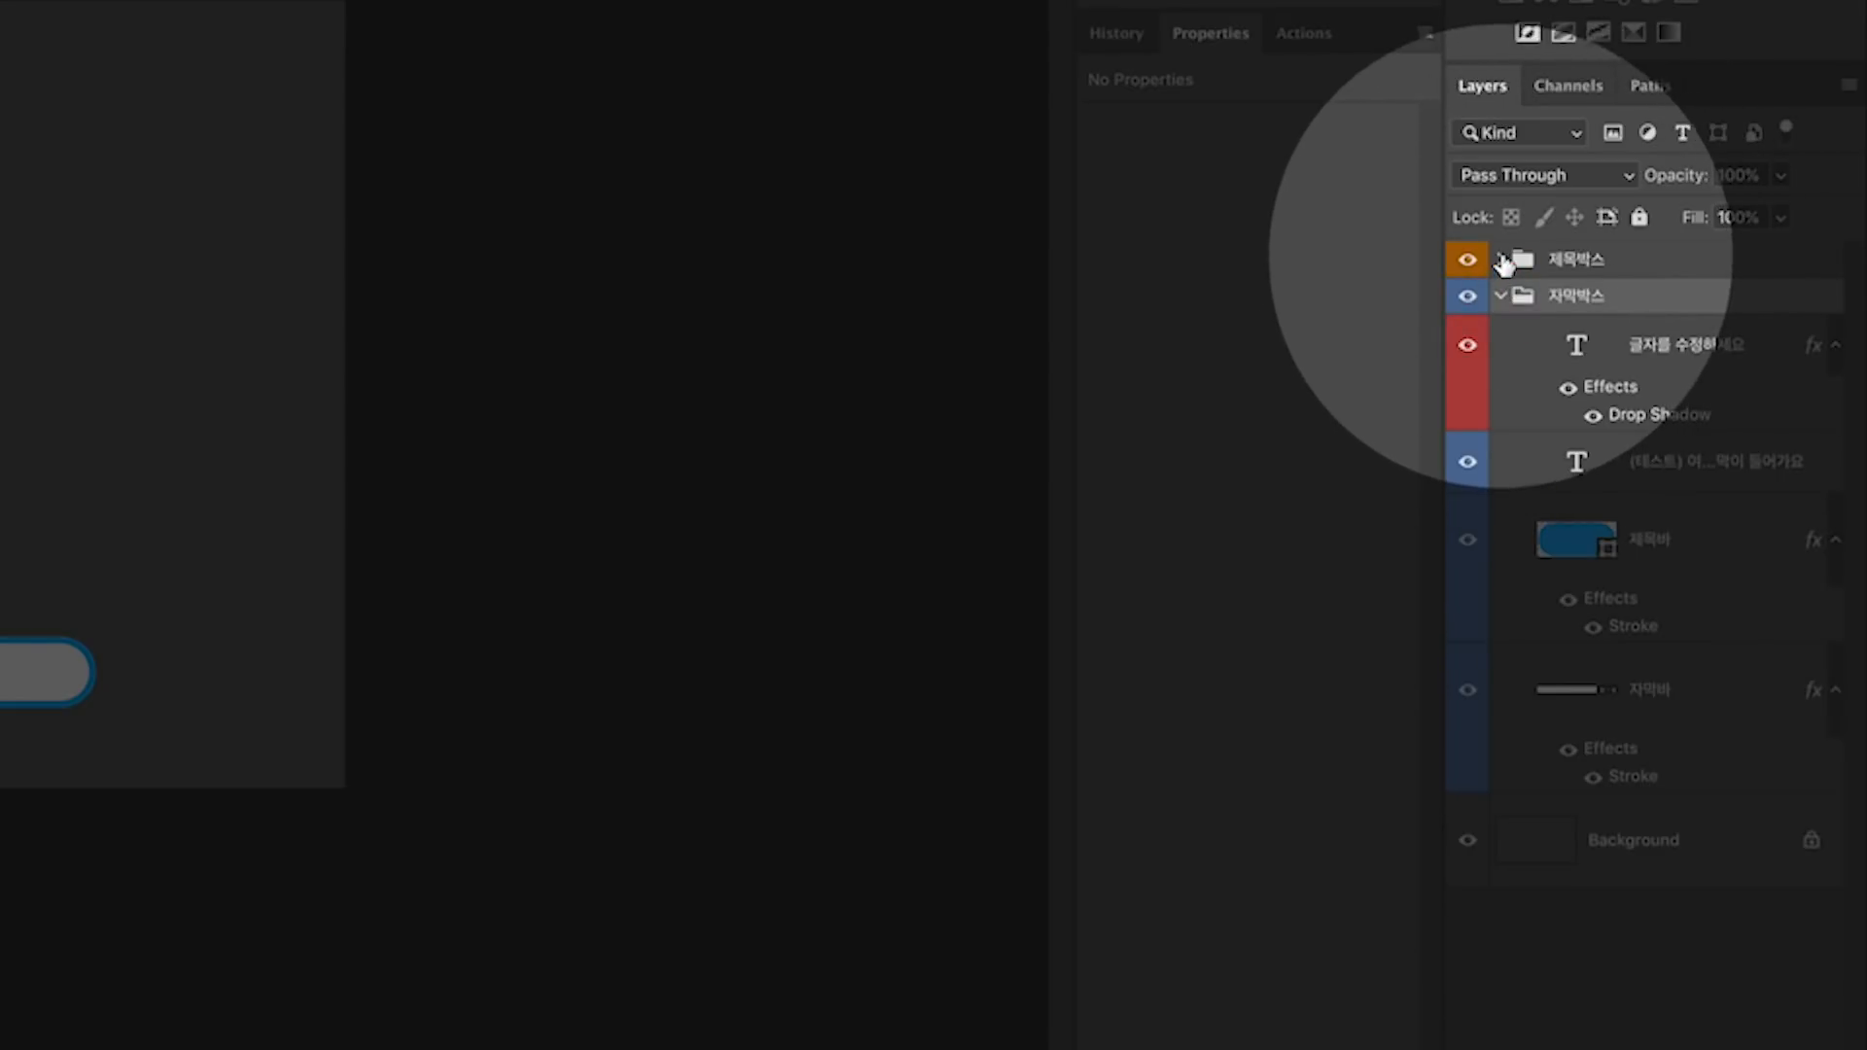
{"action": "left_click", "coordinate": [1499, 259]}
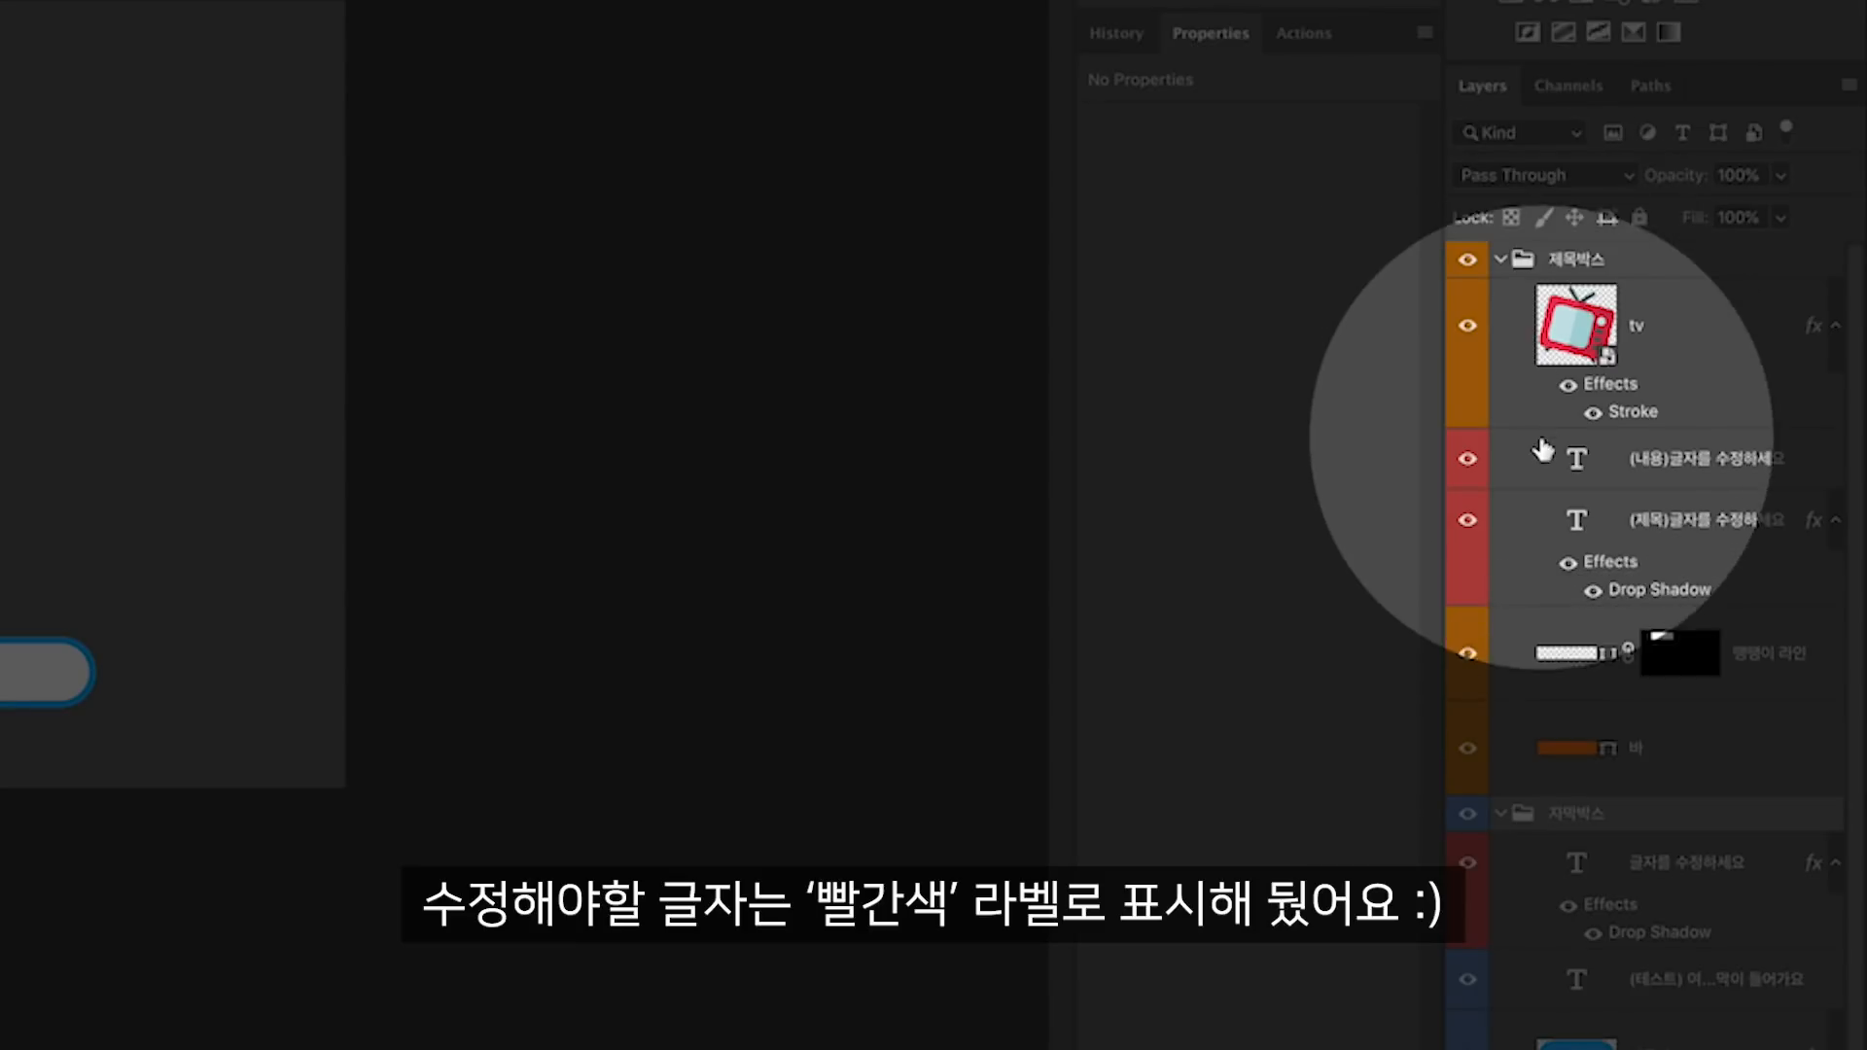
{"action": "left_click", "coordinate": [1577, 523]}
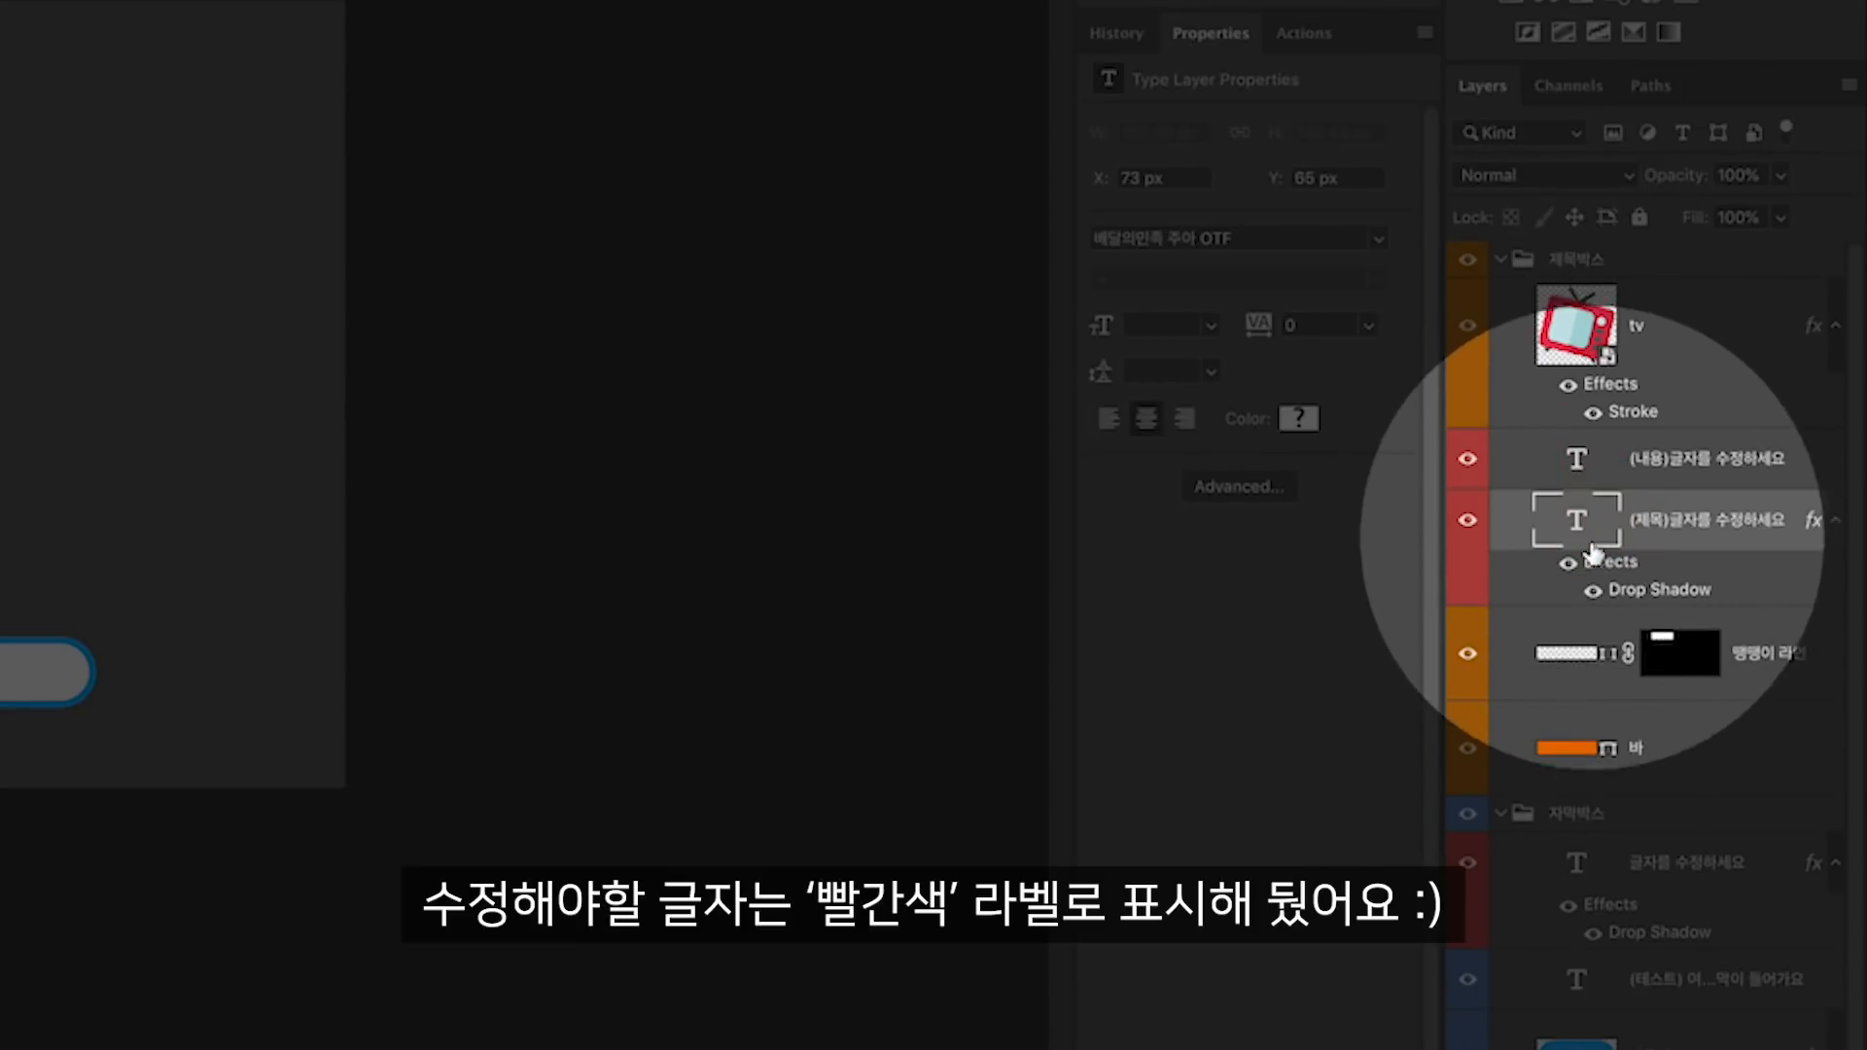
{"action": "left_click", "coordinate": [1609, 860]}
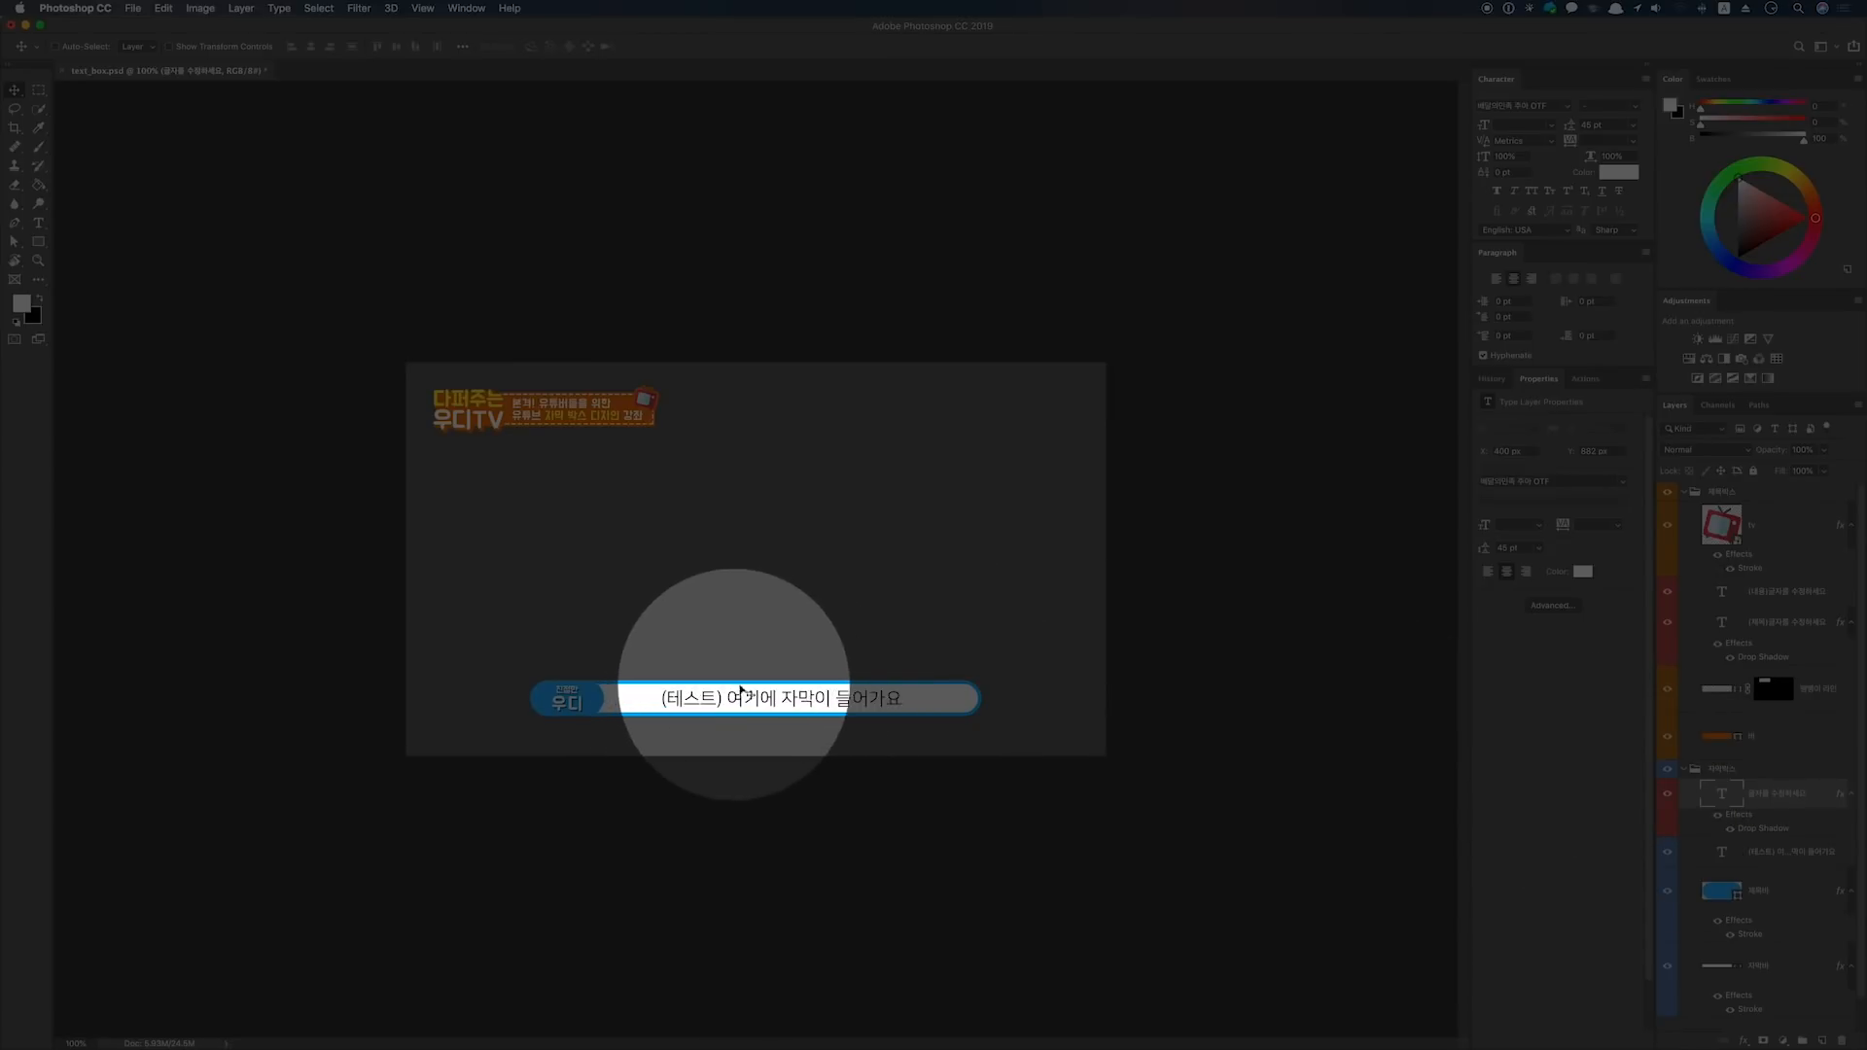
{"action": "key", "text": "super"}
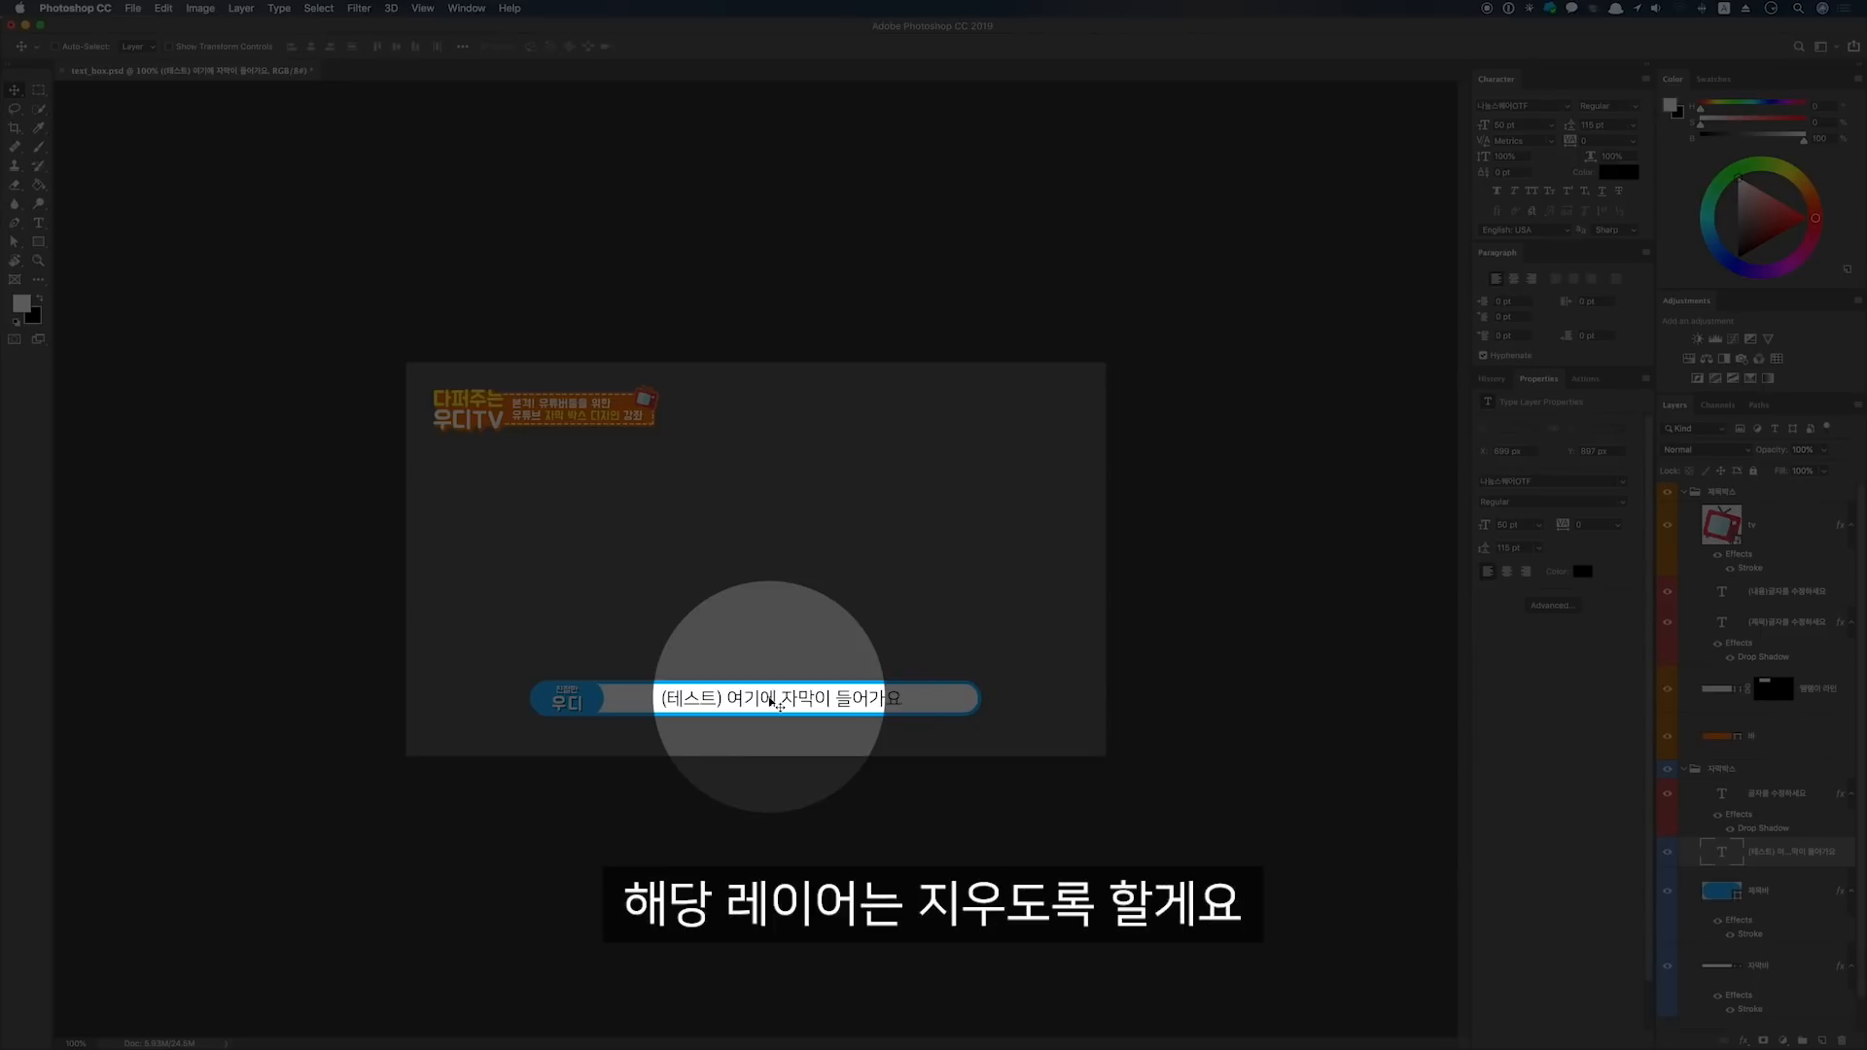
{"action": "key", "text": "BackSpace"}
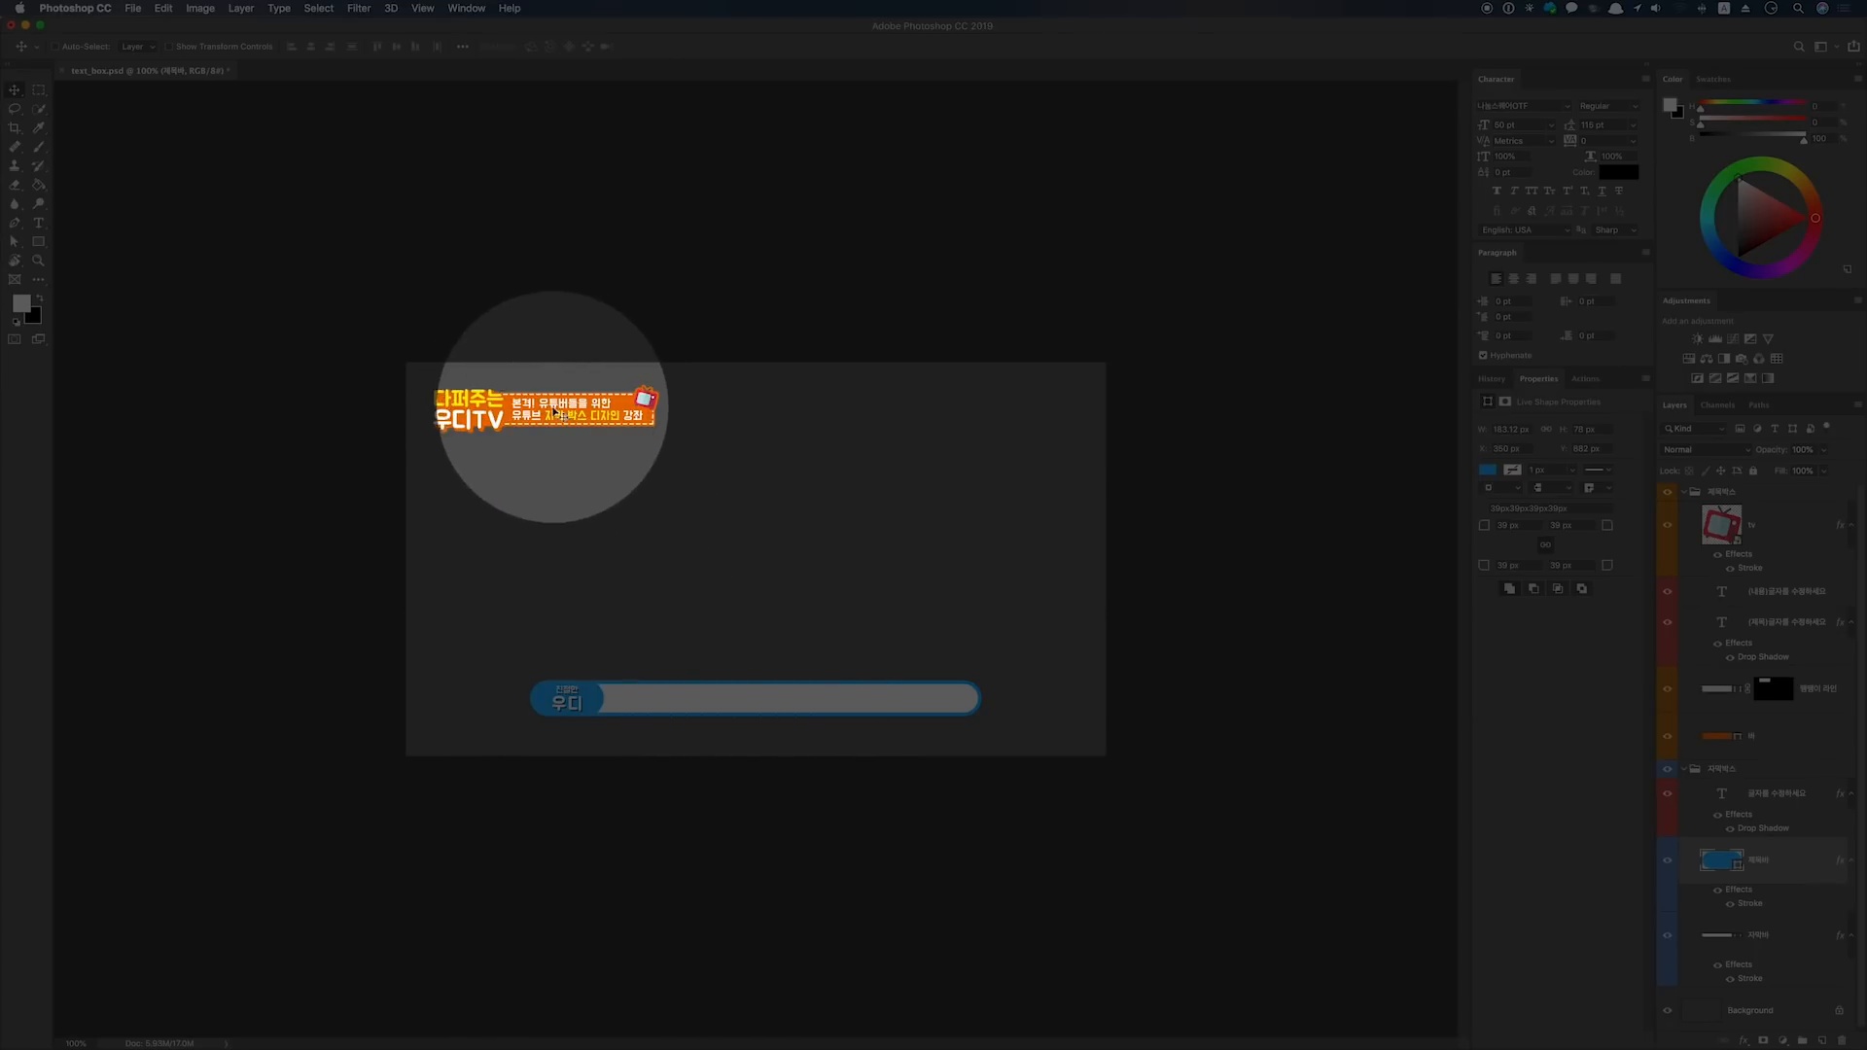
Collapse the 제목박스 and 자막박스 layer groups and hide everything except the 자막박스 group, including the Background
{"action": "left_click", "coordinate": [570, 408], "text": "super"}
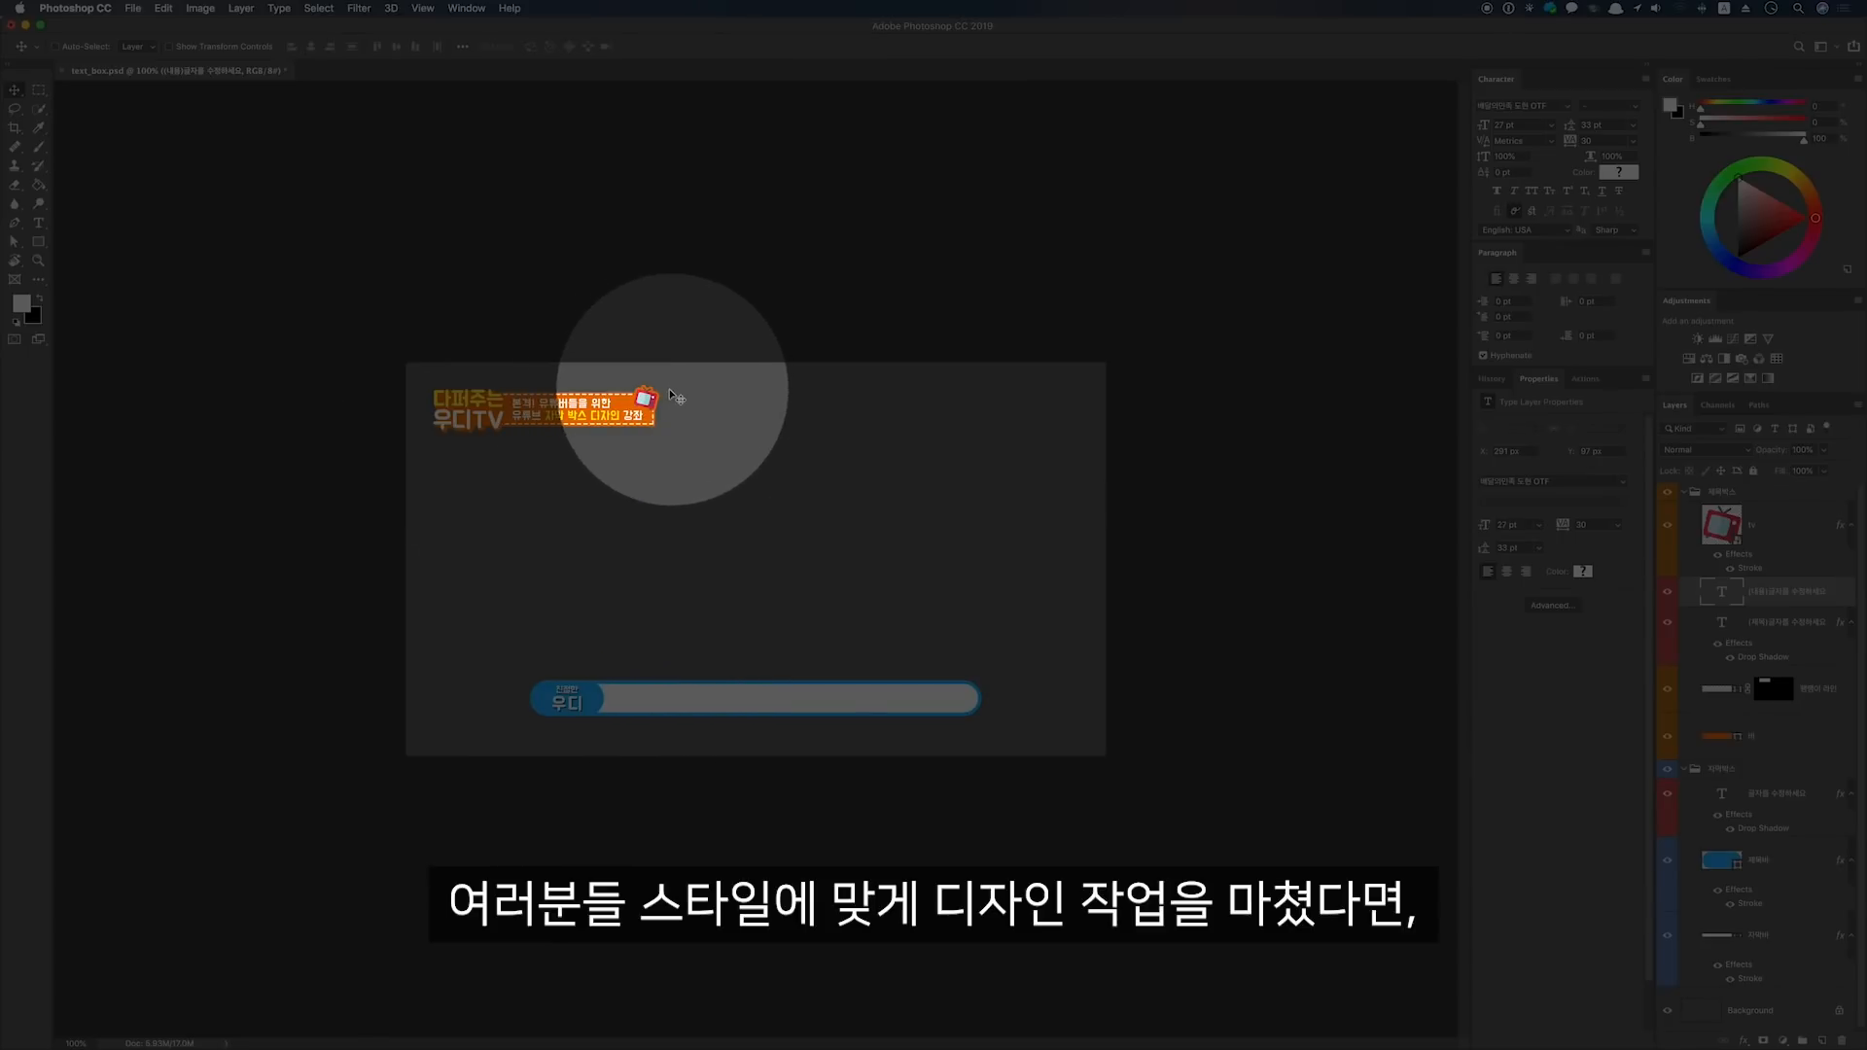
{"action": "key", "text": "super+semicolon"}
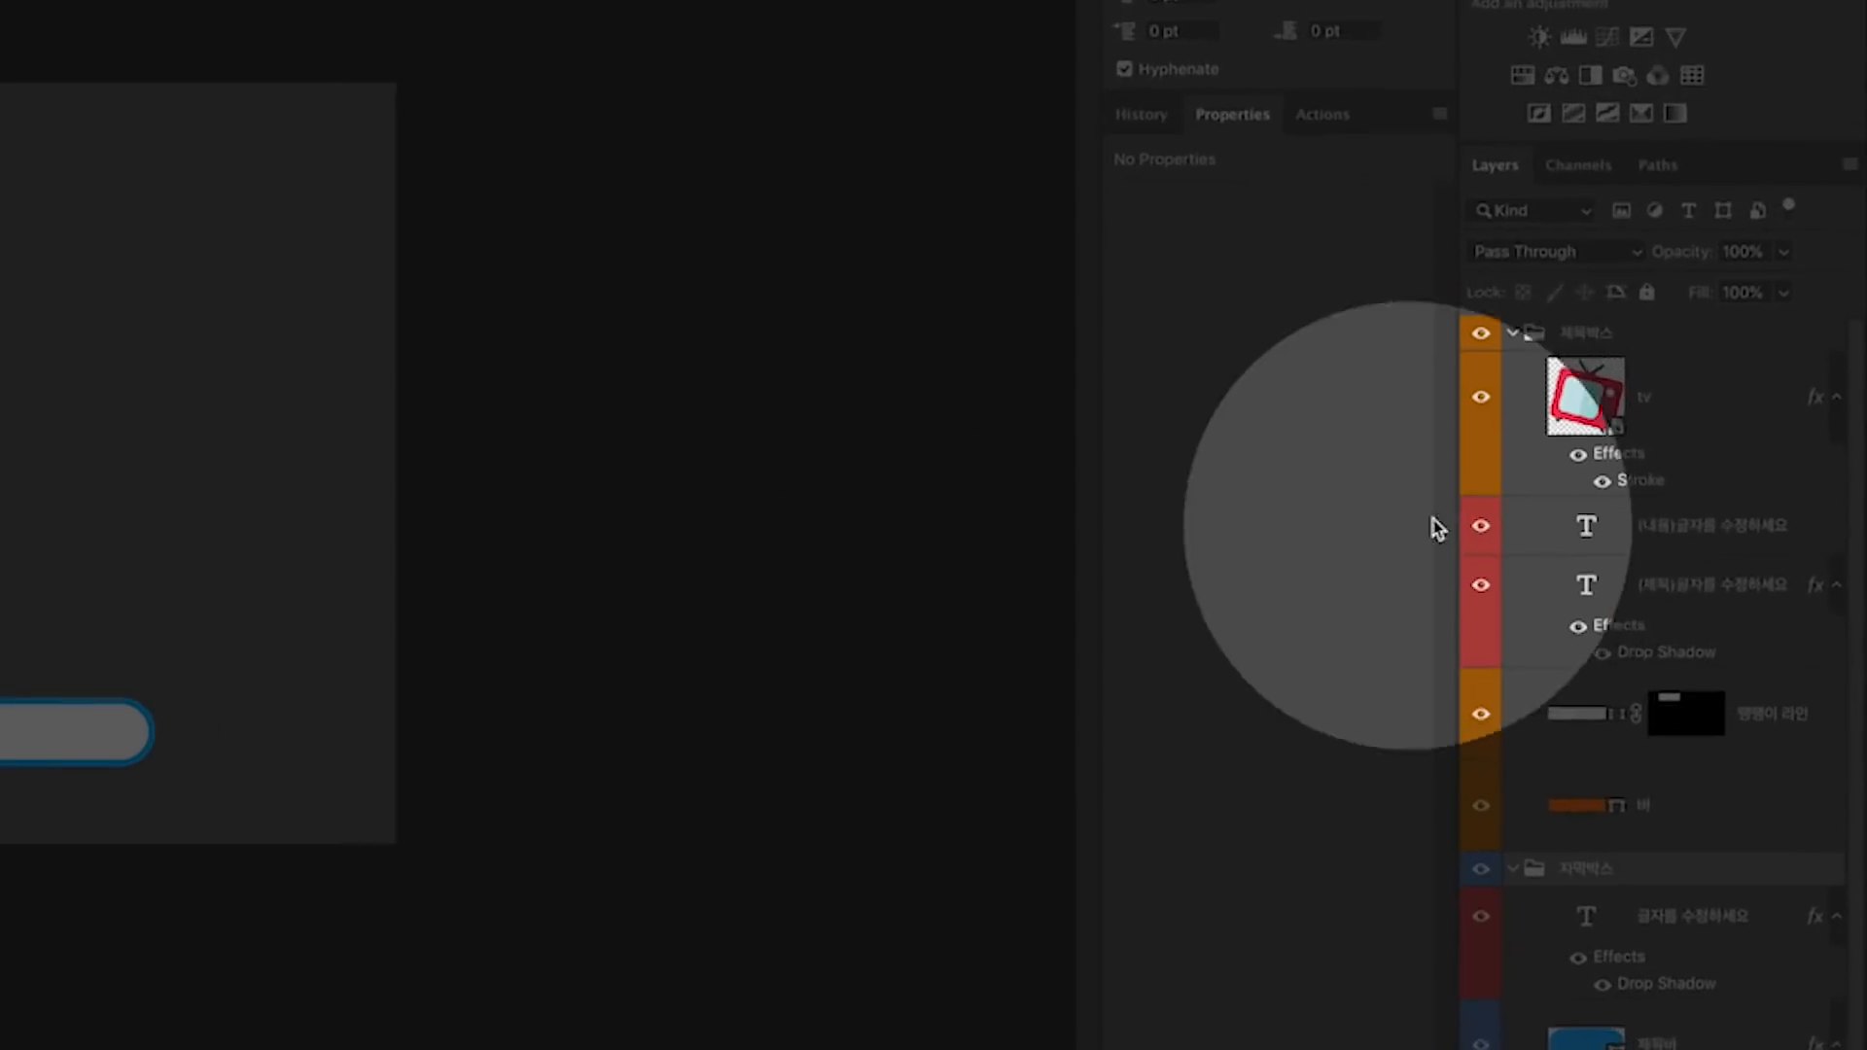
{"action": "left_click", "coordinate": [1683, 491]}
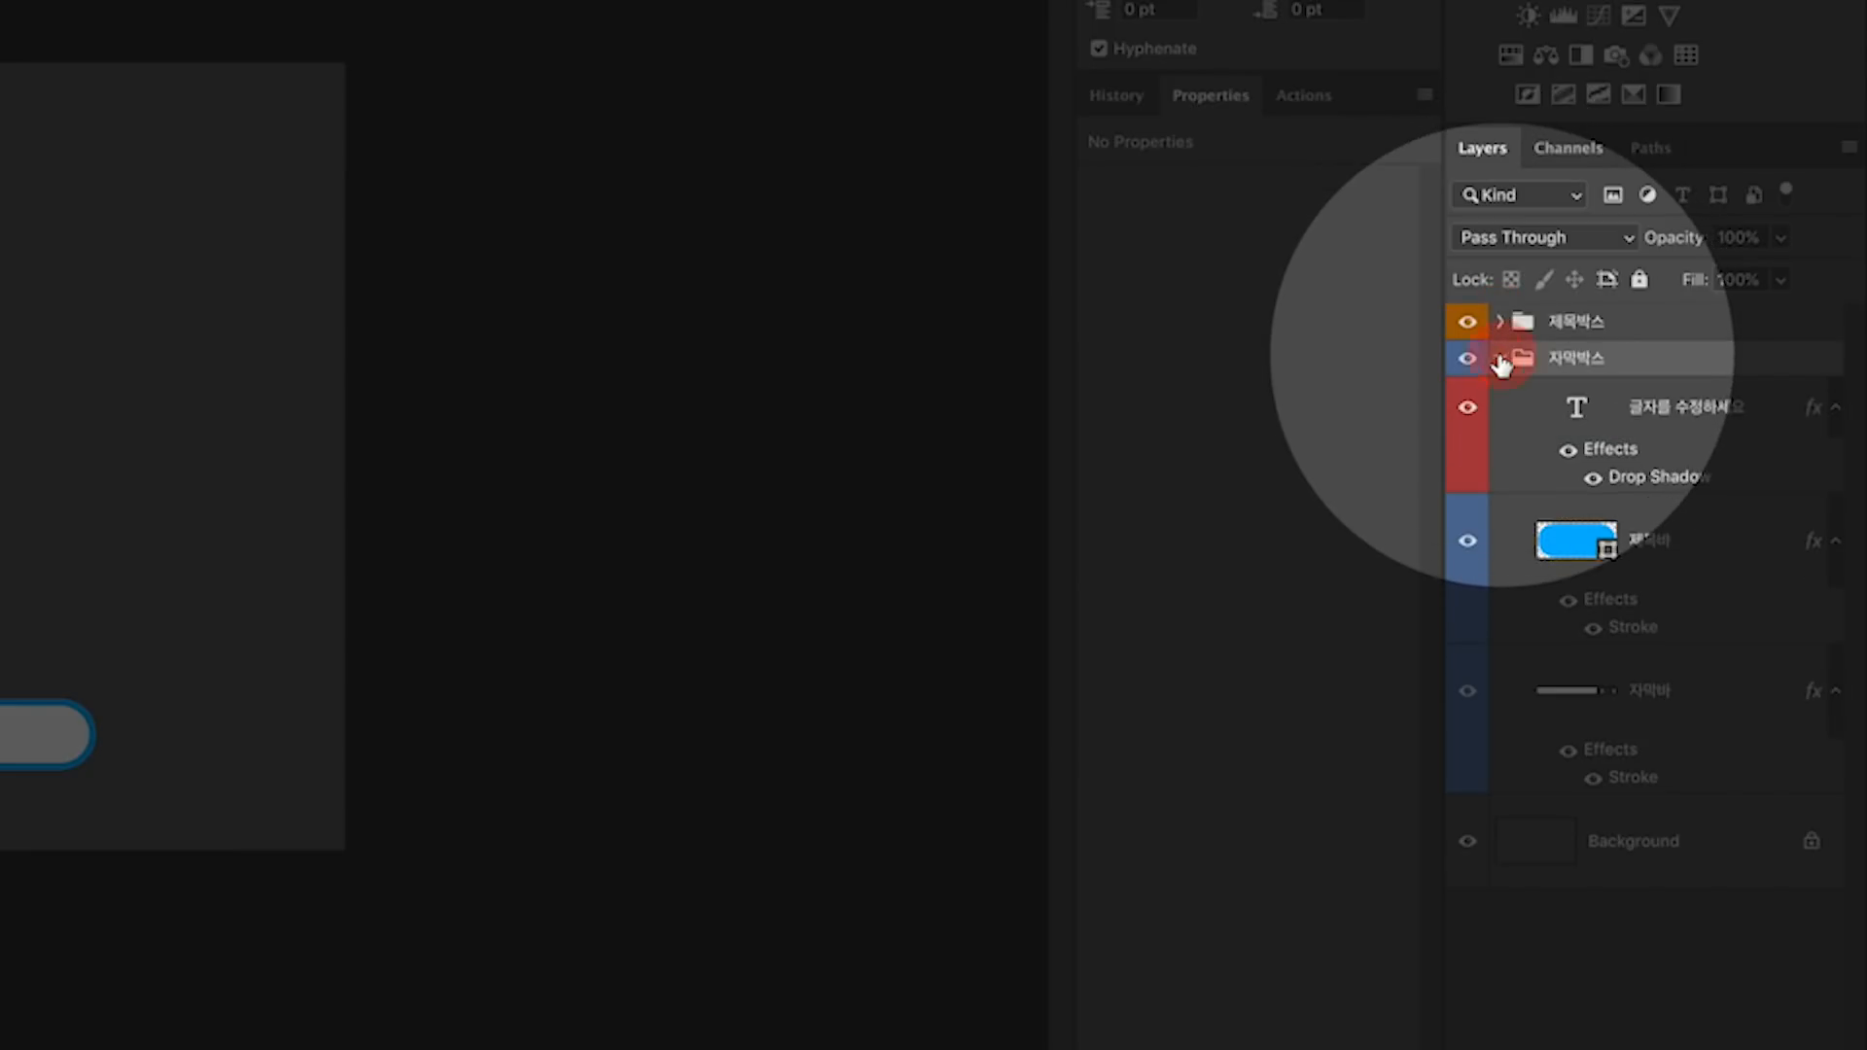
{"action": "left_click", "coordinate": [1501, 358]}
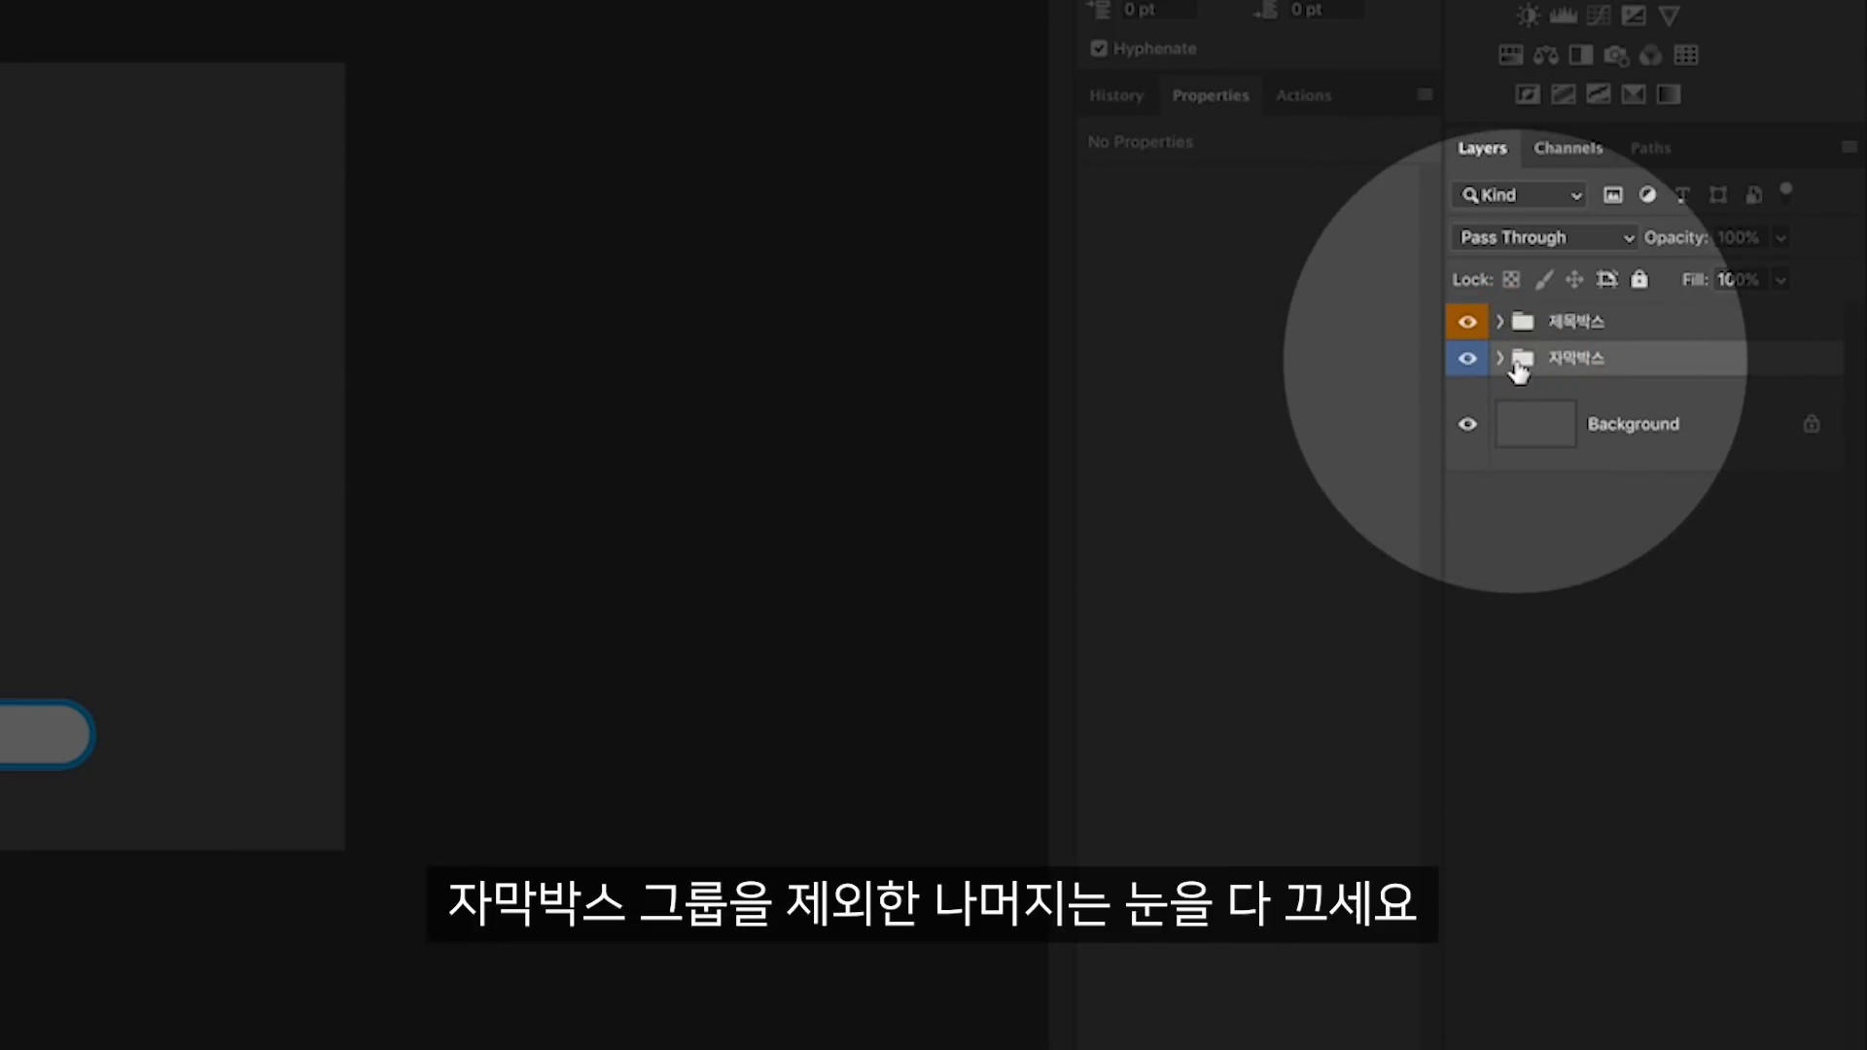
{"action": "left_click", "coordinate": [1467, 424]}
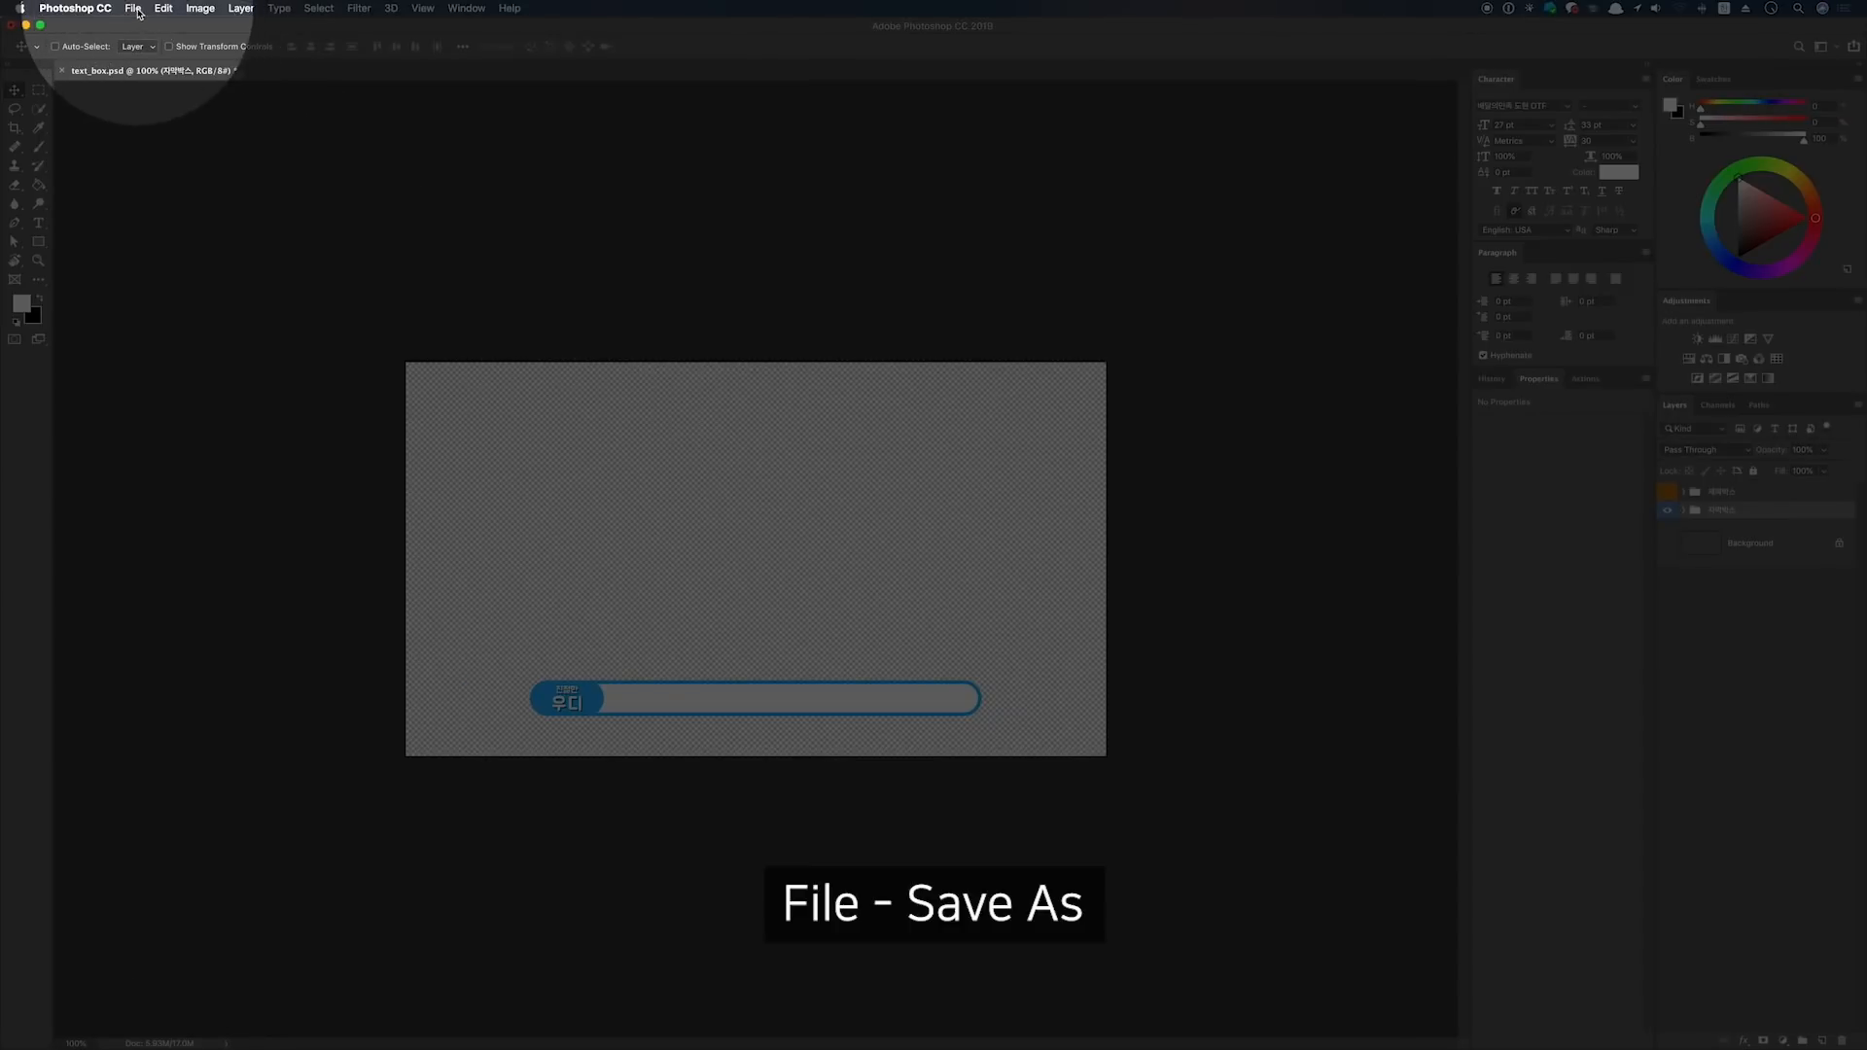
Save the visible caption box as a transparent PNG copy named 자막박스.png, using the large file size option
{"action": "left_click", "coordinate": [132, 8]}
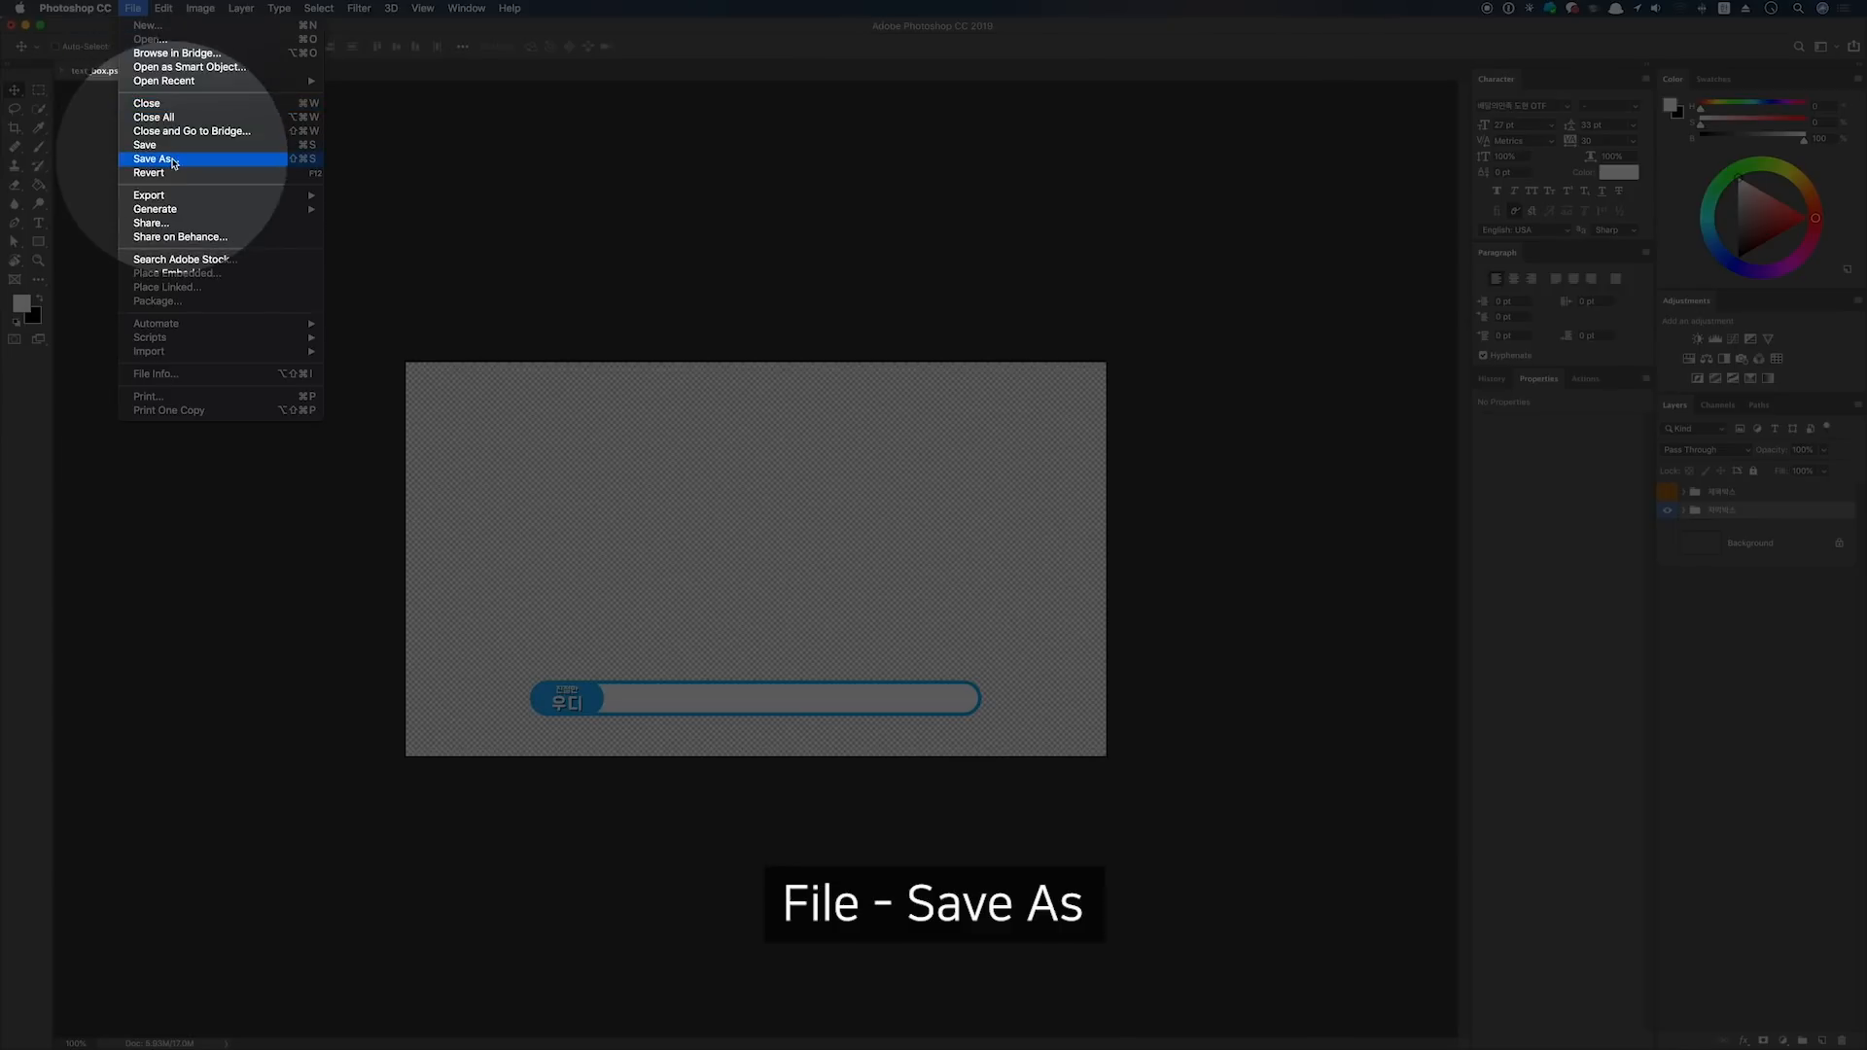
{"action": "left_click", "coordinate": [156, 159]}
{"action": "type", "text": "자막박스.psd"}
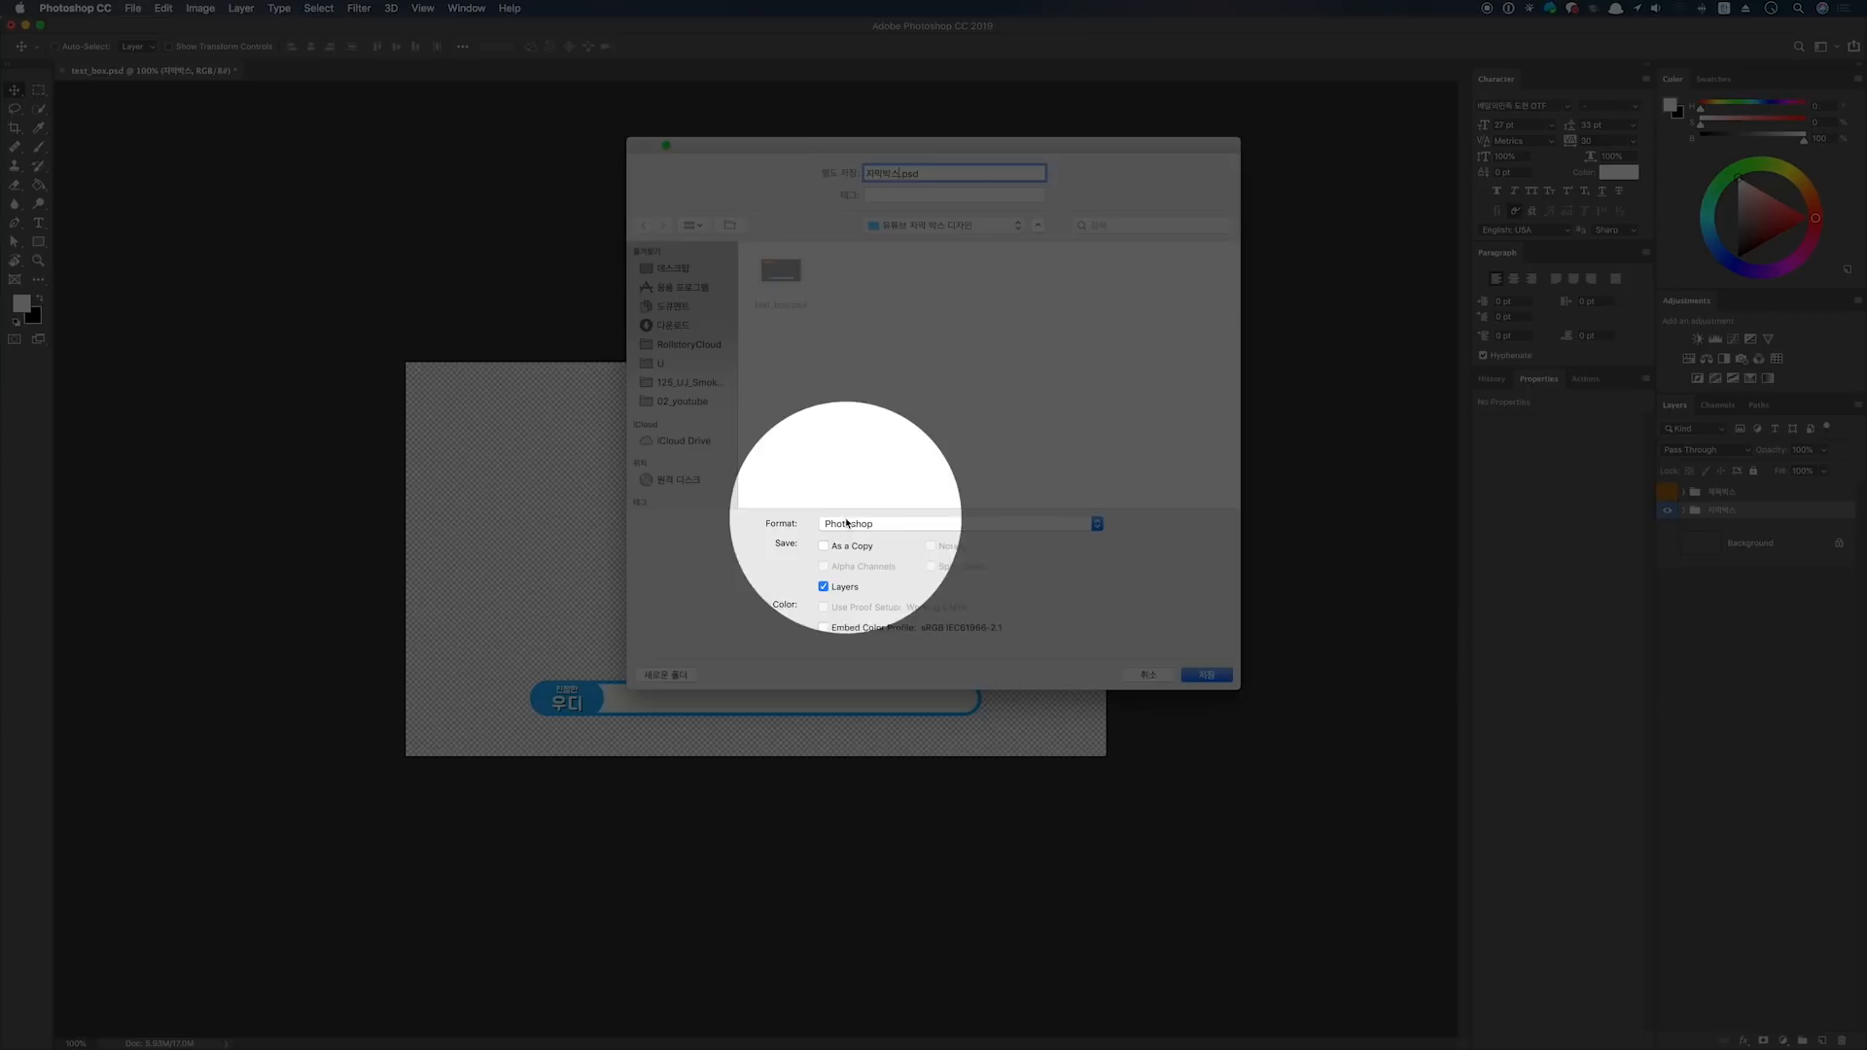
{"action": "left_click", "coordinate": [851, 523]}
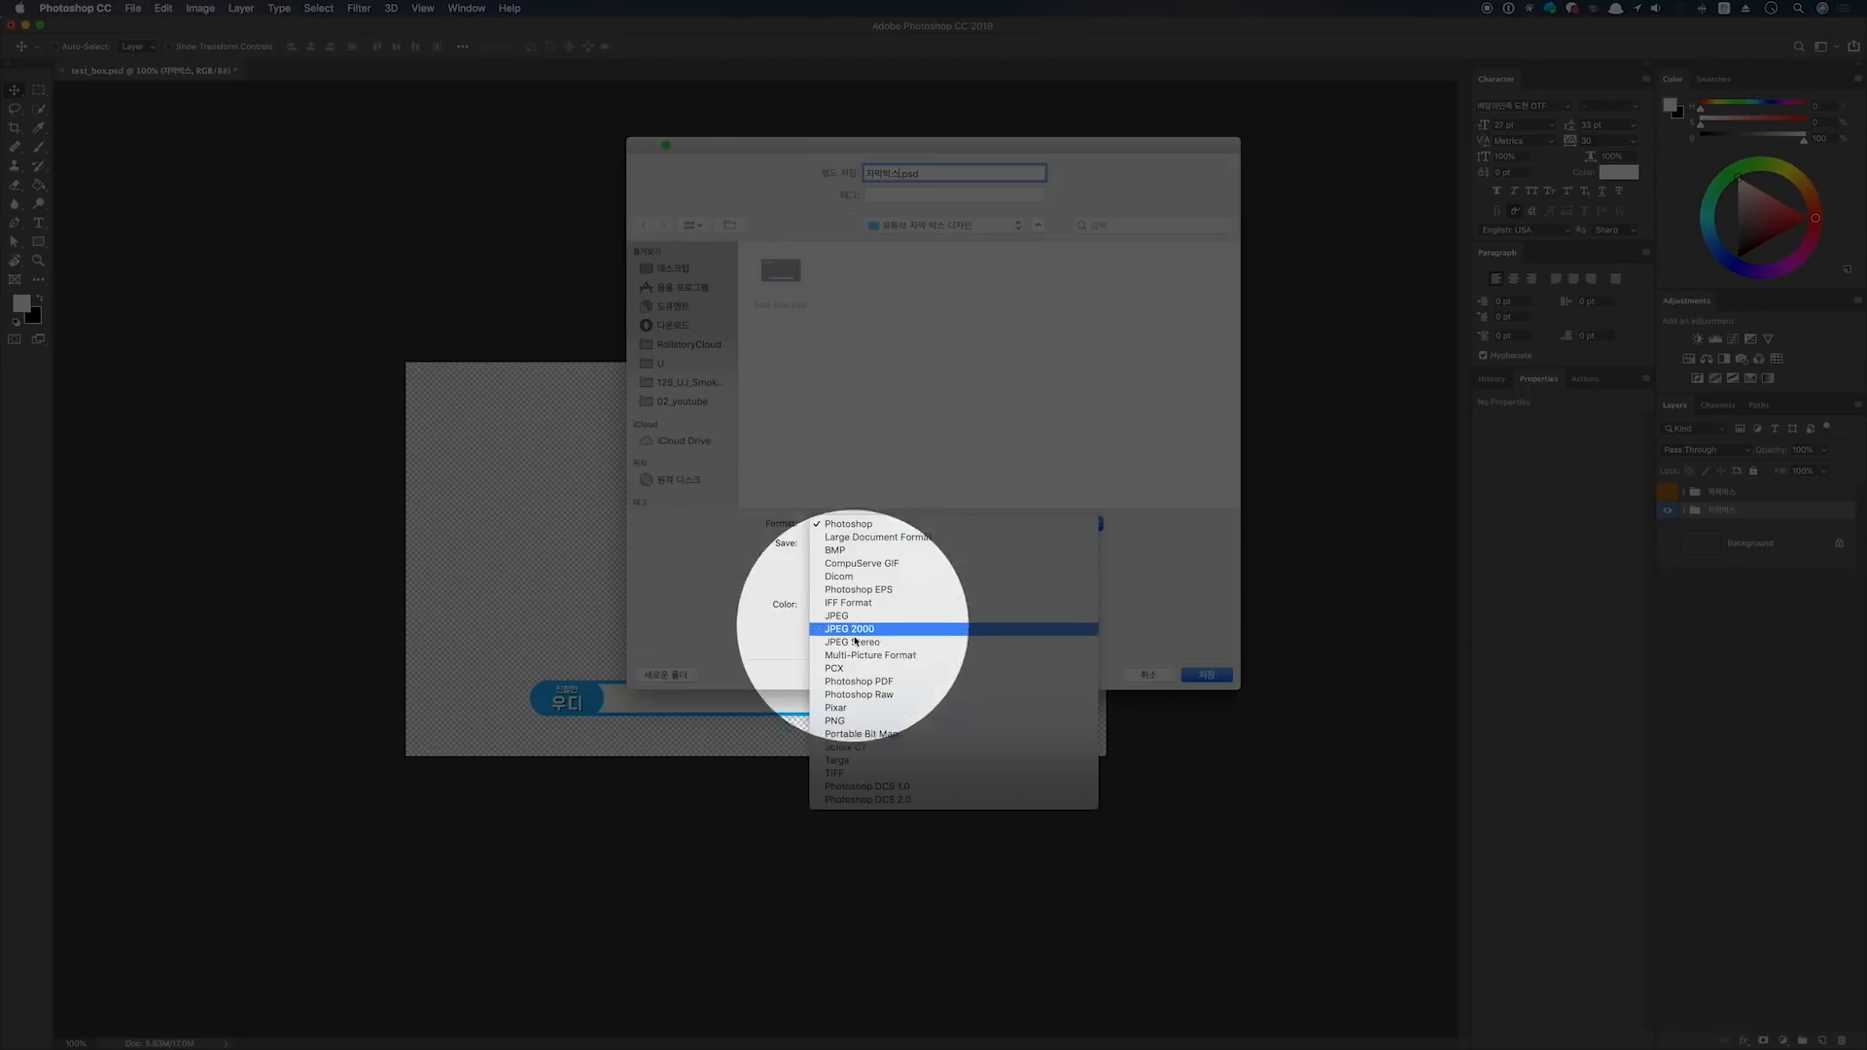
{"action": "left_click", "coordinate": [846, 721]}
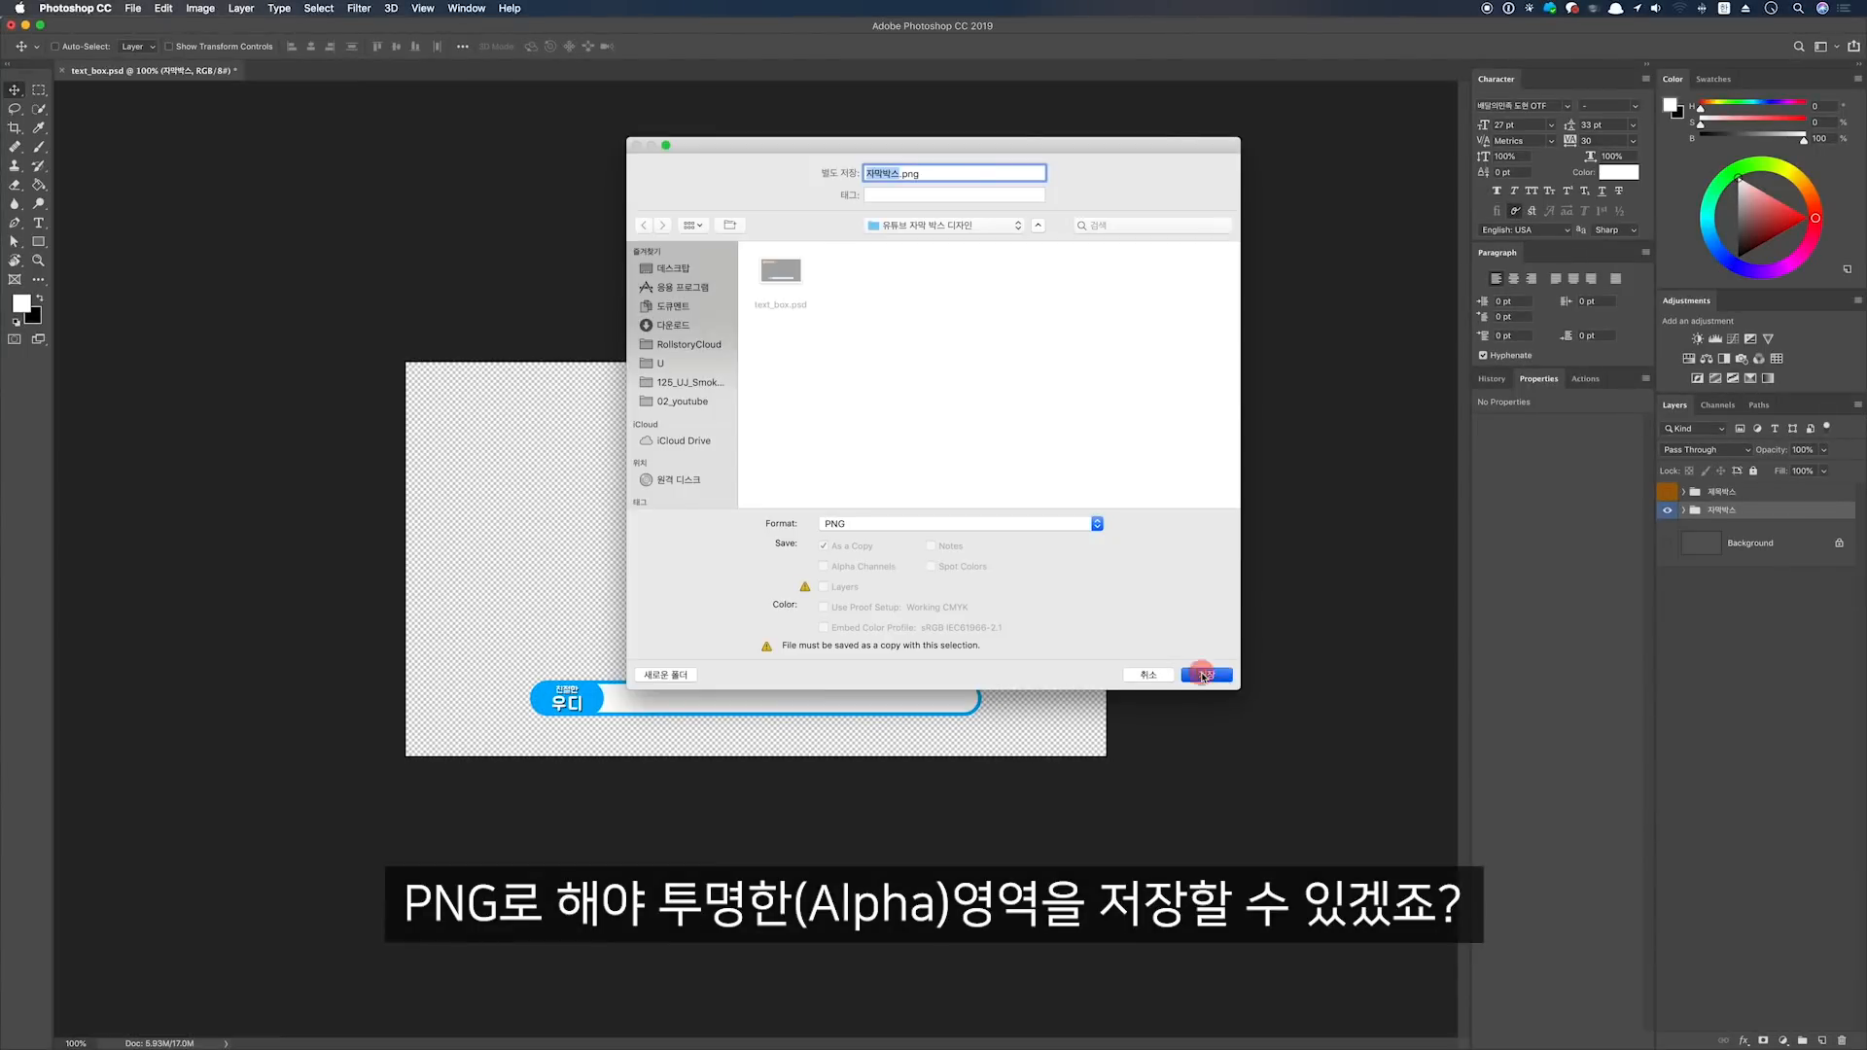
{"action": "left_click", "coordinate": [1203, 675]}
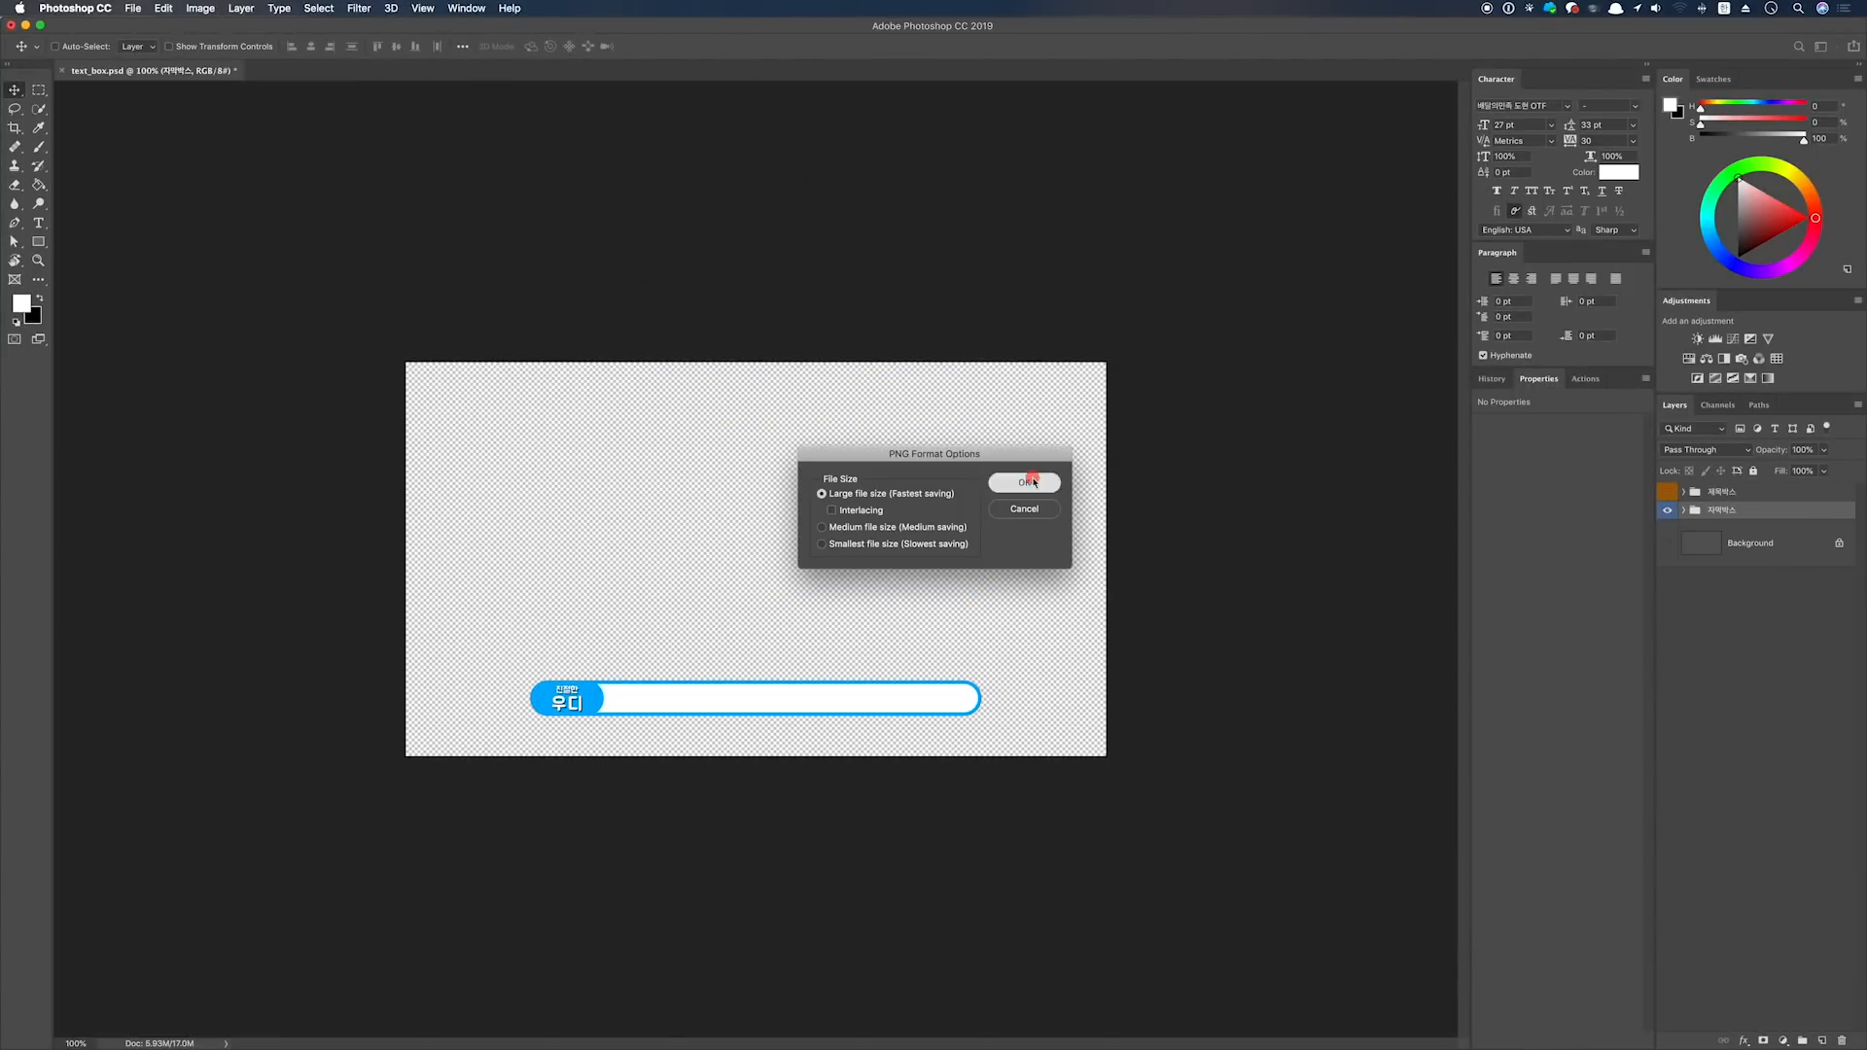
{"action": "left_click", "coordinate": [1023, 480]}
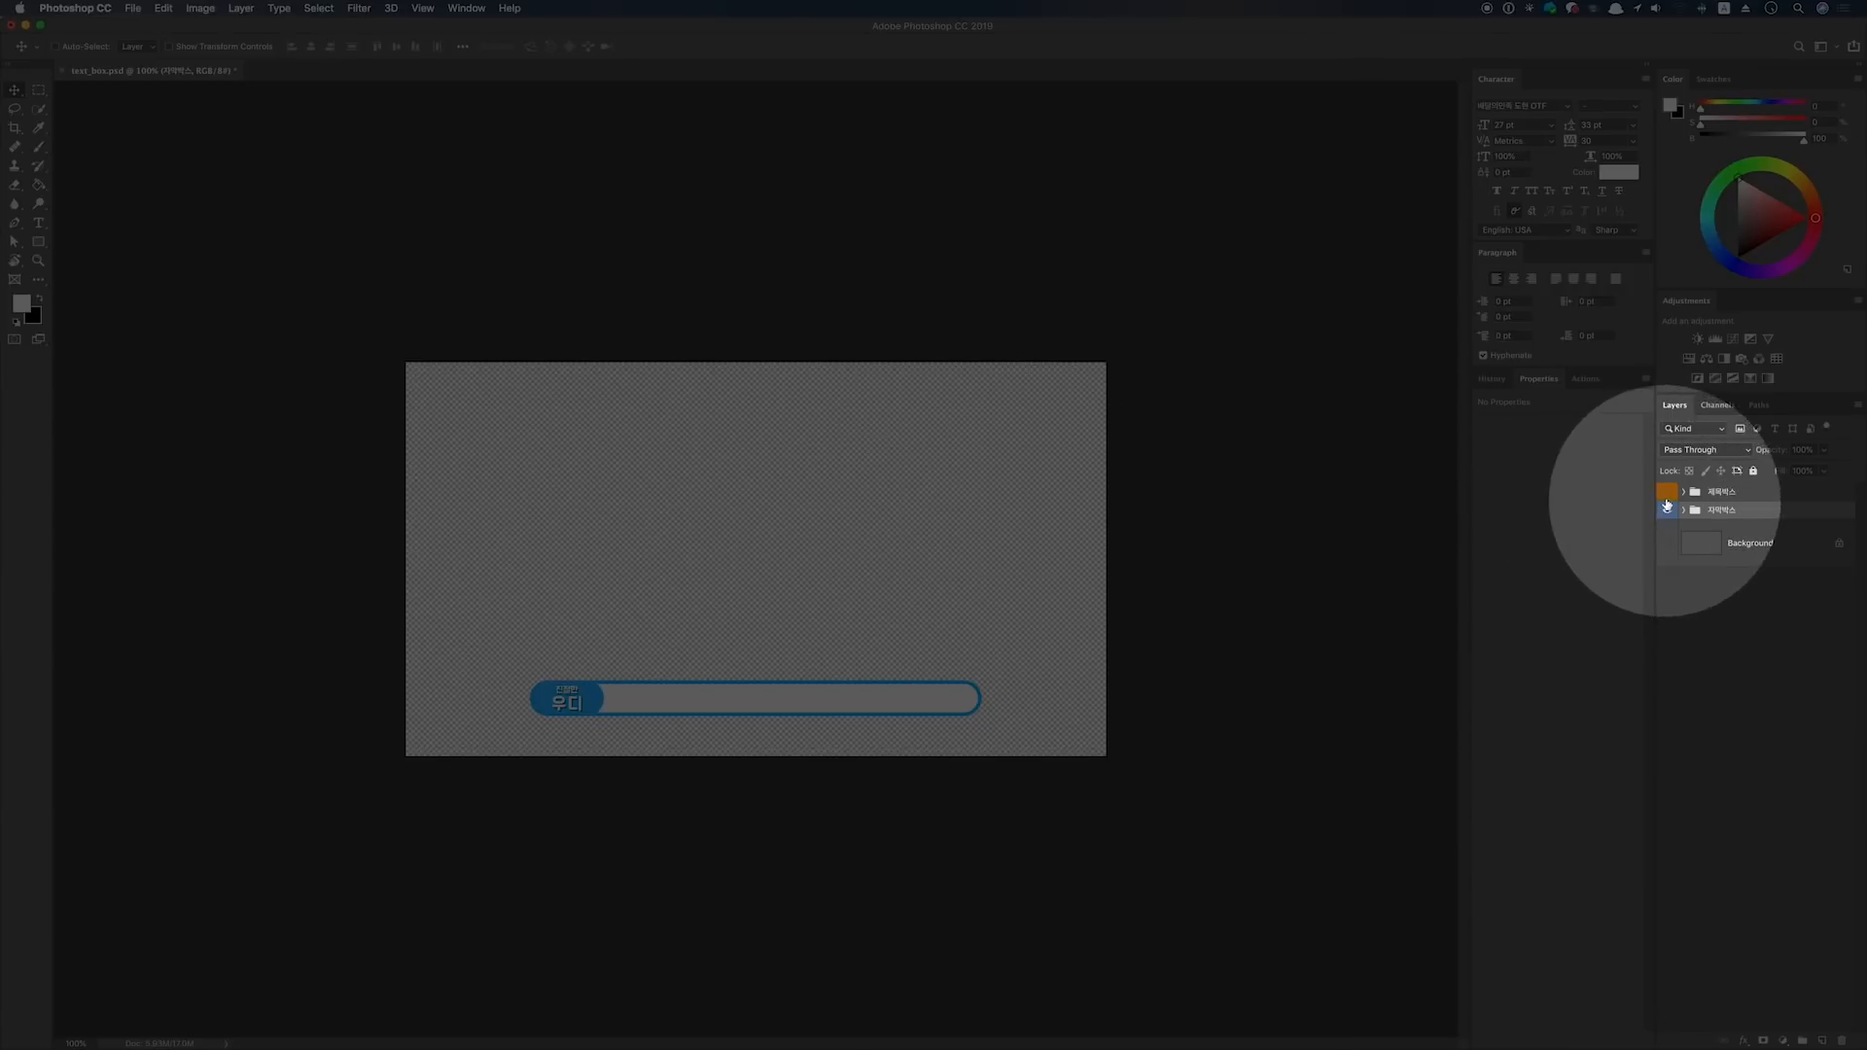
Show the 제목박스 group instead of 자막박스 and save the title banner as a PNG copy named 제목박스.png
{"action": "left_click", "coordinate": [1667, 492]}
{"action": "left_click", "coordinate": [1668, 514]}
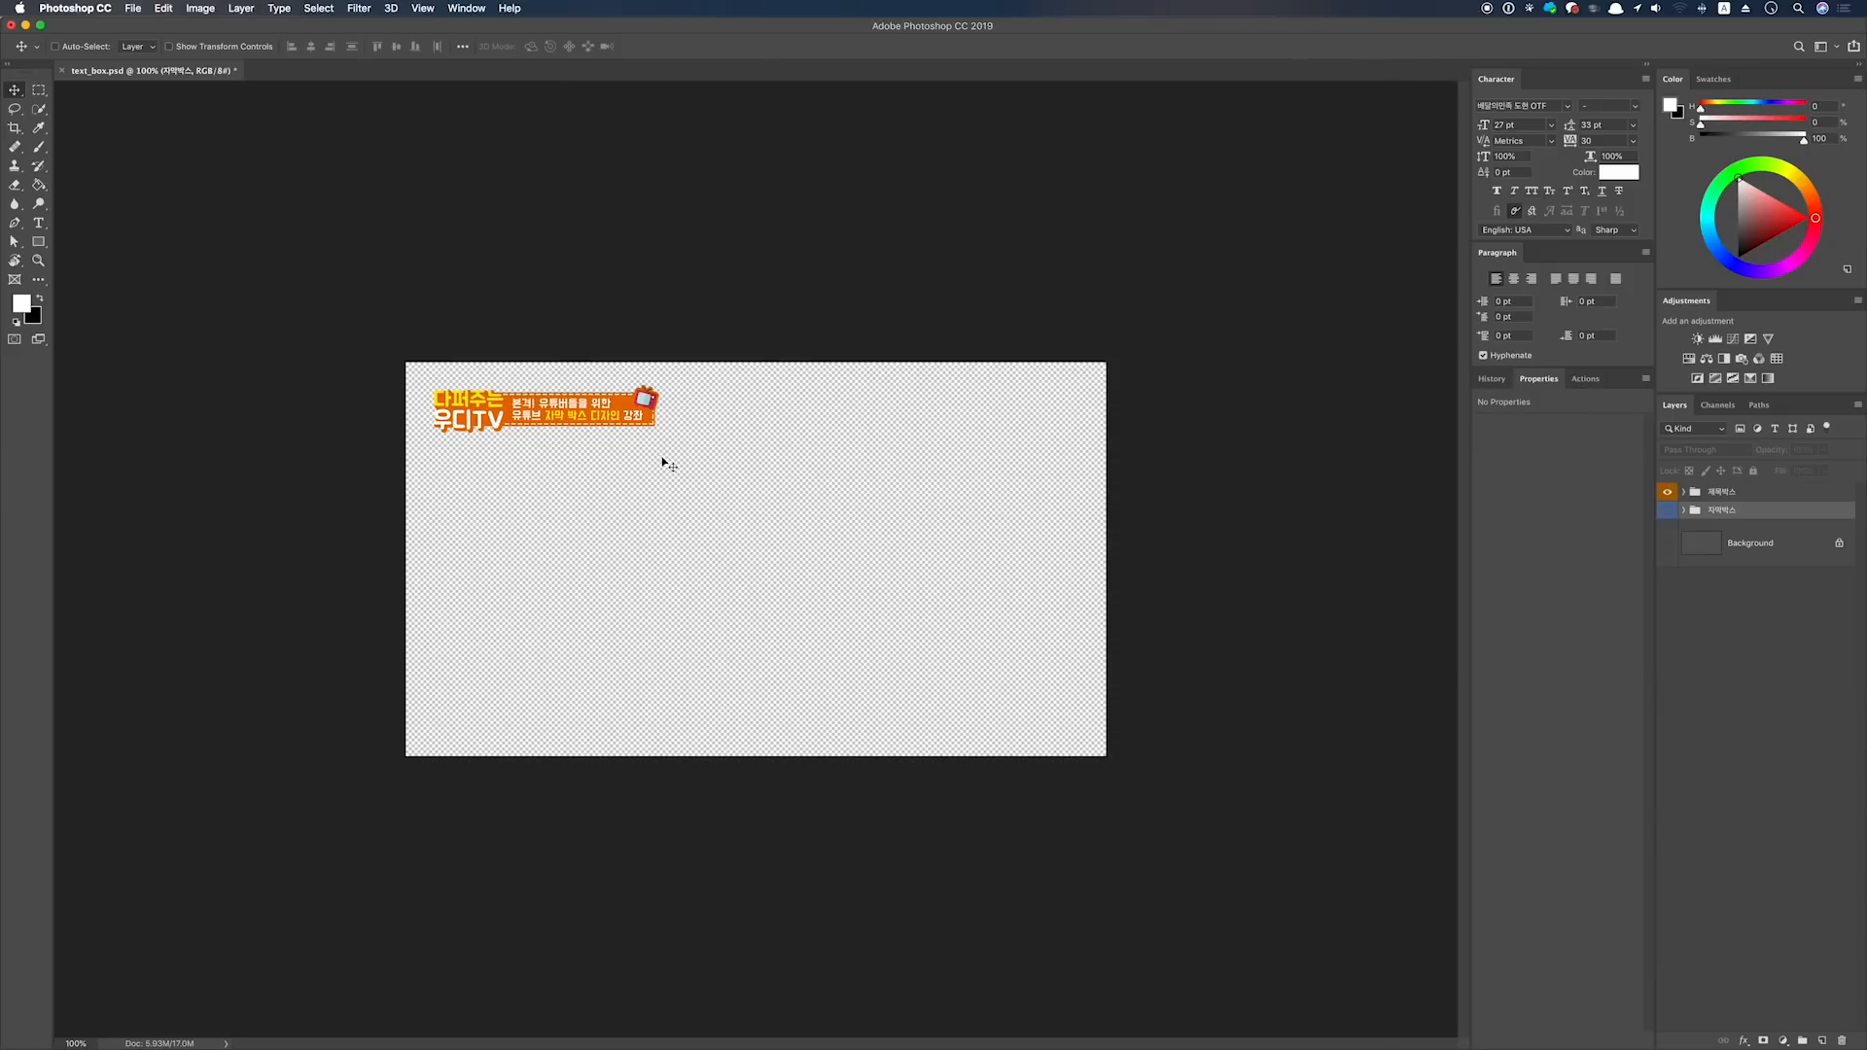
{"action": "key", "text": "shift+super+s"}
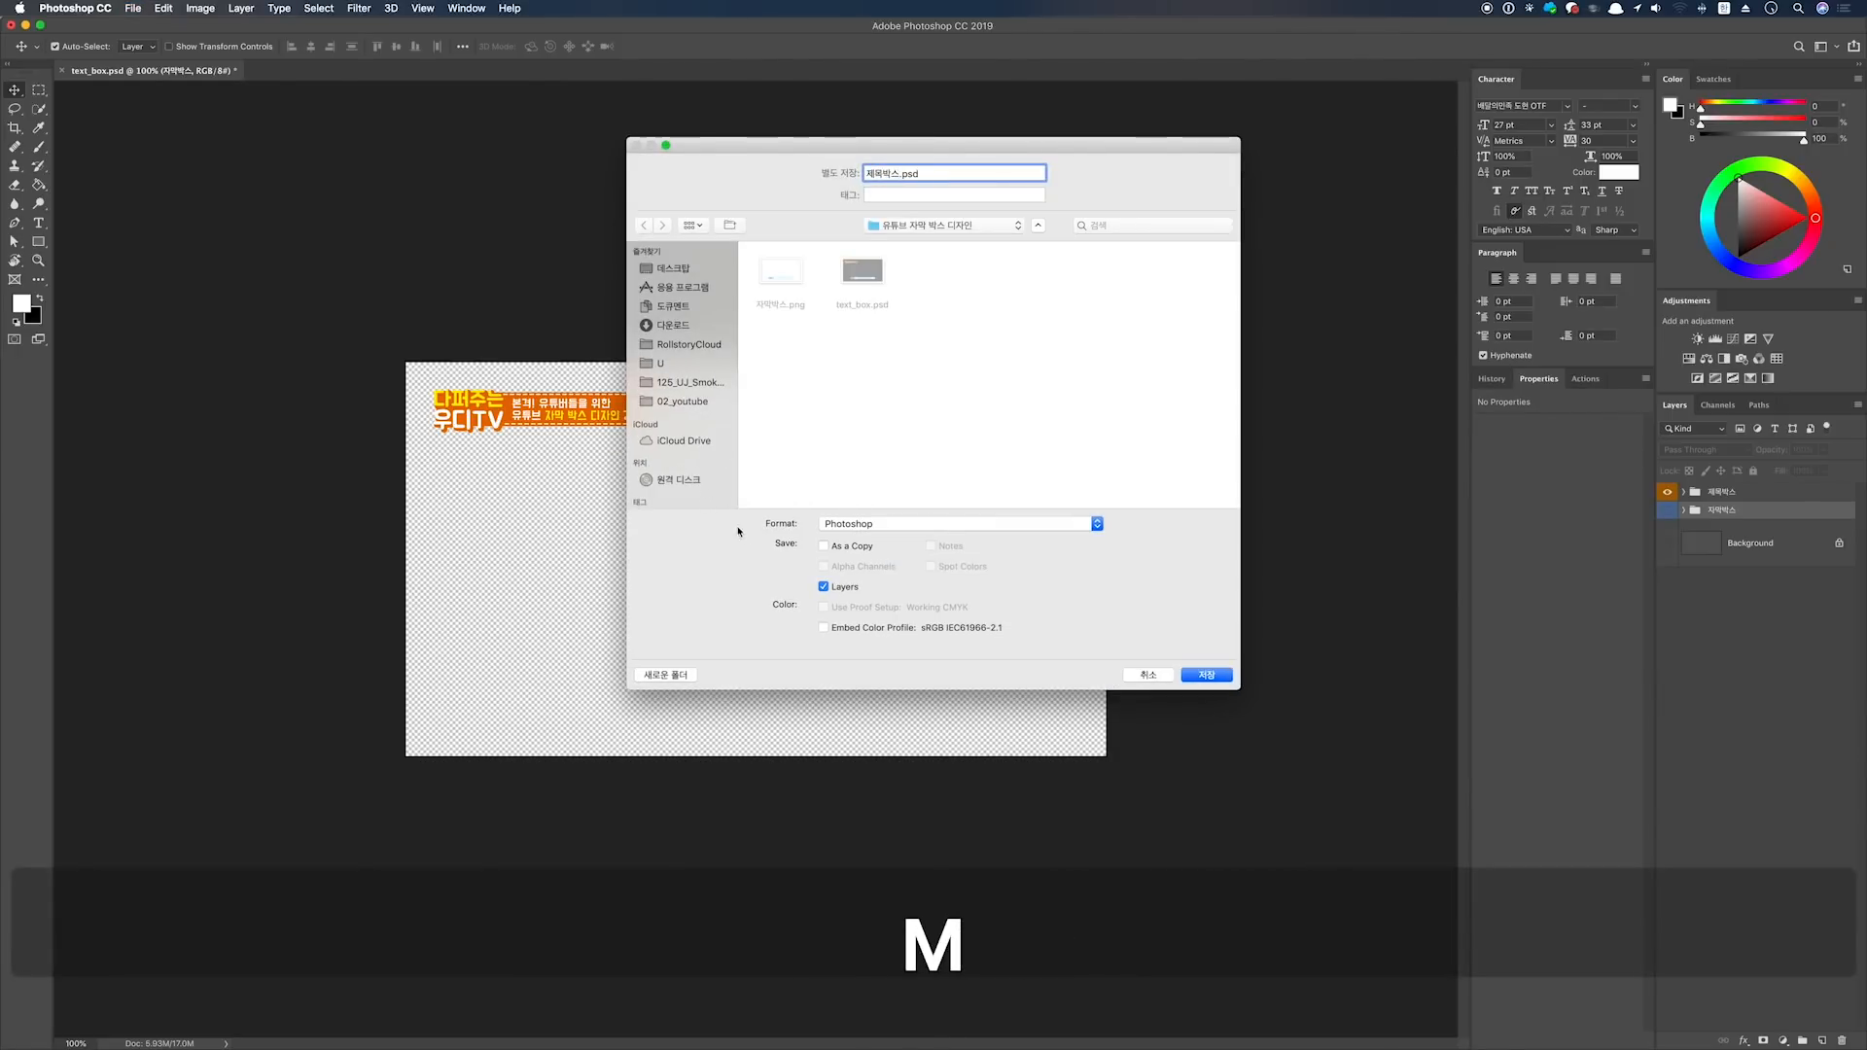
{"action": "type", "text": "제목박스"}
{"action": "left_click", "coordinate": [860, 524]}
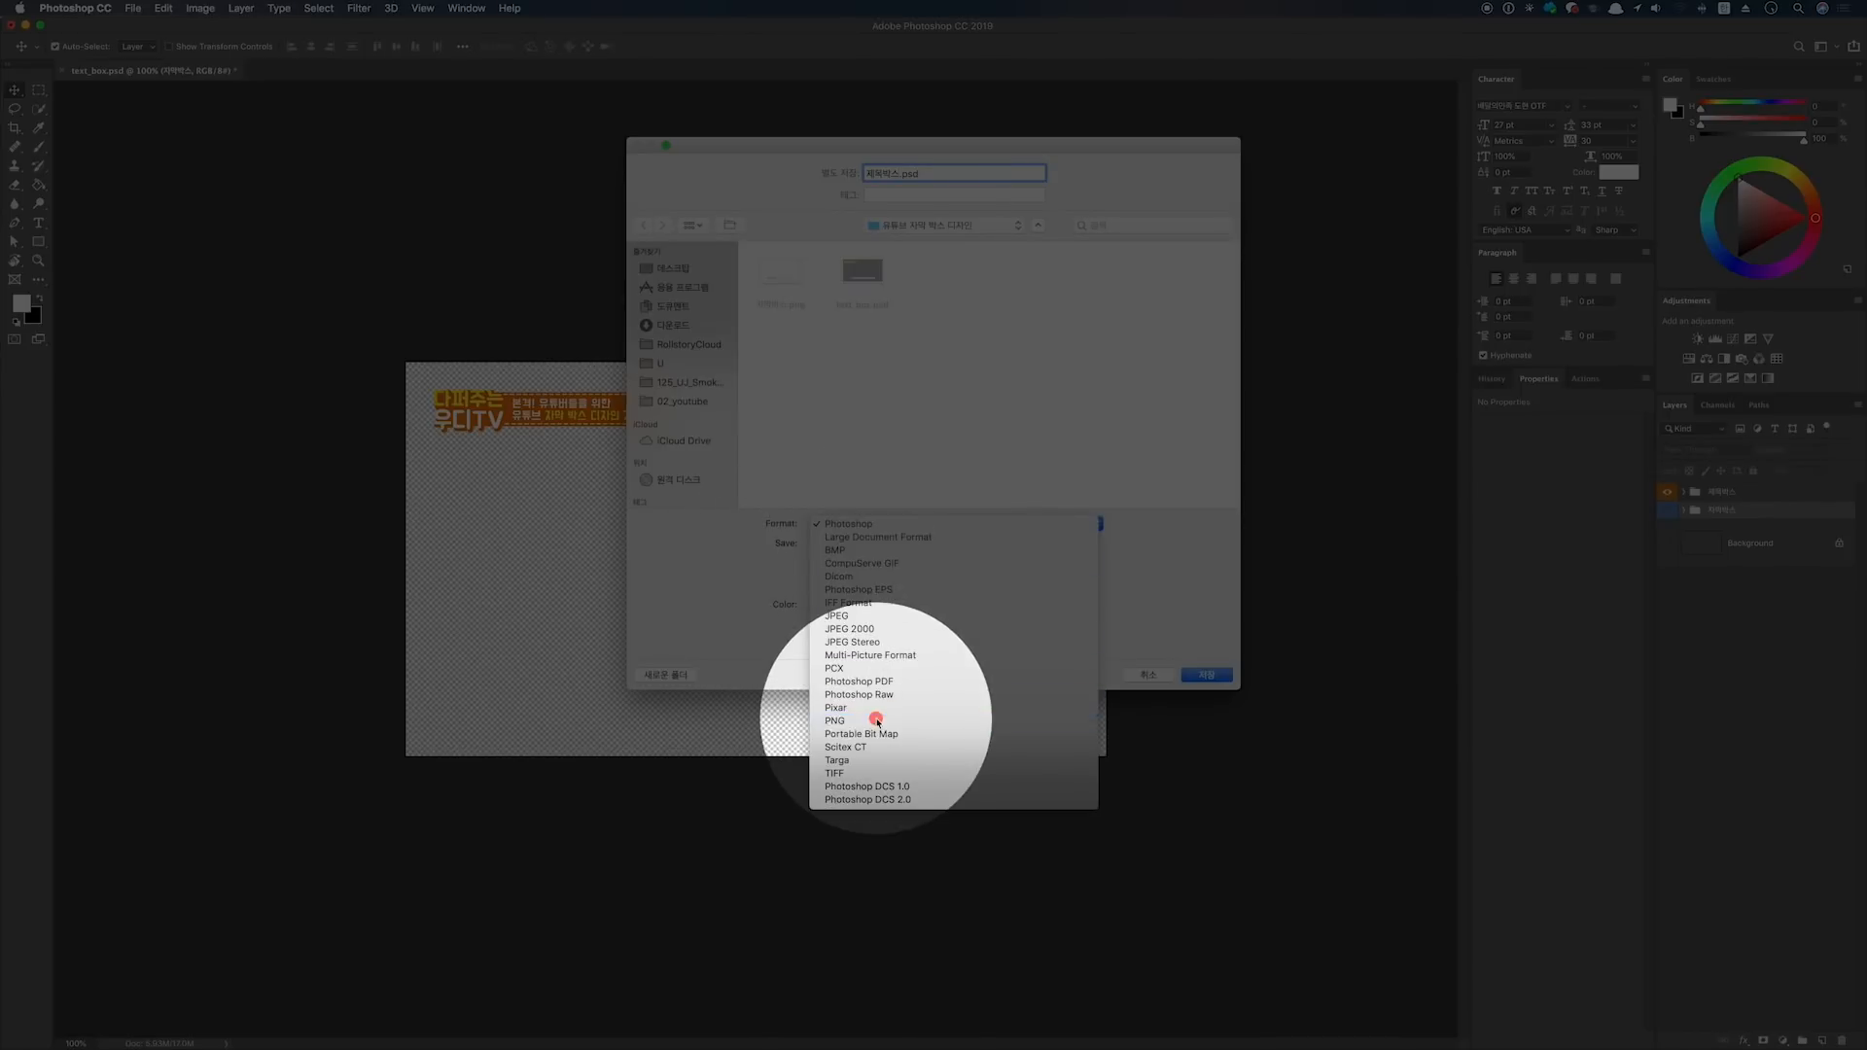
{"action": "left_click", "coordinate": [877, 722]}
{"action": "left_click", "coordinate": [1204, 675]}
{"action": "left_click", "coordinate": [1037, 493]}
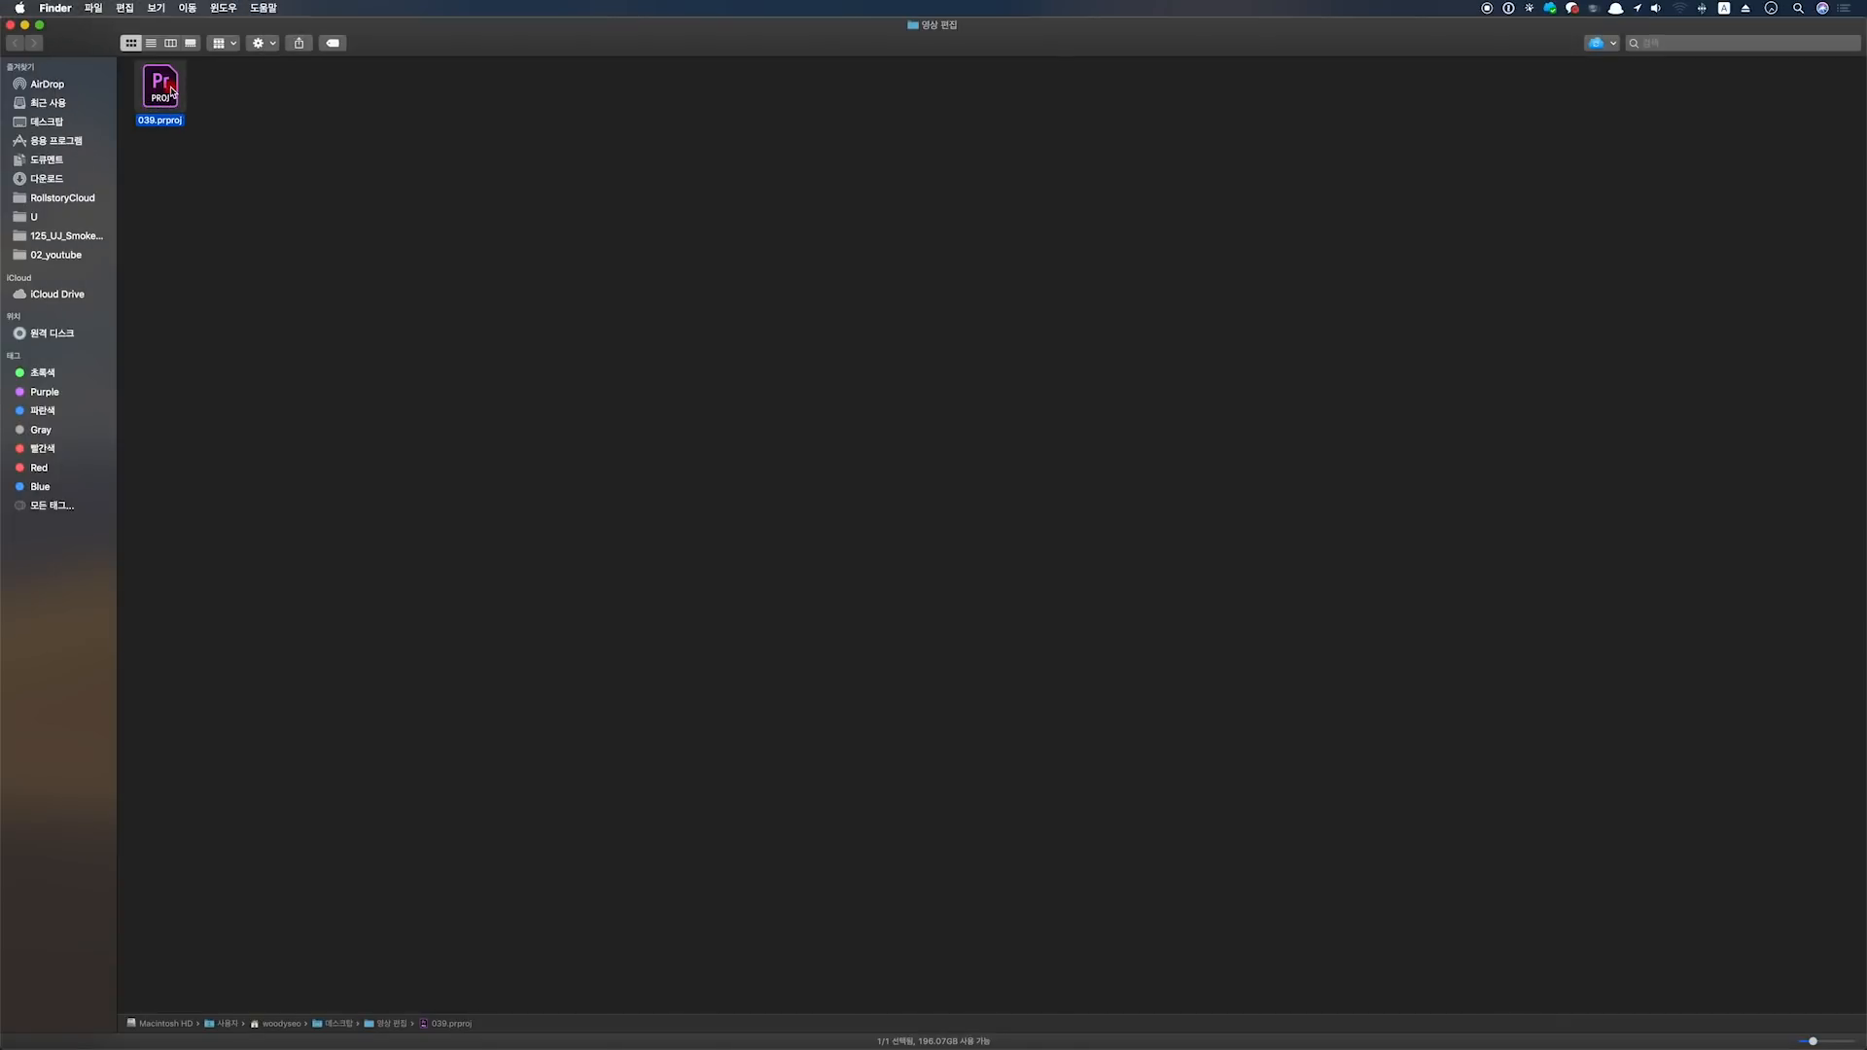
Open the 039.prproj project in Premiere Pro, preview the exported PNG files in Finder, and import 자막박스.png and 제목박스.png into the project
{"action": "double_click", "coordinate": [162, 87]}
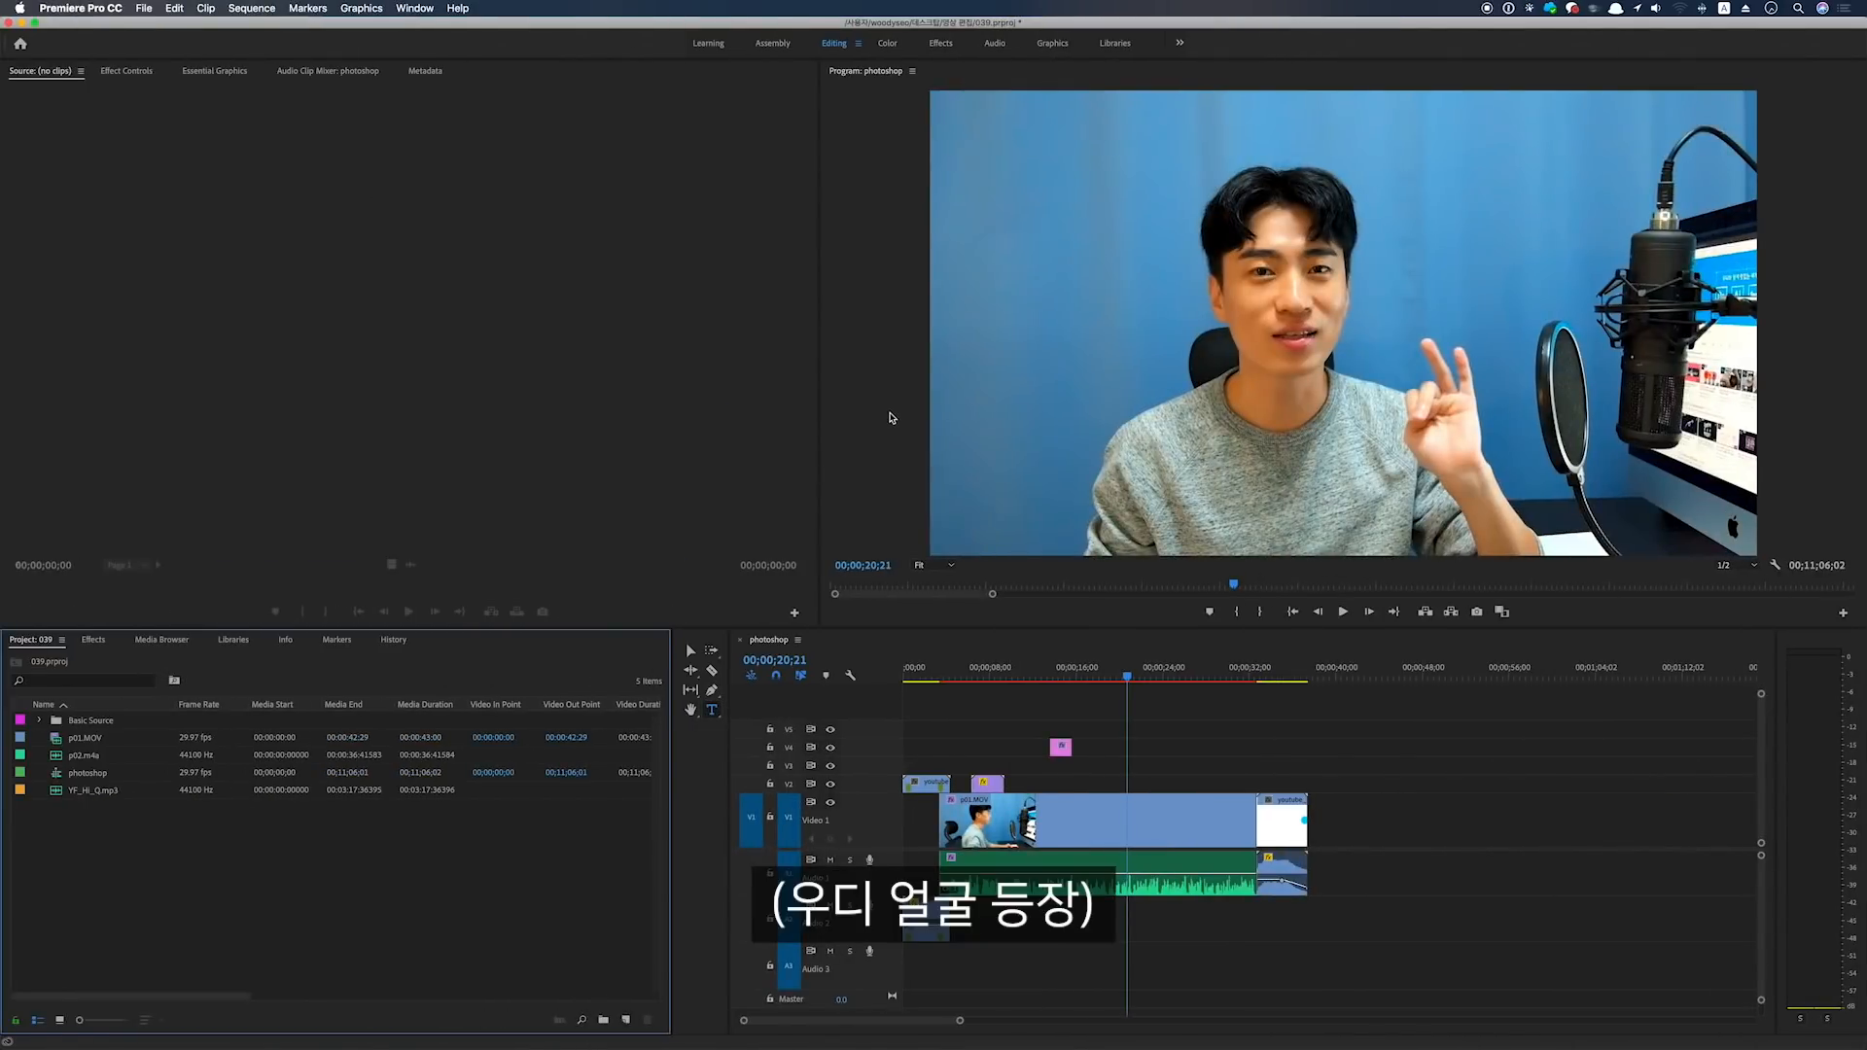
{"action": "key", "text": "ctrl+Left"}
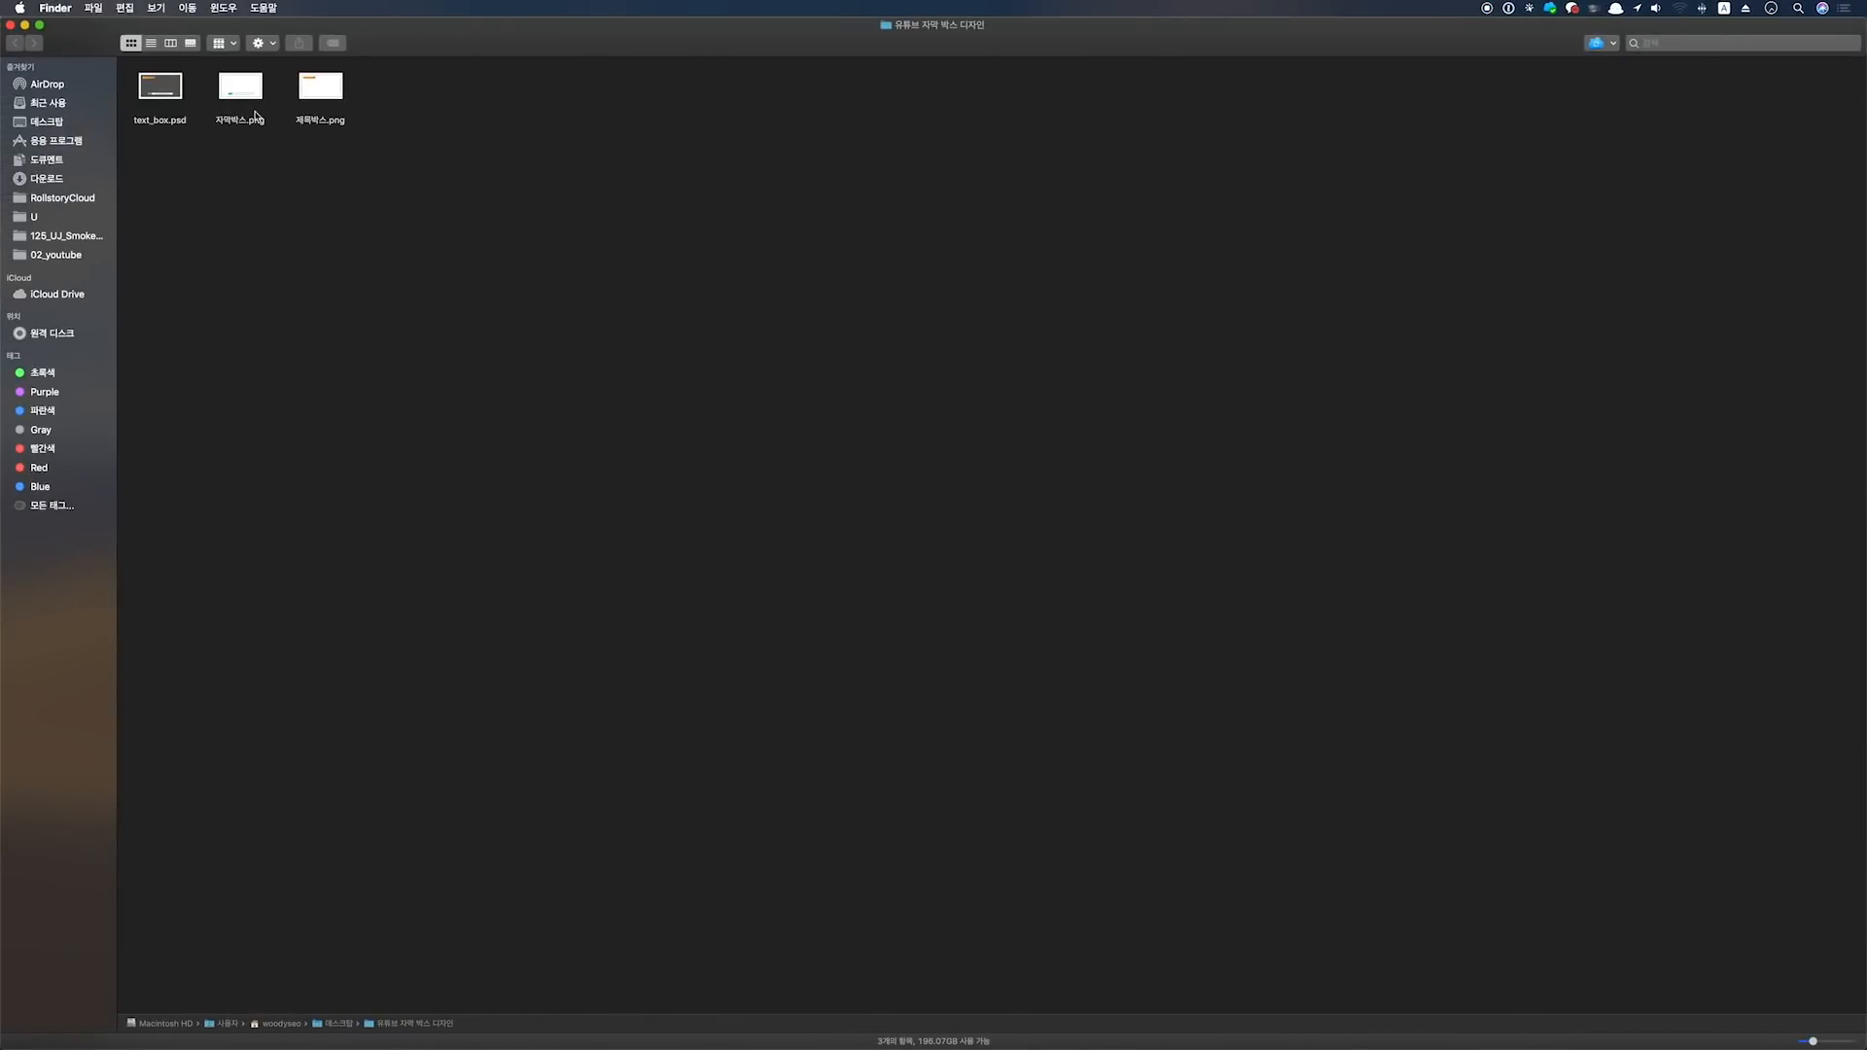
{"action": "key", "text": "space"}
{"action": "key", "text": "Right"}
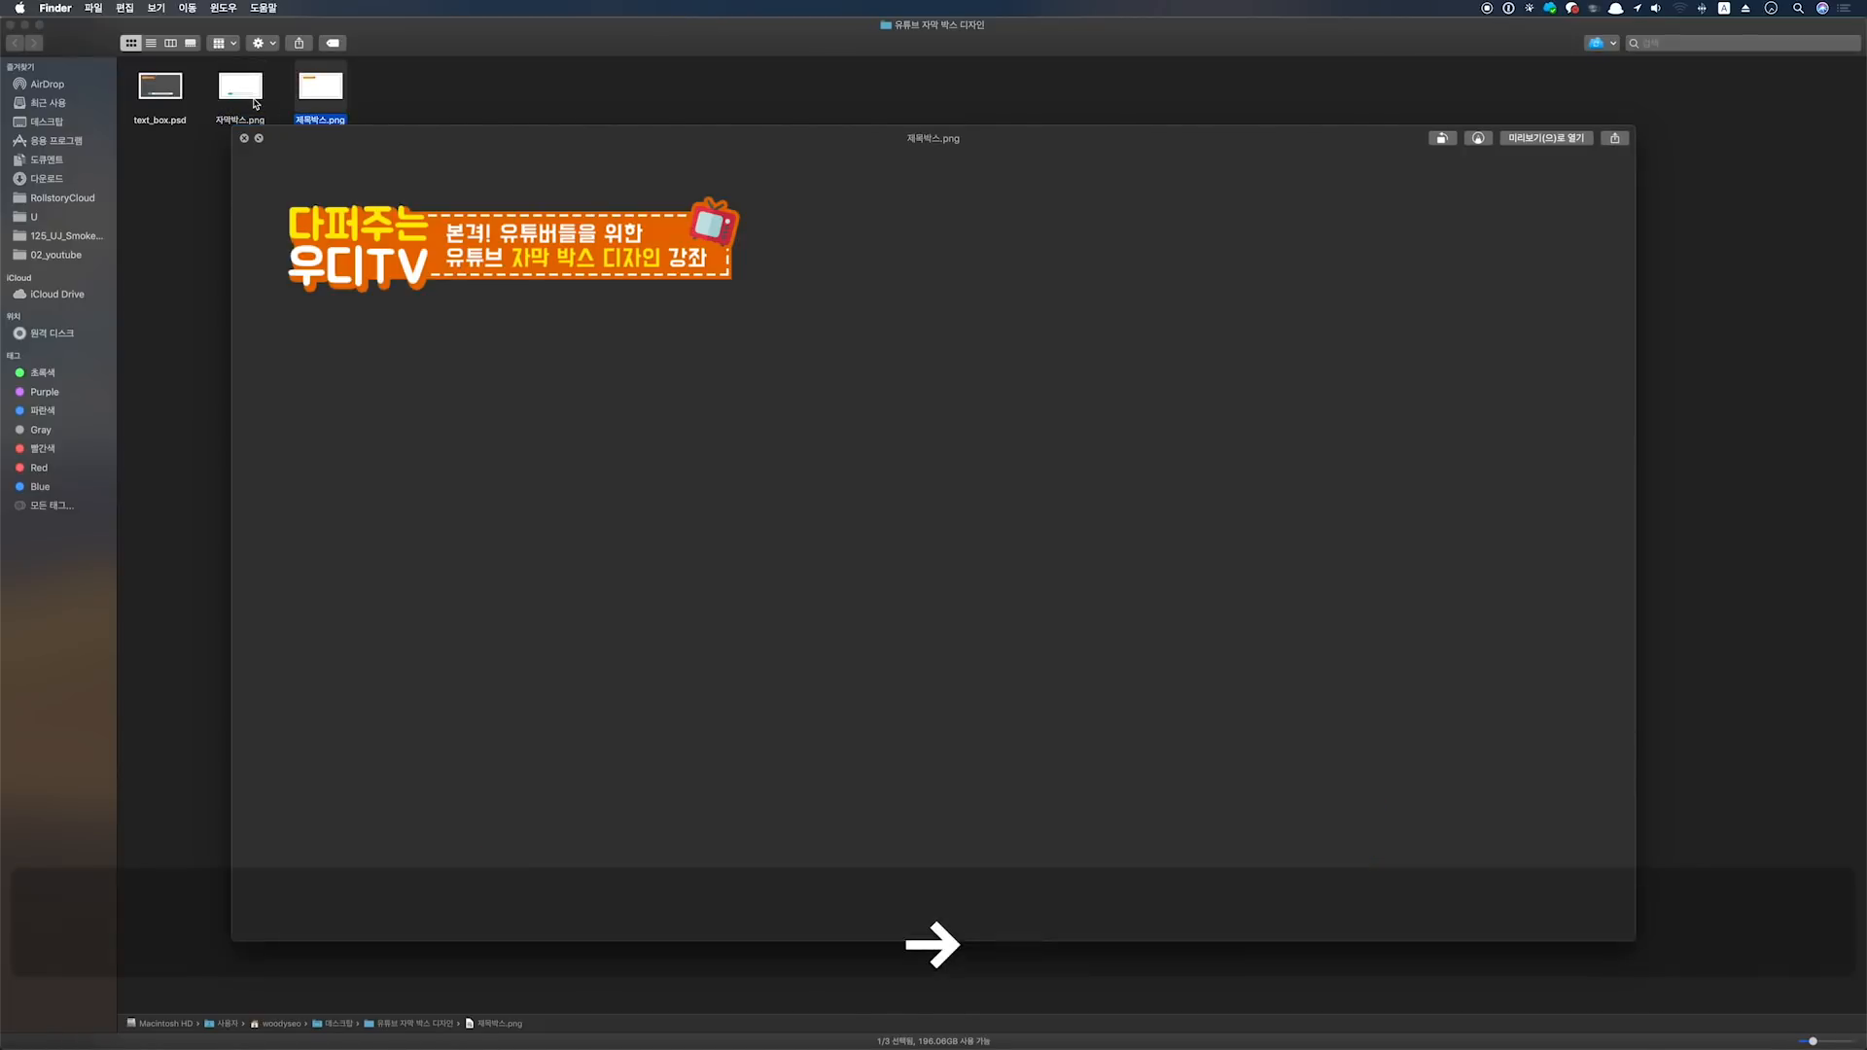
{"action": "key", "text": "space"}
{"action": "left_click_drag", "start_coordinate": [420, 183], "coordinate": [355, 863]}
{"action": "key", "text": "ctrl+Right"}
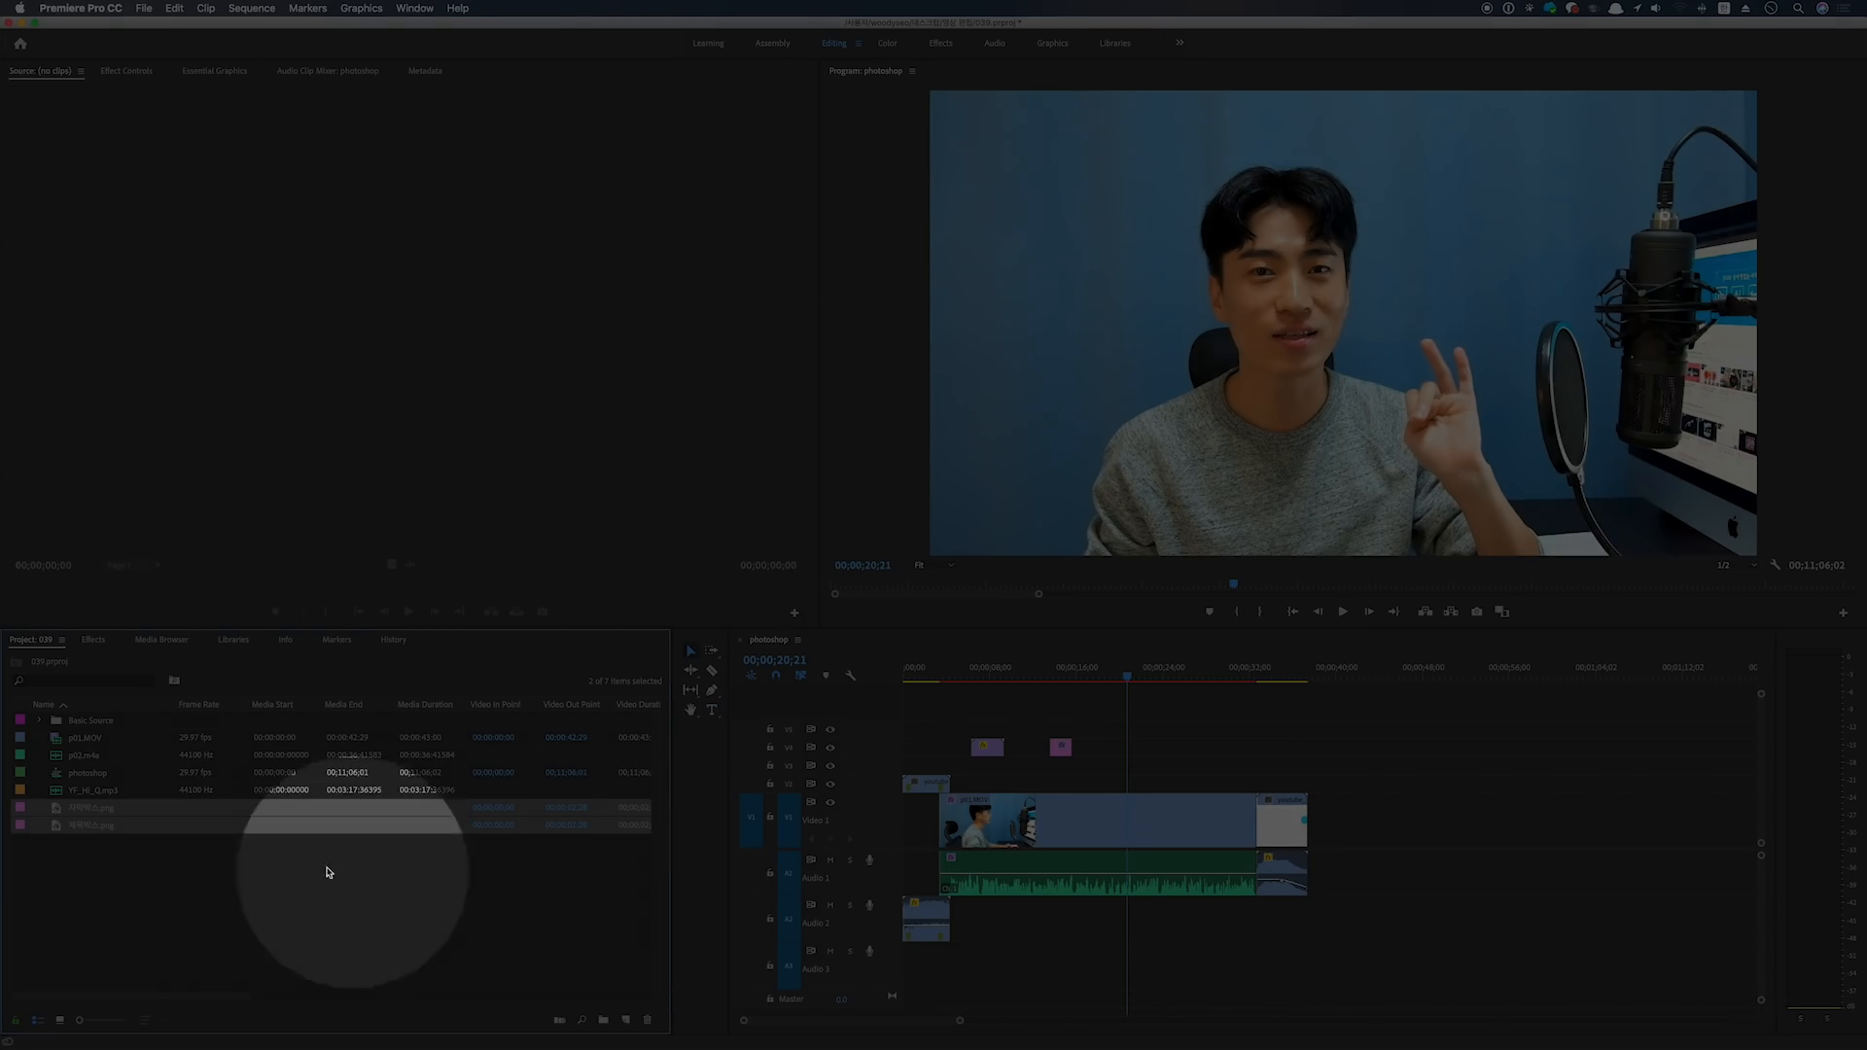
Place 제목박스.png on track V2 and extend it from the end of the opening clip to the end of p01.MOV
{"action": "left_click", "coordinate": [74, 826]}
{"action": "left_click_drag", "start_coordinate": [73, 834], "coordinate": [1128, 784]}
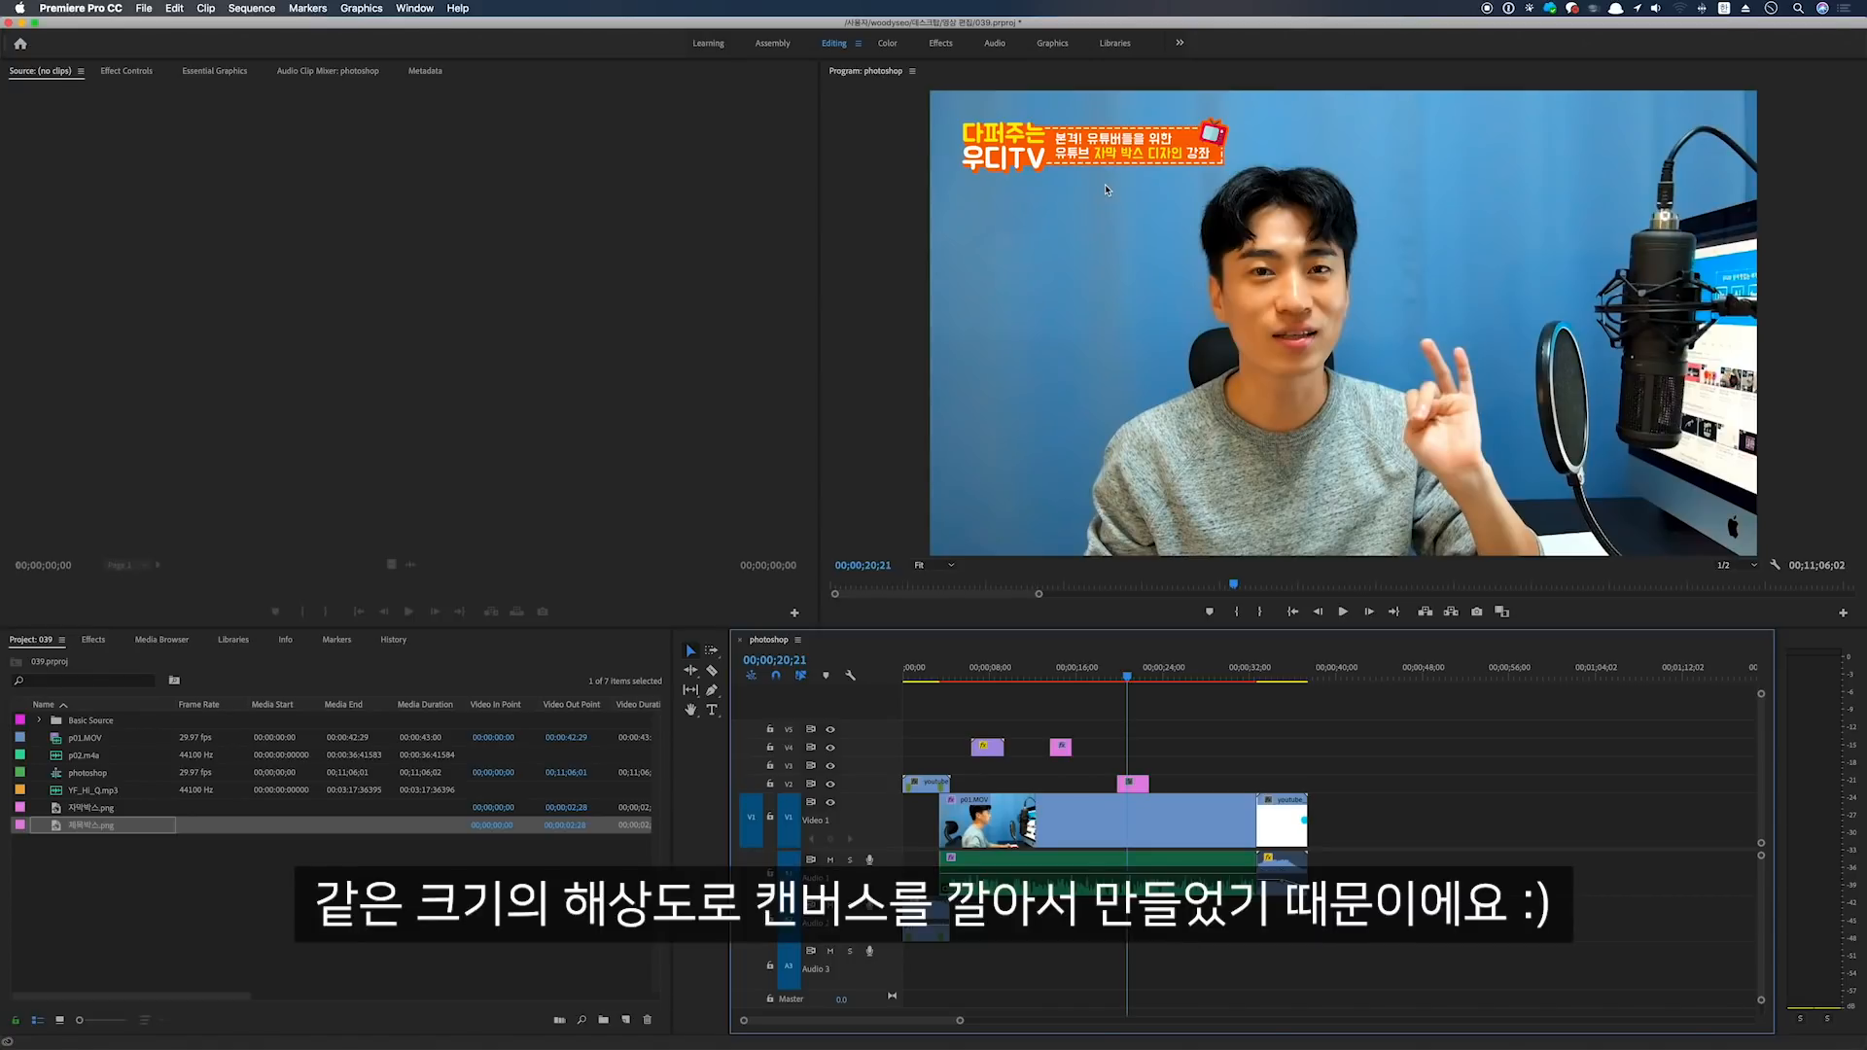
{"action": "left_click", "coordinate": [1123, 781]}
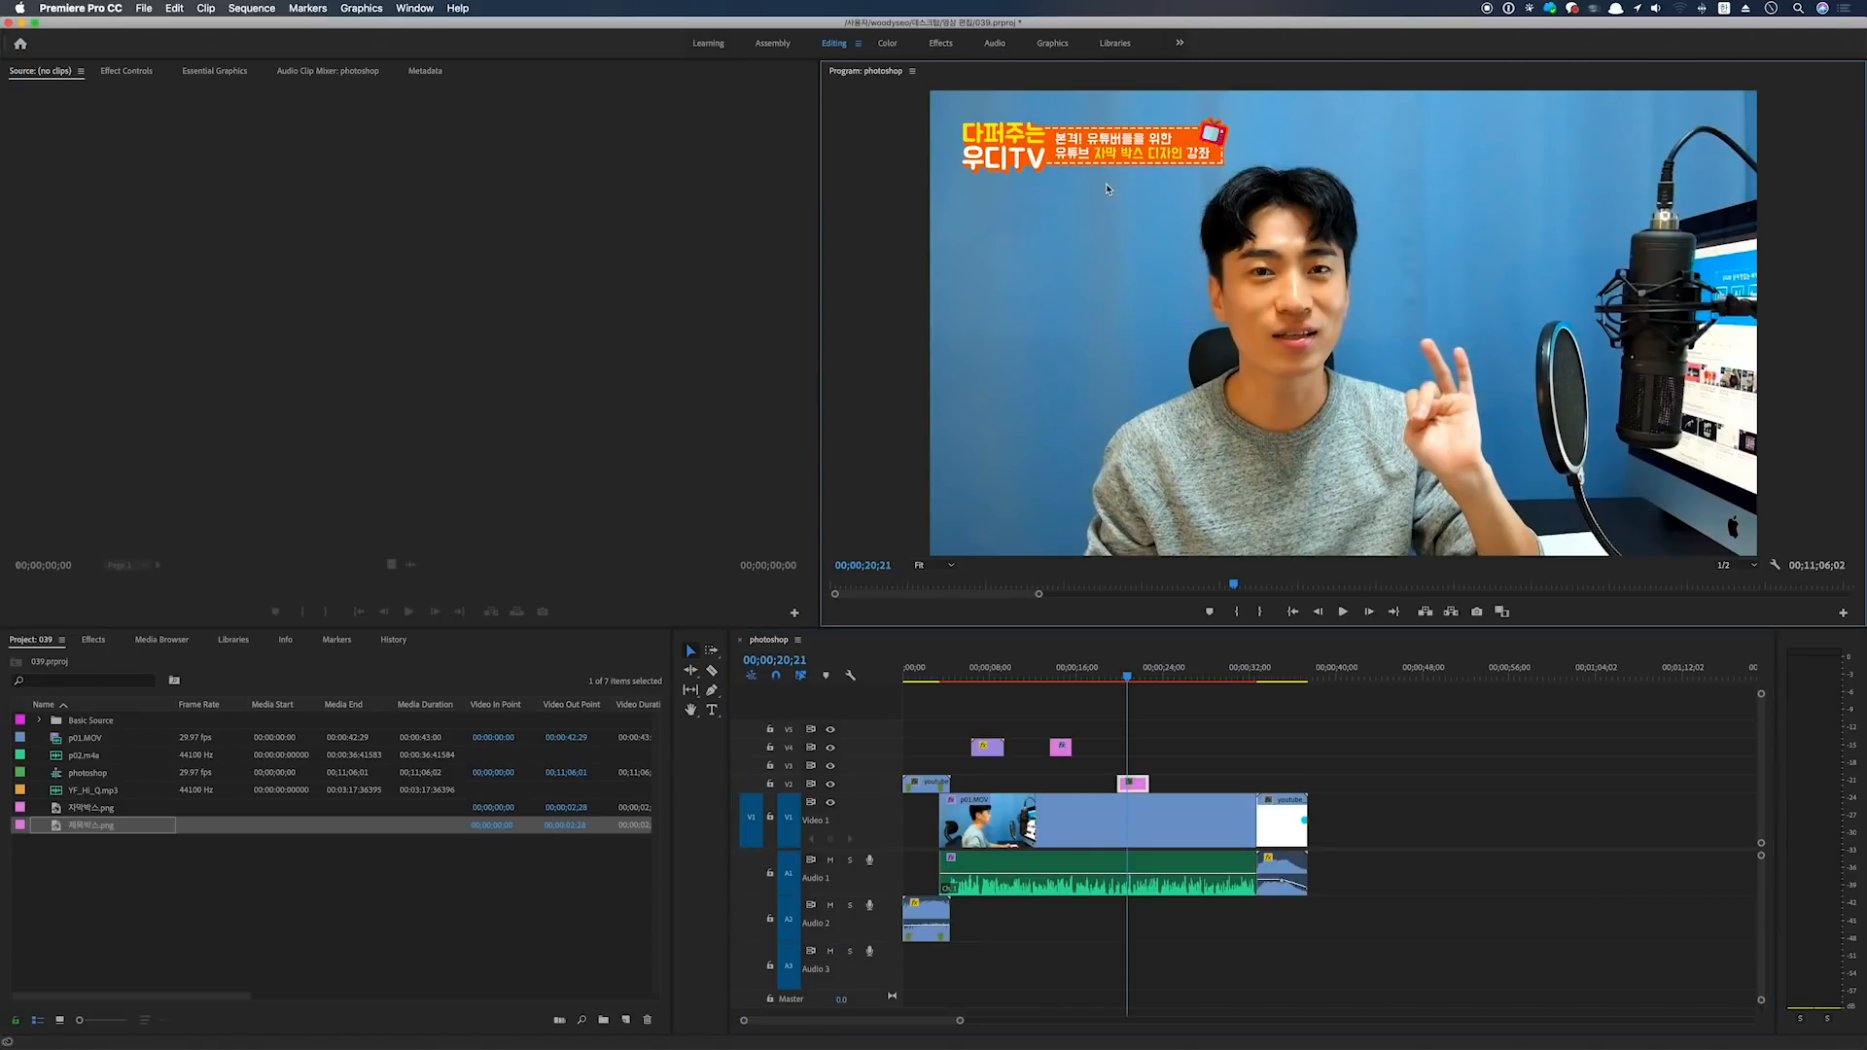
{"action": "left_click_drag", "start_coordinate": [1116, 781], "coordinate": [951, 782]}
{"action": "left_click_drag", "start_coordinate": [1153, 783], "coordinate": [1256, 783]}
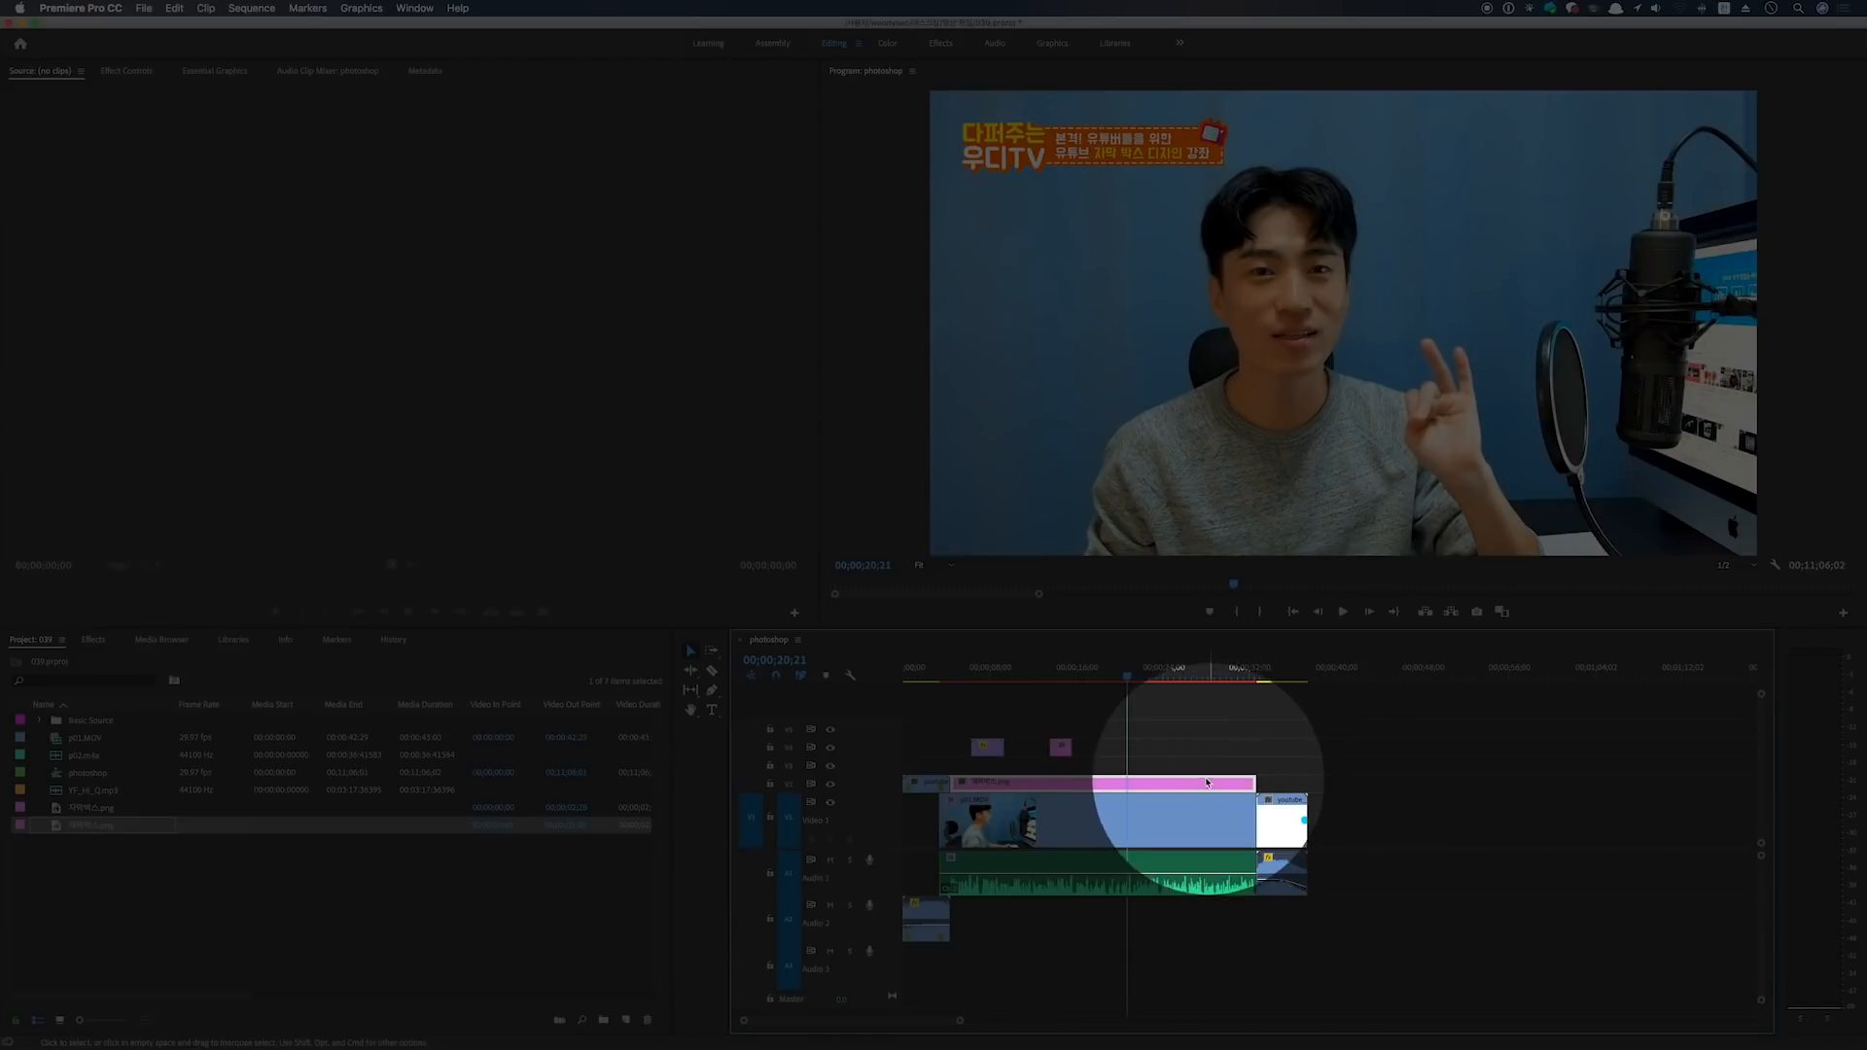
Place 자막박스.png on track V3 at the playhead and move the pink V4 text clip above it, aligning its start with the box clip
{"action": "left_click", "coordinate": [58, 809]}
{"action": "left_click_drag", "start_coordinate": [58, 813], "coordinate": [1125, 767]}
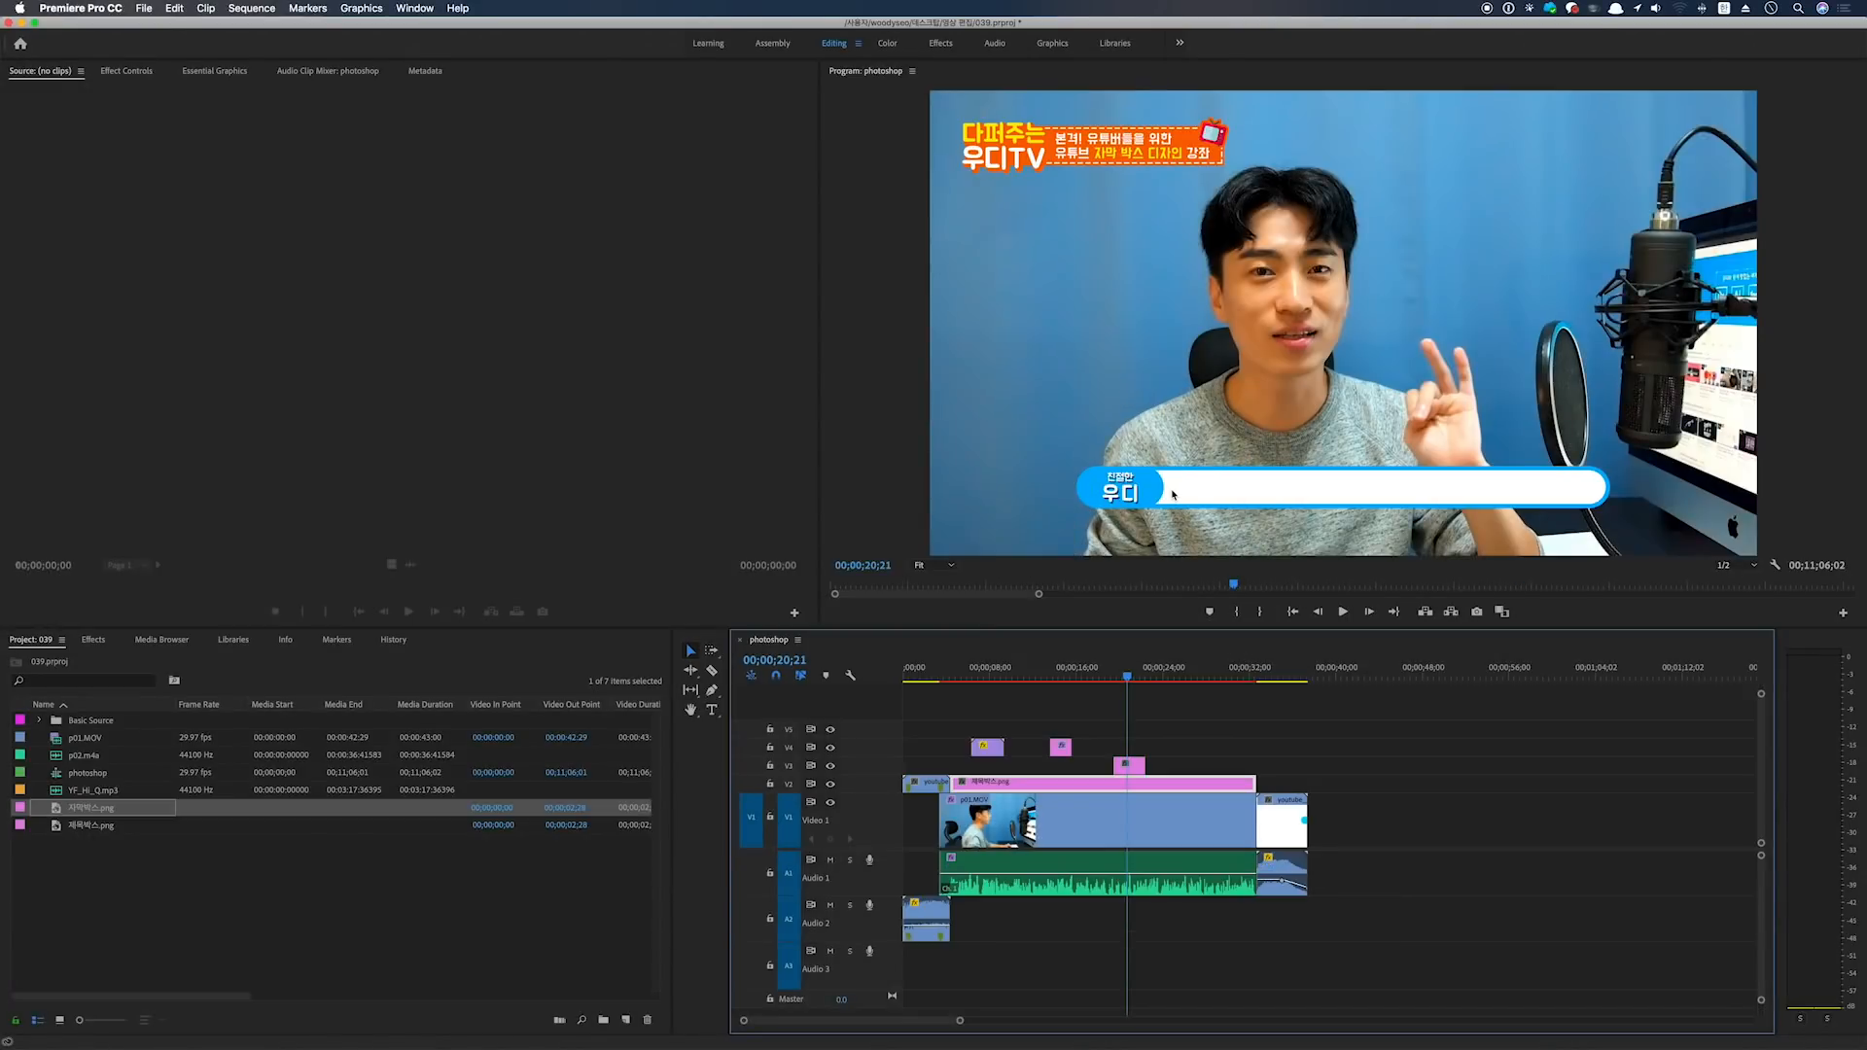
{"action": "left_click_drag", "start_coordinate": [1062, 752], "coordinate": [1134, 750]}
{"action": "key", "text": "F1"}
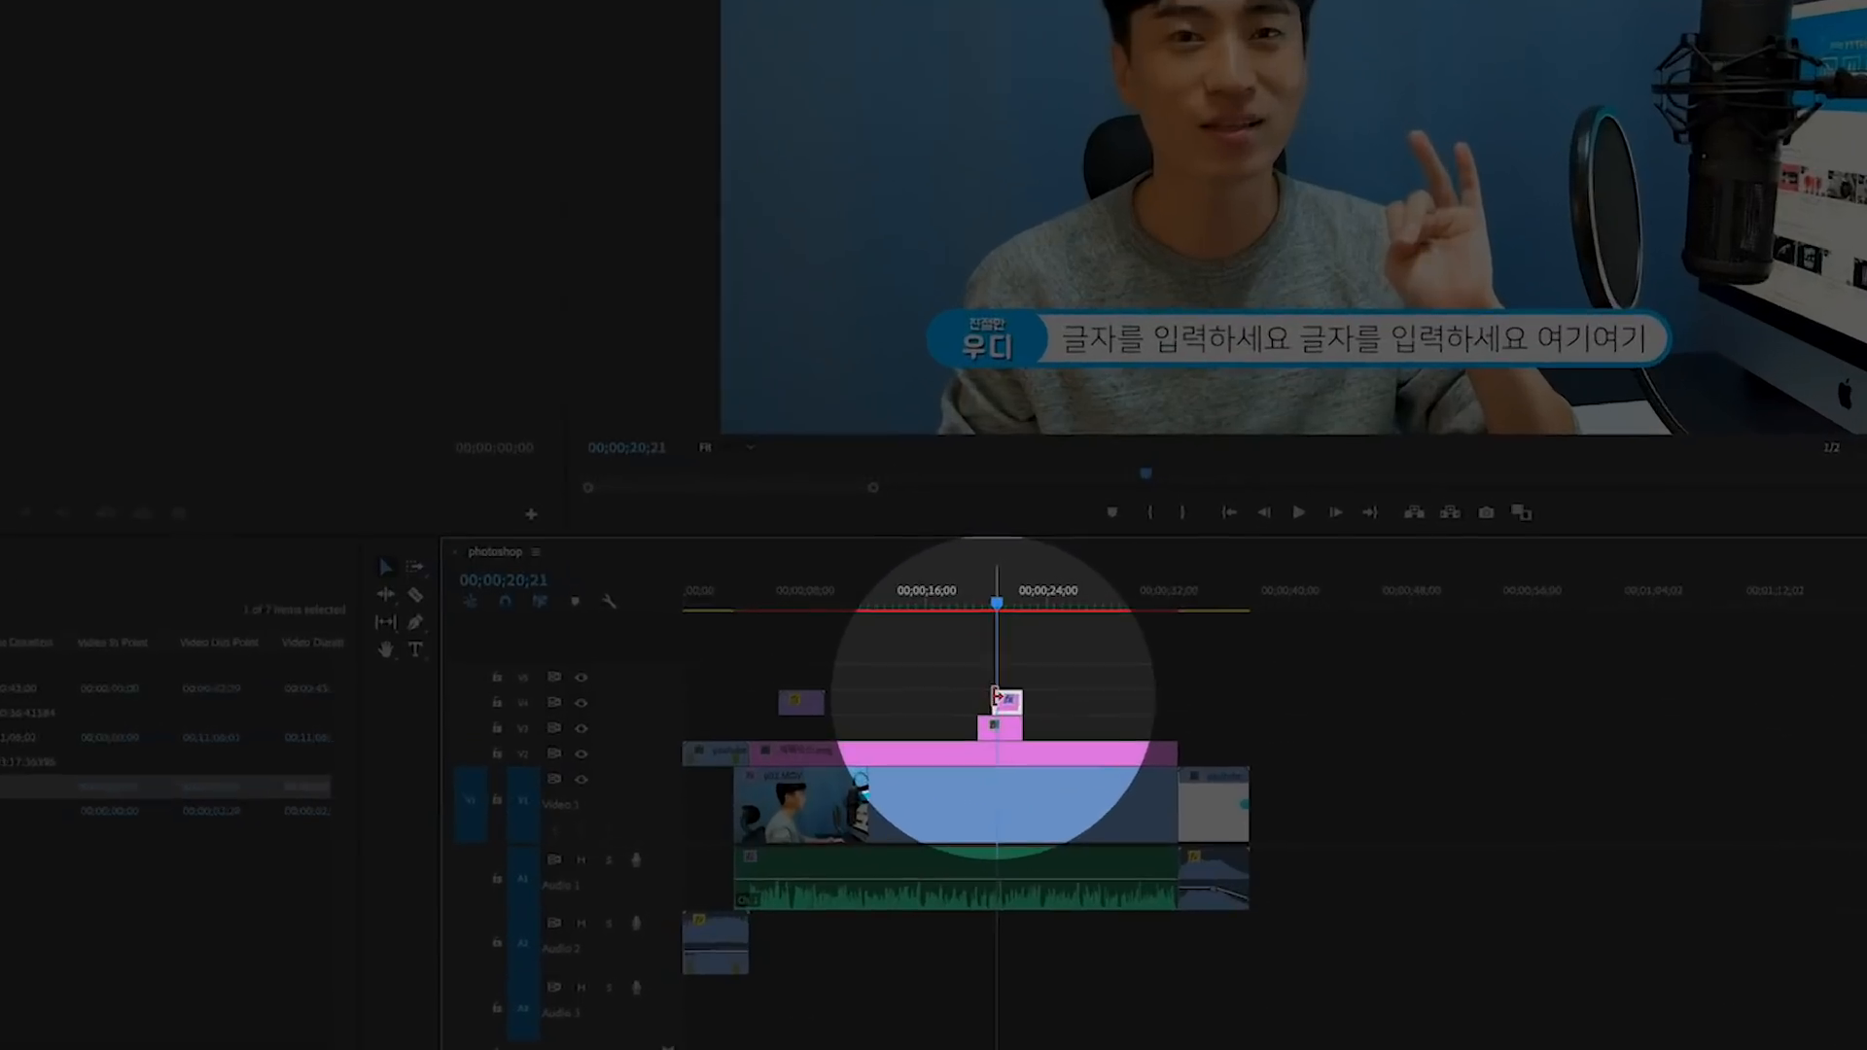
{"action": "left_click_drag", "start_coordinate": [1126, 748], "coordinate": [1114, 747]}
{"action": "left_click_drag", "start_coordinate": [778, 632], "coordinate": [777, 633]}
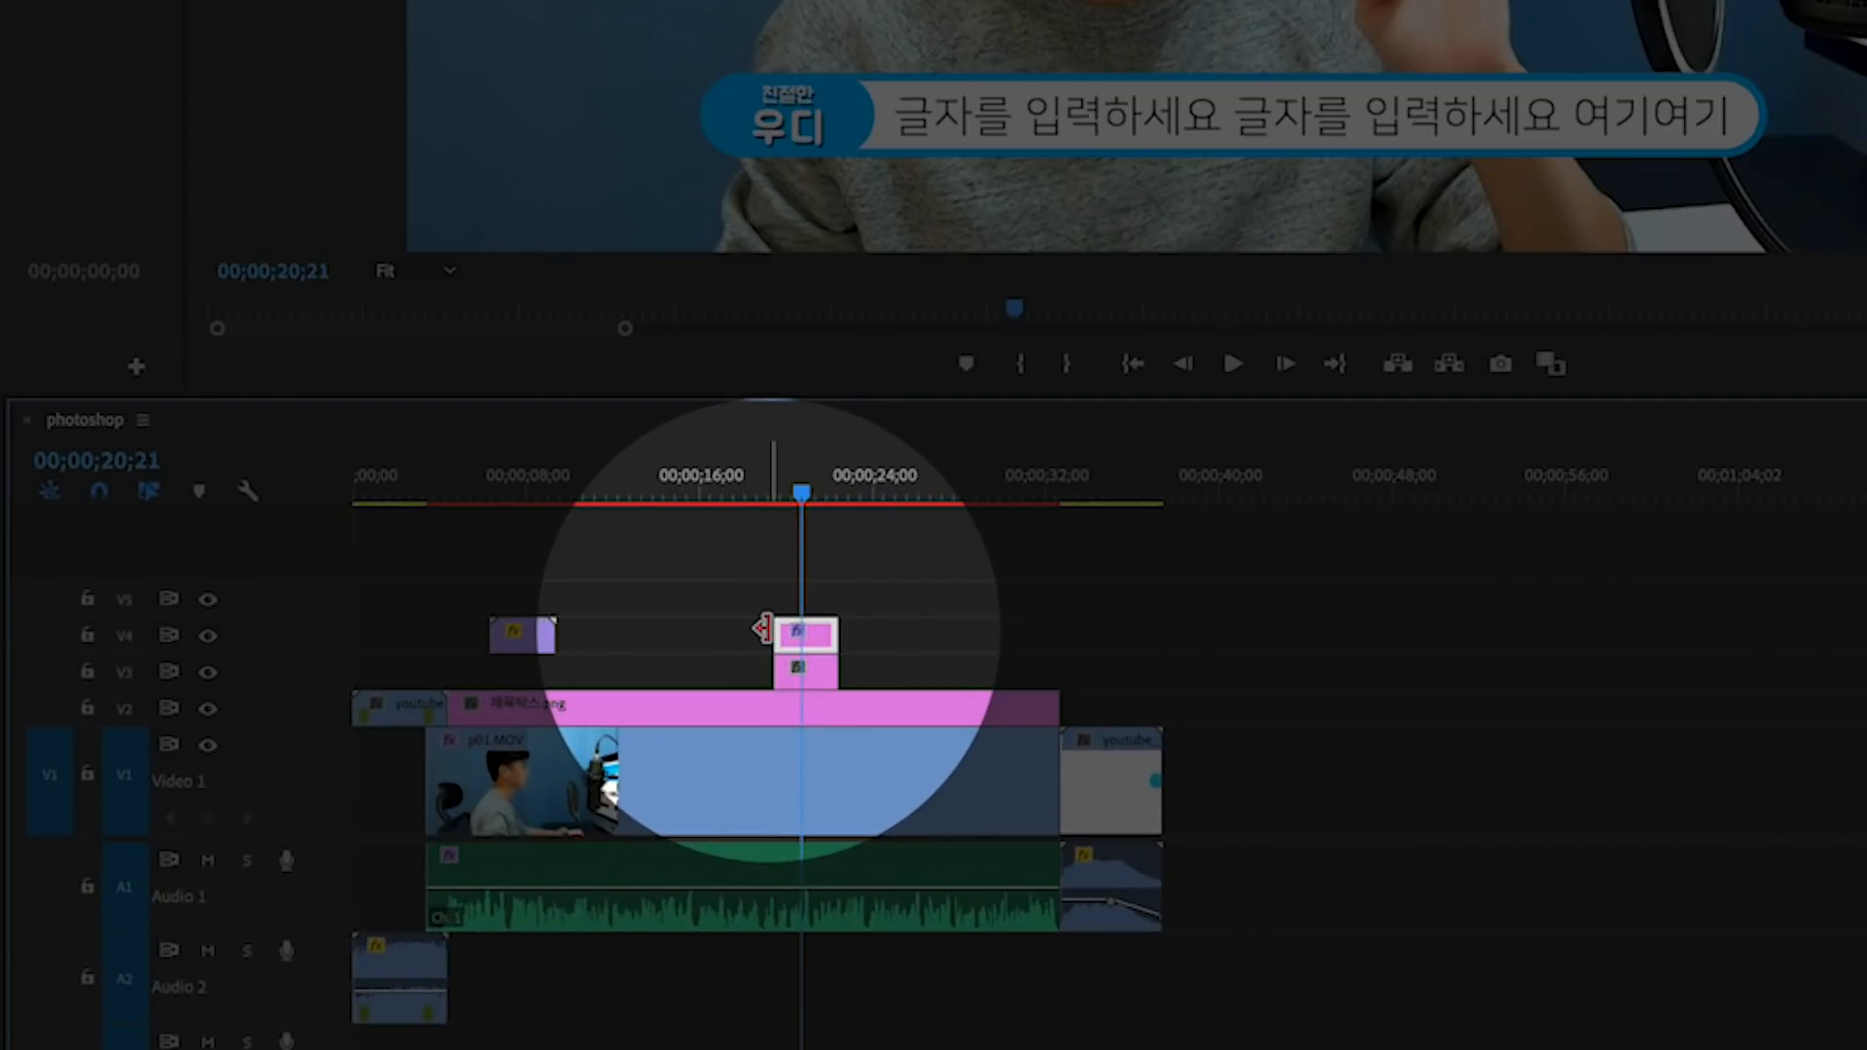
Duplicate the paired caption box and text clips twice further along tracks V3 and V4, and play the sequence
{"action": "left_click_drag", "start_coordinate": [887, 570], "coordinate": [783, 672]}
{"action": "left_click_drag", "start_coordinate": [814, 638], "coordinate": [951, 641]}
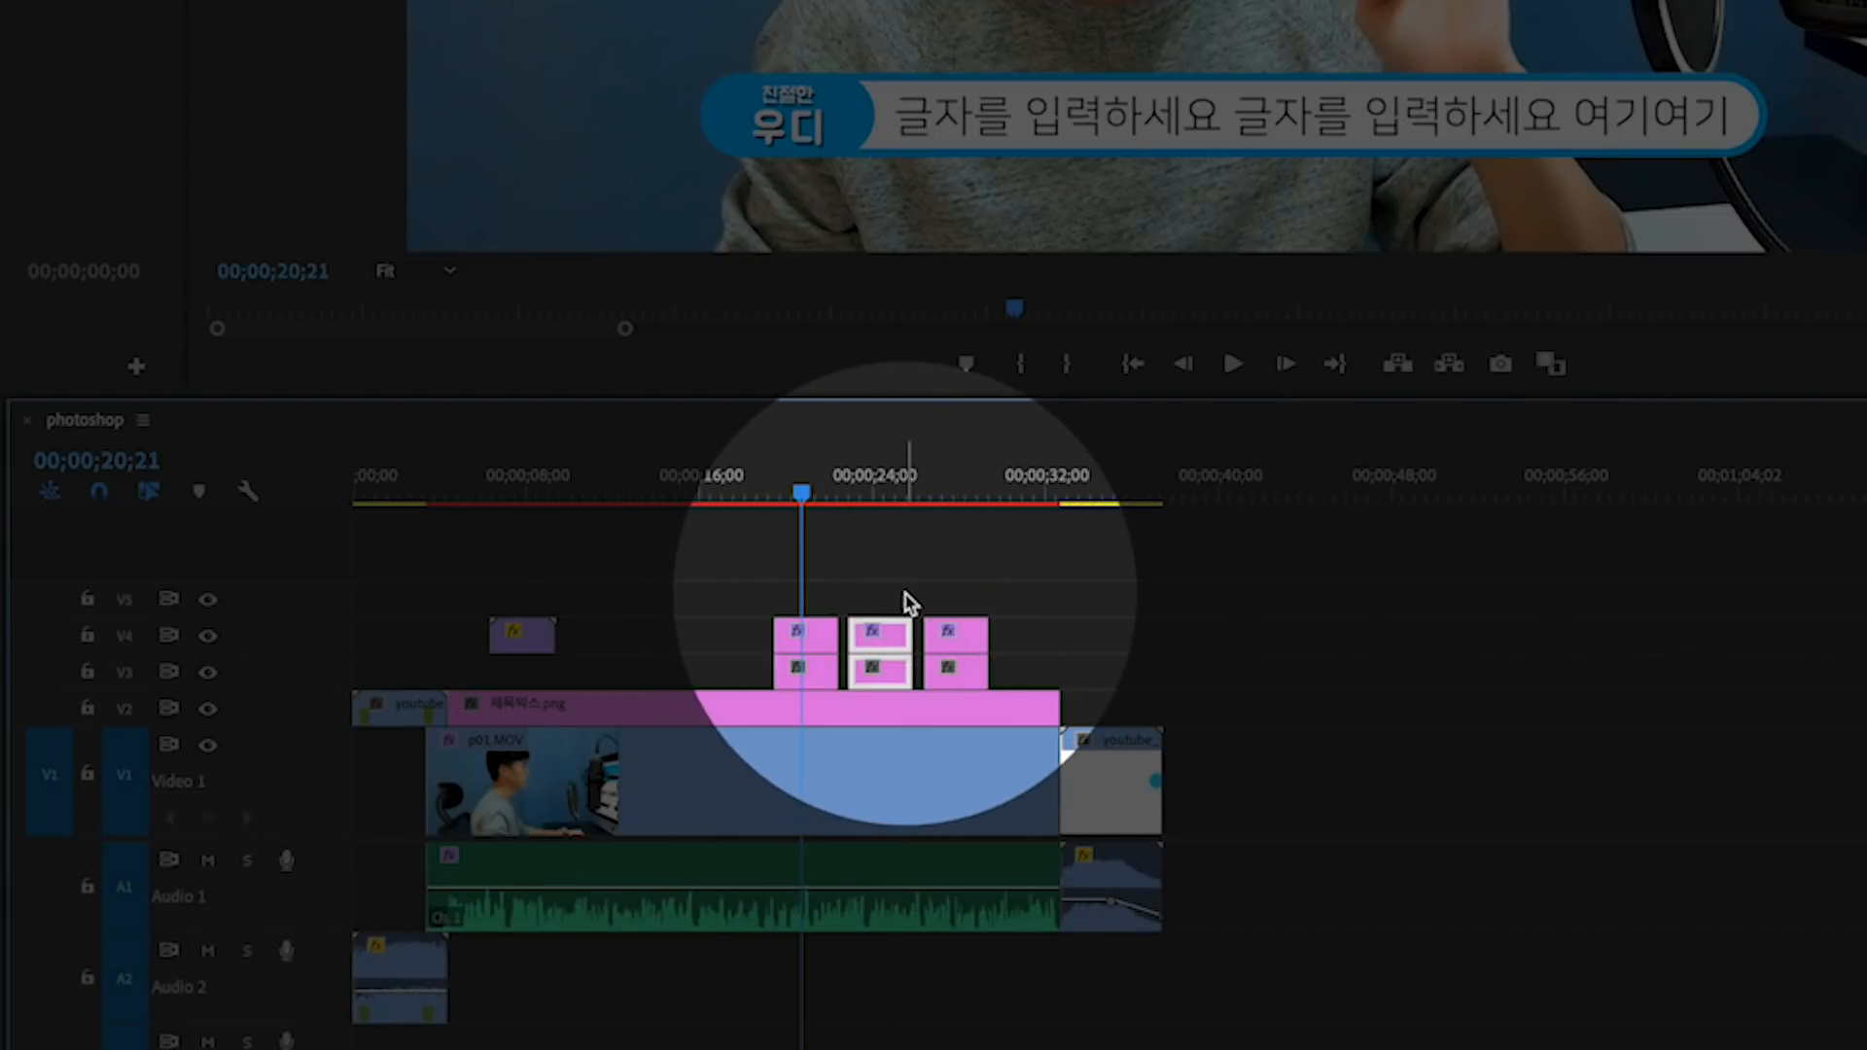
{"action": "key", "text": "space"}
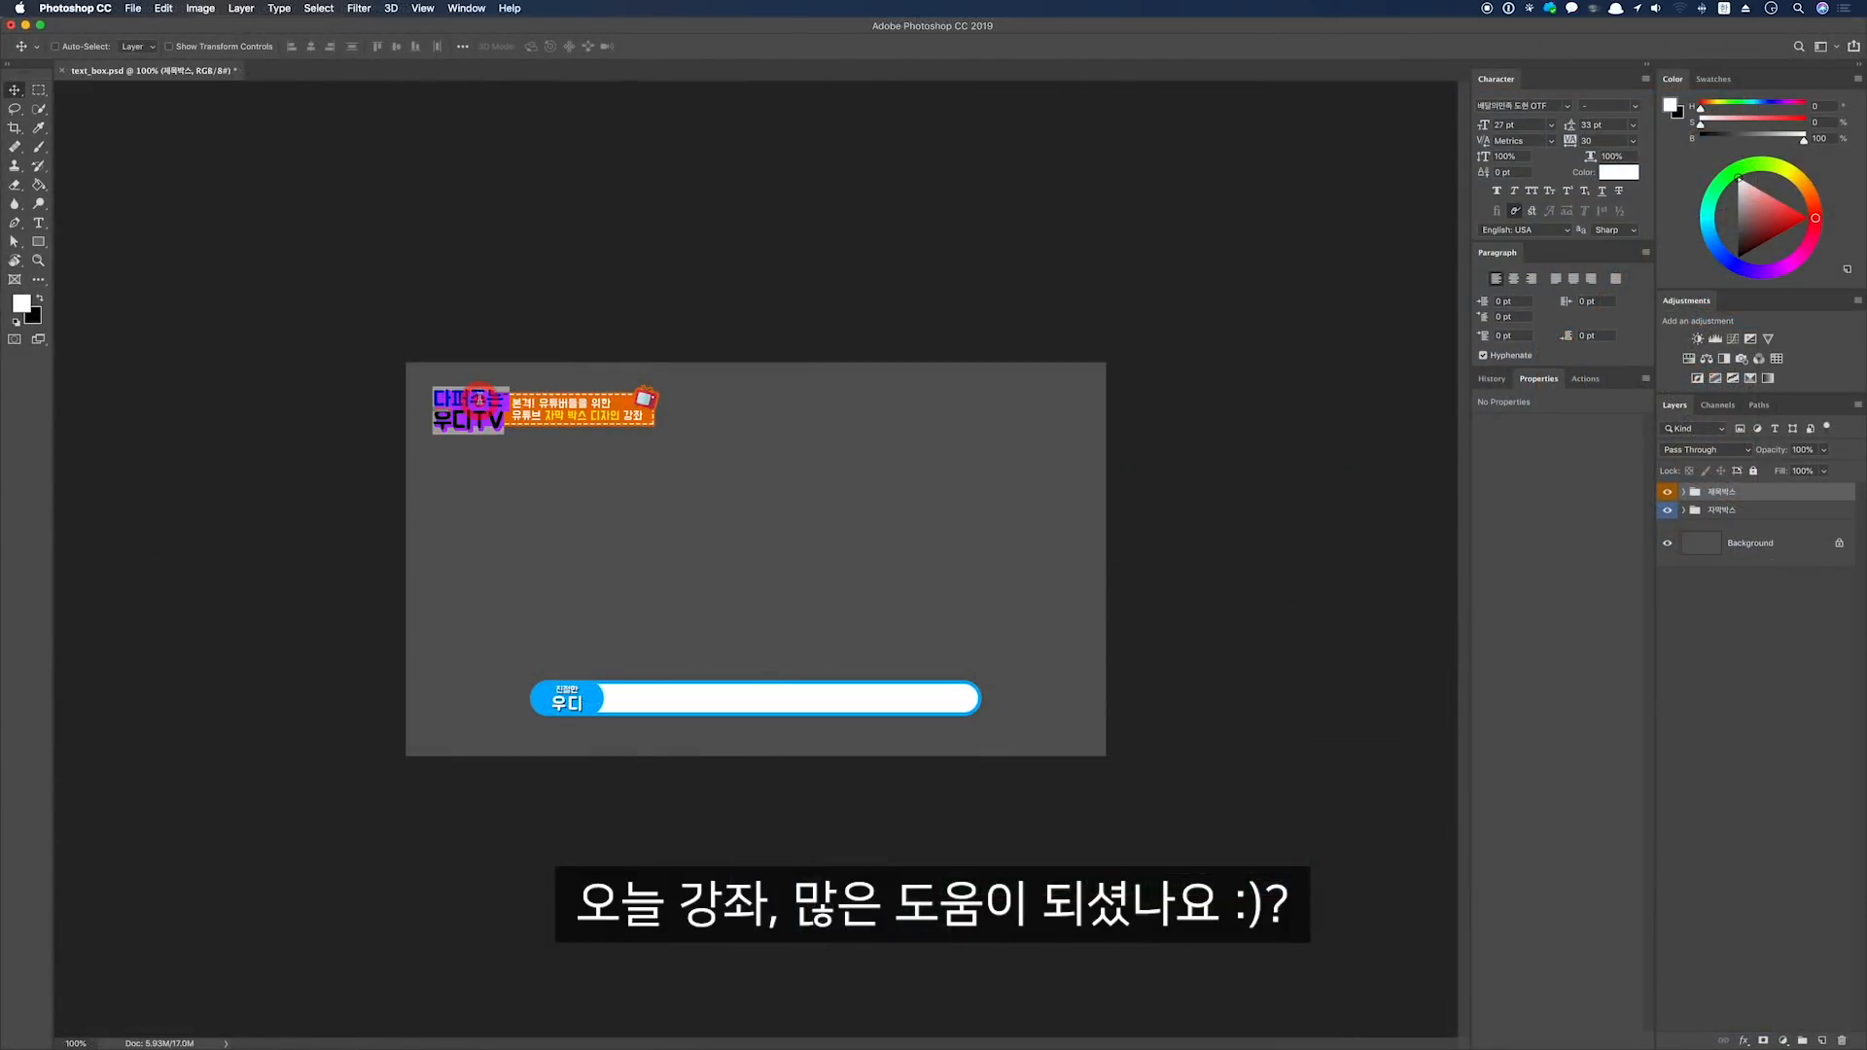
In Photoshop's text_box.psd, replace the banner title's first line "다퍼주는" with "롤스토리"
{"action": "double_click", "coordinate": [480, 399]}
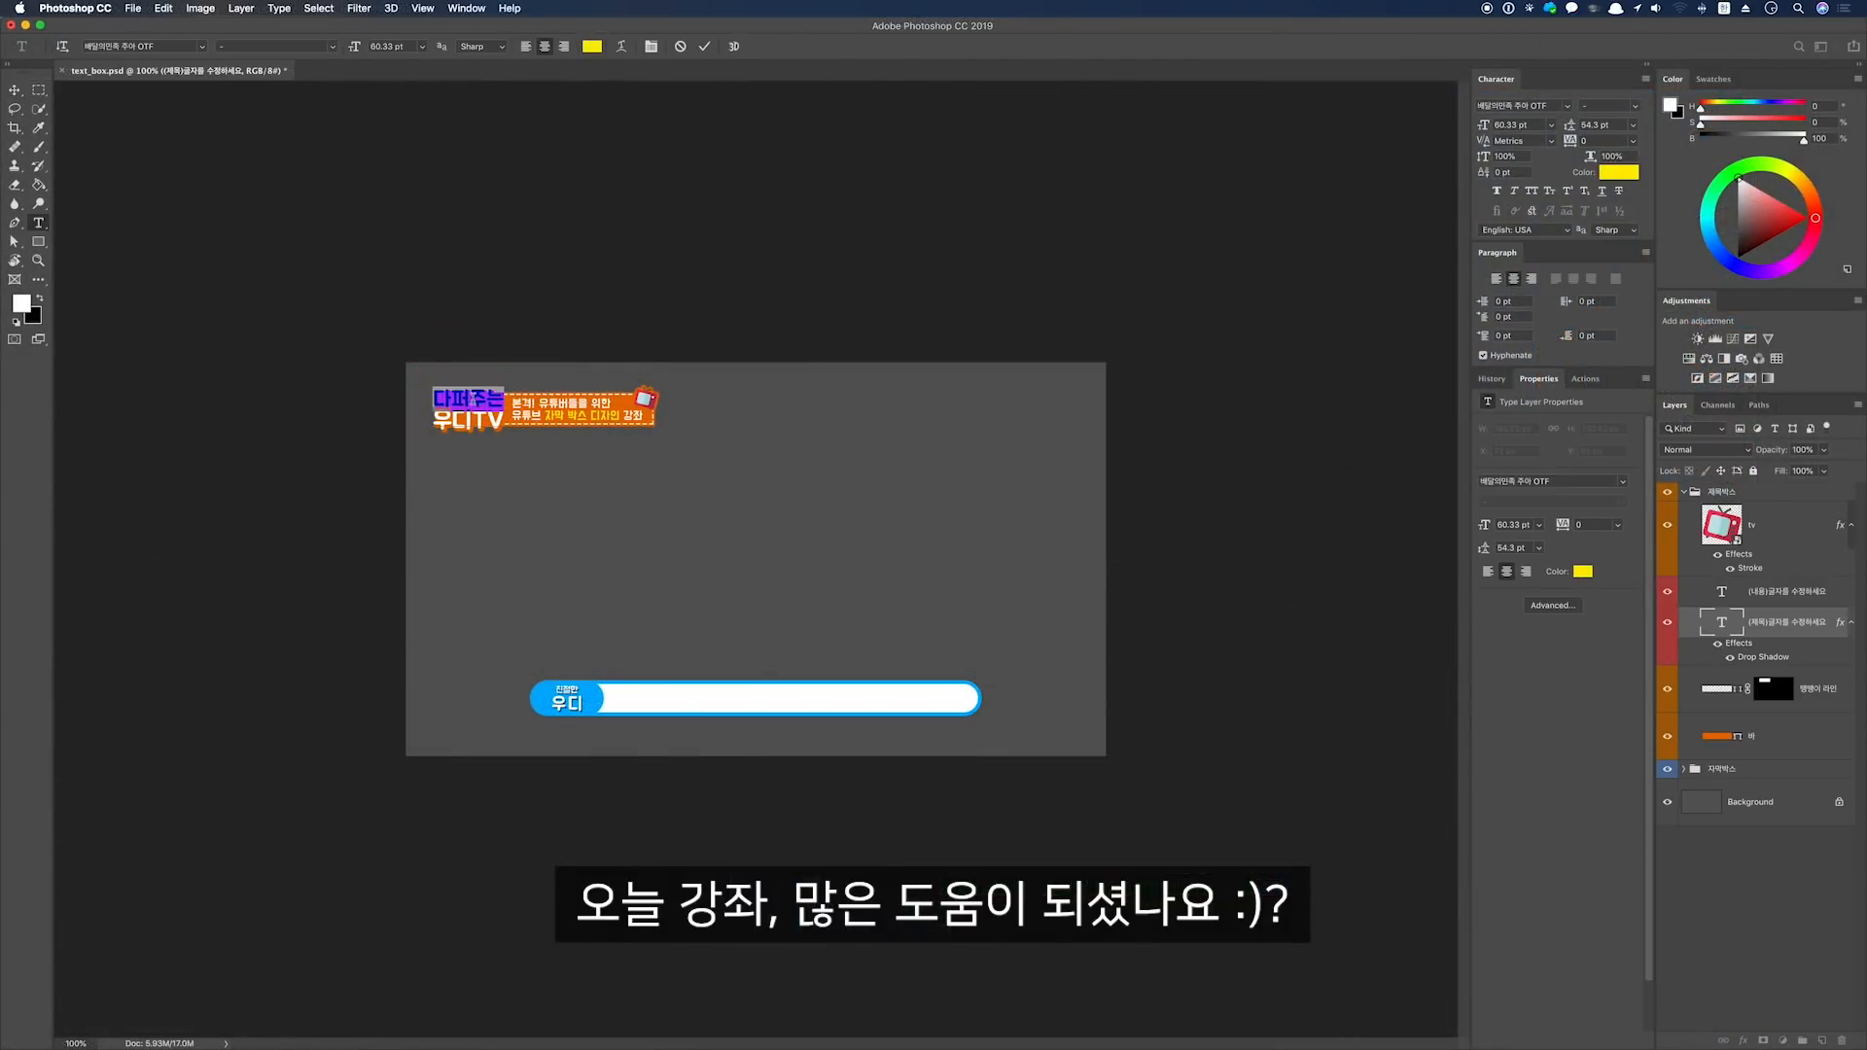
{"action": "type", "text": "ㄷ"}
{"action": "key", "text": "Escape"}
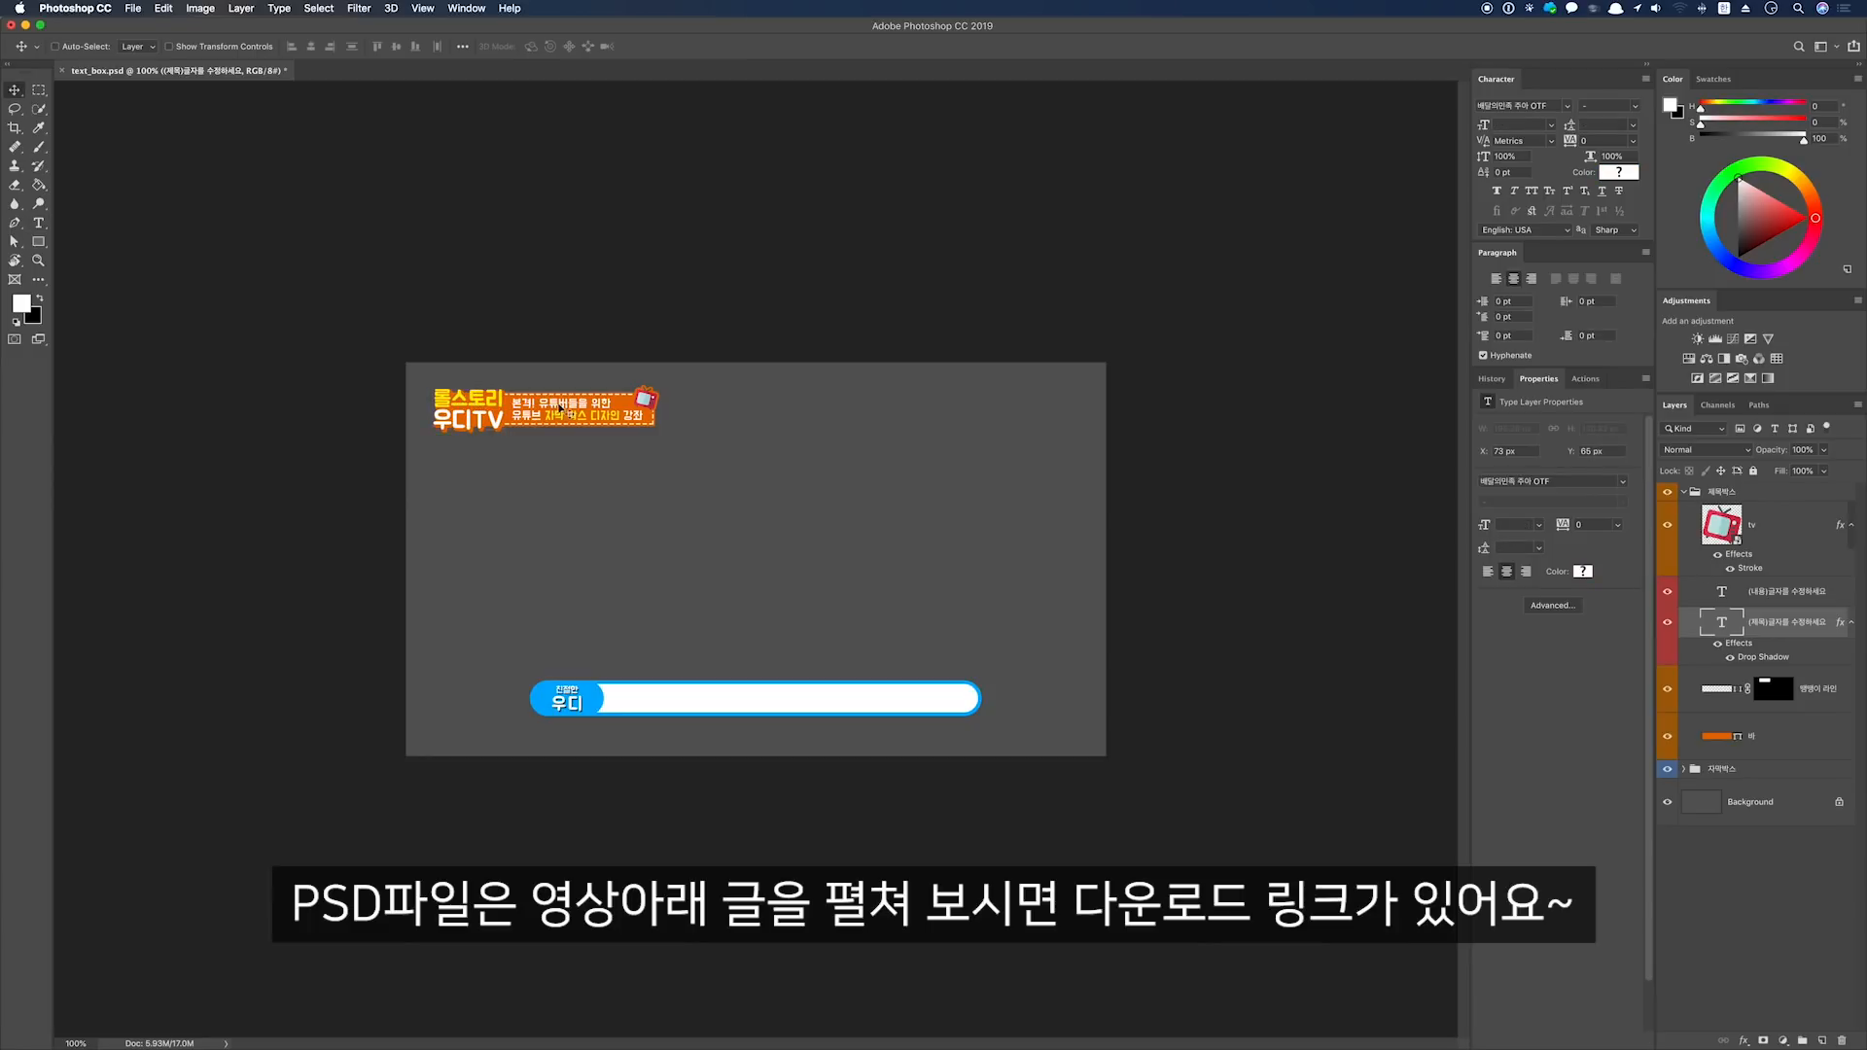
Replace the first line of the banner's description text with "디자인연구소~ 구독하기"
{"action": "double_click", "coordinate": [566, 407]}
{"action": "type", "text": "ㄷ"}
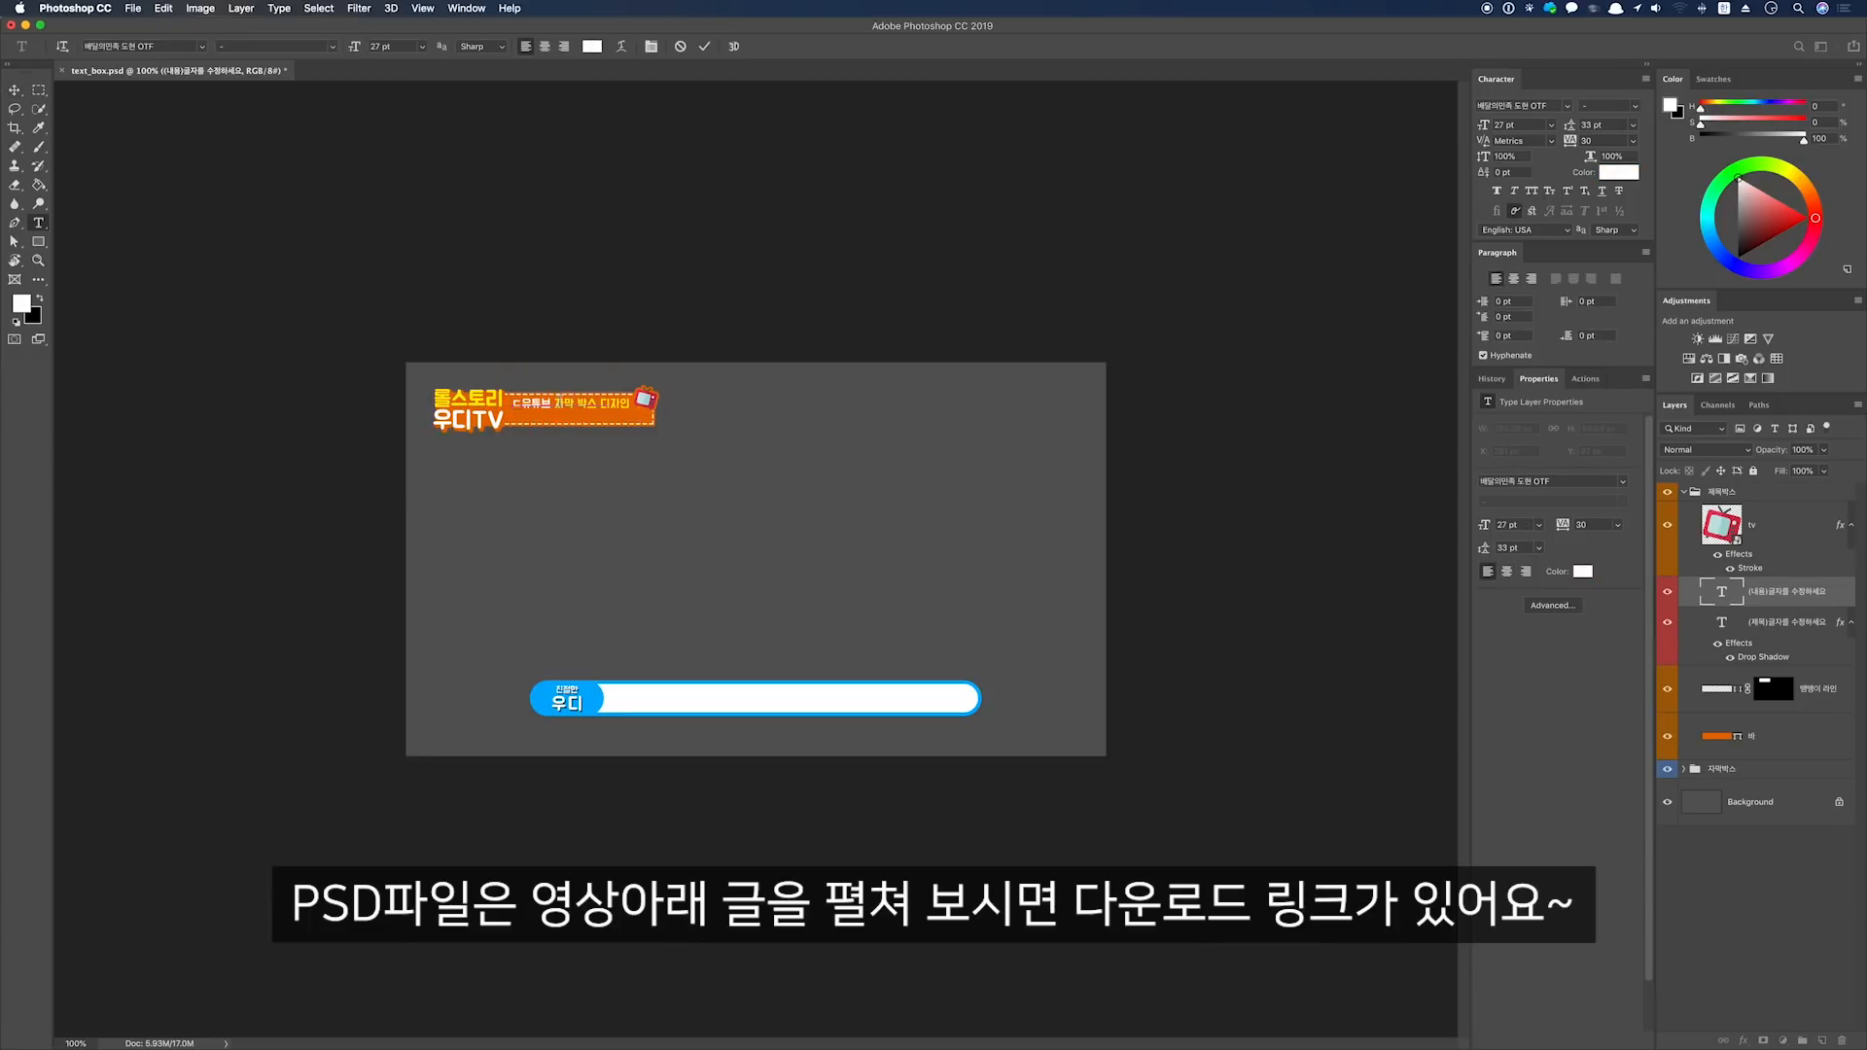
{"action": "type", "text": "ㅣ자이ㄴ연구소"}
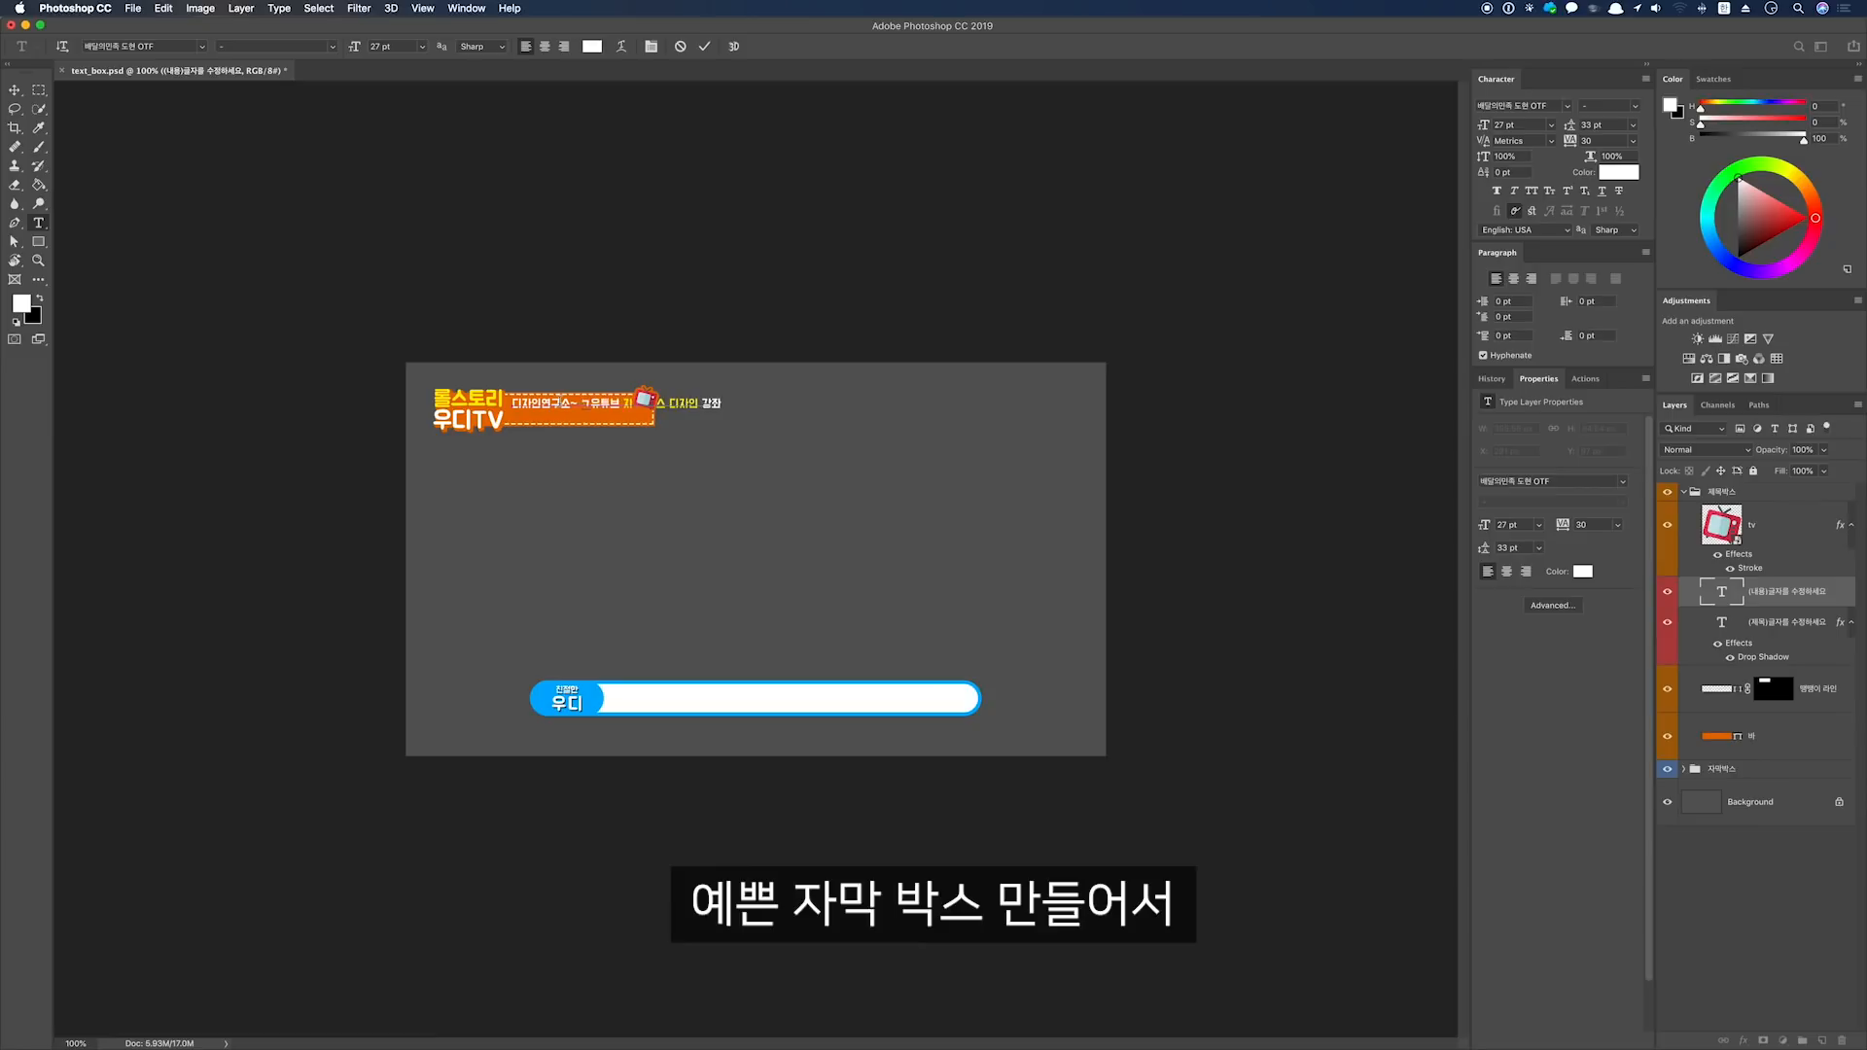
{"action": "type", "text": "~ 구독하기"}
{"action": "key", "text": "Return"}
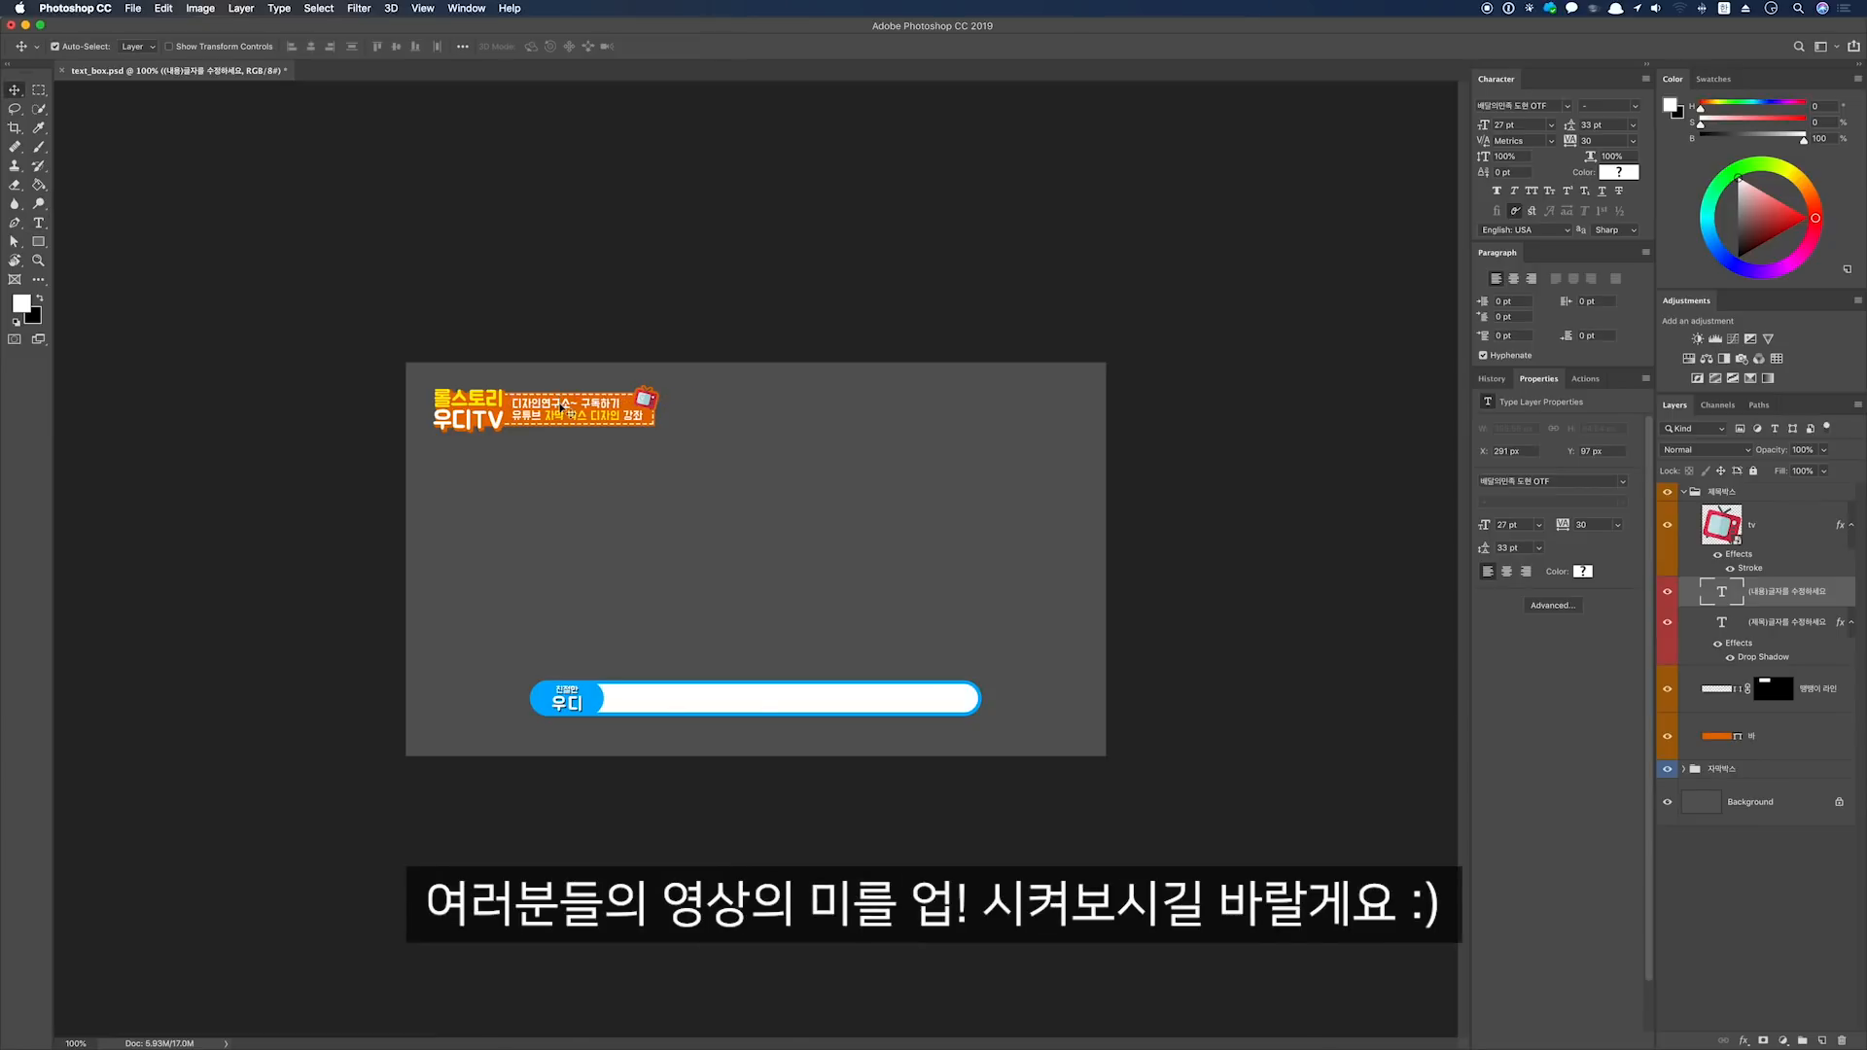
Add "씨" after the name in the blue caption tag and move the whole 제목박스 group toward the middle of the canvas
{"action": "key", "text": "super+plus"}
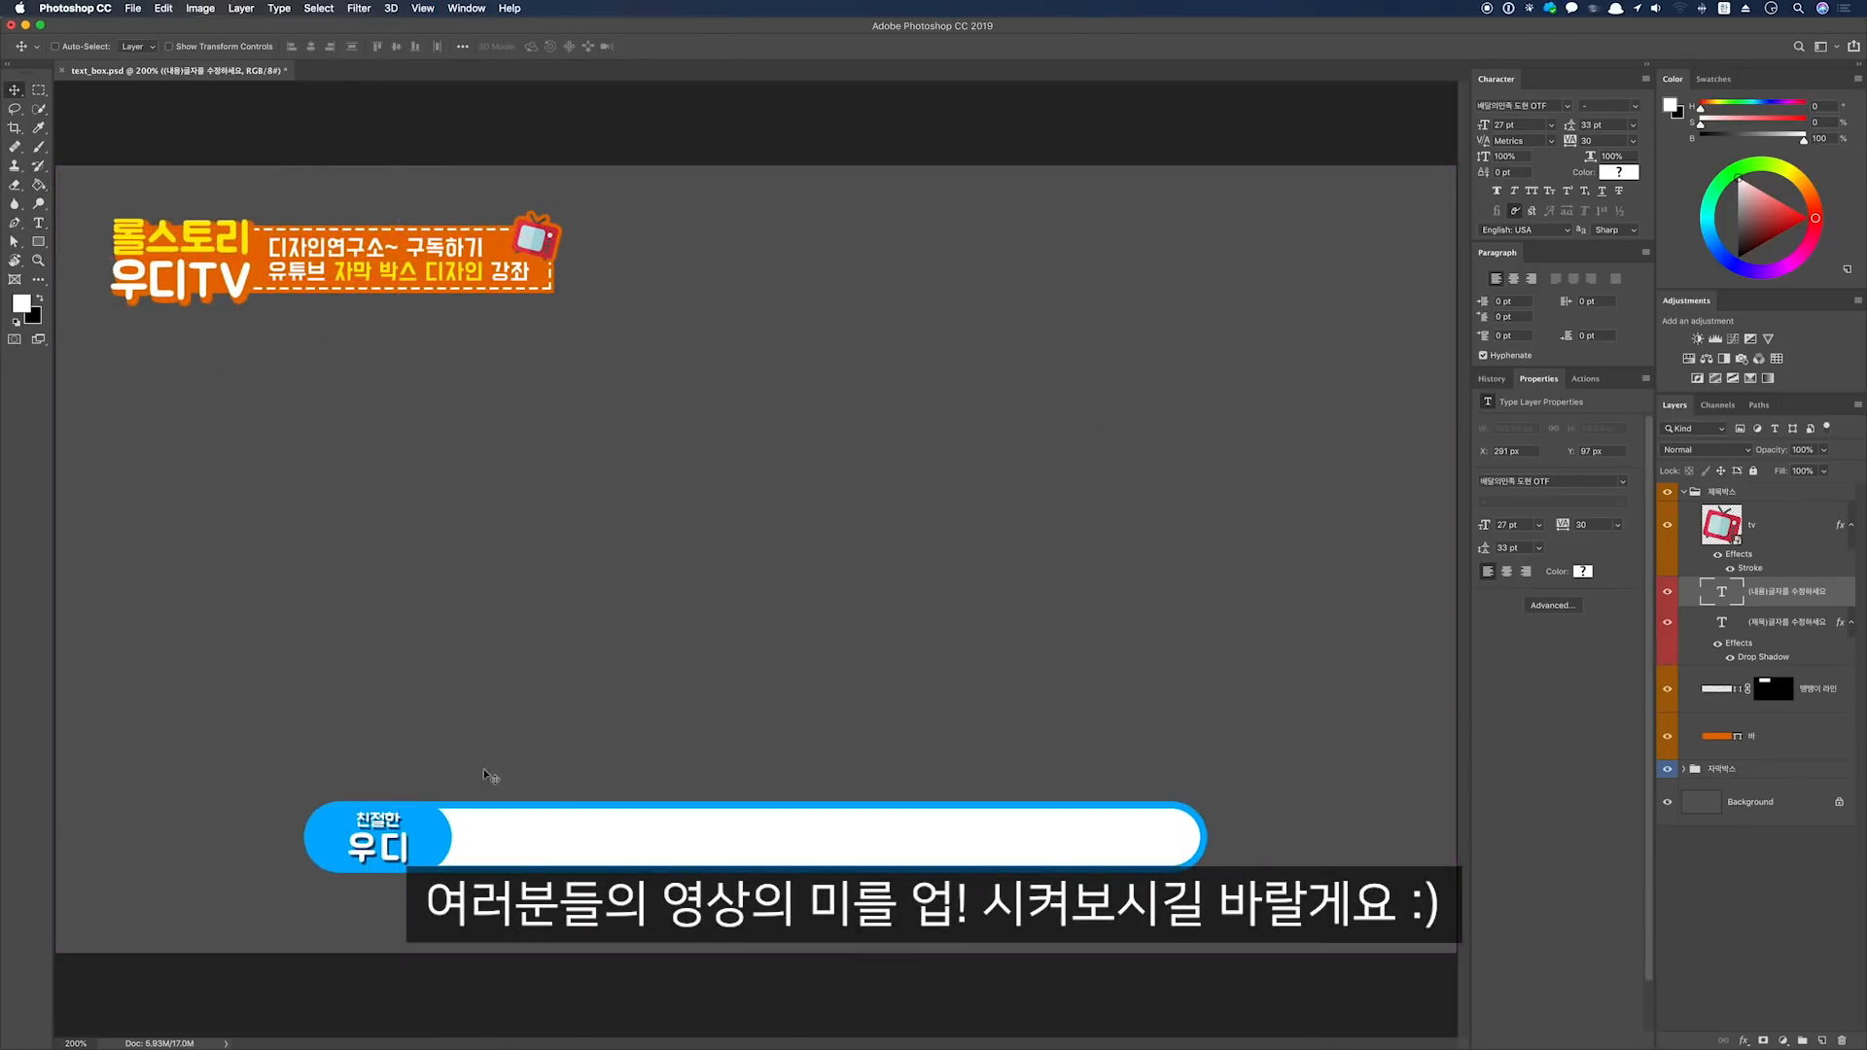
{"action": "double_click", "coordinate": [383, 847]}
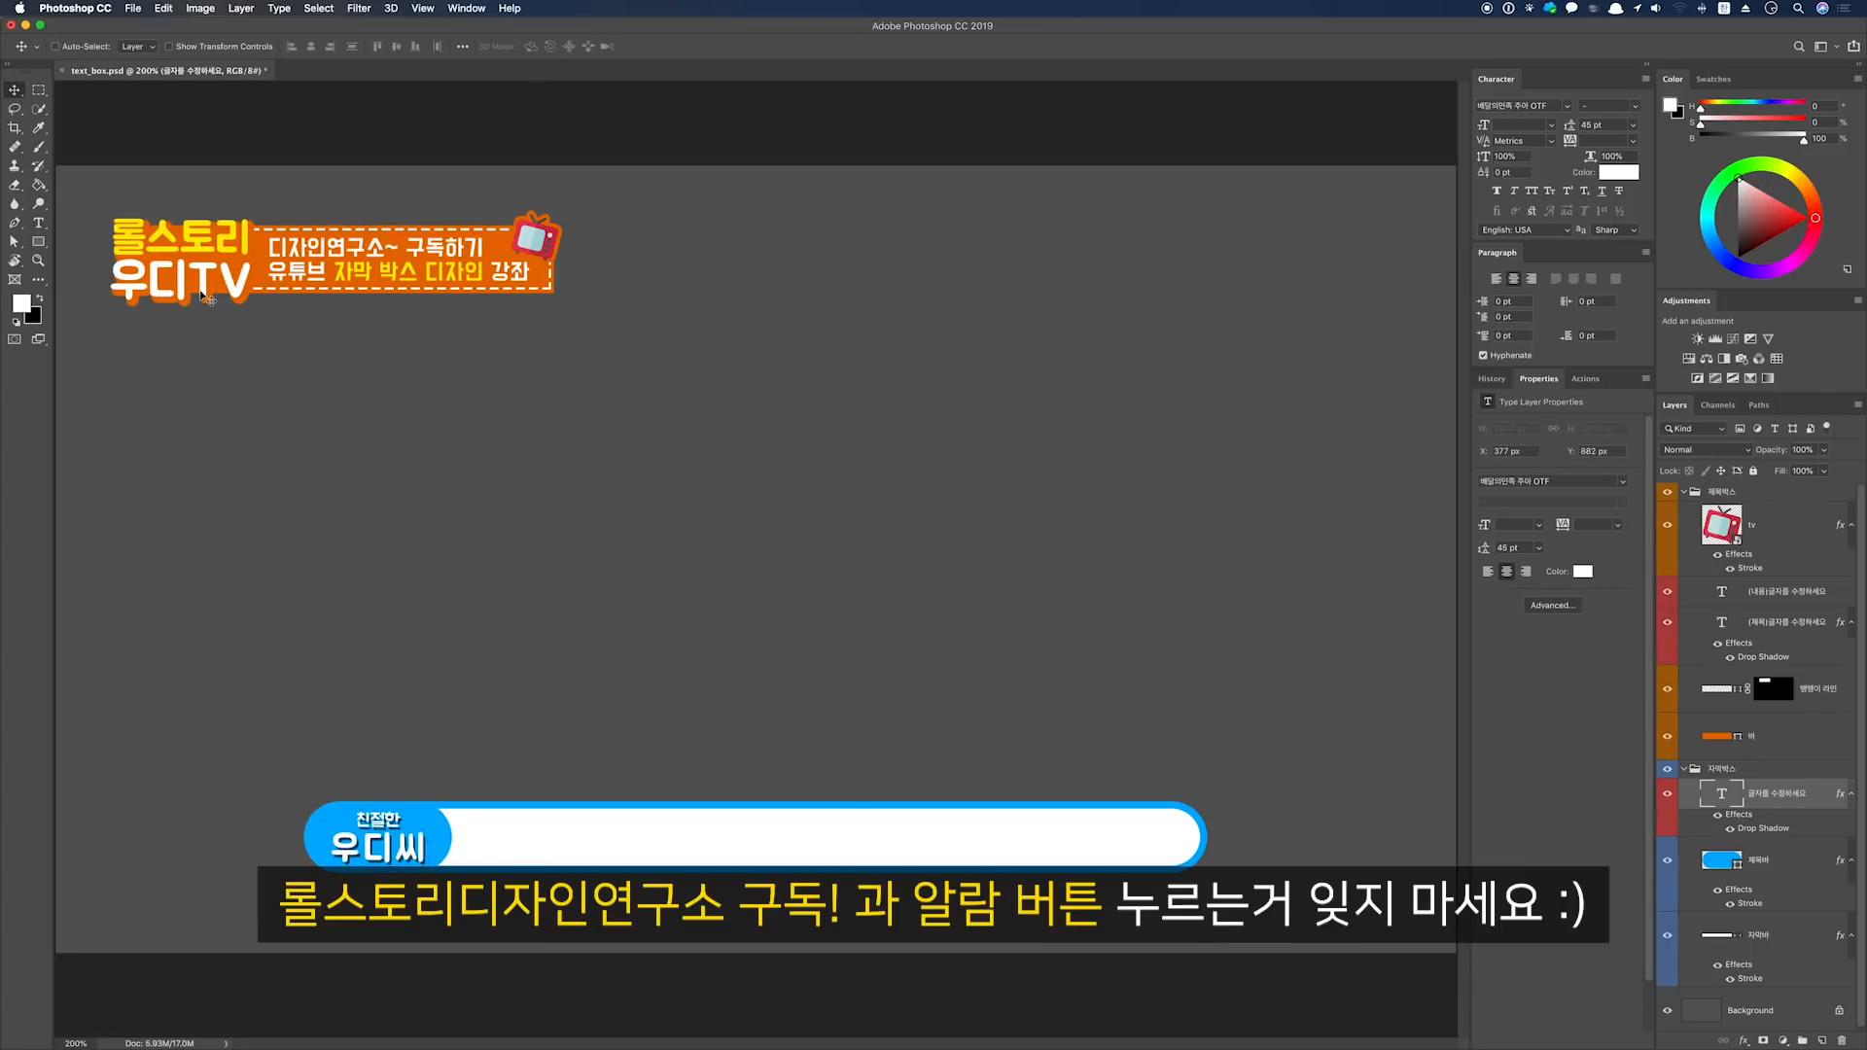
{"action": "left_click", "coordinate": [1716, 492]}
{"action": "mouse_move", "coordinate": [466, 300]}
{"action": "left_mouse_down"}
{"action": "mouse_move", "coordinate": [895, 604]}
{"action": "mouse_move", "coordinate": [880, 542]}
{"action": "left_mouse_up"}
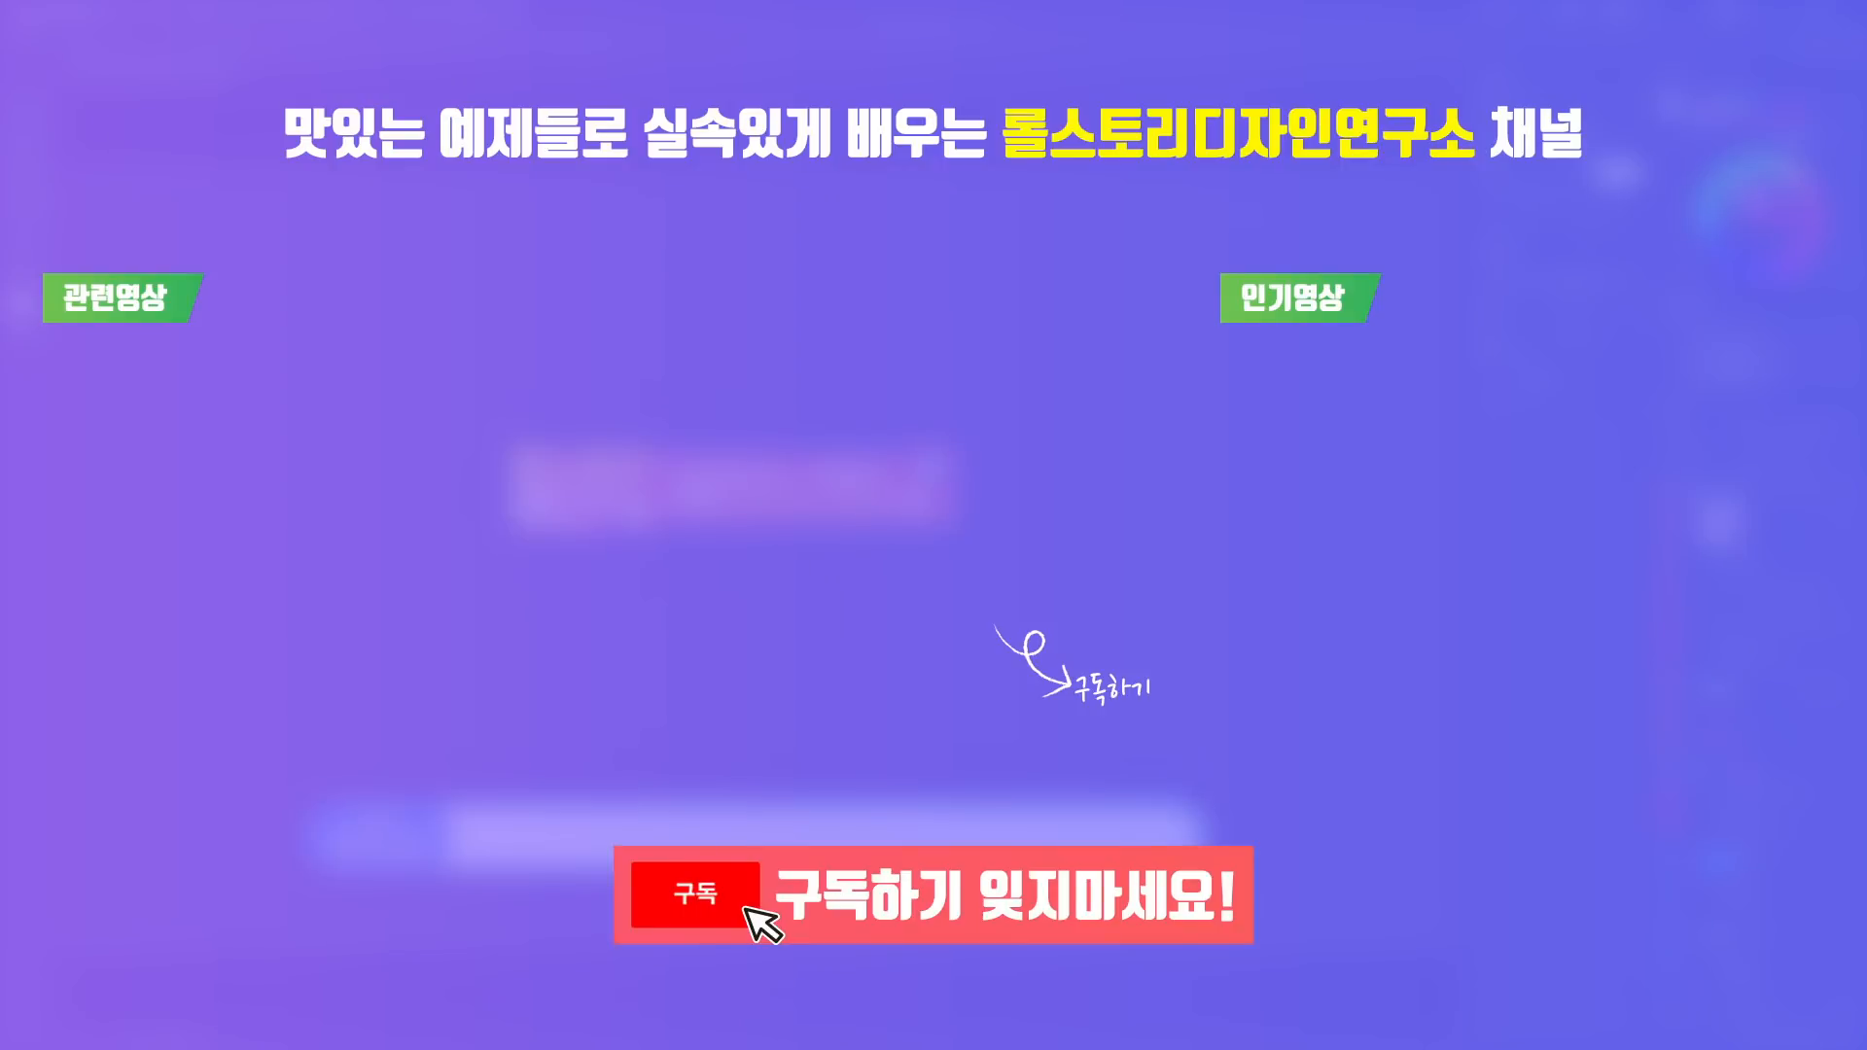